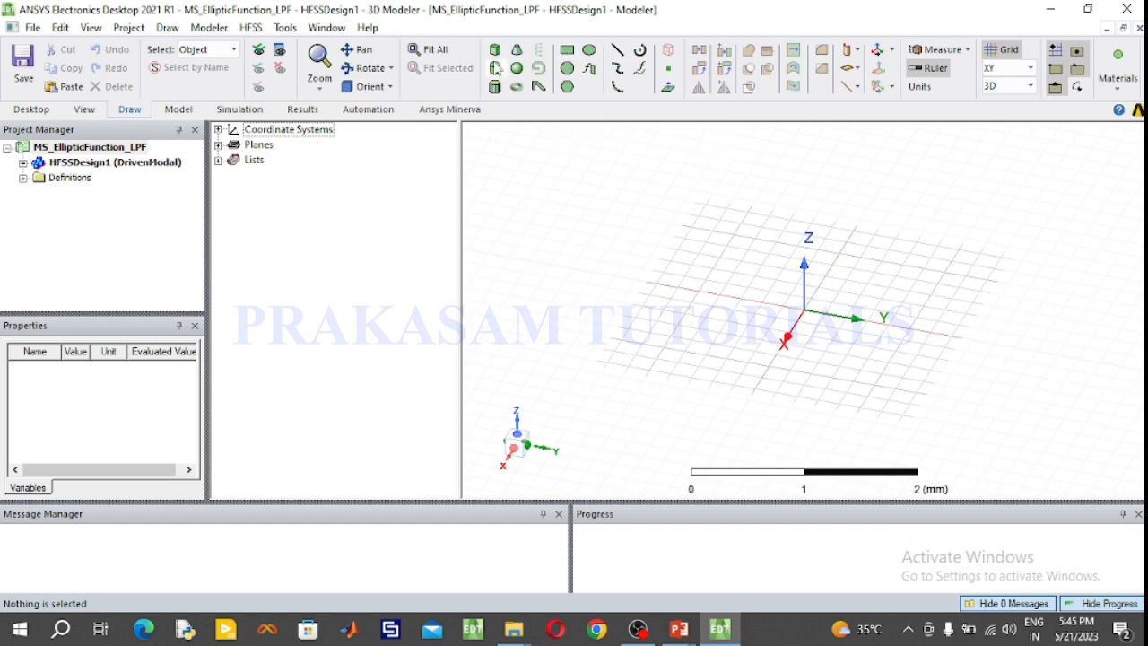
Draw a box of about 2.4 × 2.4 × 0.2 mm centred on the origin in the XY plane.
left_click(496, 51)
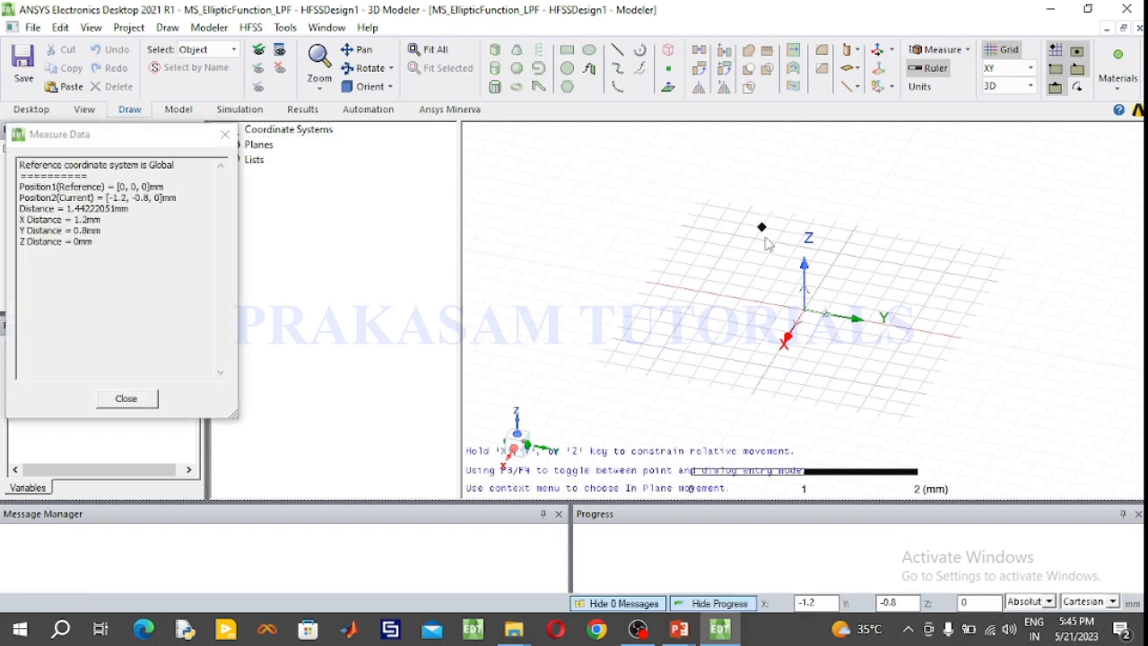
left_click(720, 223)
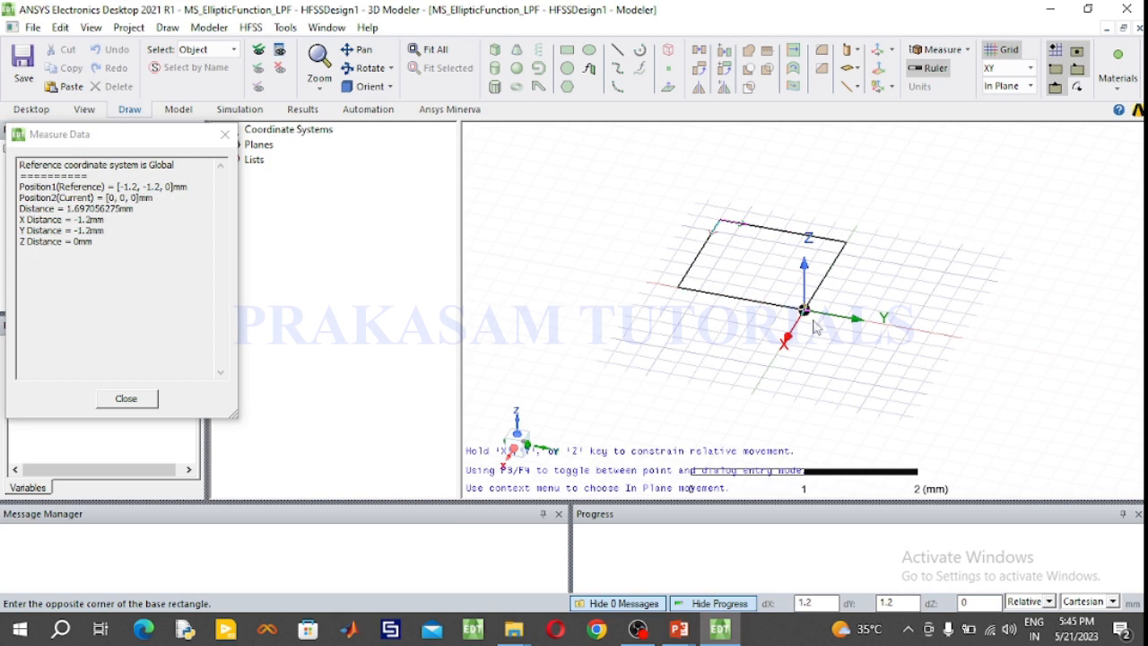
left_click(891, 393)
left_click(887, 385)
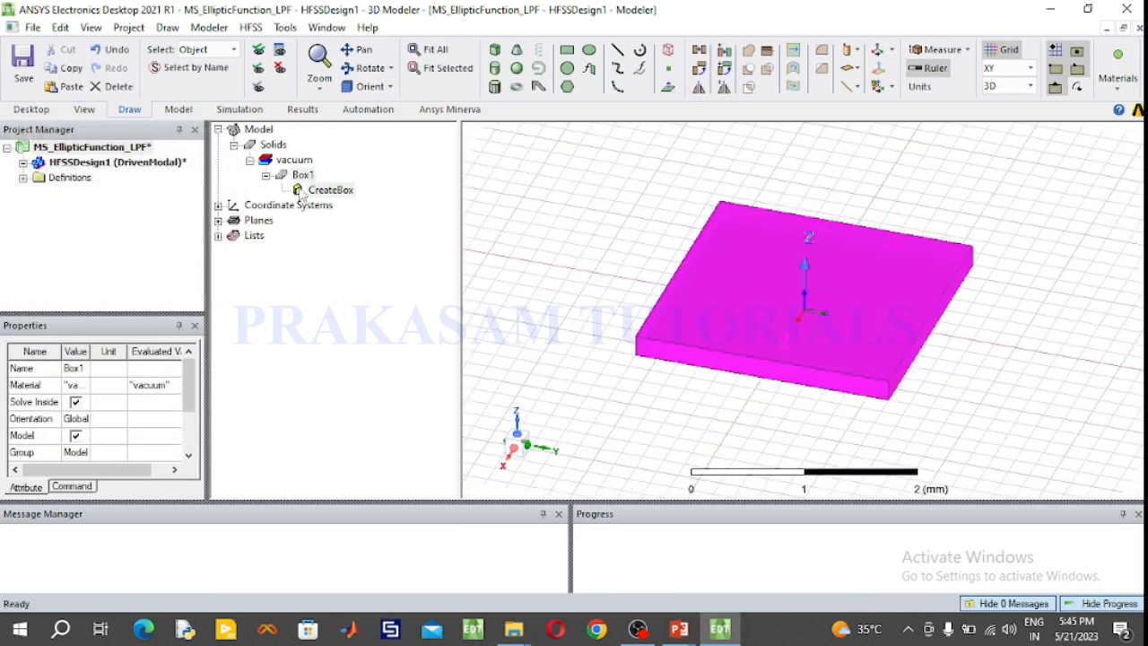
Rename the box as Substrate and search the material library for 6010.
double_click(304, 176)
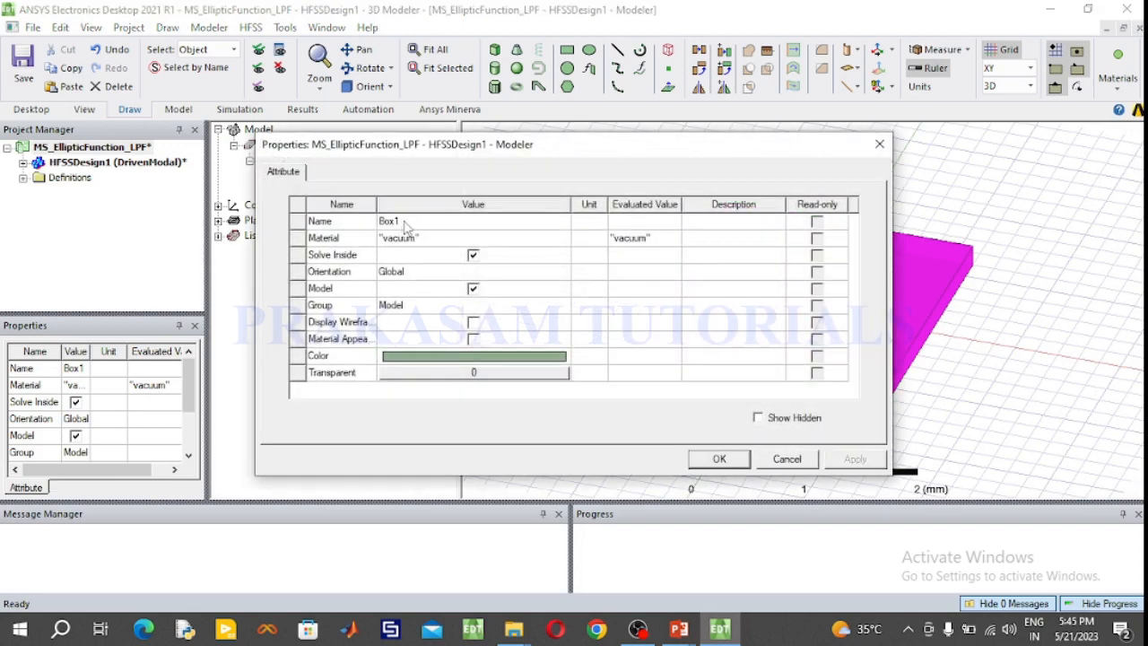
type("Substrate")
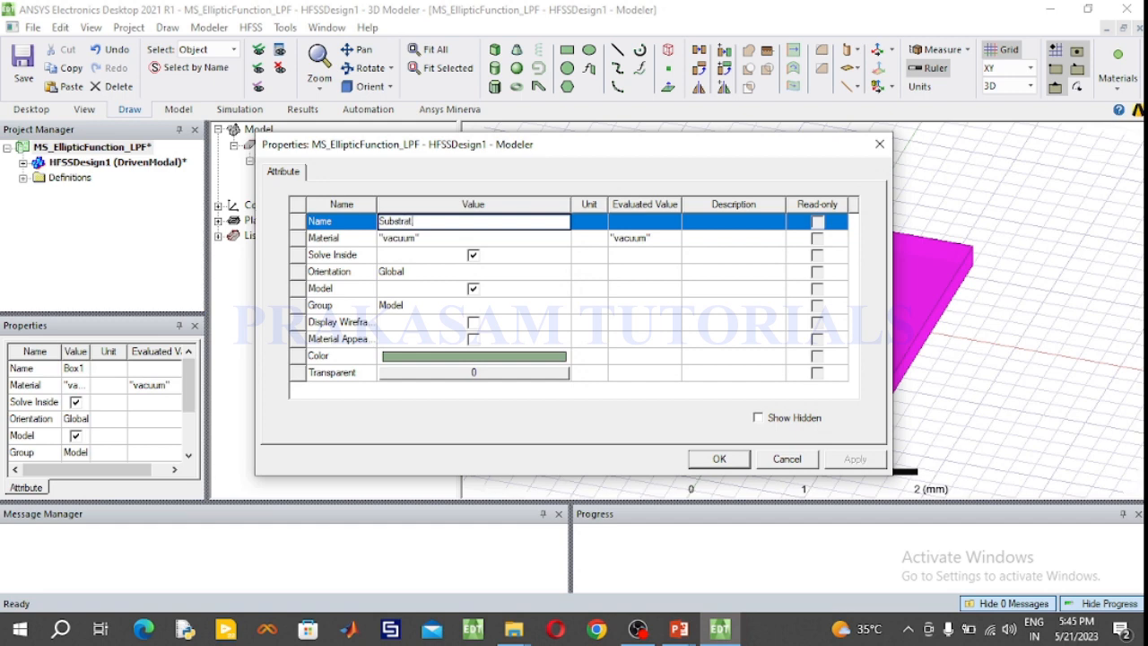
left_click(426, 238)
left_click(424, 254)
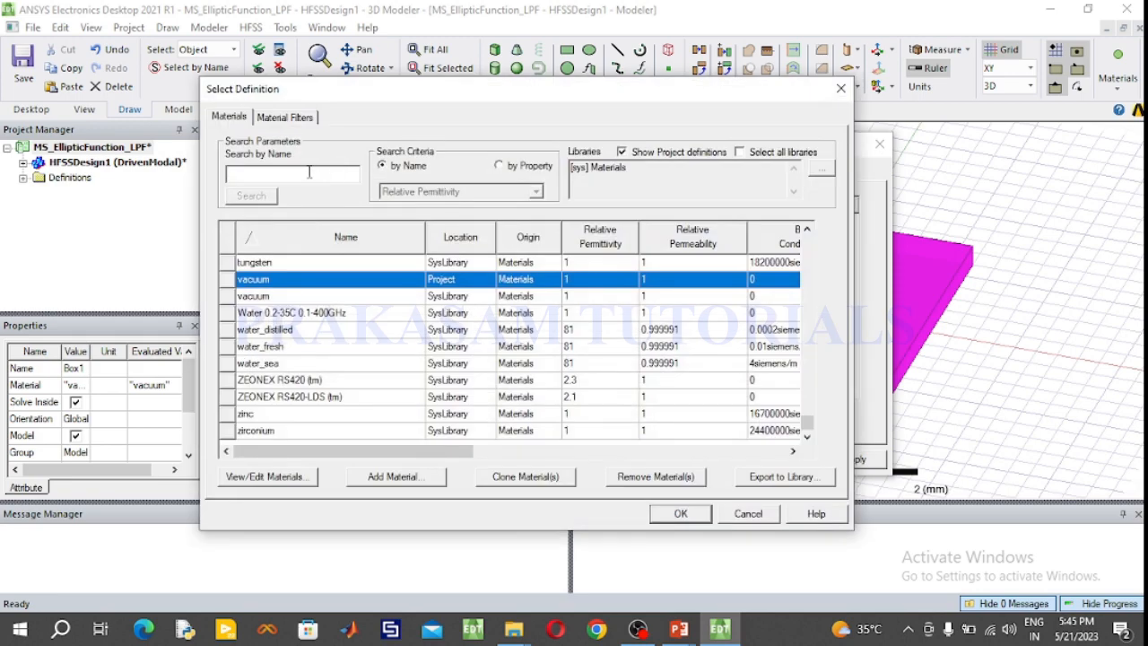
left_click(309, 171)
type("601")
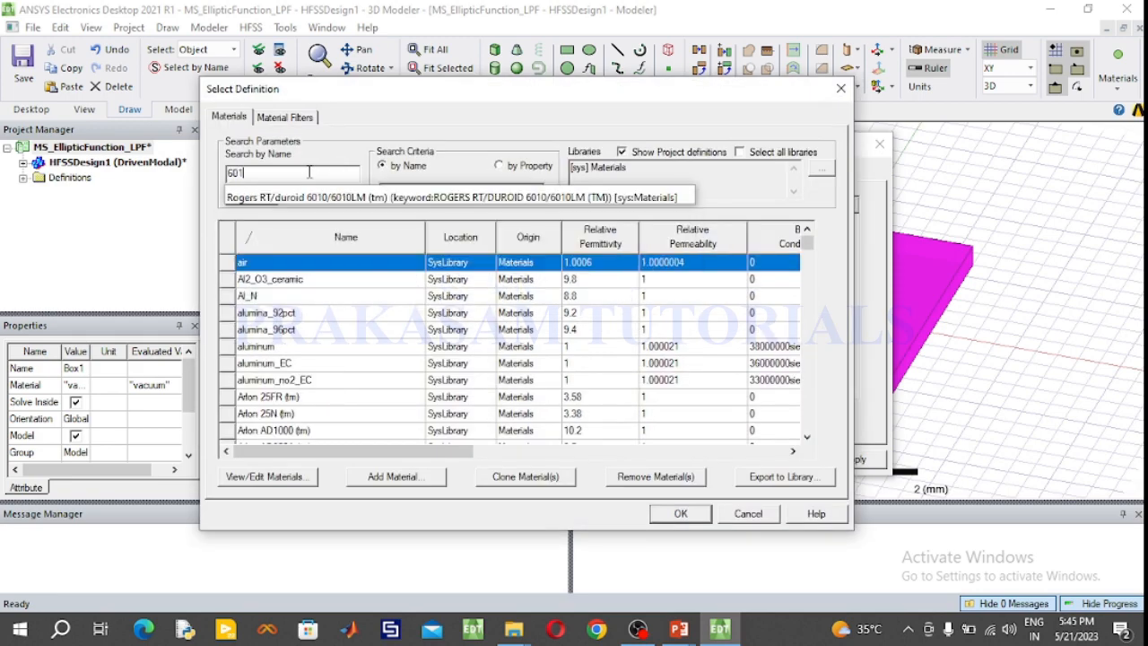
type("0")
key("Return")
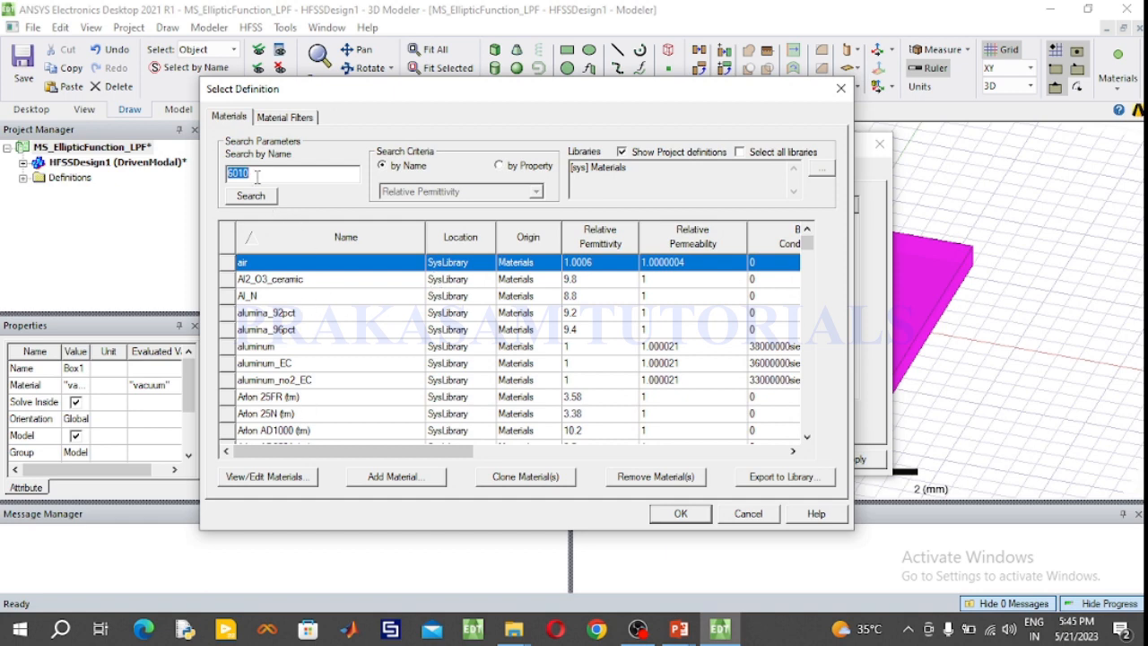
Search the materials for roger and assign Rogers RT/duroid 6010/6010LM (tm) to the substrate.
type("ro")
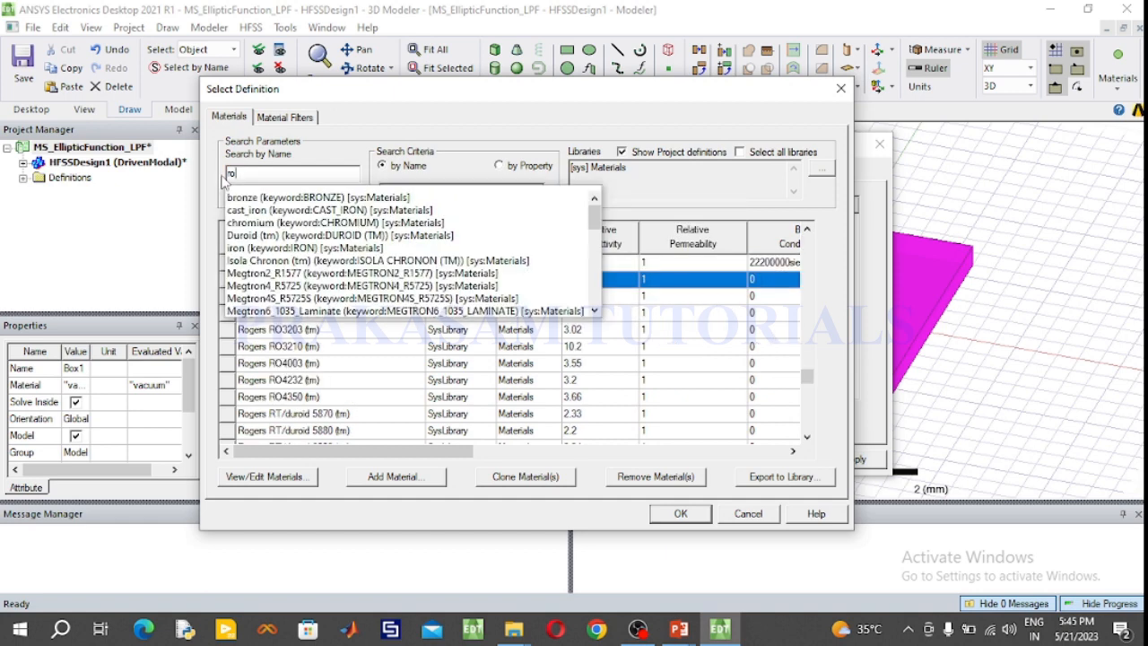
type("ger")
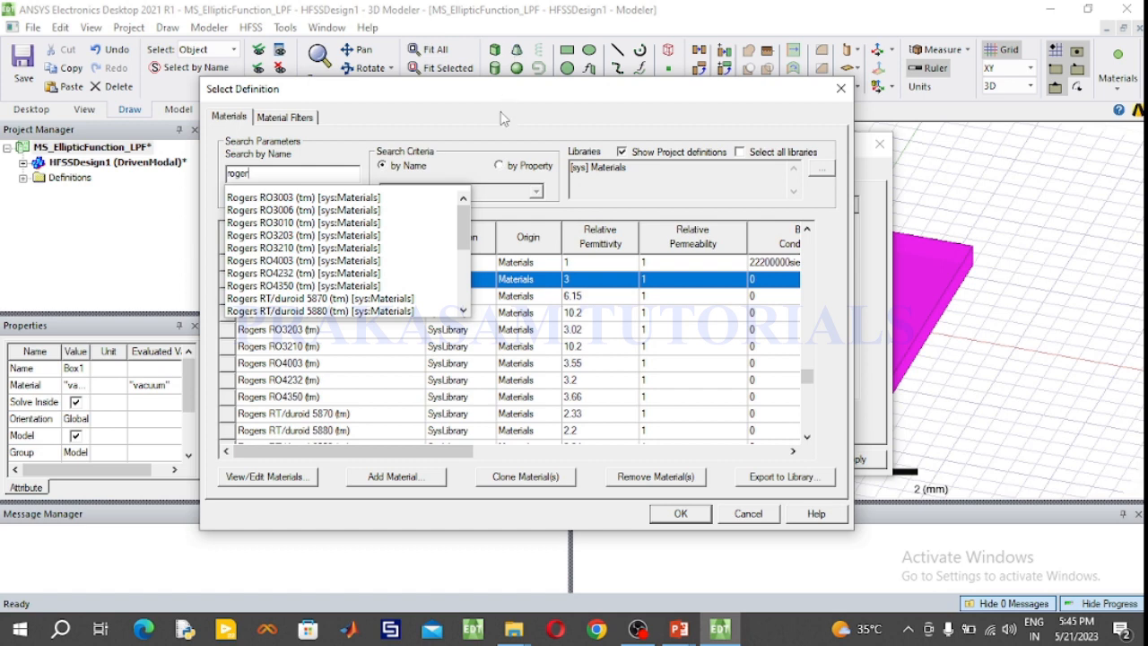
key("Return")
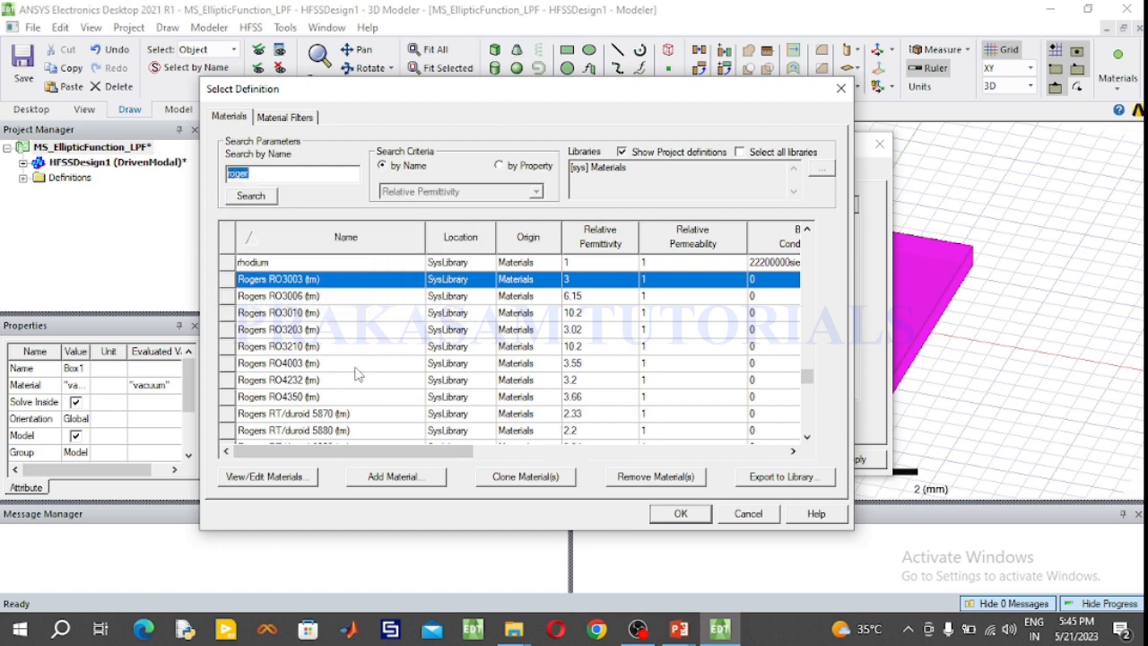
left_click(323, 353)
scroll(323, 358, "up", 1)
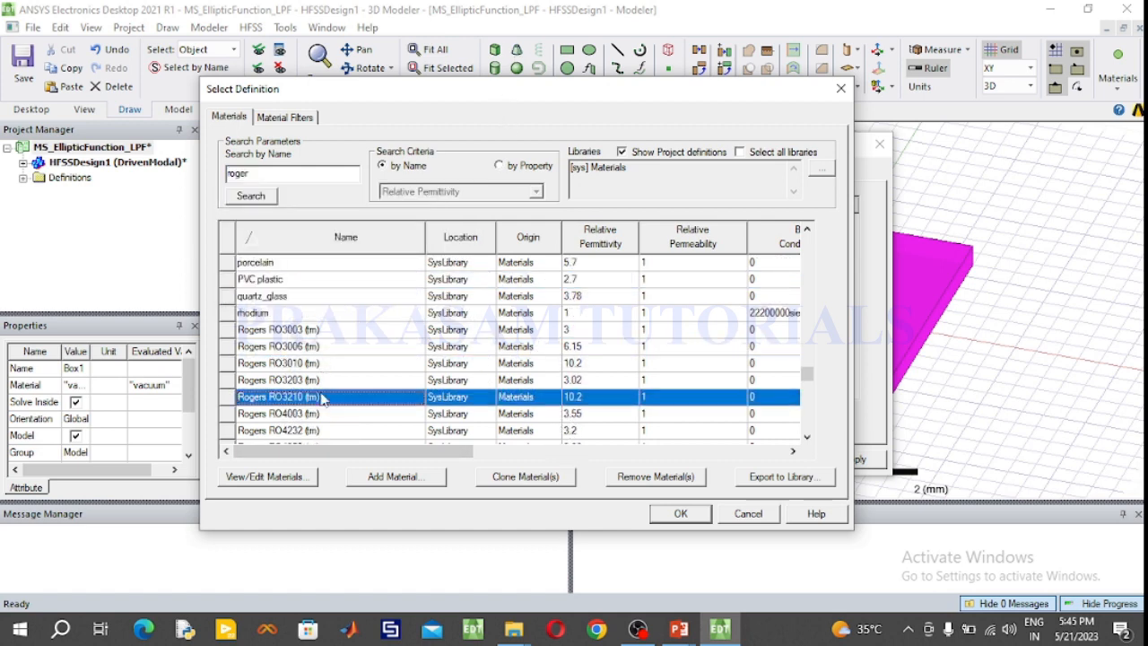
scroll(323, 399, "down", 2)
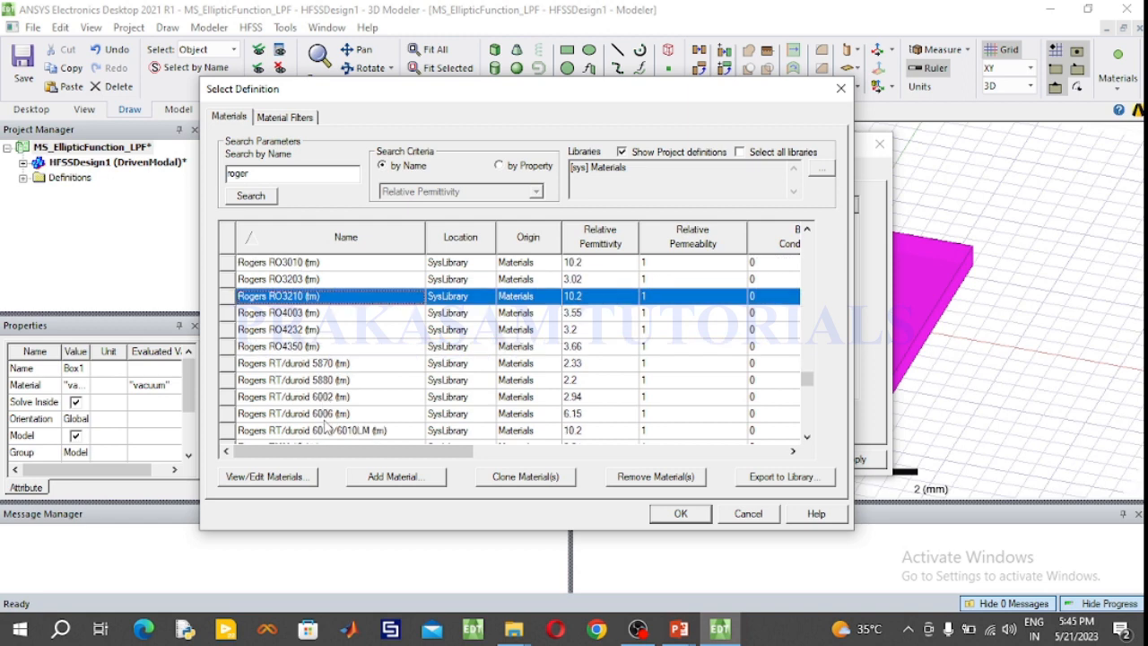
scroll(325, 420, "down", 1)
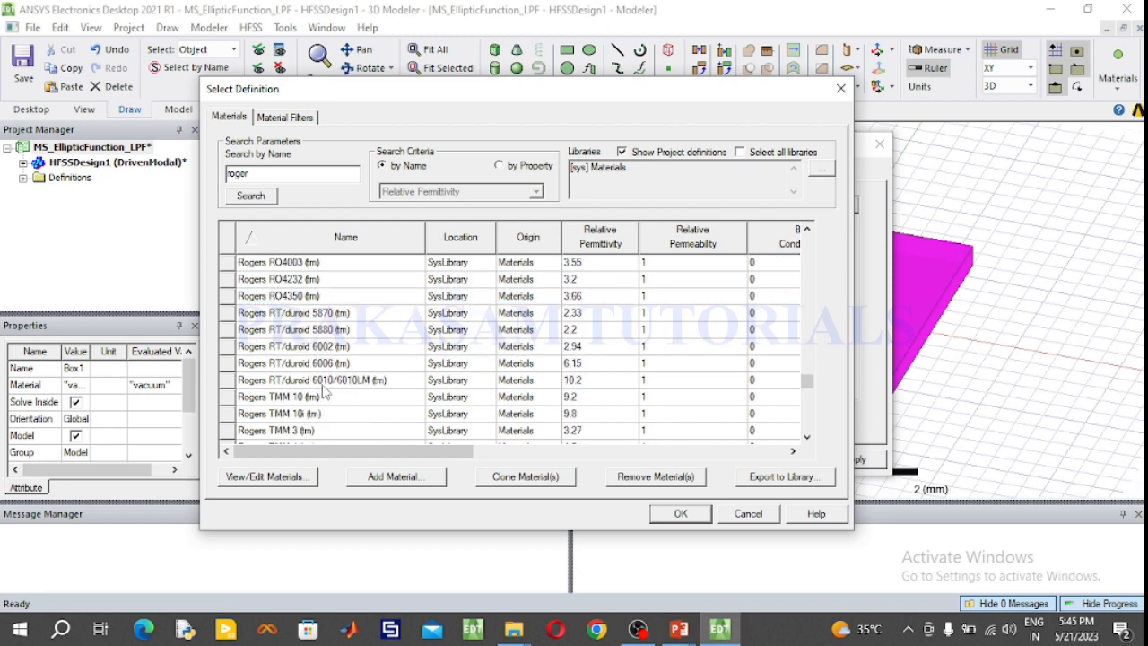
left_click(324, 382)
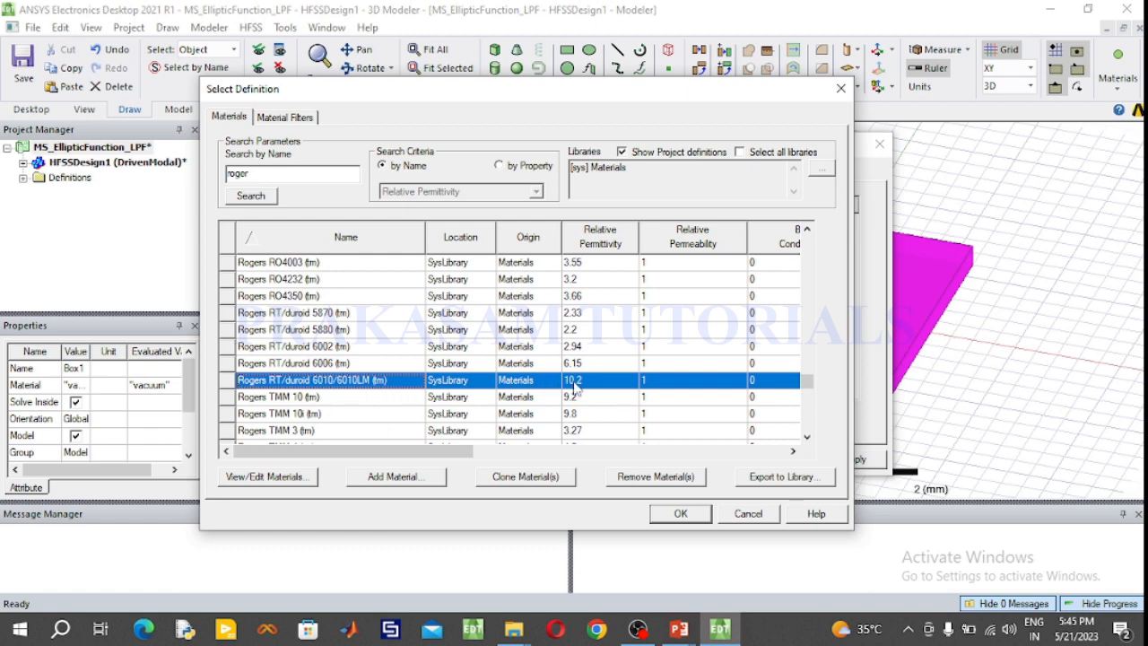
left_click(681, 514)
Set the substrate's color to light yellow (255, 255, 128) and apply its attributes.
left_click(431, 359)
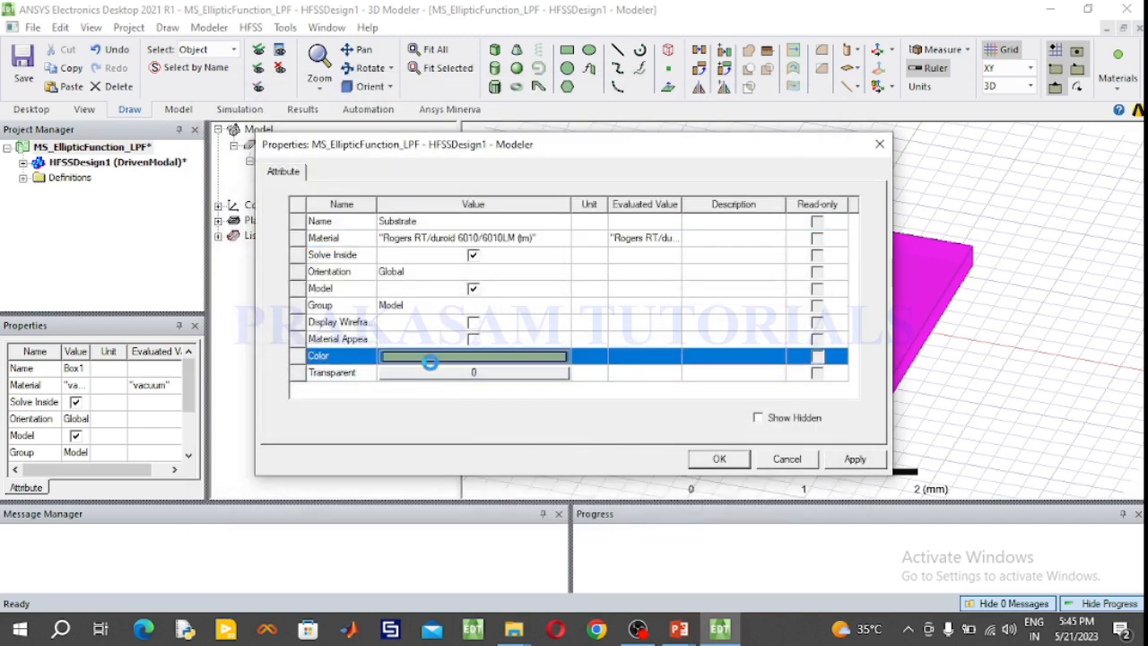
left_click(432, 357)
left_click(424, 238)
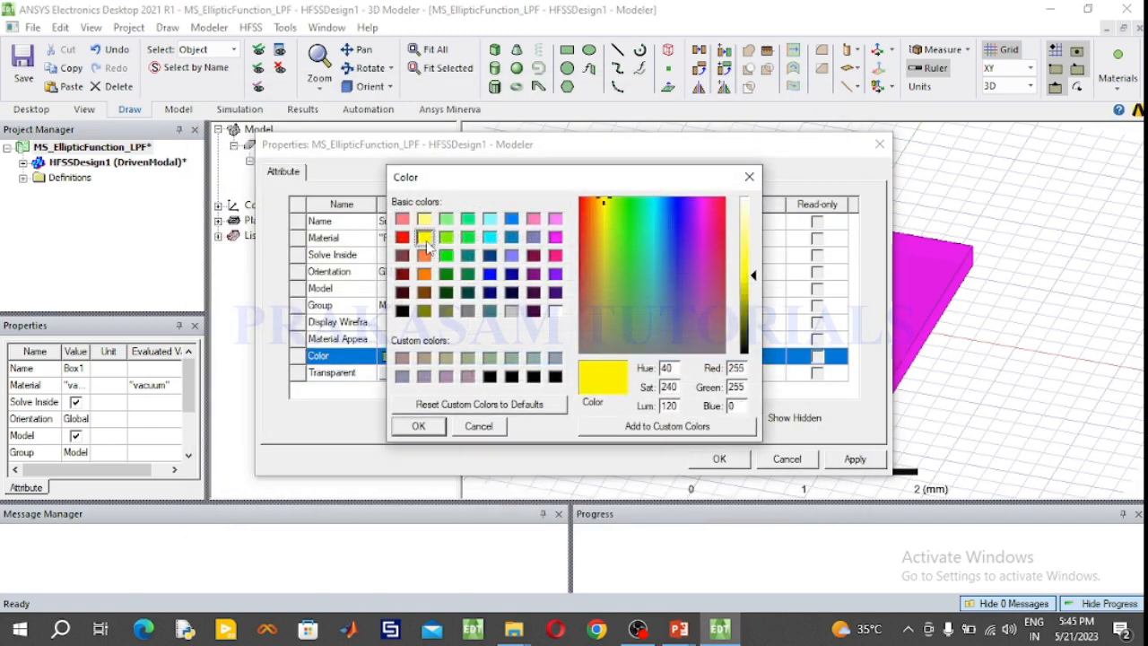
left_click(425, 221)
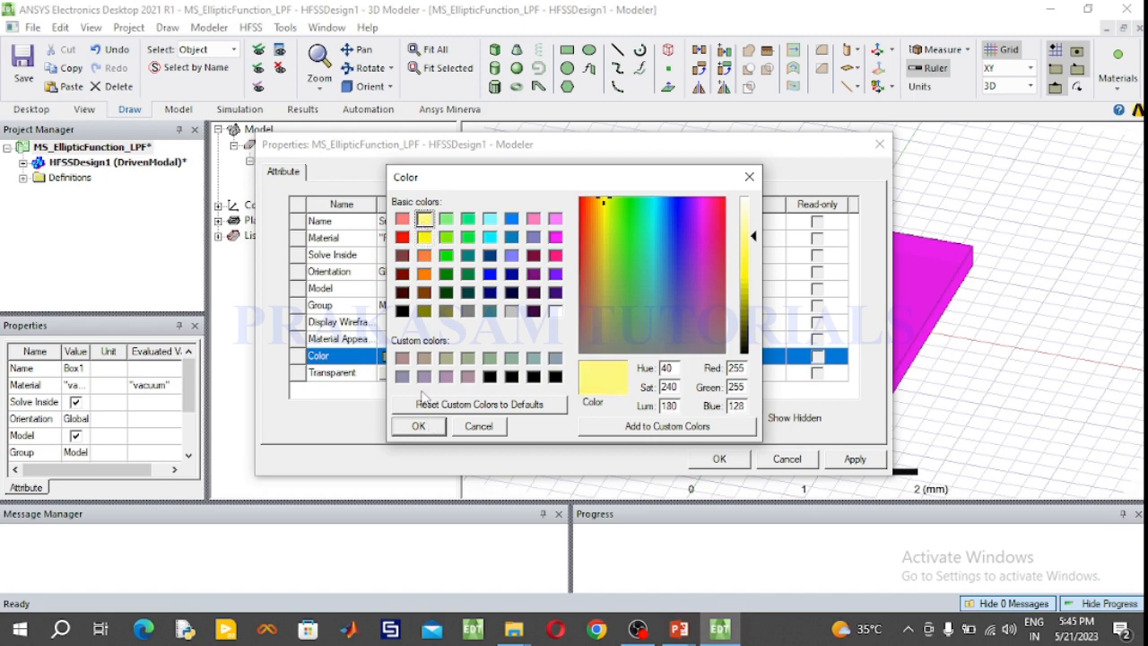
left_click(418, 426)
left_click(702, 458)
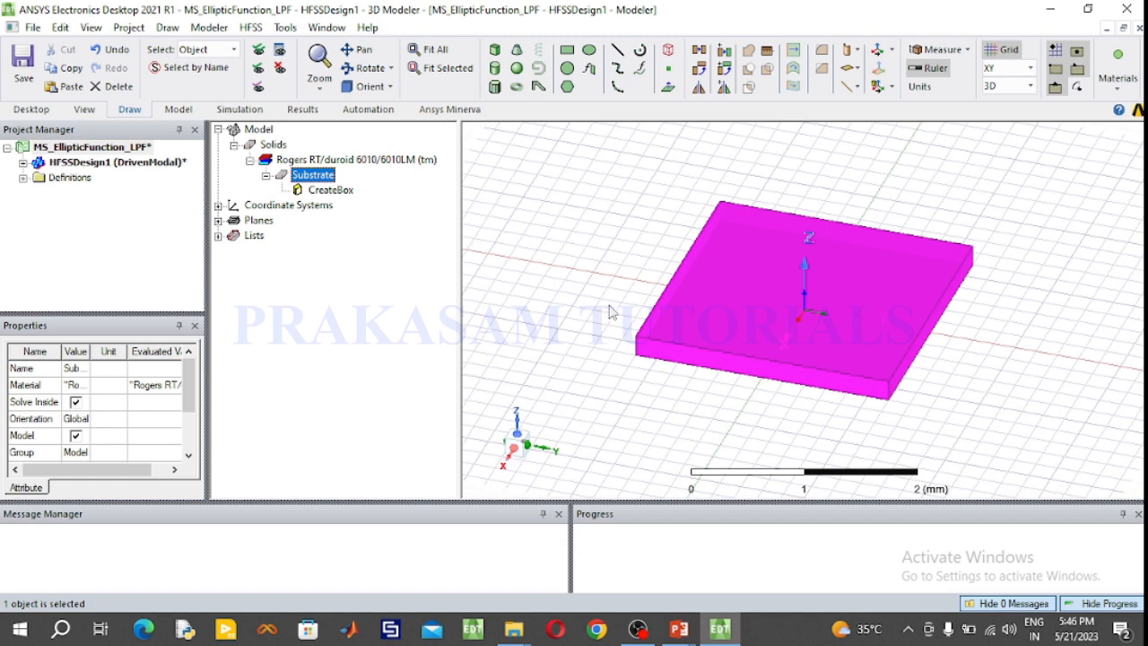
Switch to the PowerPoint slide to examine the filter layout's dimensions and substrate thickness, and return to the HFSS model.
left_click(691, 618)
left_click(767, 561)
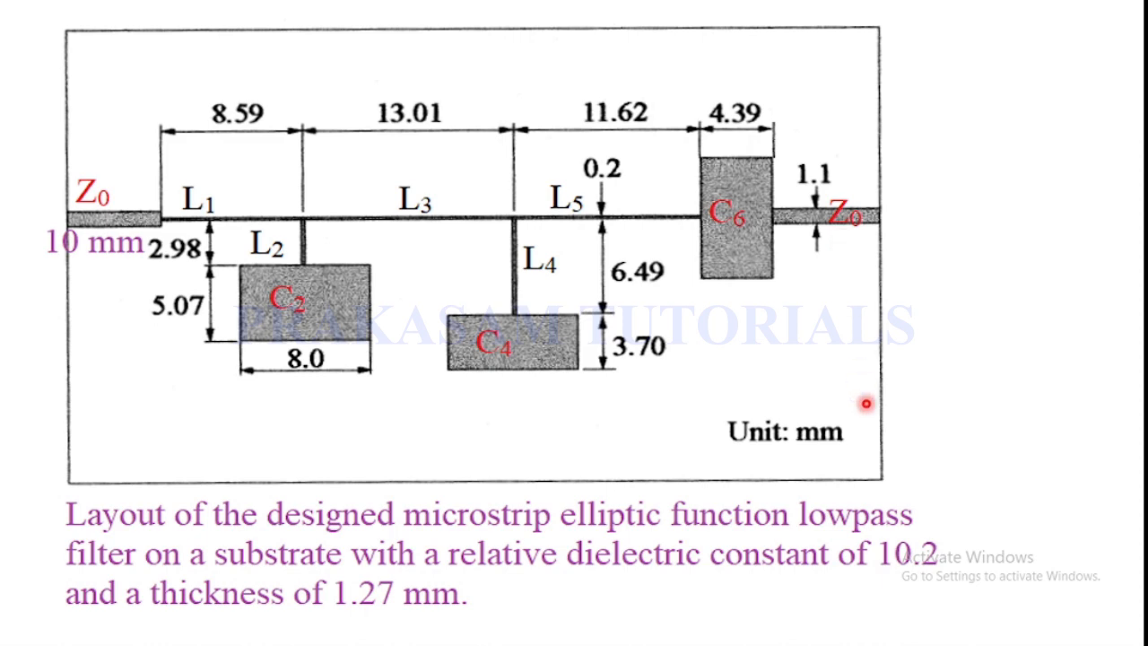
key("super")
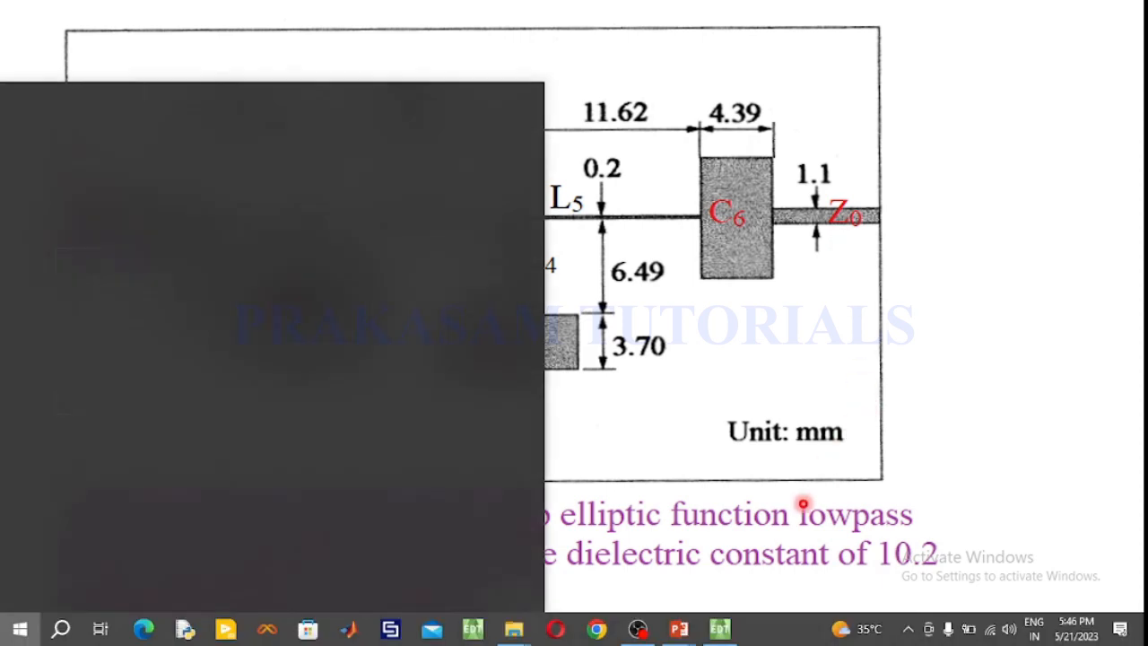
left_click(720, 629)
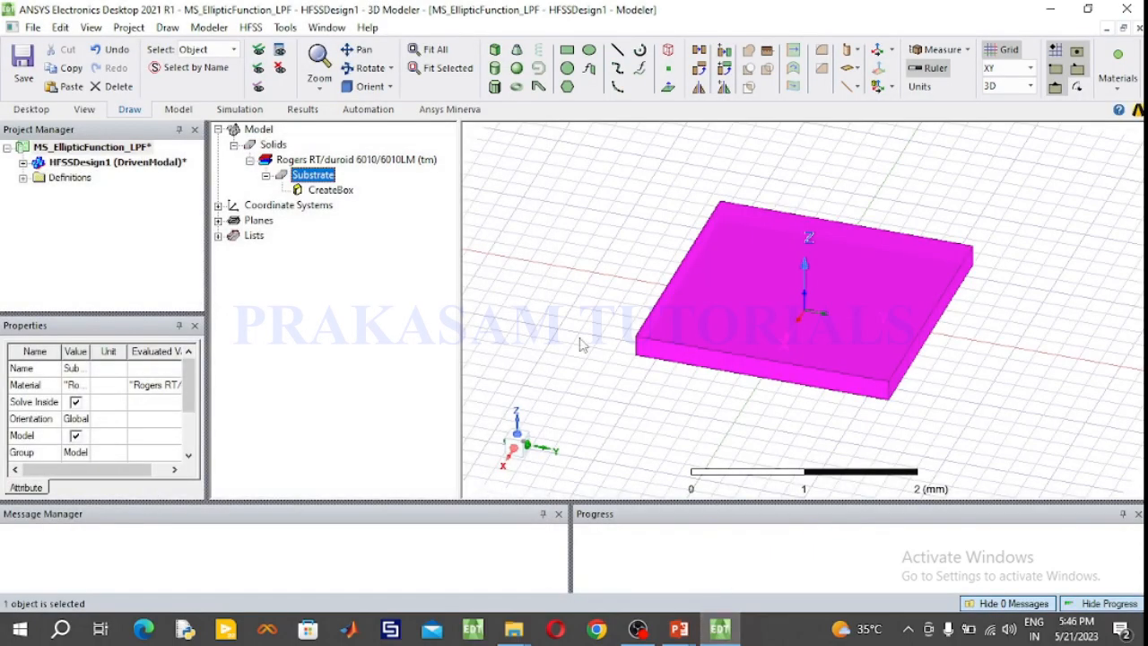
Set the substrate box's XSize to 57.61 mm, YSize to 40 mm and ZSize to -1.27 mm.
double_click(330, 190)
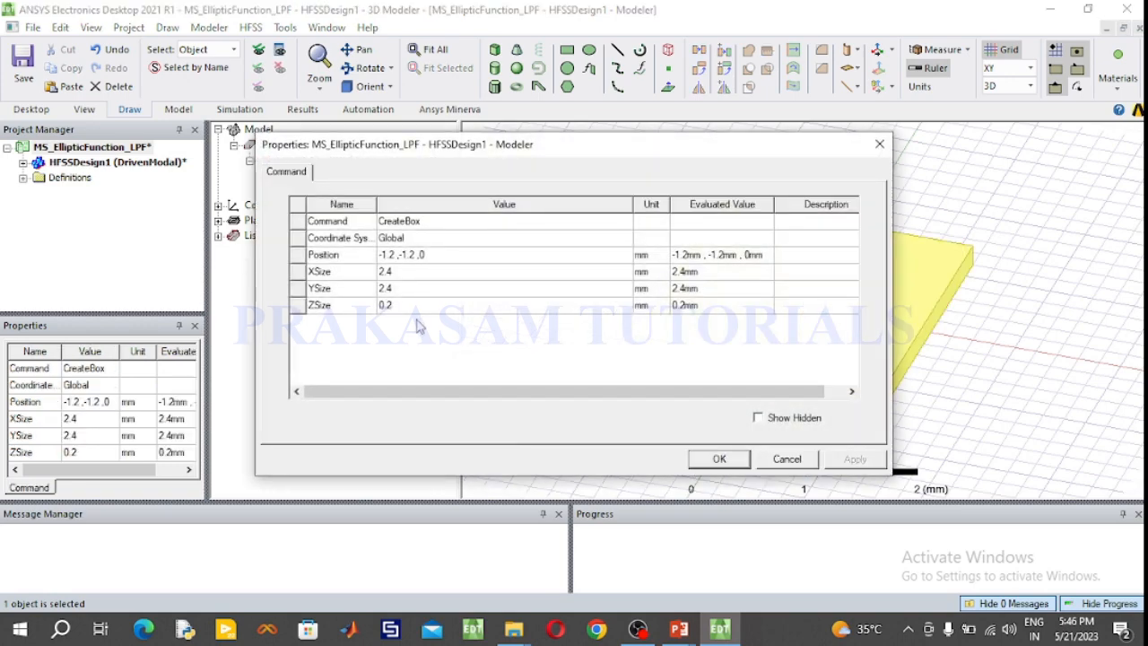
left_click_drag(581, 158, 311, 169)
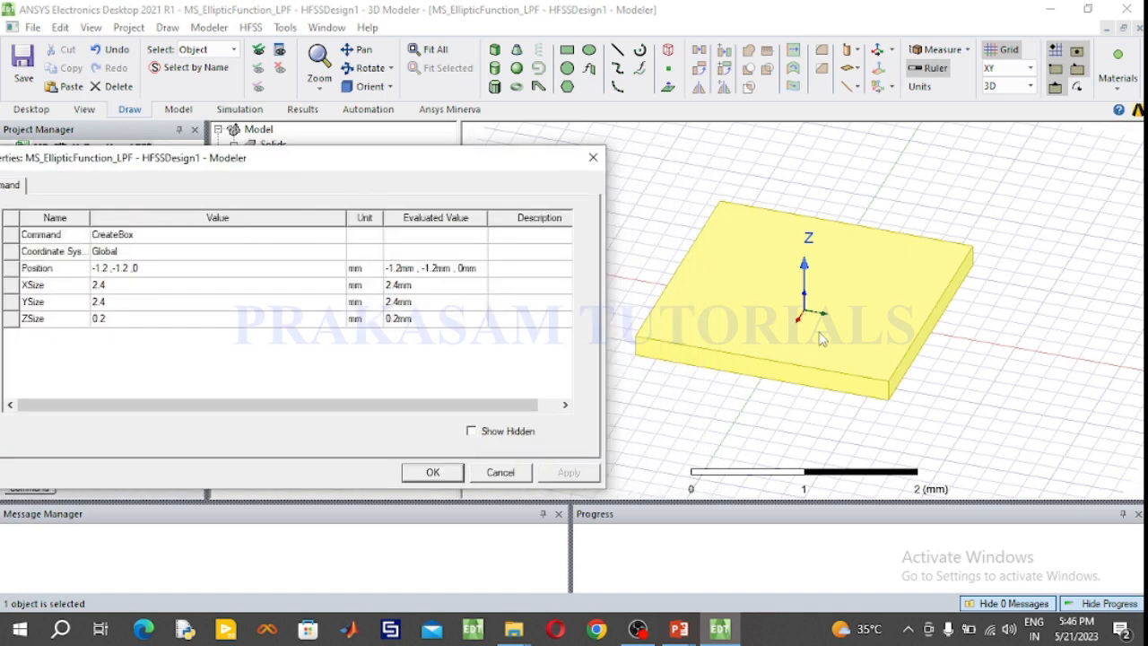
left_click_drag(476, 167, 511, 163)
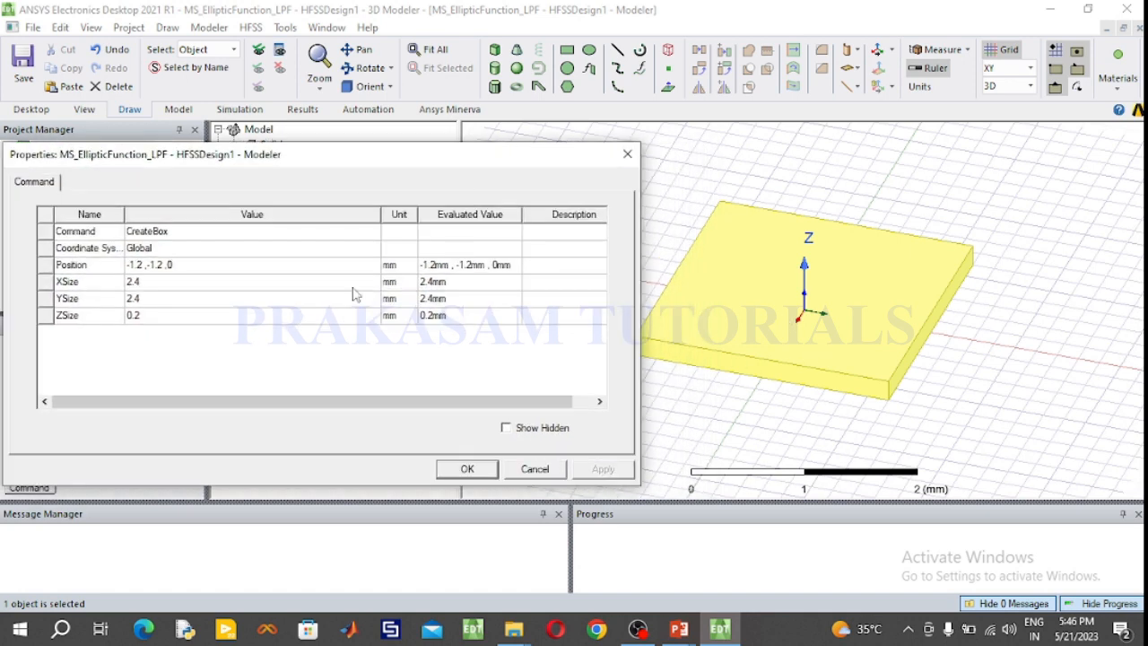
left_click(168, 281)
type("57.6")
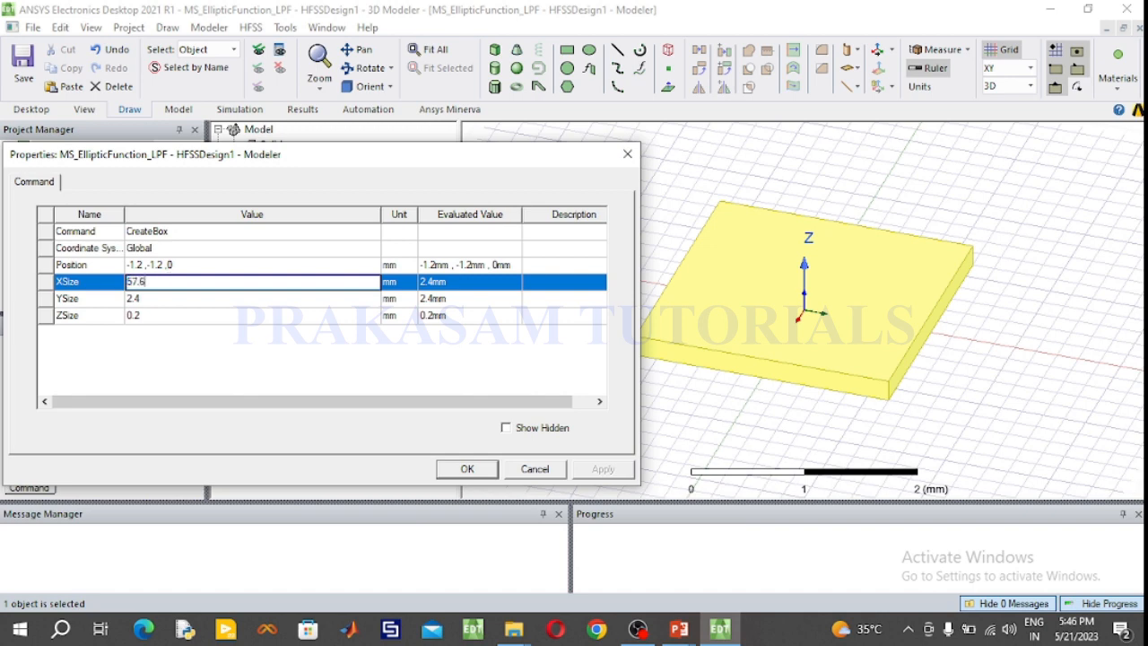
type("1")
left_click(144, 299)
type("40")
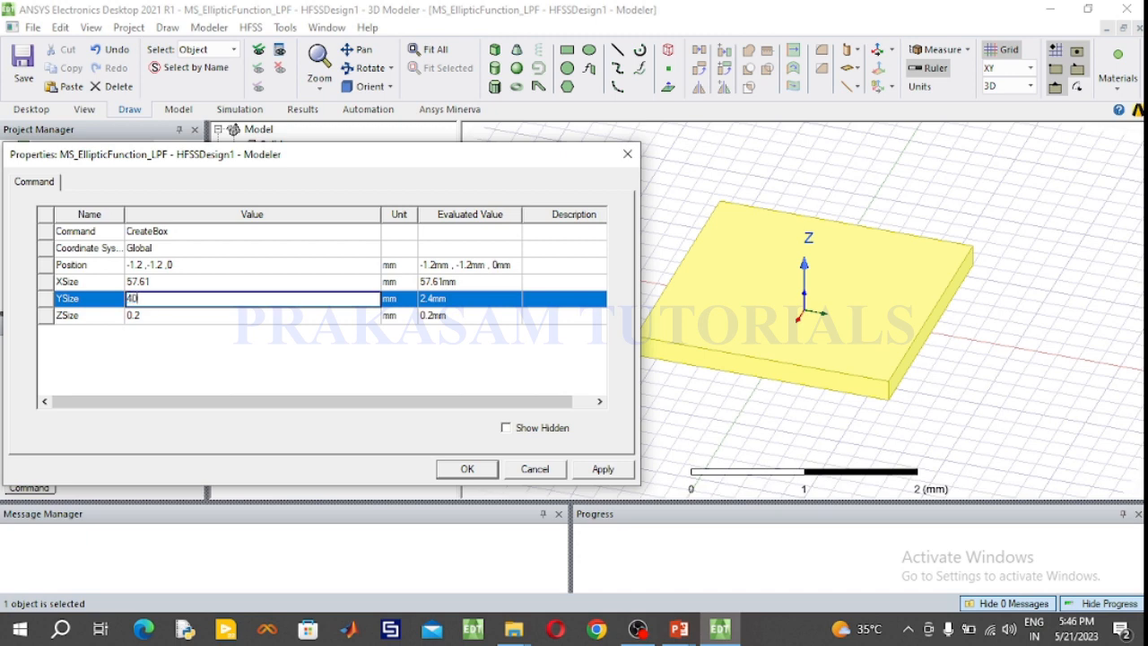
left_click(146, 315)
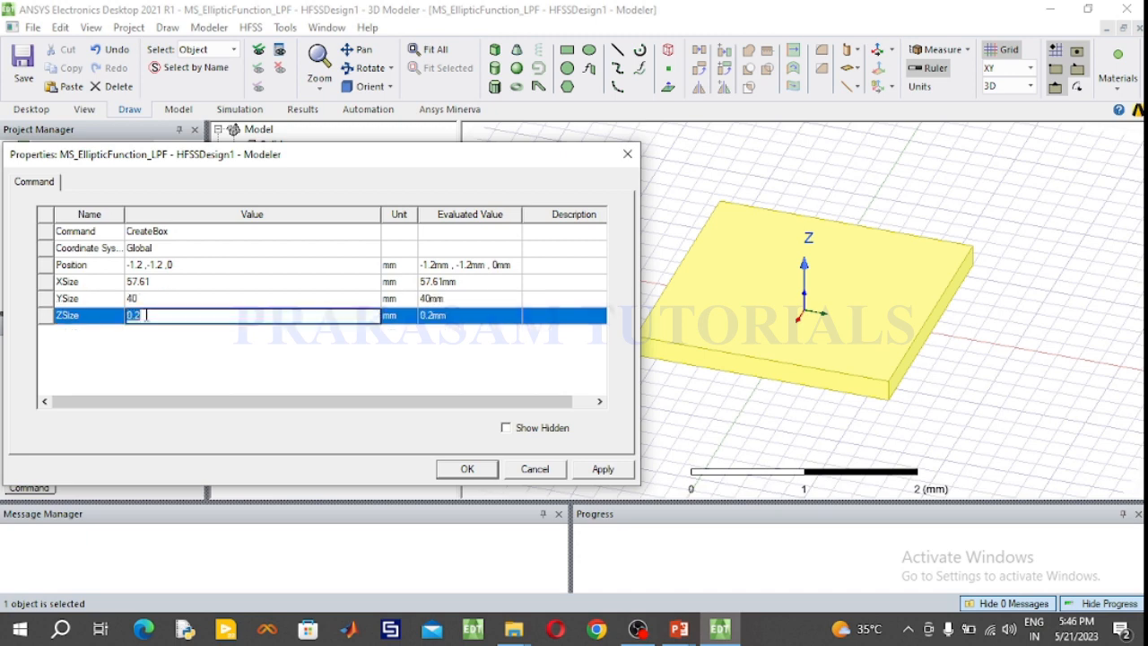
type("1")
left_click(129, 315)
type("-")
Set the substrate box's position to -57.61/2, -20, 0 mm and fit the whole model in view.
left_click(173, 265)
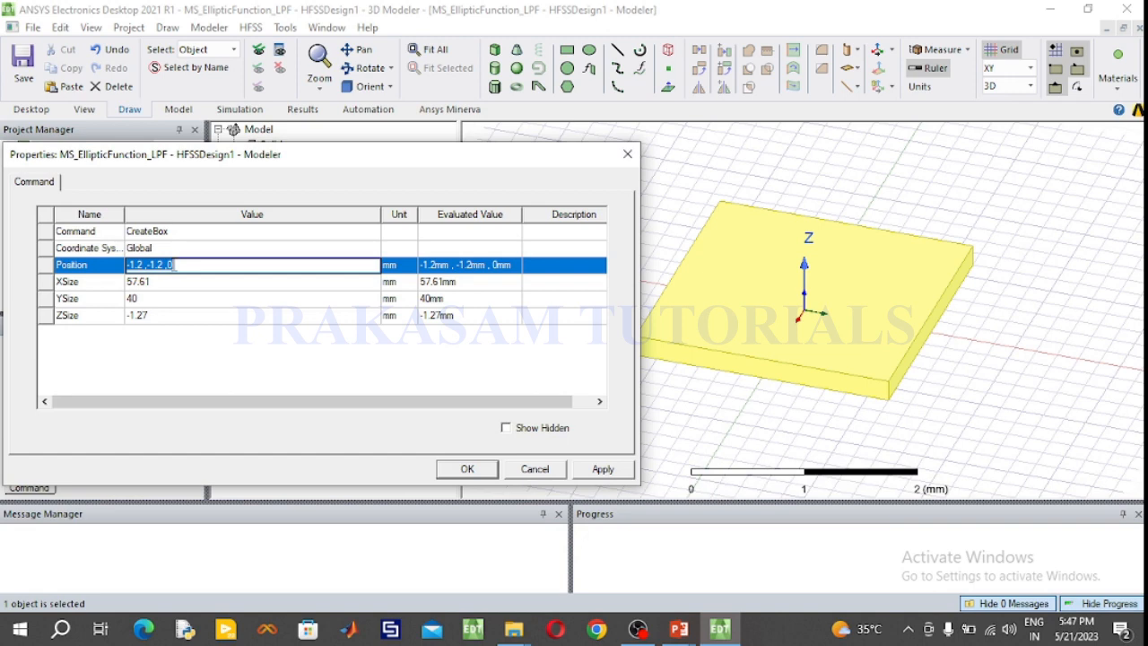
key("BackSpace")
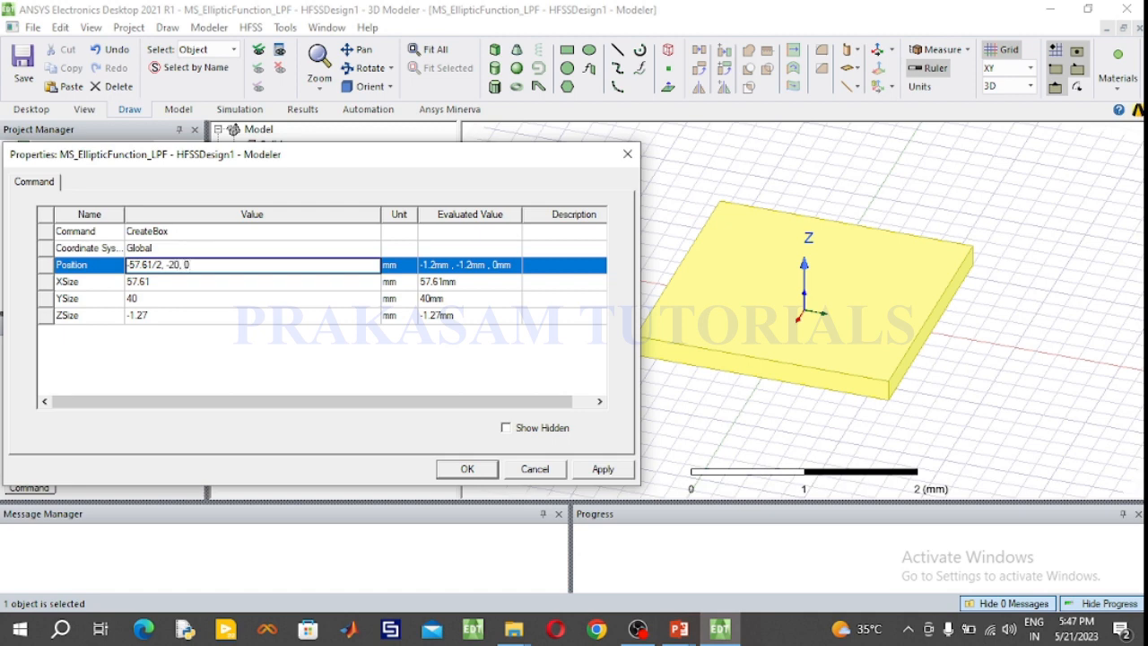
left_click(456, 469)
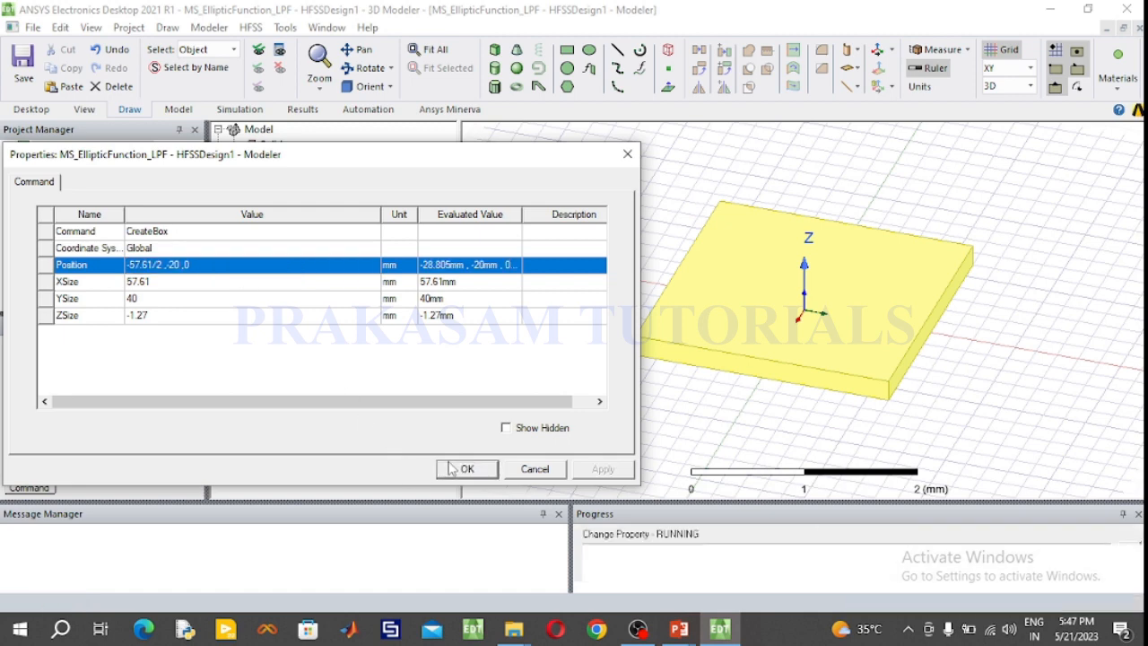
left_click(436, 54)
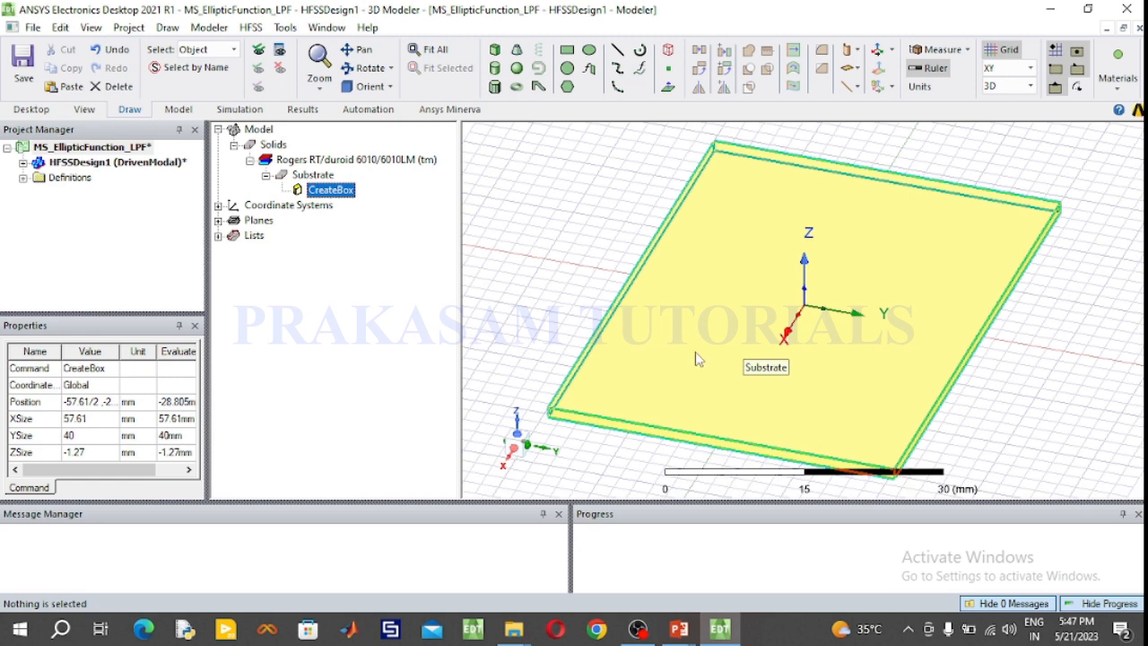
Draw a rectangle covering the substrate's top face, from its (-28.805, -20, 0) mm corner to the diagonally opposite corner.
left_click(568, 52)
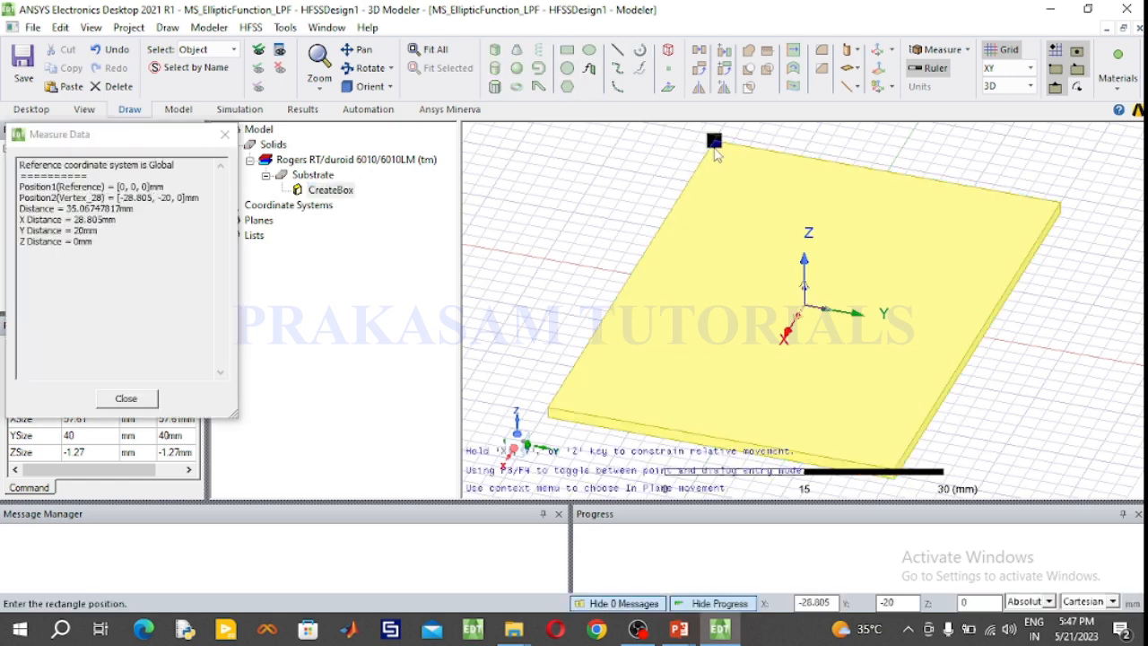
left_click(715, 144)
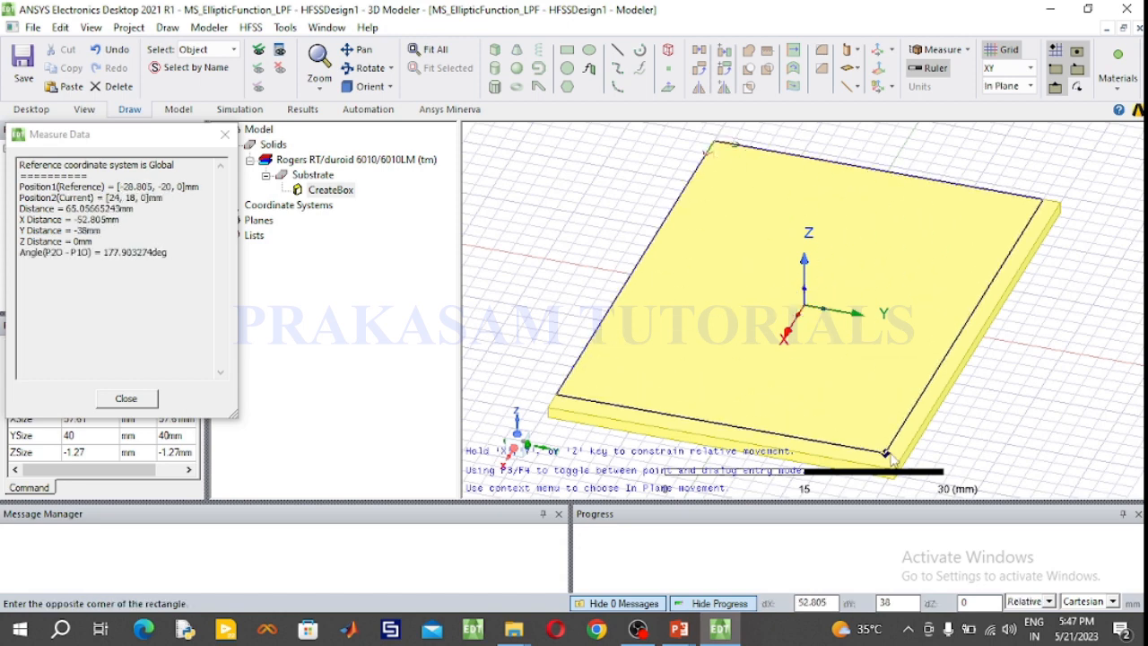
left_click(893, 467)
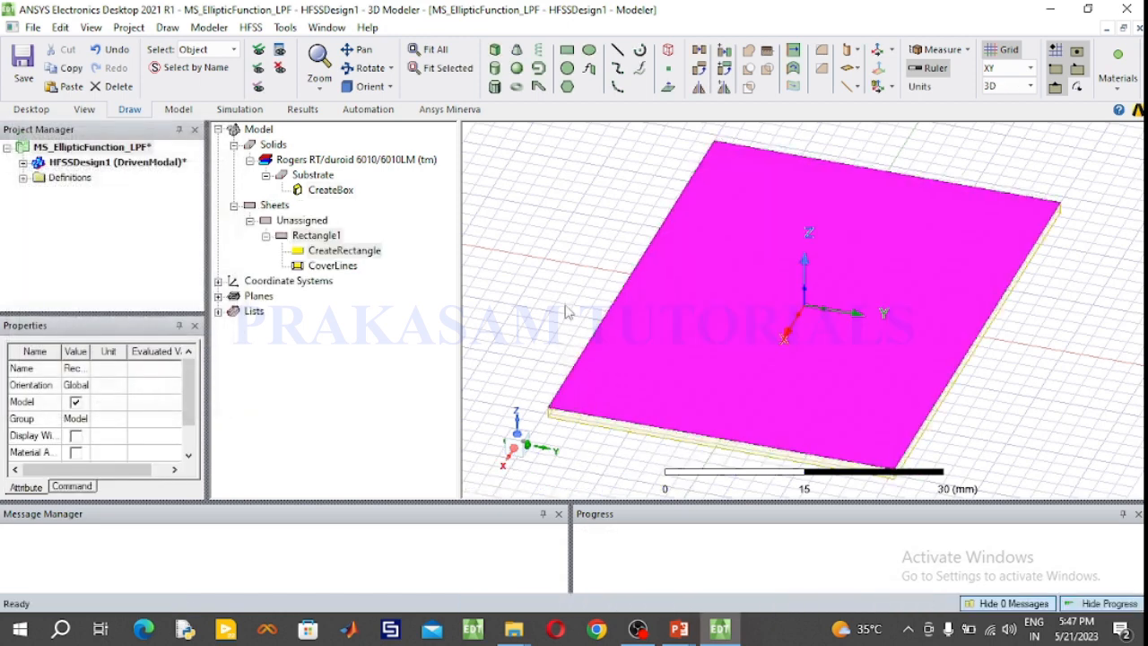
Rename the rectangle covering the substrate as GND and set its color to light red (255, 128, 128).
left_click(541, 283)
double_click(316, 235)
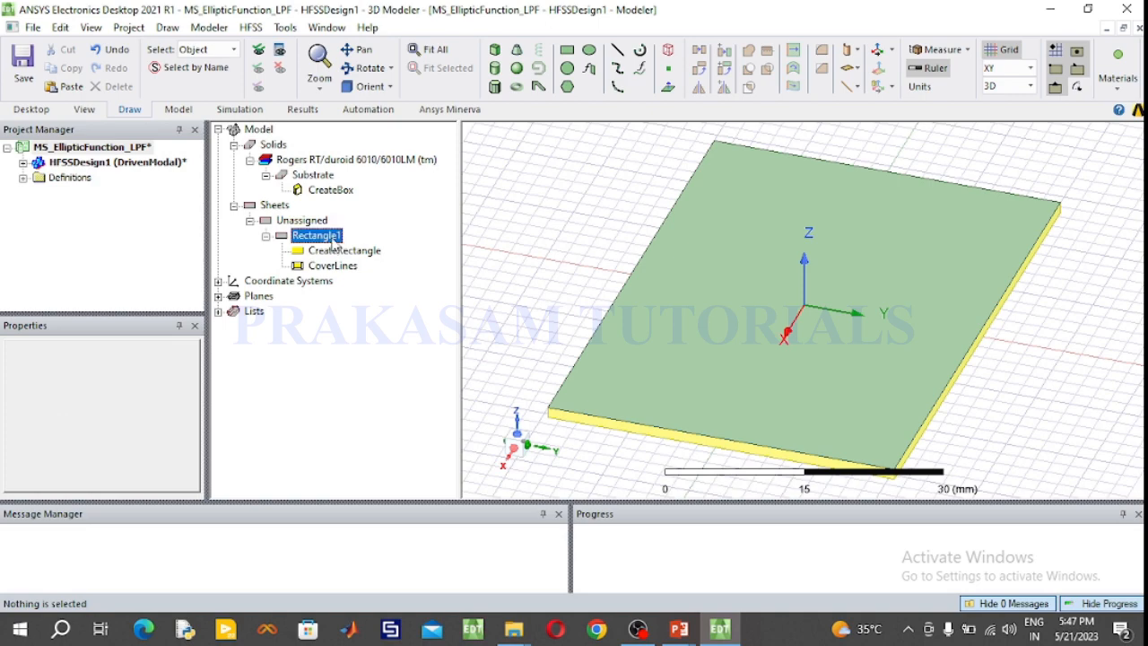
left_click(229, 232)
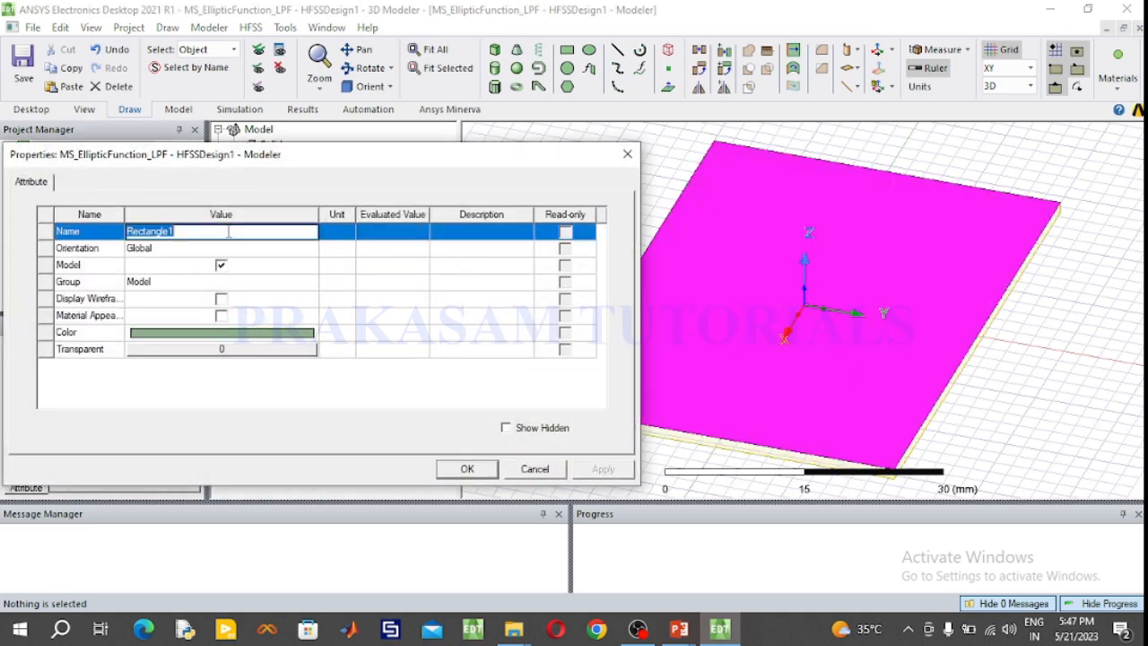
type("GND")
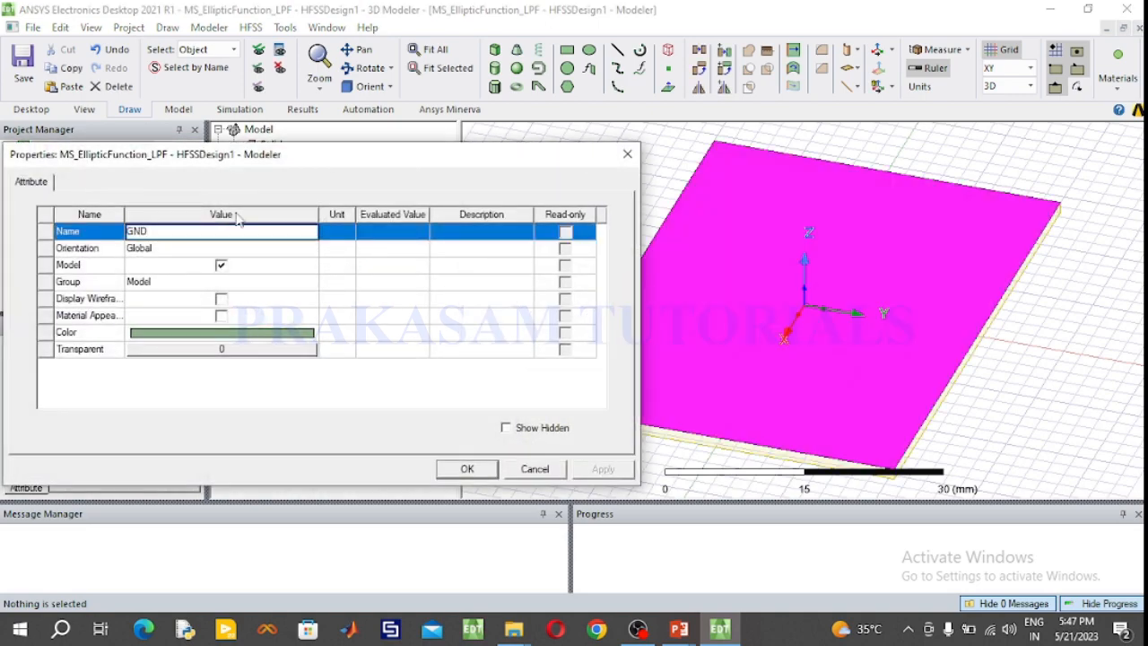
left_click(258, 332)
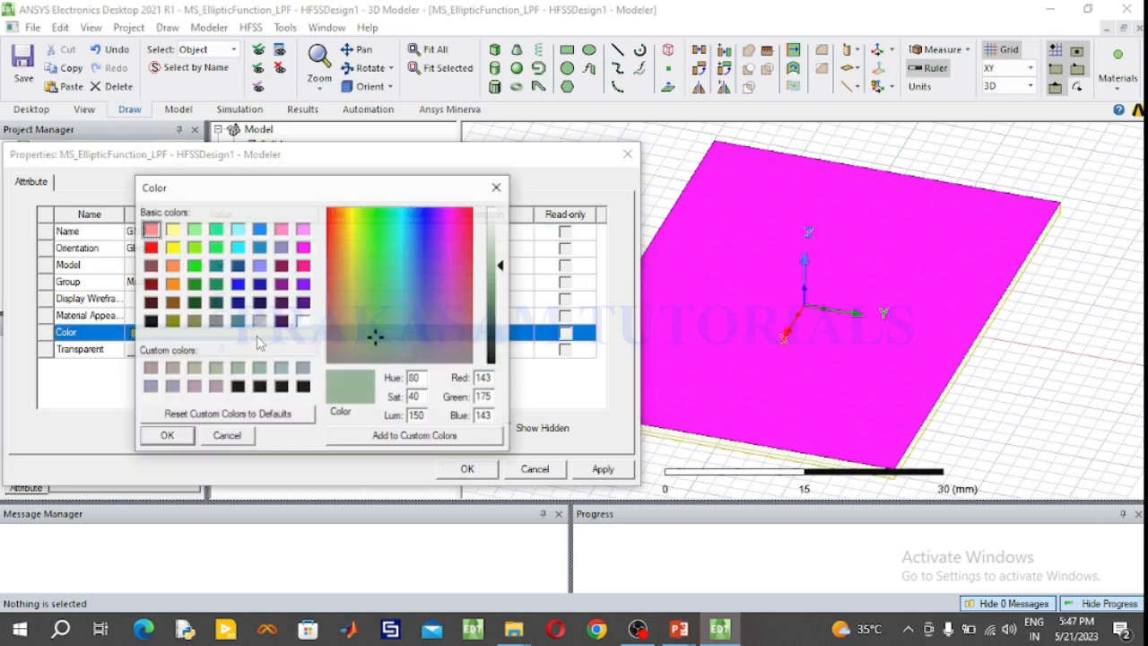
left_click(150, 230)
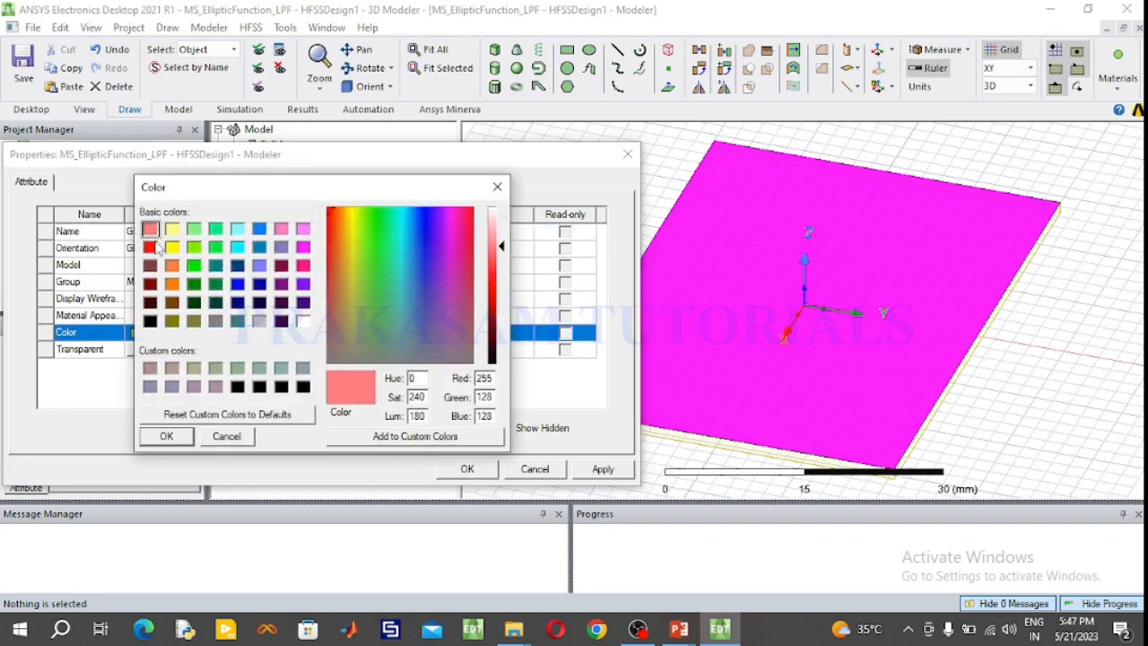
left_click(169, 436)
left_click(468, 469)
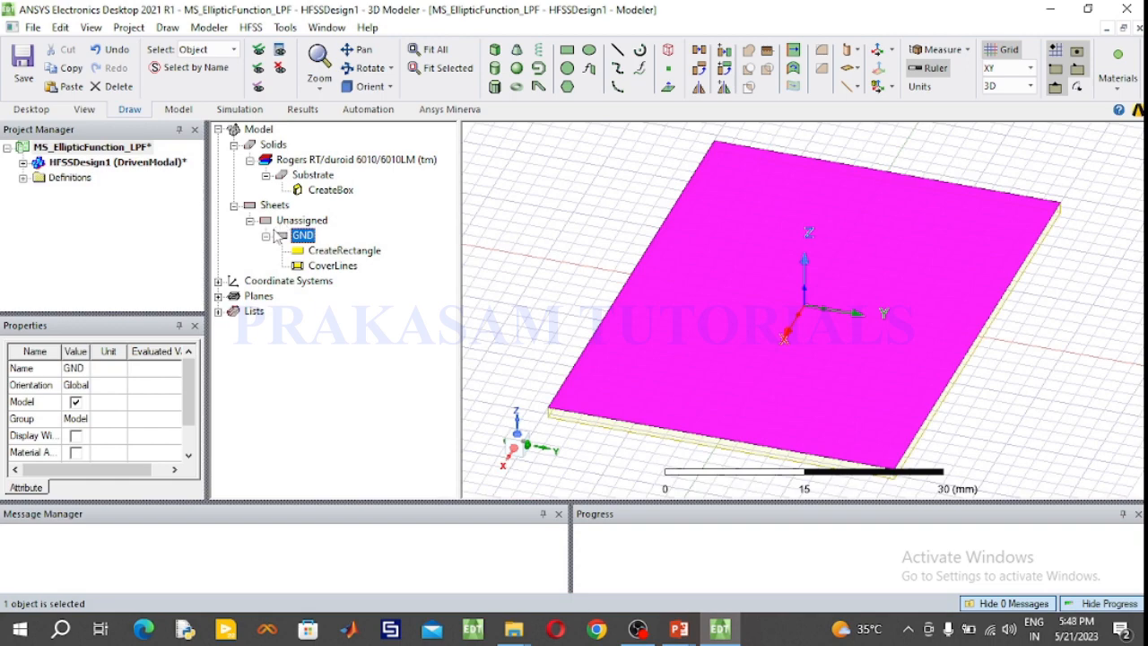
Move the GND rectangle to the substrate's underside by setting its position to -28.805, -20, -1.27 mm.
double_click(359, 253)
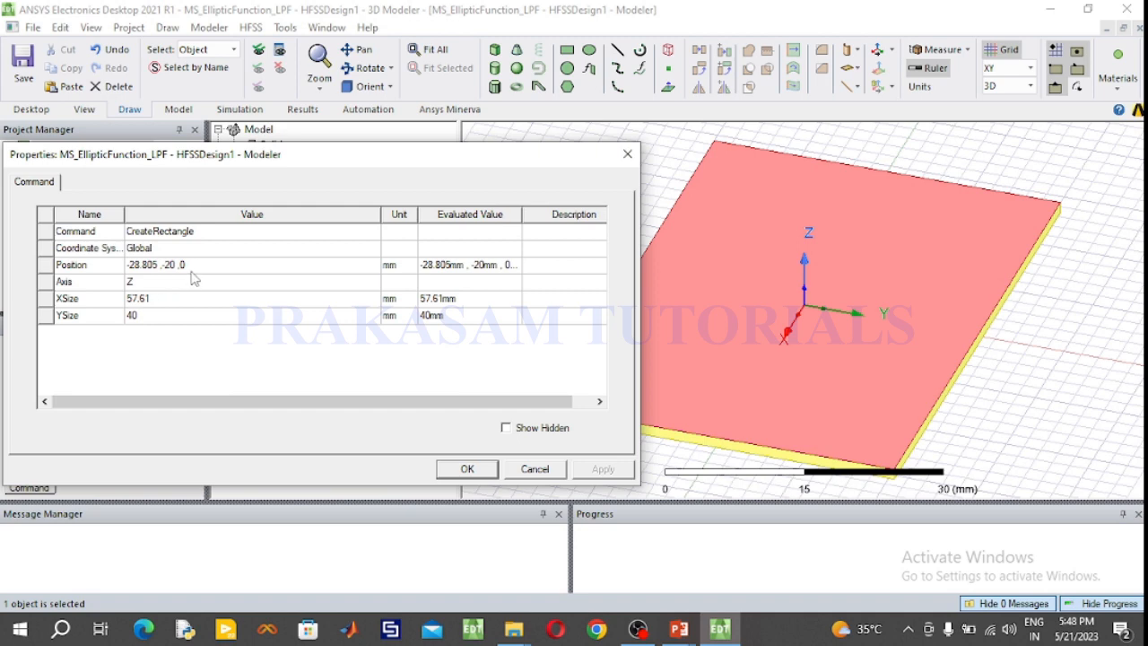
left_click(465, 470)
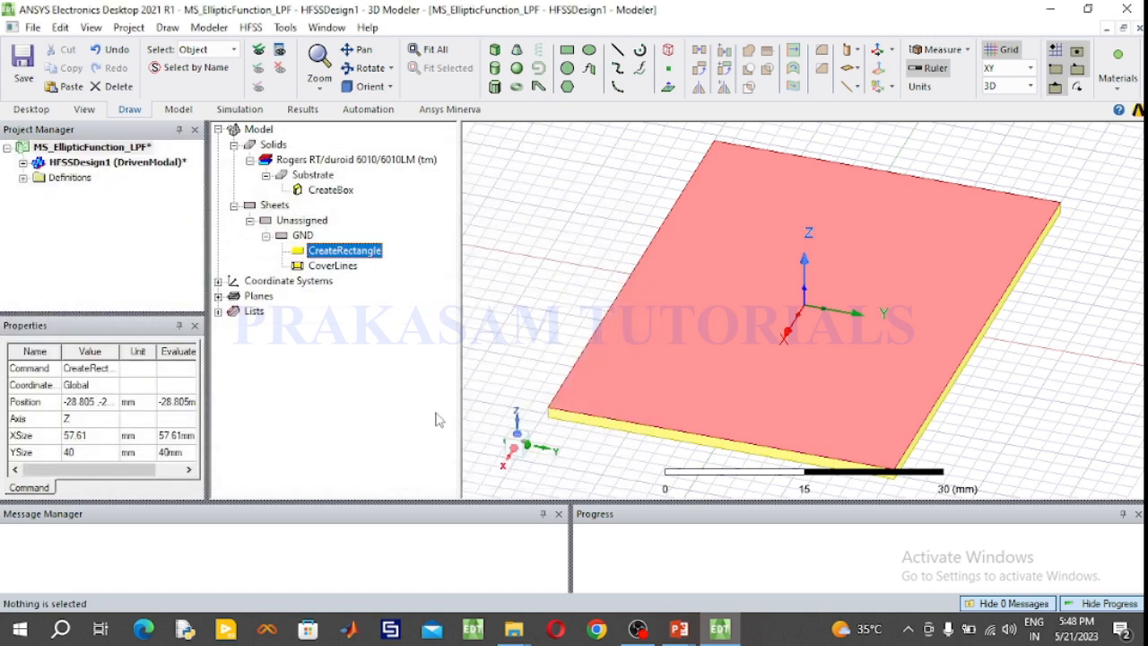
double_click(325, 252)
left_click(213, 266)
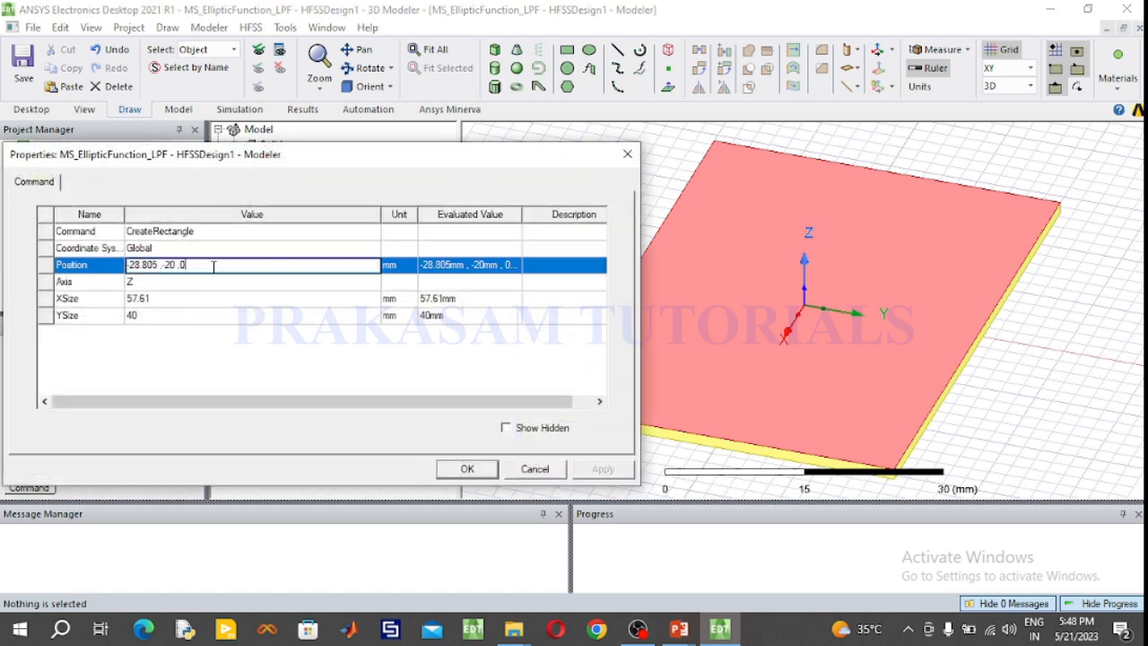
key("BackSpace")
type("-1.27")
left_click(467, 469)
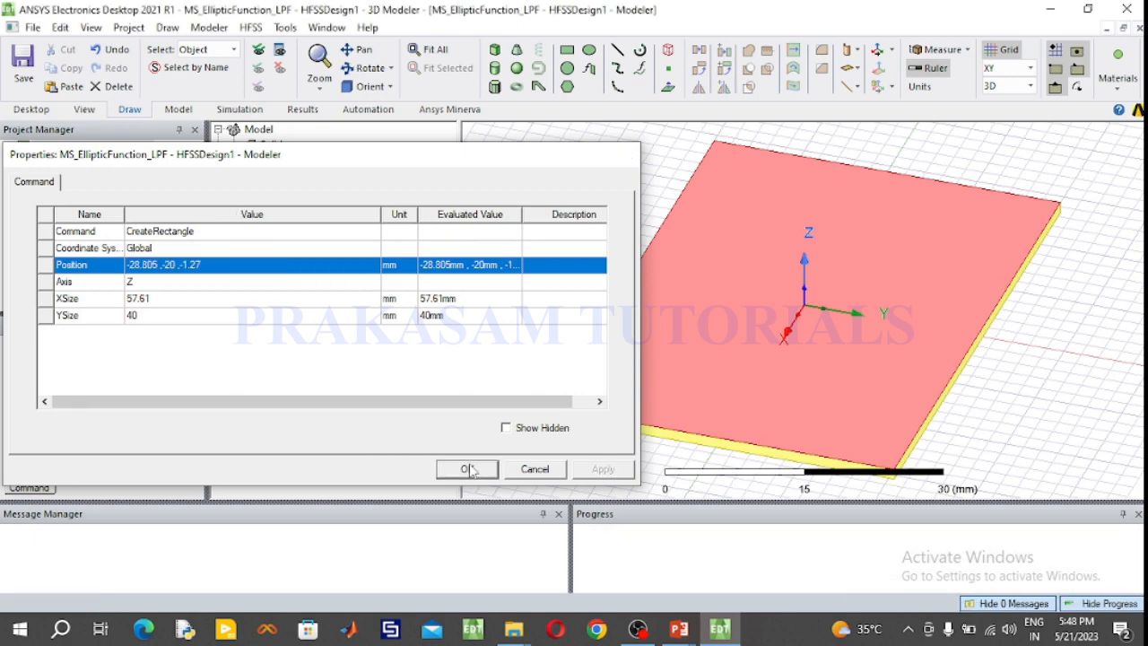
Draw a rectangle about 10 mm by 4 mm on the substrate's top face, starting at (28, -2, 0) mm near the positive-X edge.
left_click(366, 67)
left_click_drag(568, 259, 520, 265)
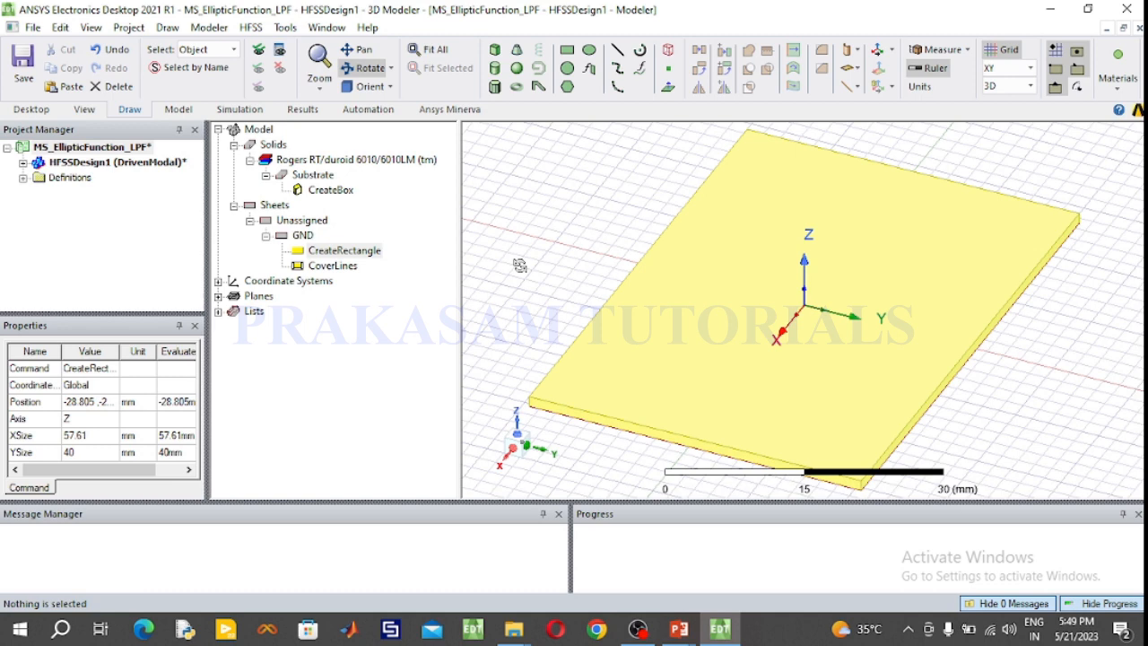
left_click(567, 51)
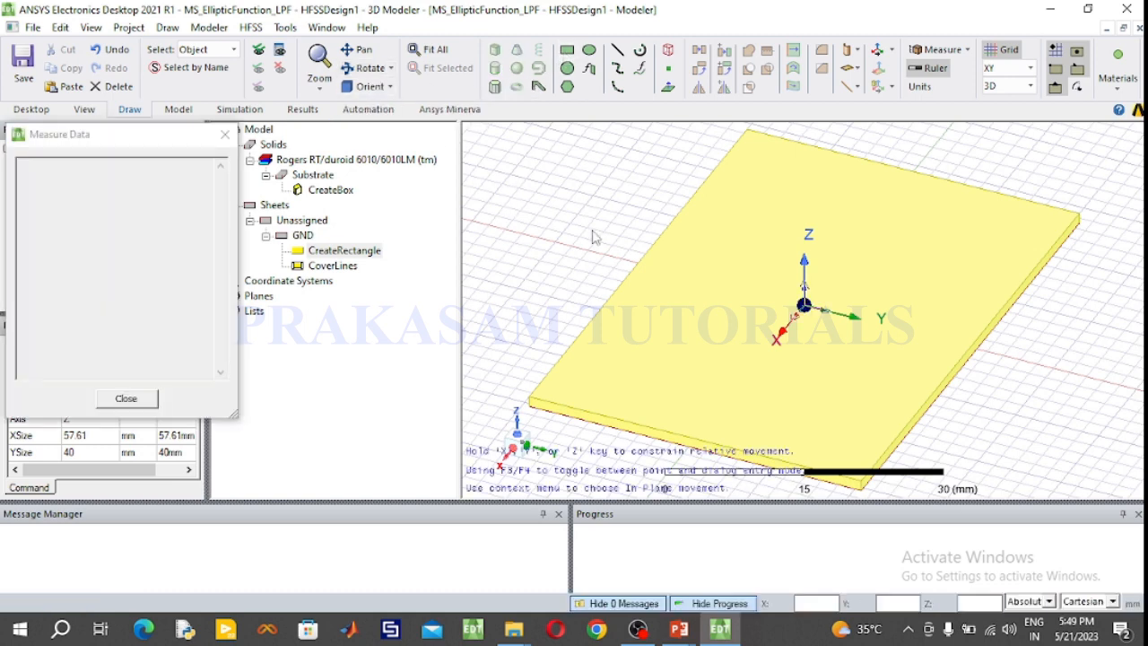
left_click(681, 433)
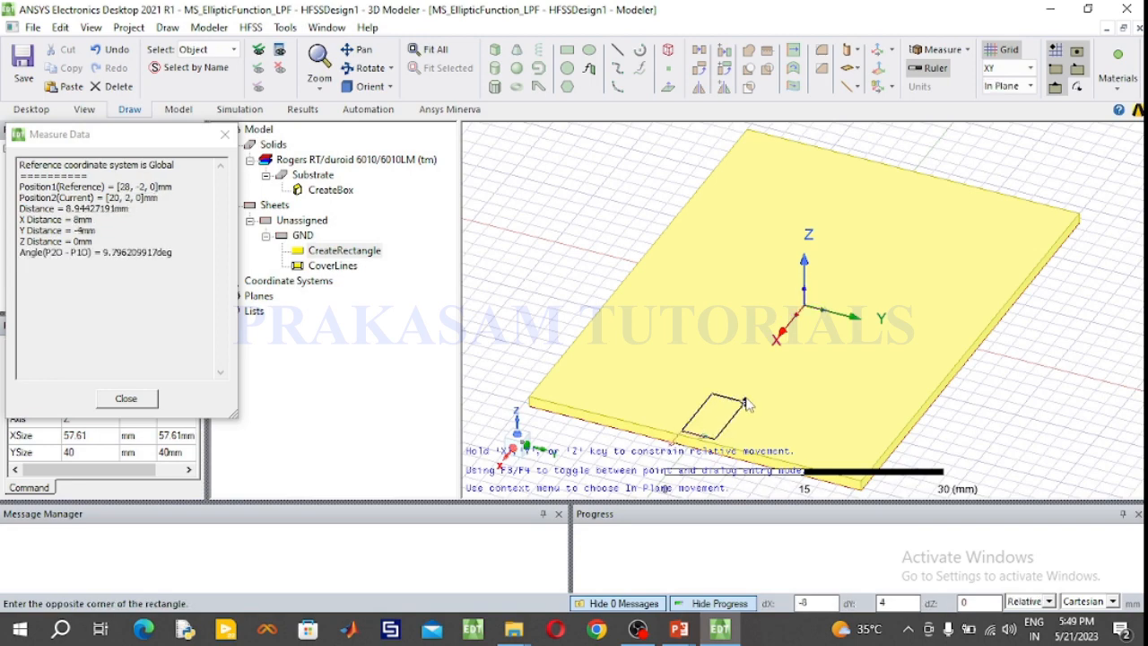
left_click(744, 406)
Rename the small rectangle as 50_Ohm and set its color to light green (128, 255, 128).
double_click(315, 280)
left_click(211, 233)
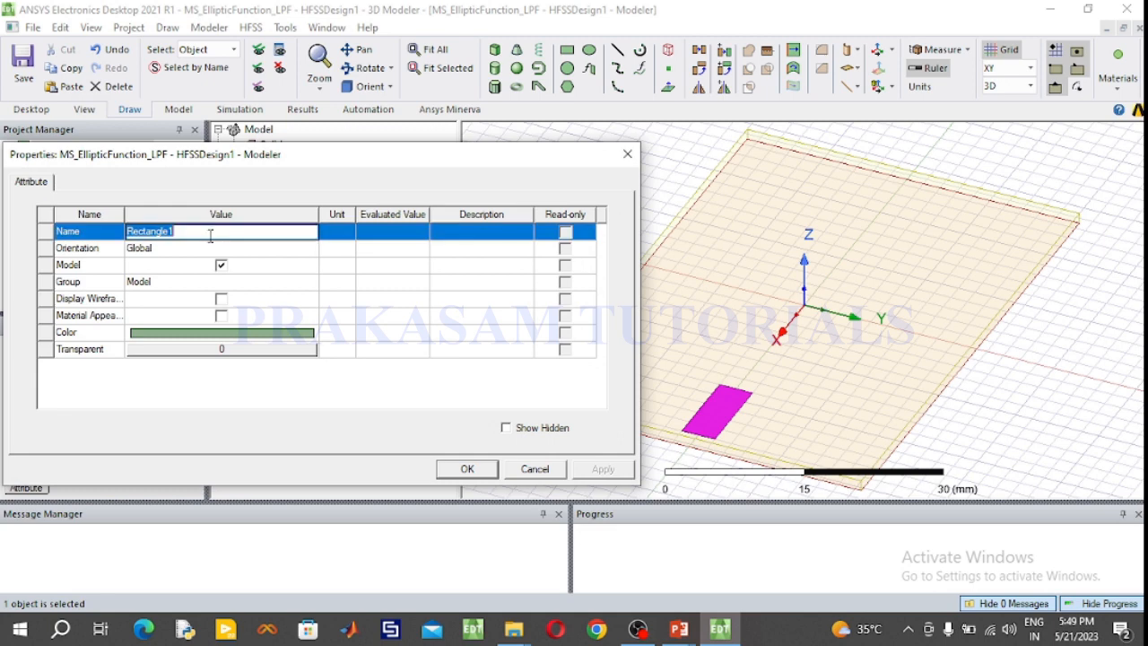
type("50_Ohm")
left_click(254, 337)
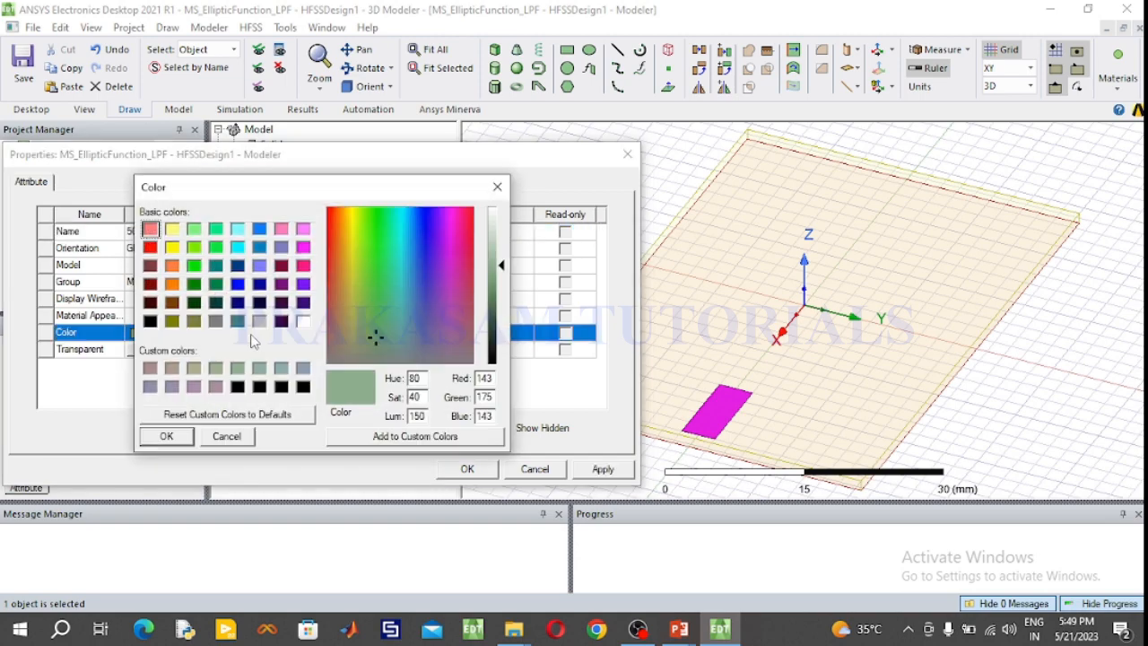
left_click(195, 231)
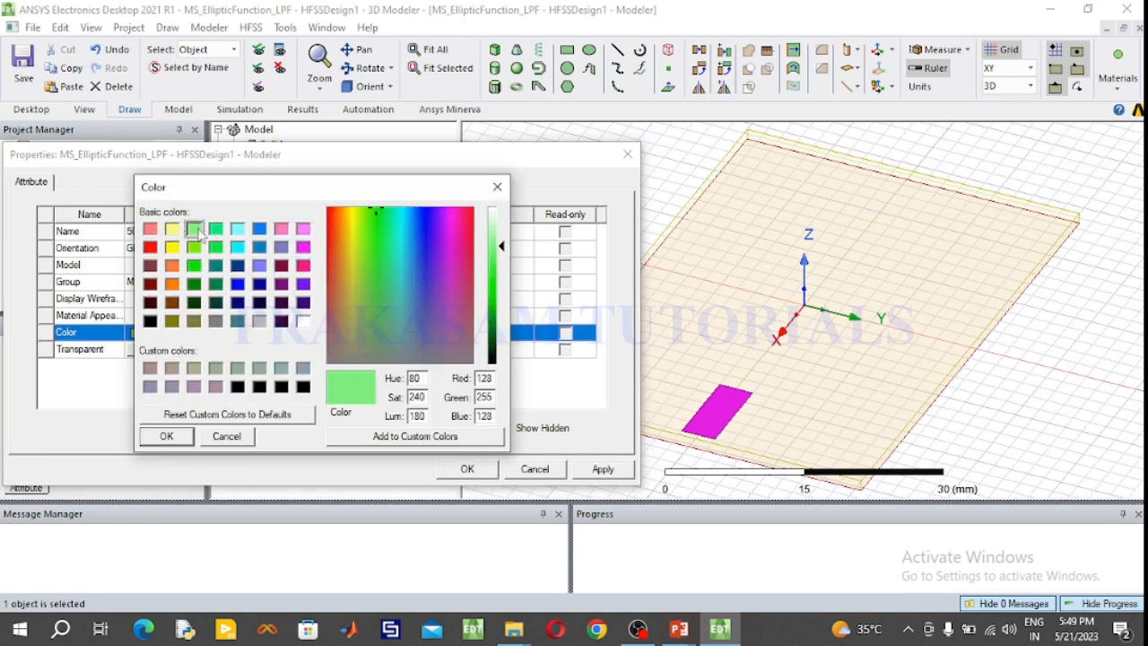
left_click(166, 436)
left_click(464, 470)
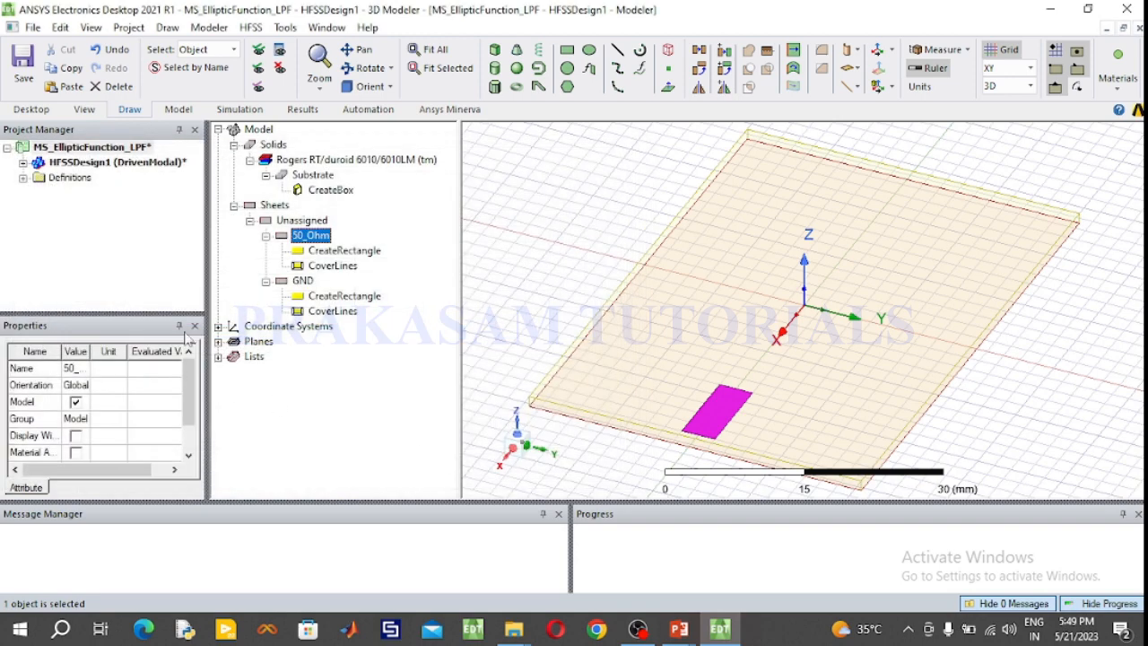
Set the 50_Ohm rectangle's YSize to 1.1 mm.
double_click(354, 254)
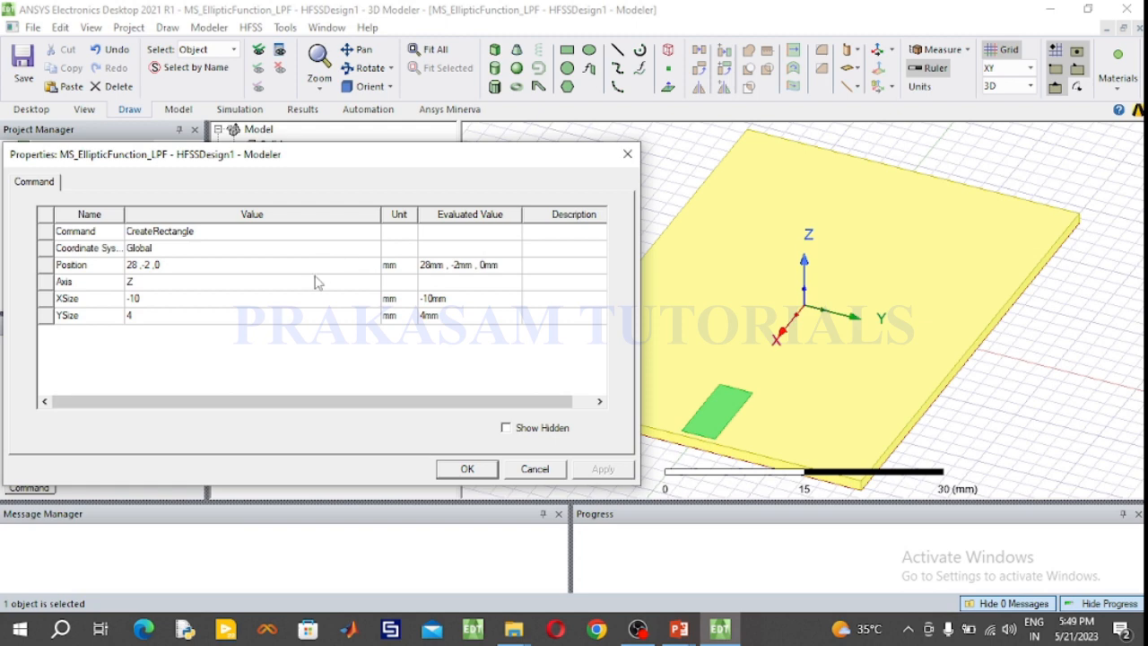
left_click(150, 301)
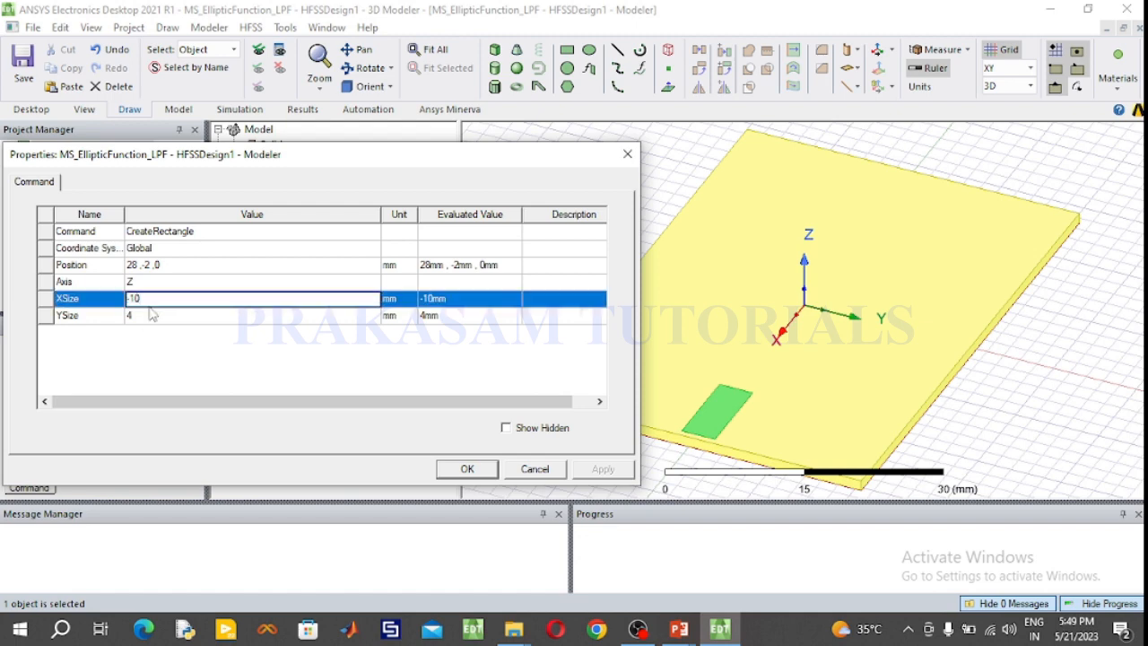
left_click(142, 316)
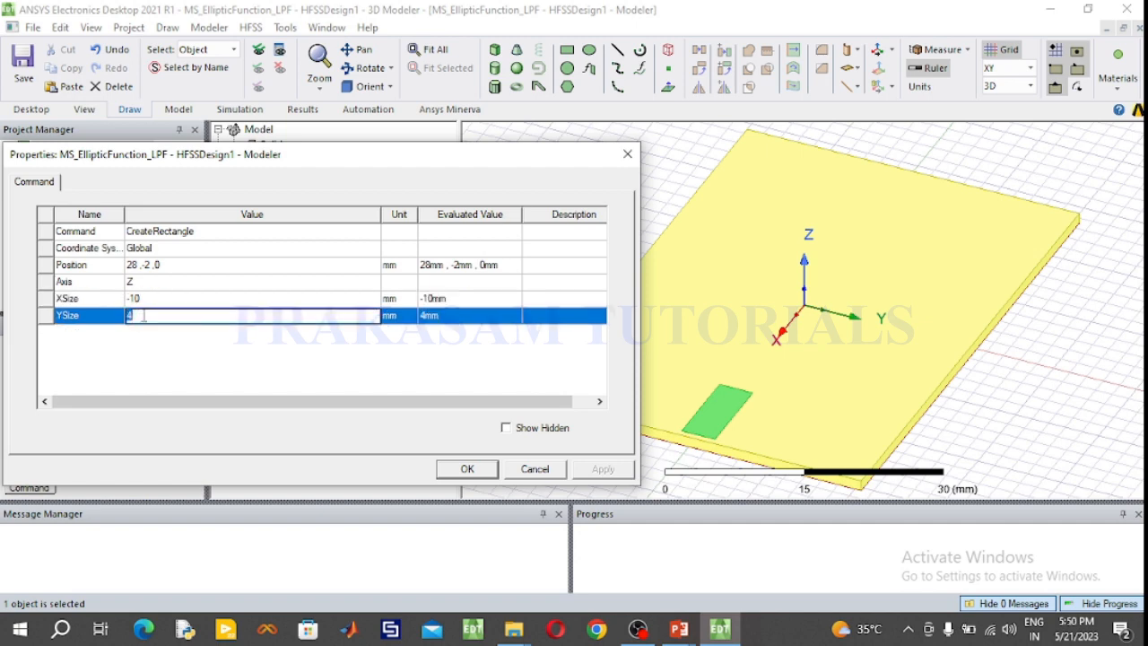
type("1.1")
Set the 50_Ohm rectangle's position to 28.805, -1.1/2, 0 mm so it starts at the substrate's edge, centred on the X axis.
left_click(177, 265)
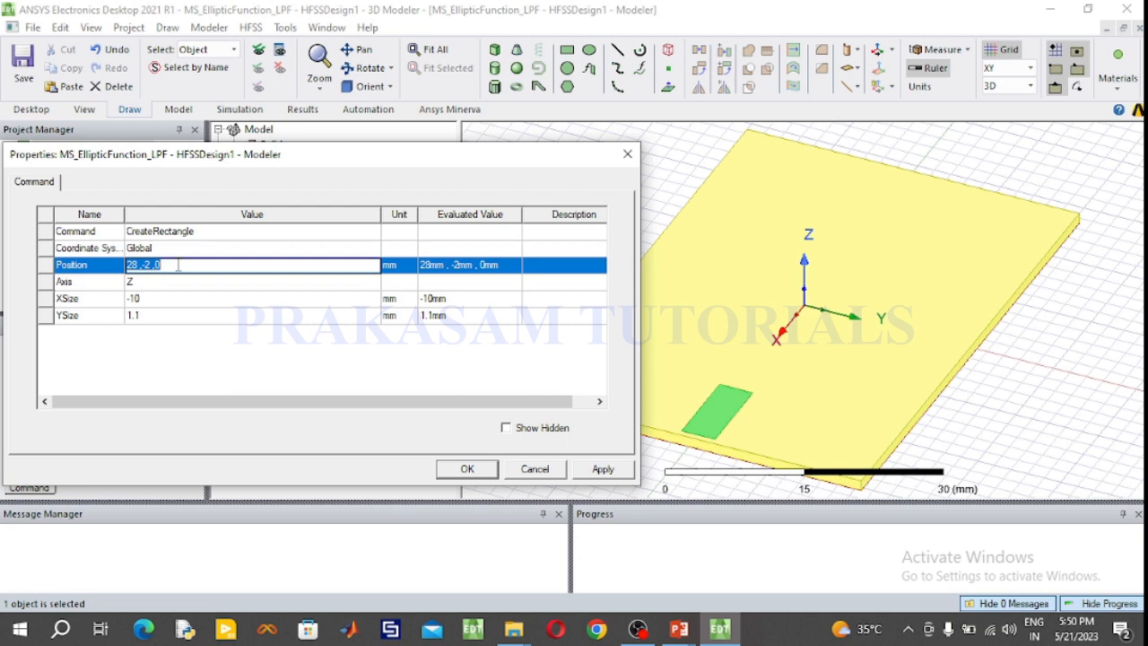
left_click(178, 266)
left_click(140, 265)
type(".805")
double_click(165, 266)
type("1.1/2")
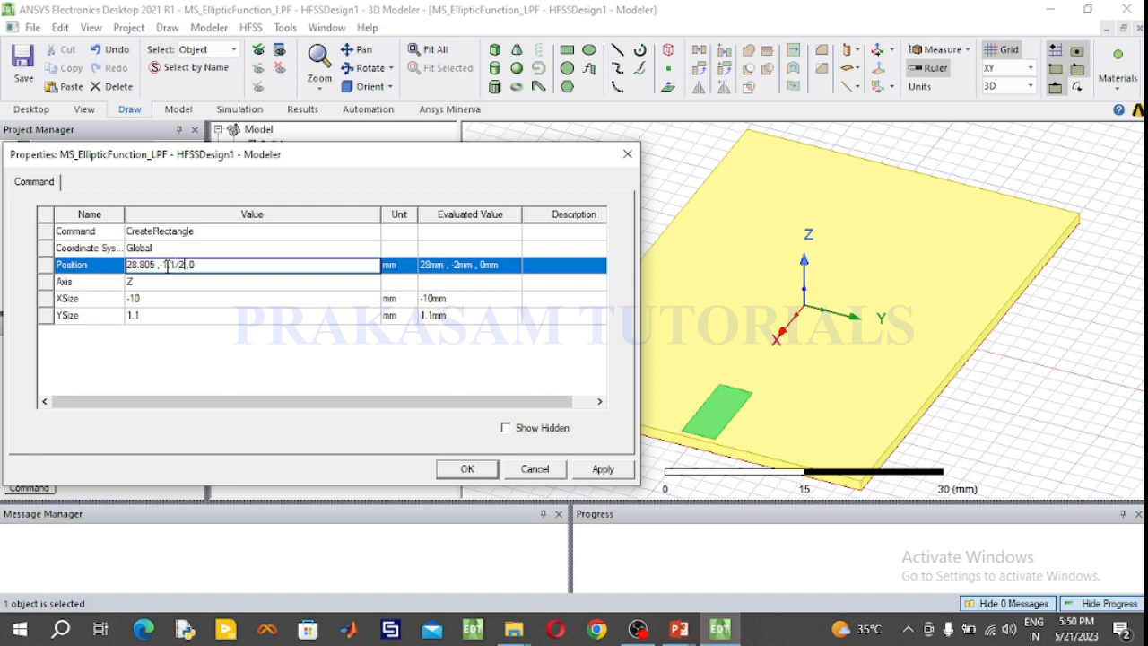
left_click(468, 469)
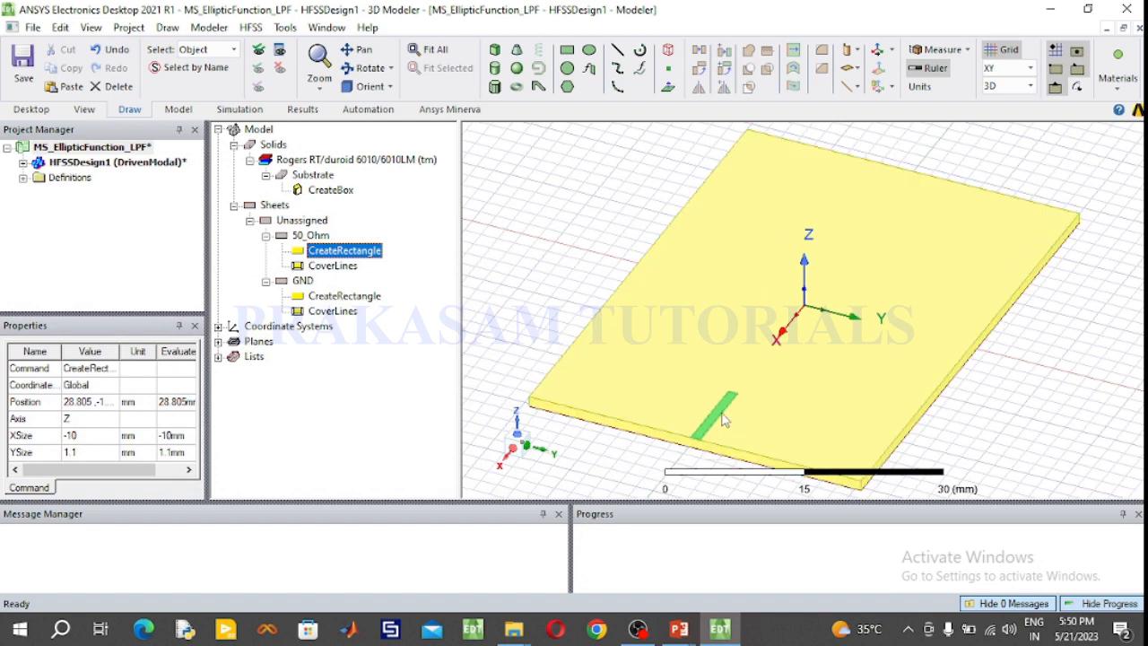
Duplicate the 50_Ohm sheet in place by copying and pasting it.
left_click(488, 259)
left_click(320, 236)
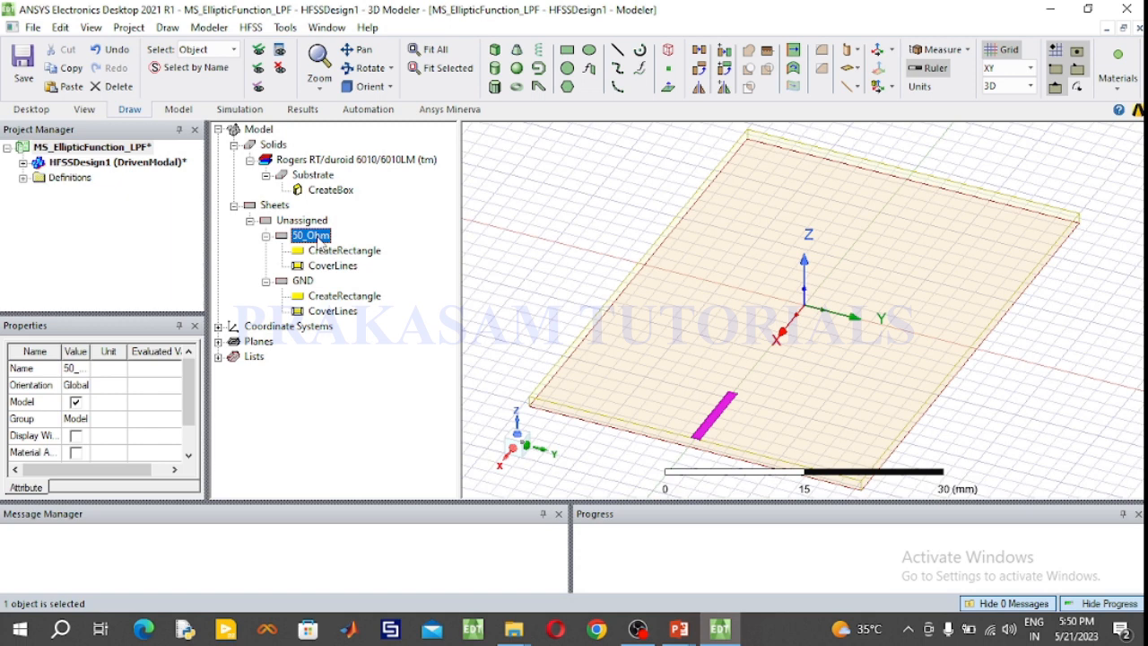
key("ctrl+c")
key("ctrl+v")
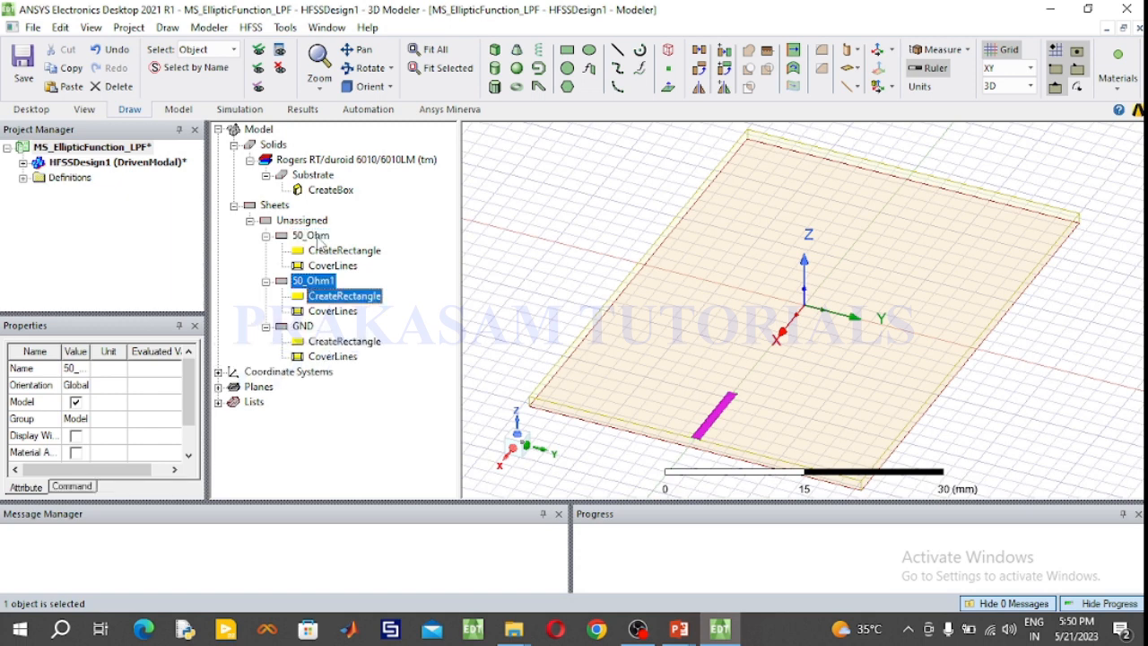
left_click(520, 251)
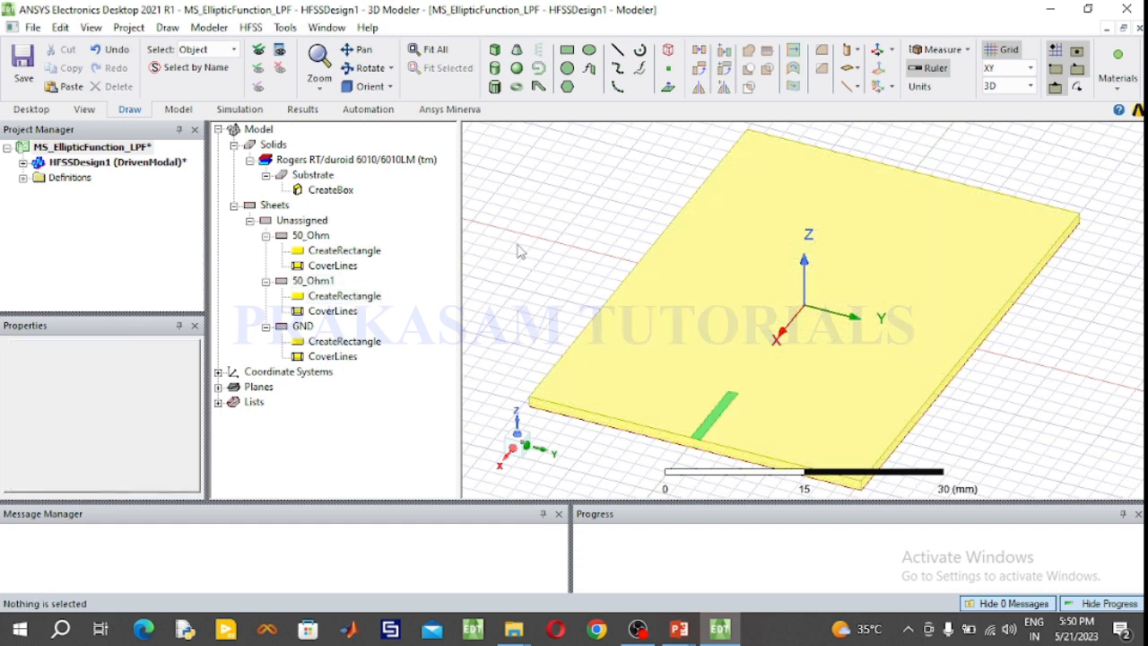
Place the copied 50-ohm strip at the opposite substrate edge with position -28.805, -1.1/2, 0 mm and XSize 10 mm.
double_click(352, 299)
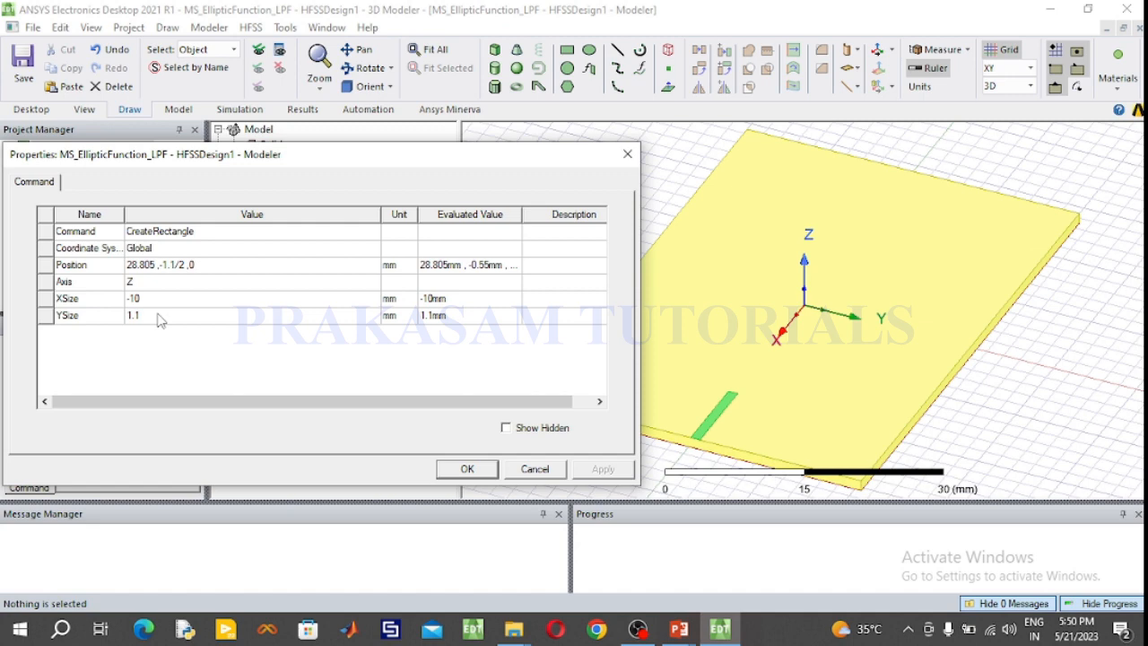
left_click(127, 269)
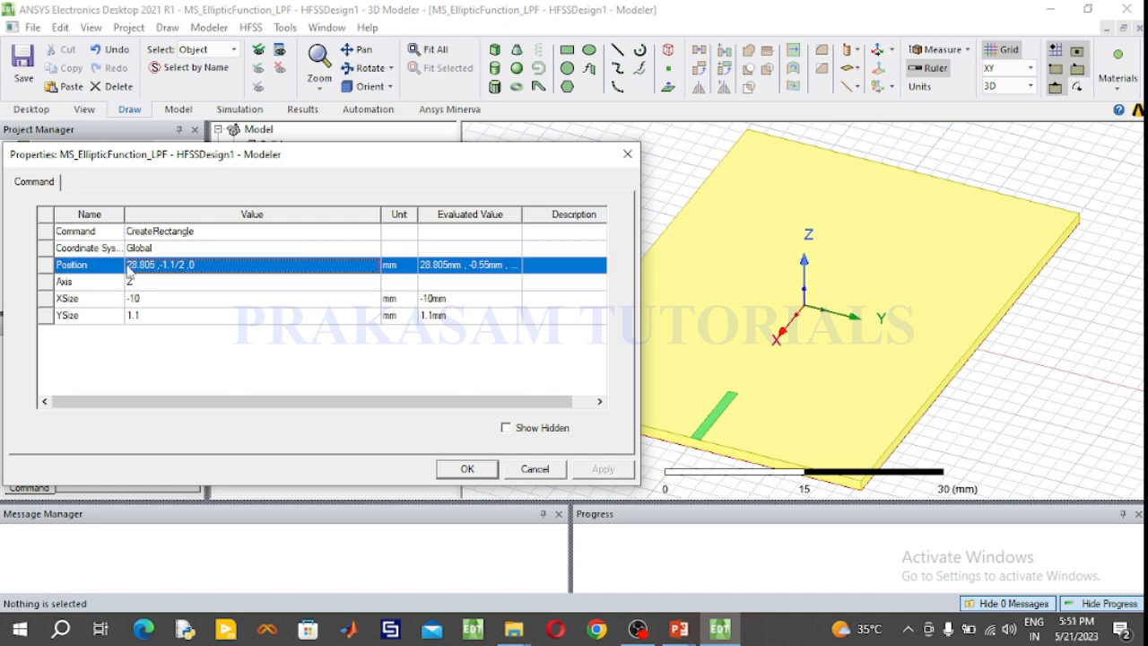
left_click(128, 265)
left_click(128, 265)
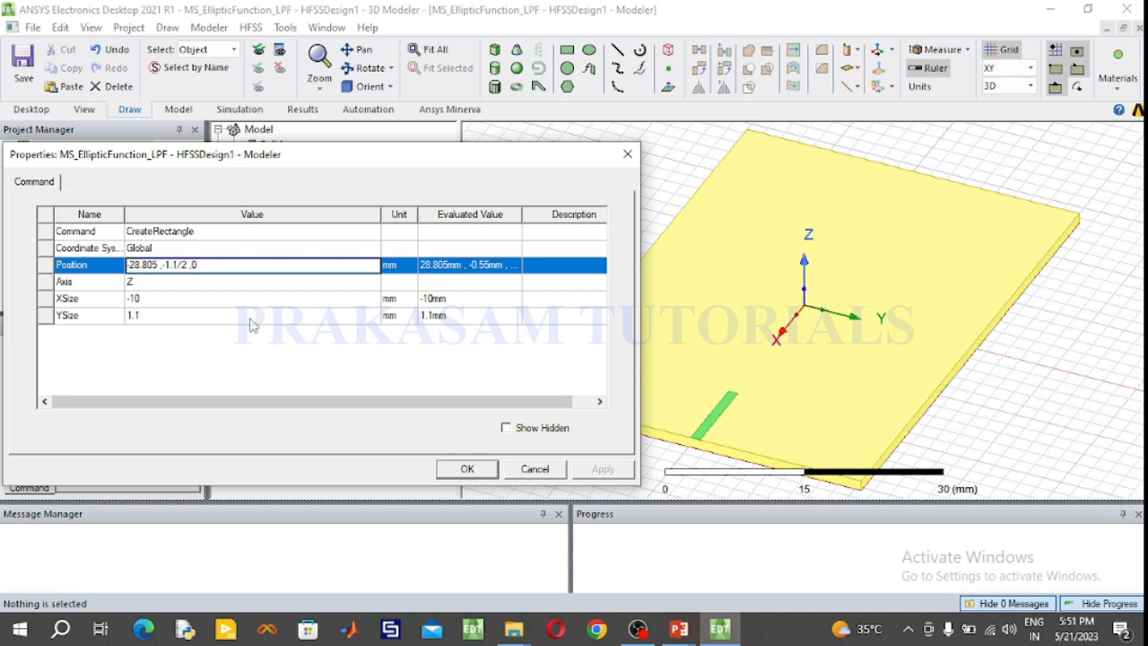
left_click(132, 304)
key("Delete")
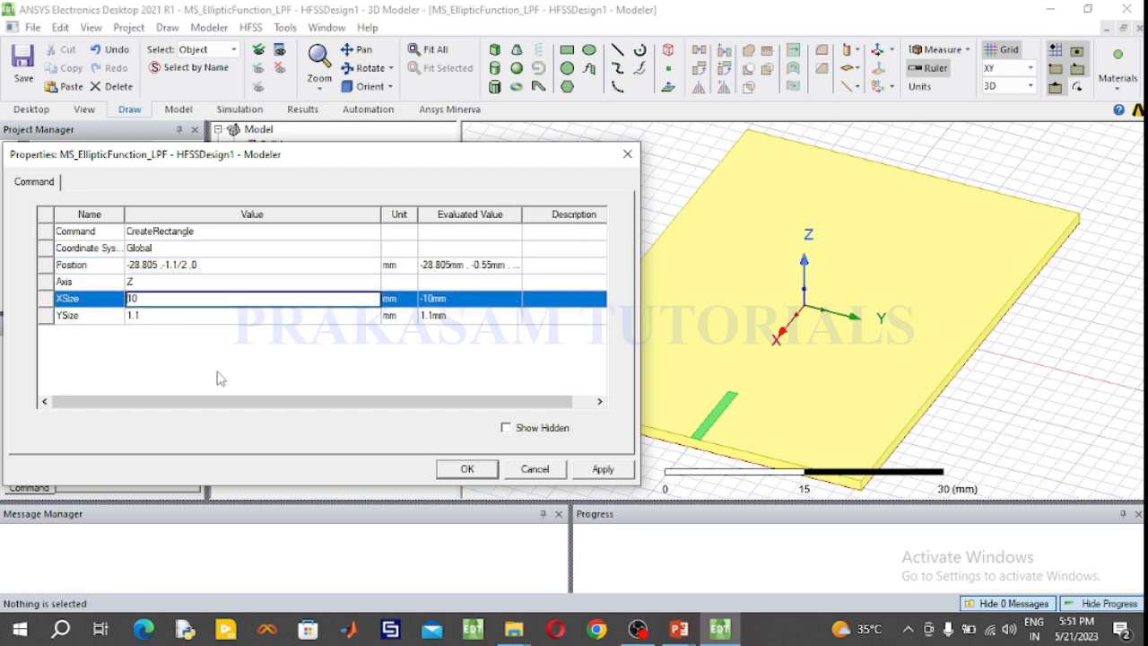
left_click(457, 473)
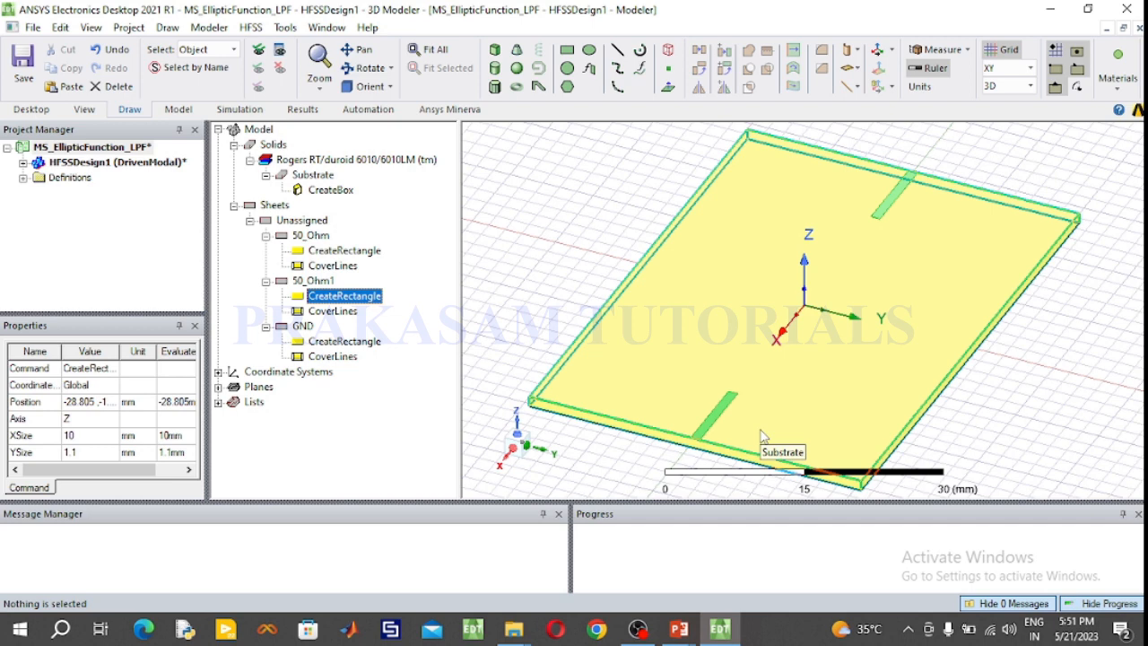
Switch to the PowerPoint slide to examine the lengths and width of line sections L1, L3 and L5.
left_click(679, 633)
left_click(731, 582)
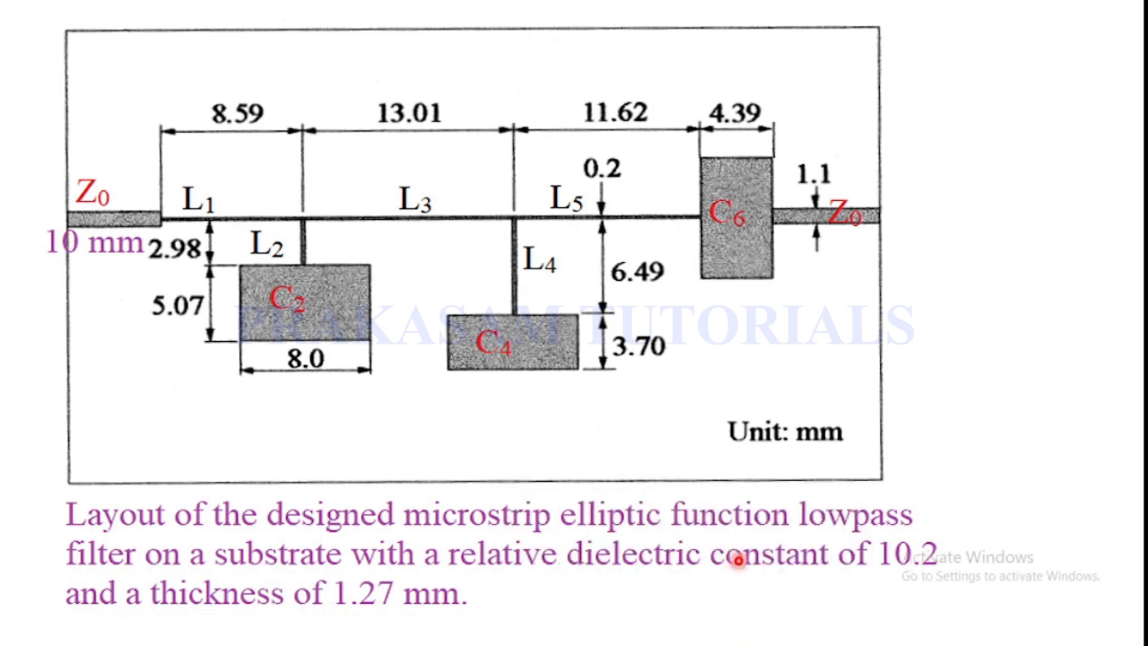
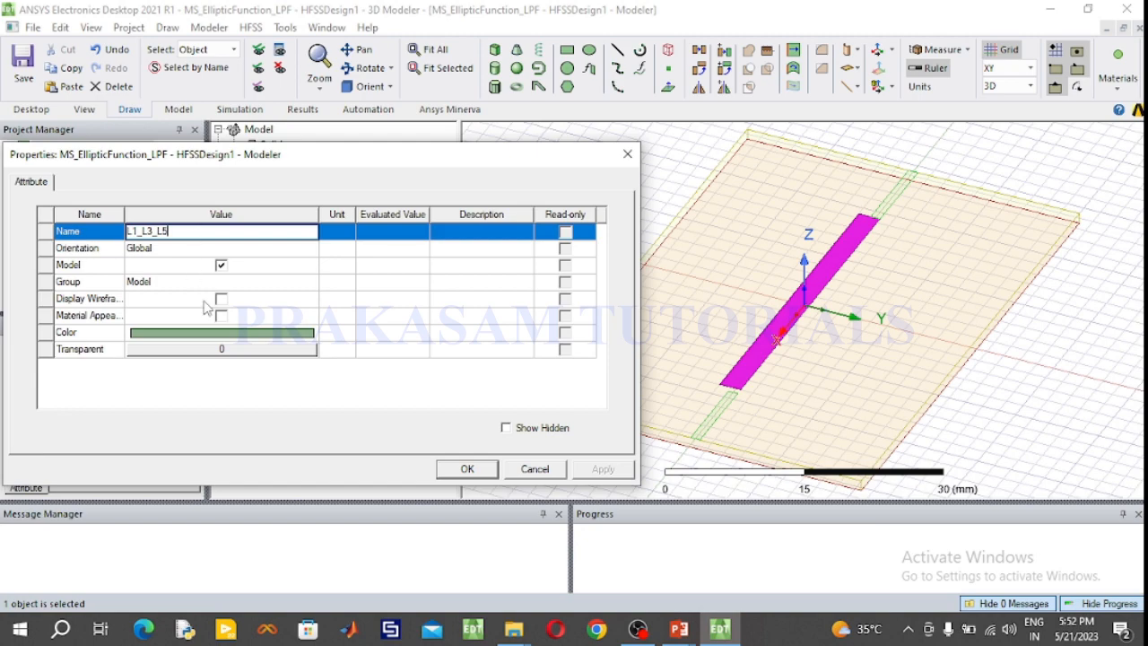
Give the L1_L3_L5 sheet the light green basic colour (128, 255, 128) and apply its name and colour.
left_click(216, 333)
left_click(194, 232)
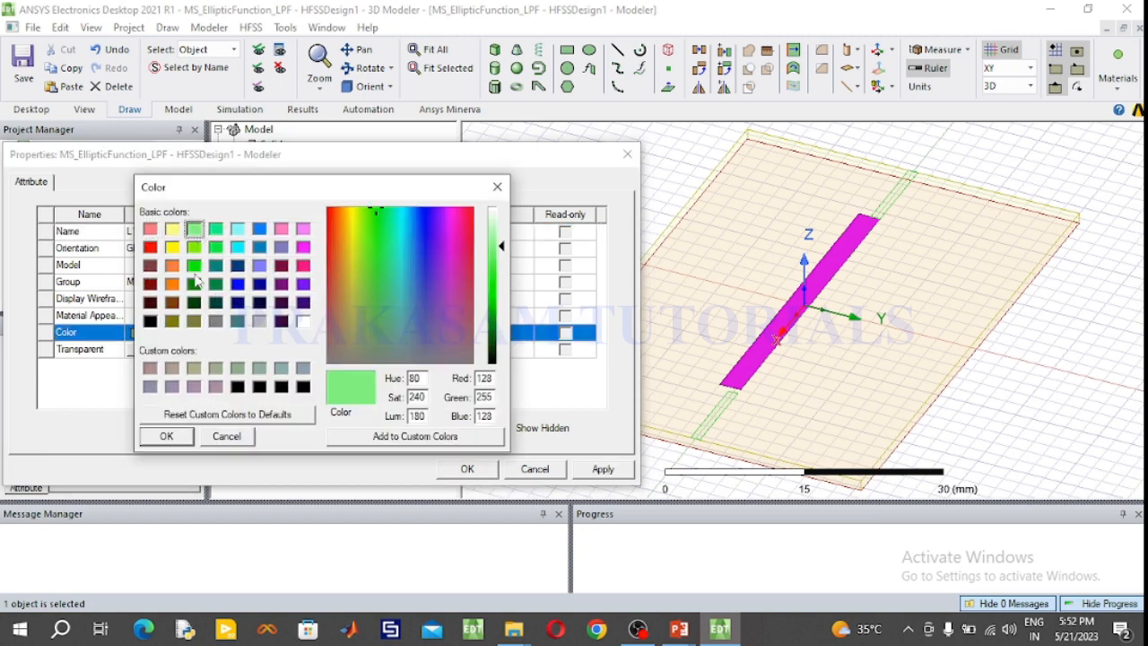
left_click(166, 436)
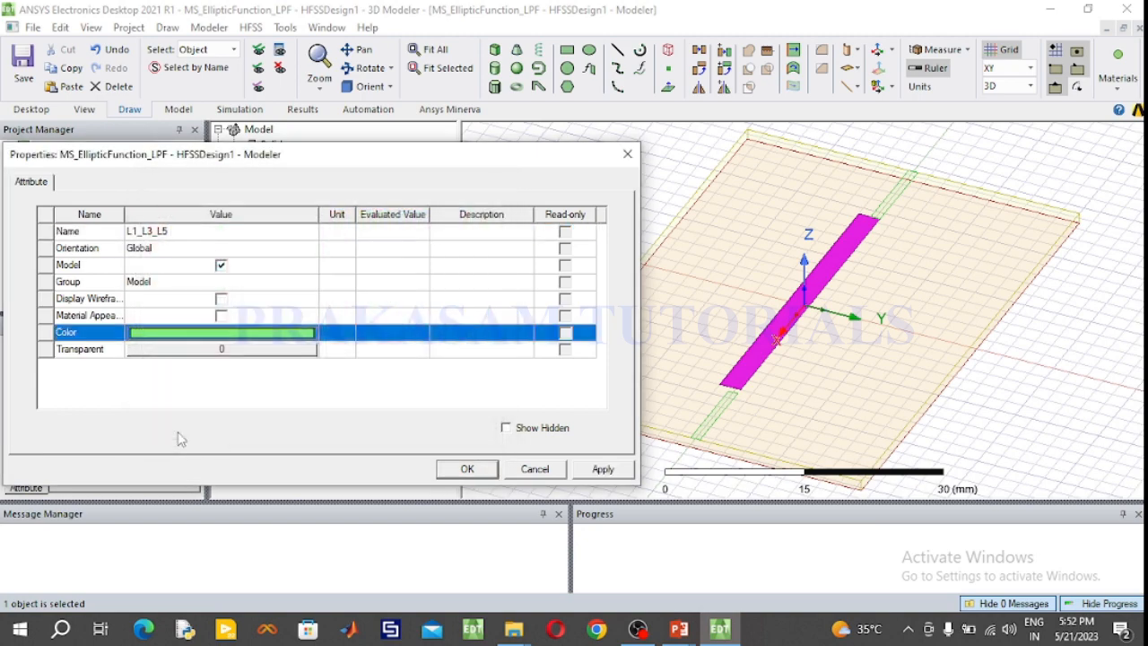
left_click(463, 470)
left_click(501, 356)
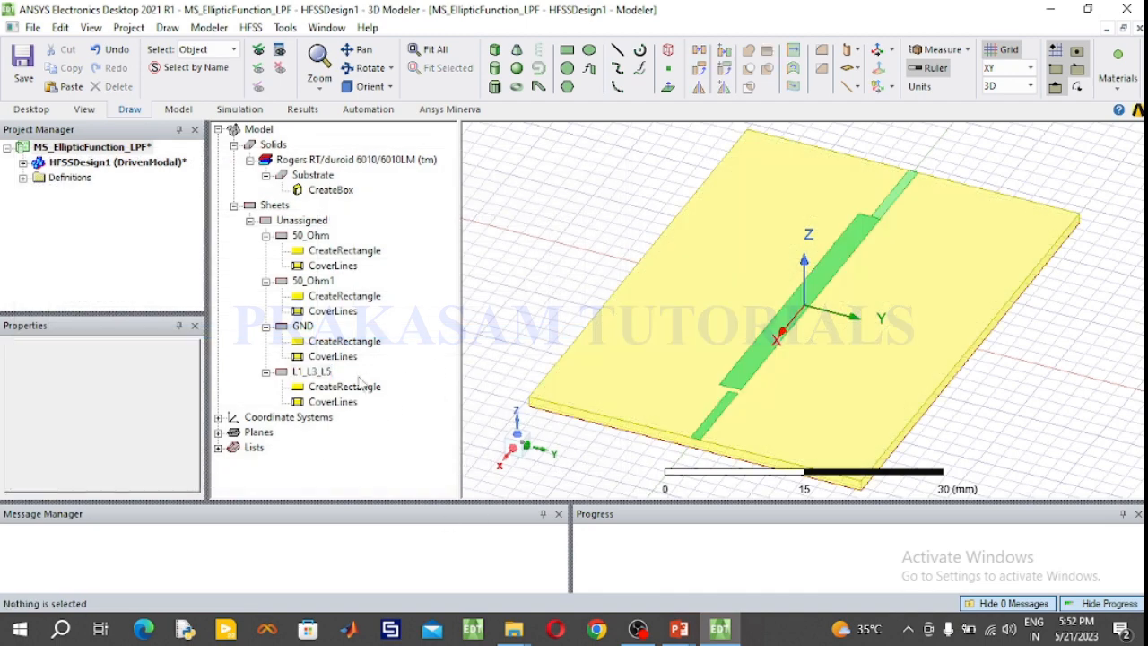
Set the L1_L3_L5 rectangle's XSize to -33.22 mm and YSize to 0.2 mm.
double_click(353, 388)
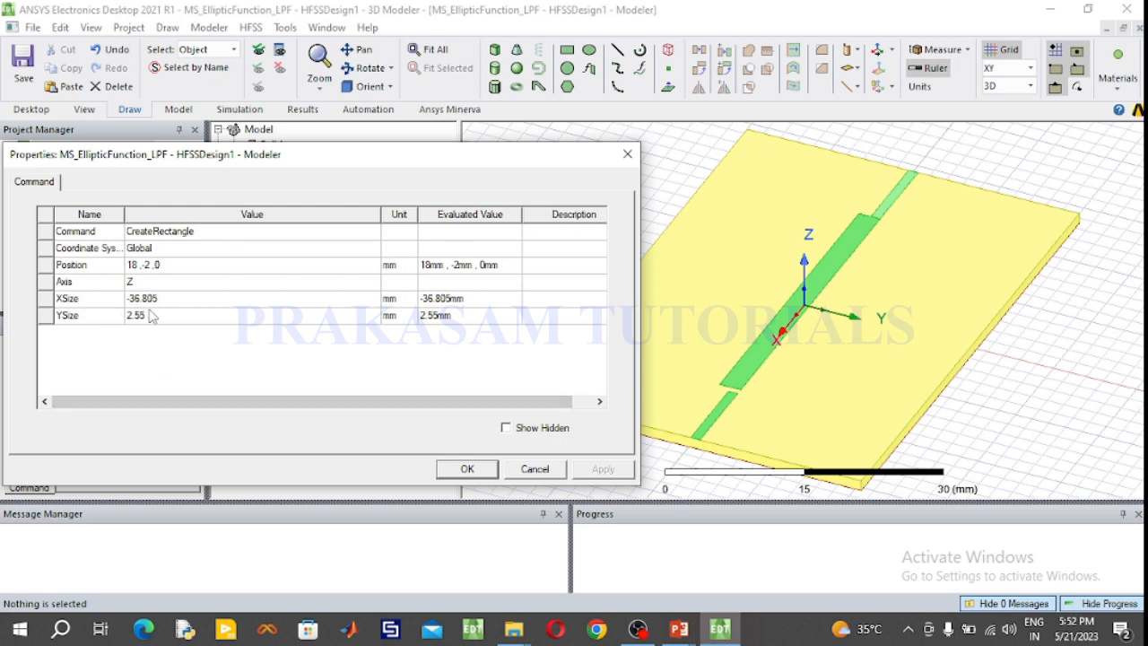
left_click(177, 303)
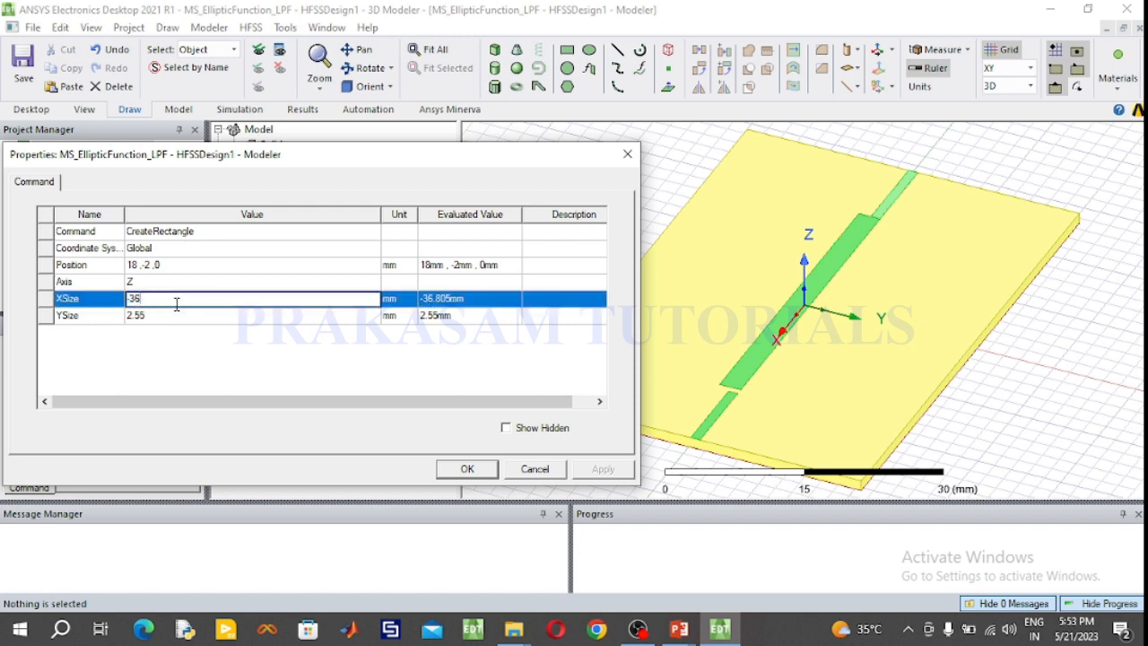
key("BackSpace")
type("3.22")
left_click(183, 316)
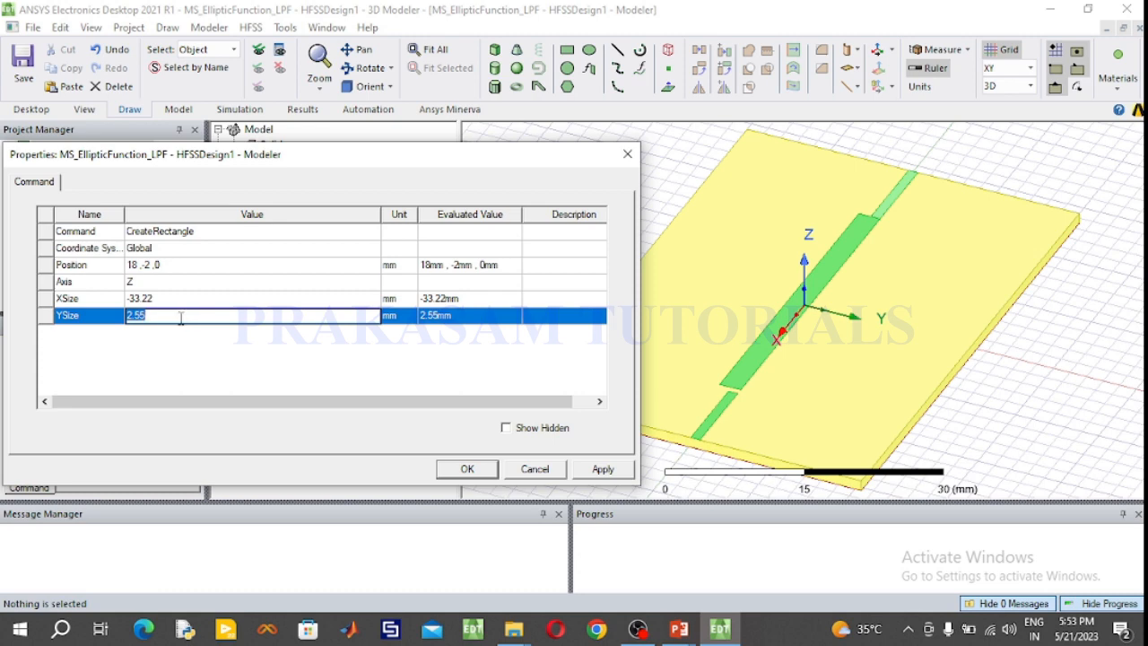
type("0..2")
left_click(199, 274)
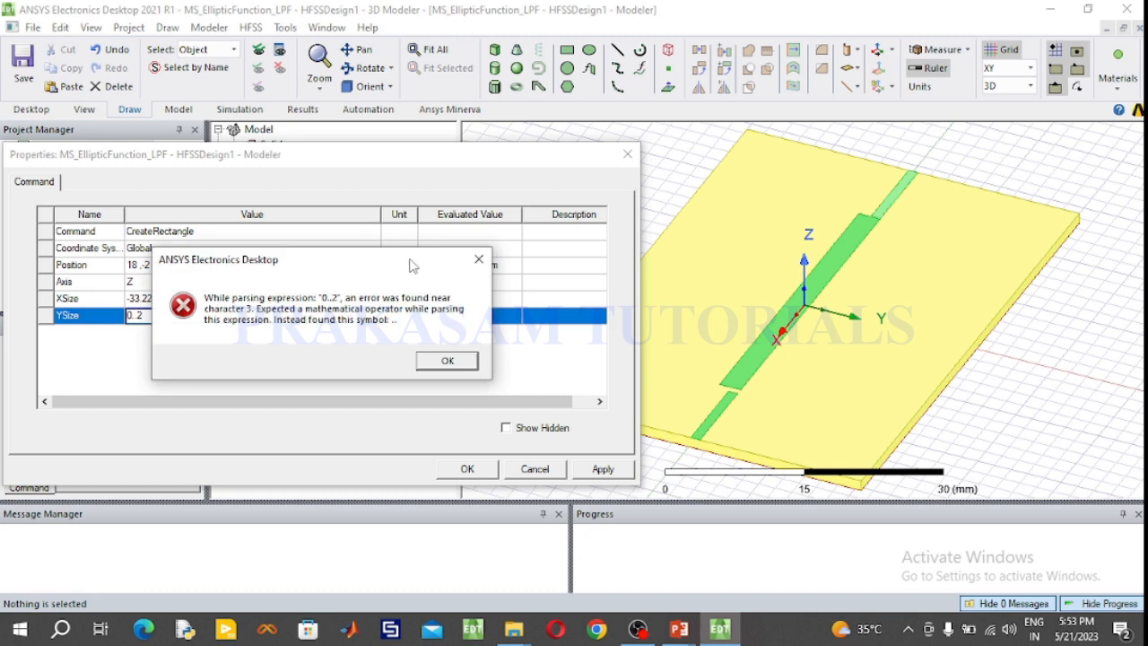
left_click(479, 259)
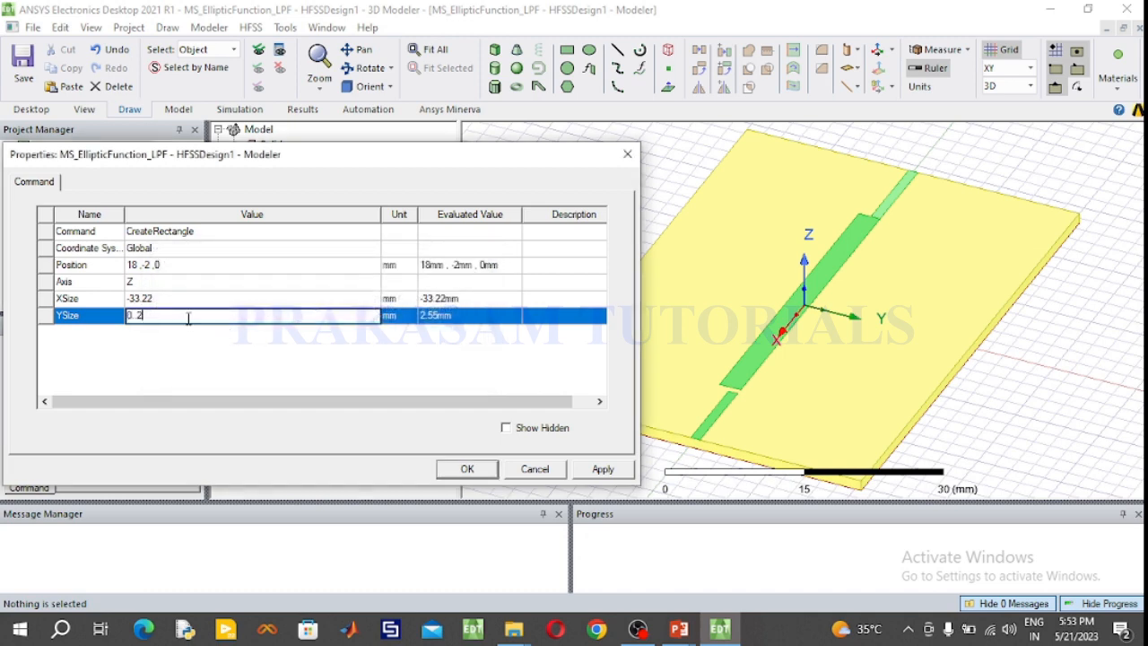
key("BackSpace")
type("0")
Set the L1_L3_L5 rectangle's position to 18.05, -0.2/2, 0 mm, centring its width on the X axis.
left_click(144, 268)
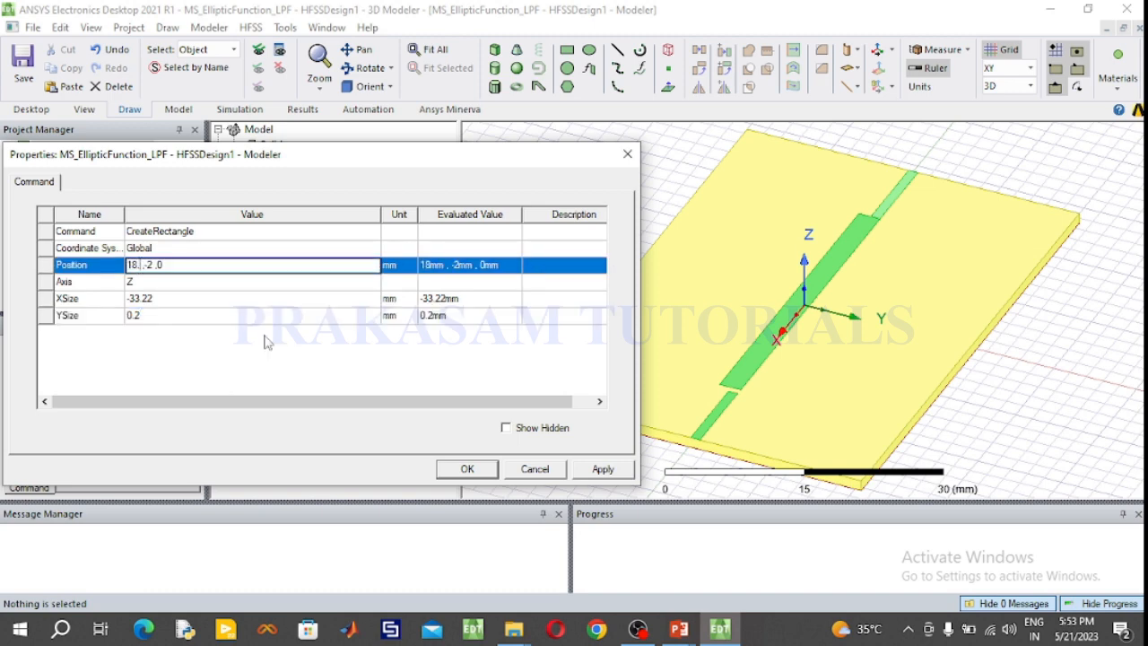
type(".05")
type("0.2/2")
left_click(485, 469)
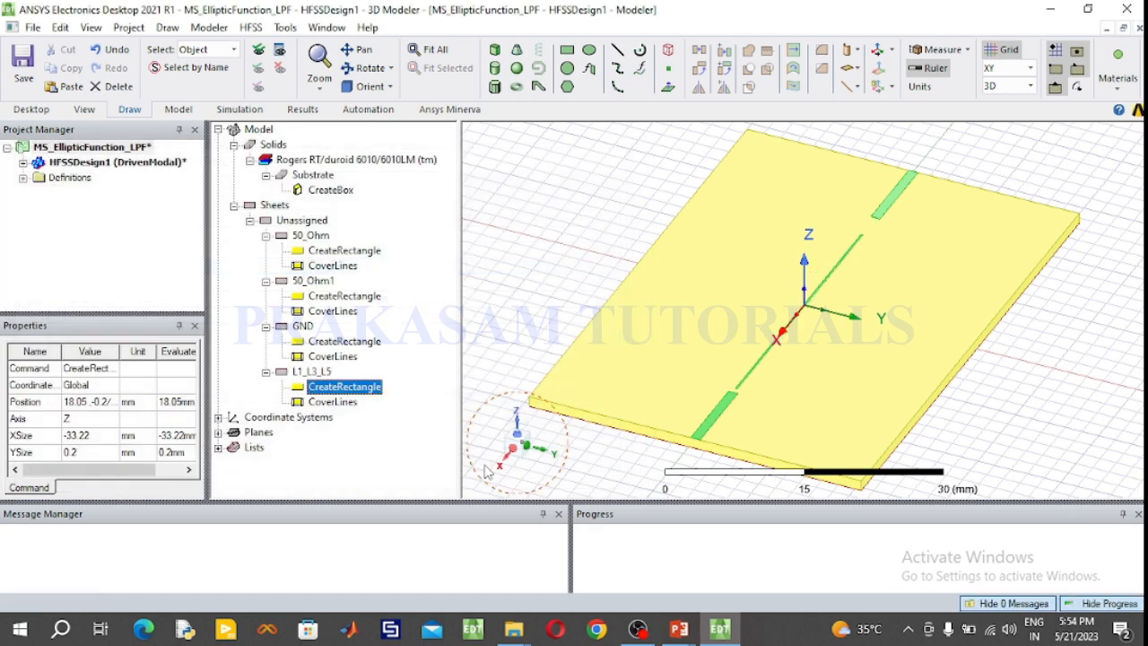
scroll(736, 364, "up", 2)
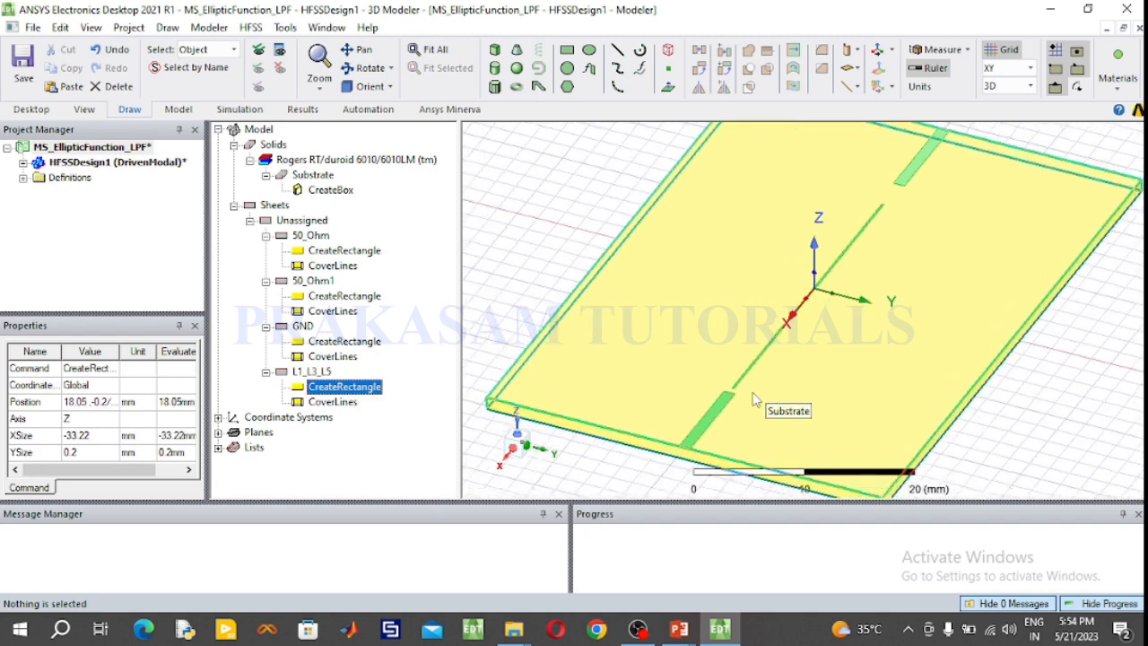
scroll(754, 401, "down", 2)
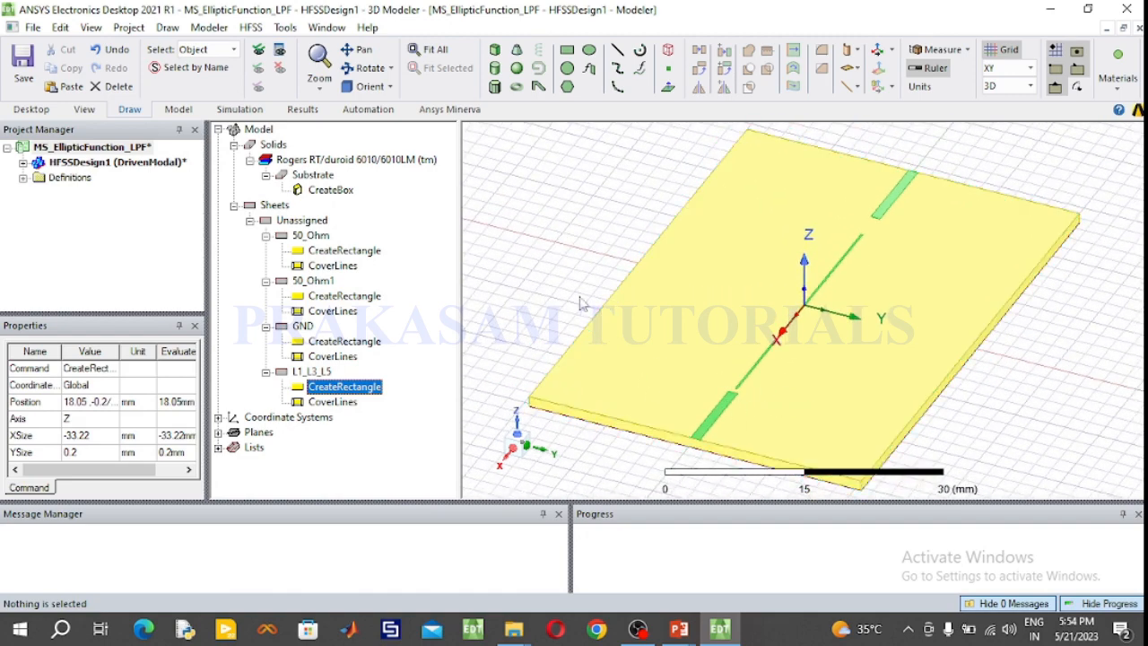
Set the L1_L3_L5 rectangle's XSize to -33.22 mm and its position to 18.805, -0.2/2, 0 mm to meet the 50-ohm strip.
left_click(370, 68)
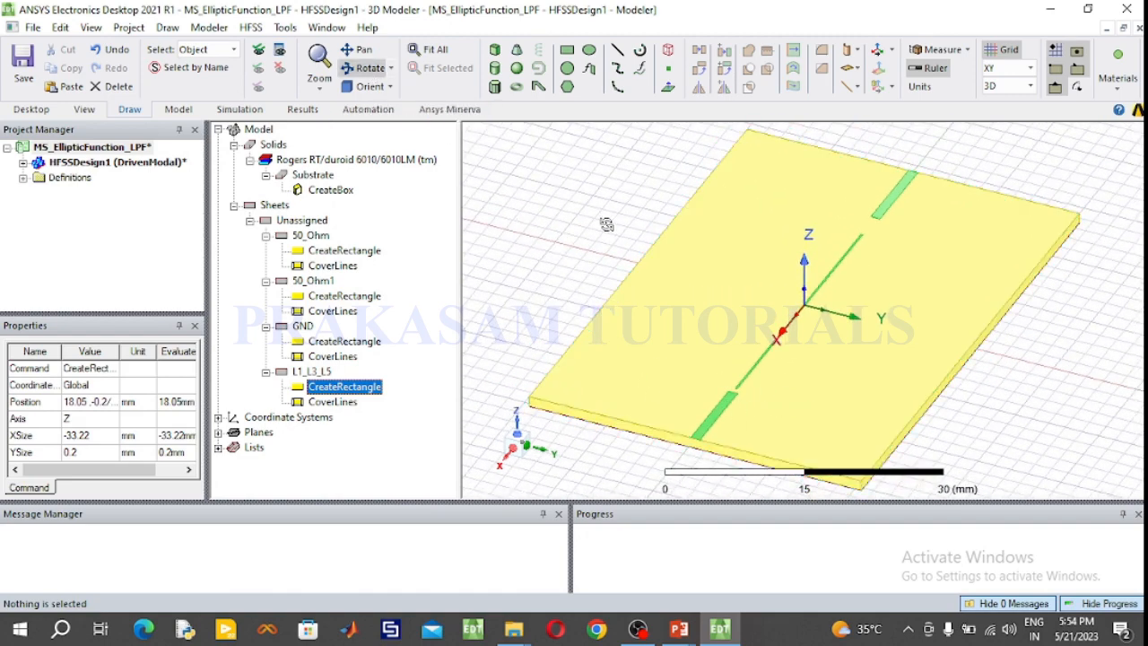
left_click_drag(525, 390, 516, 213)
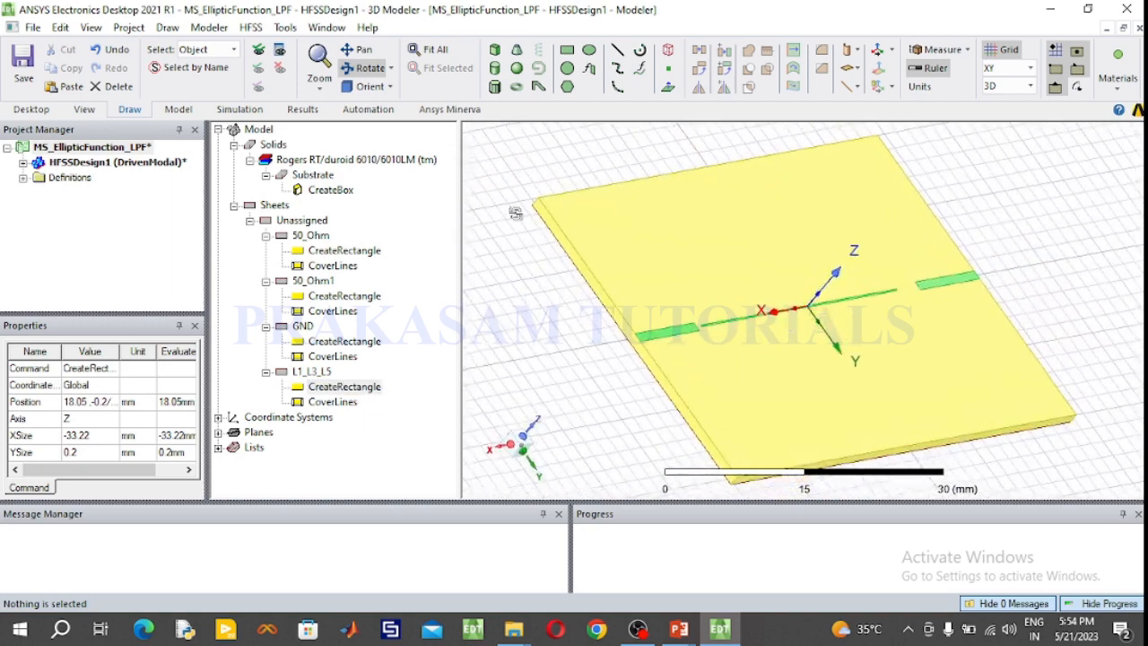
left_click_drag(648, 375, 617, 366)
scroll(628, 346, "up", 2)
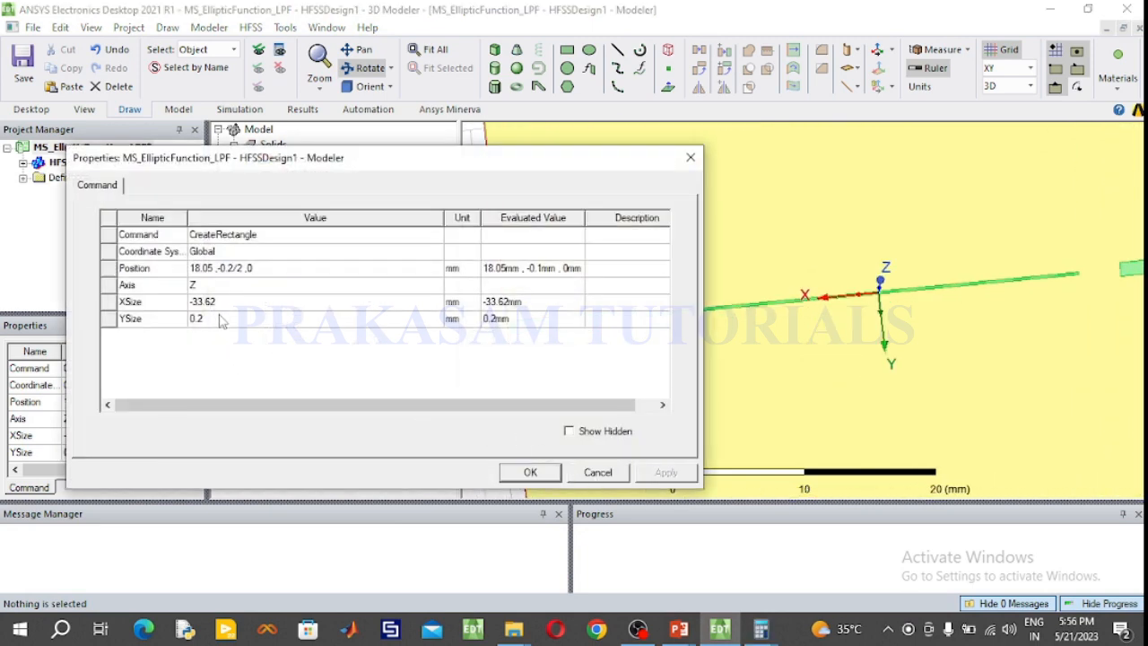
left_click(212, 303)
key("BackSpace")
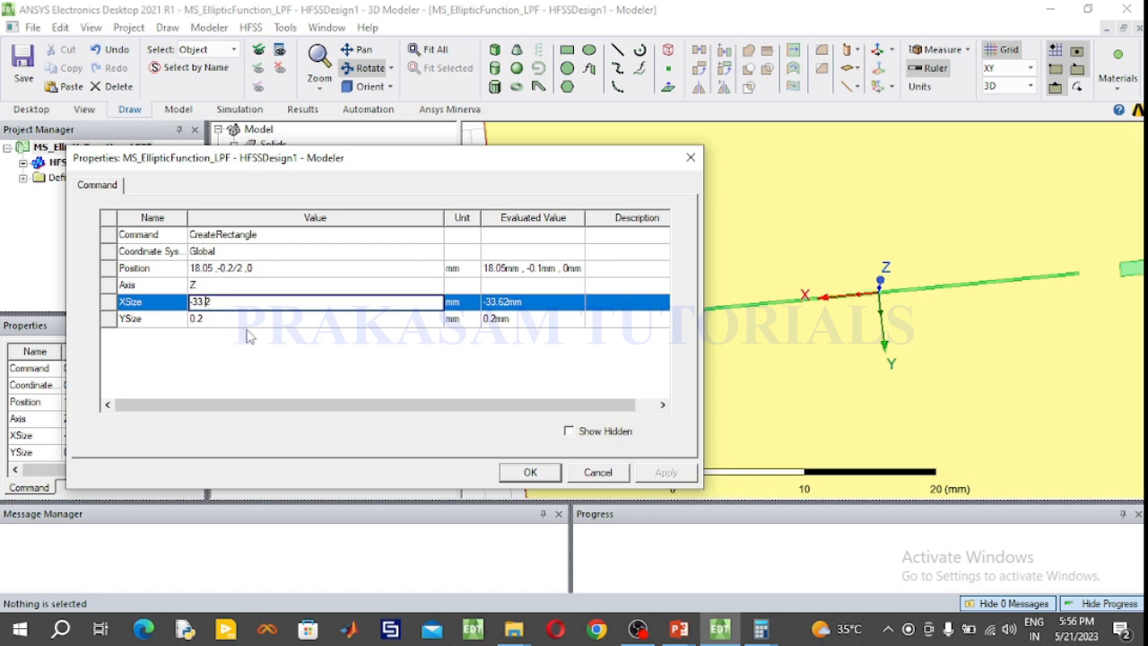
type("2")
left_click(206, 269)
left_click(205, 269)
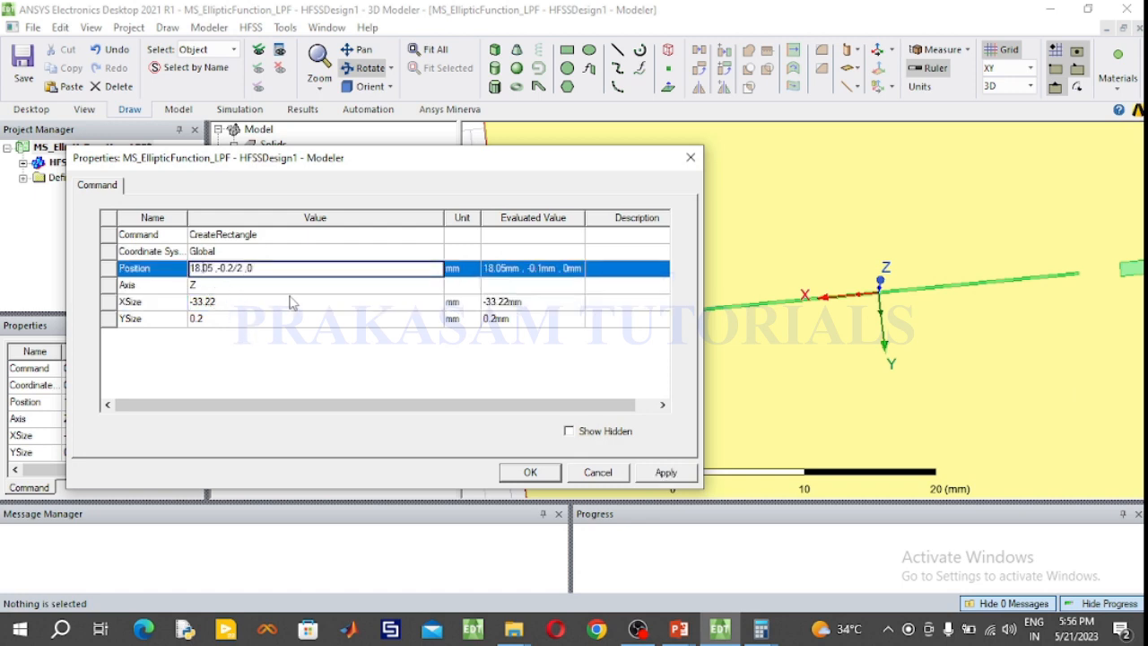
type("8")
left_click(542, 474)
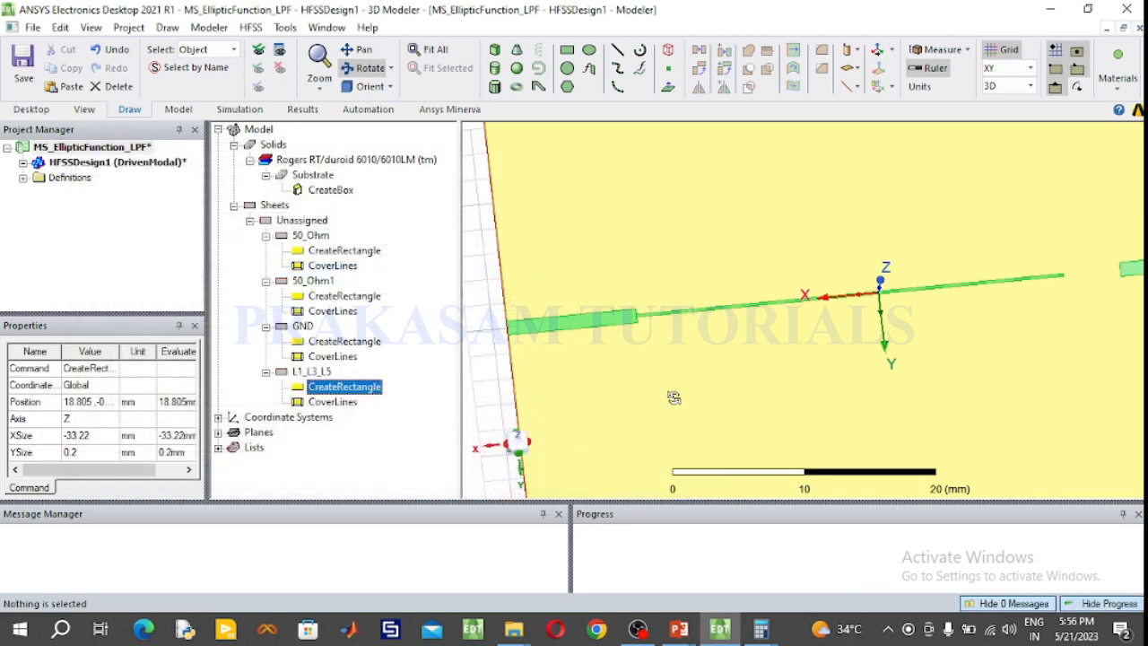
Set the L1_L3_L5 rectangle's XSize to -33.62 mm.
left_click(430, 49)
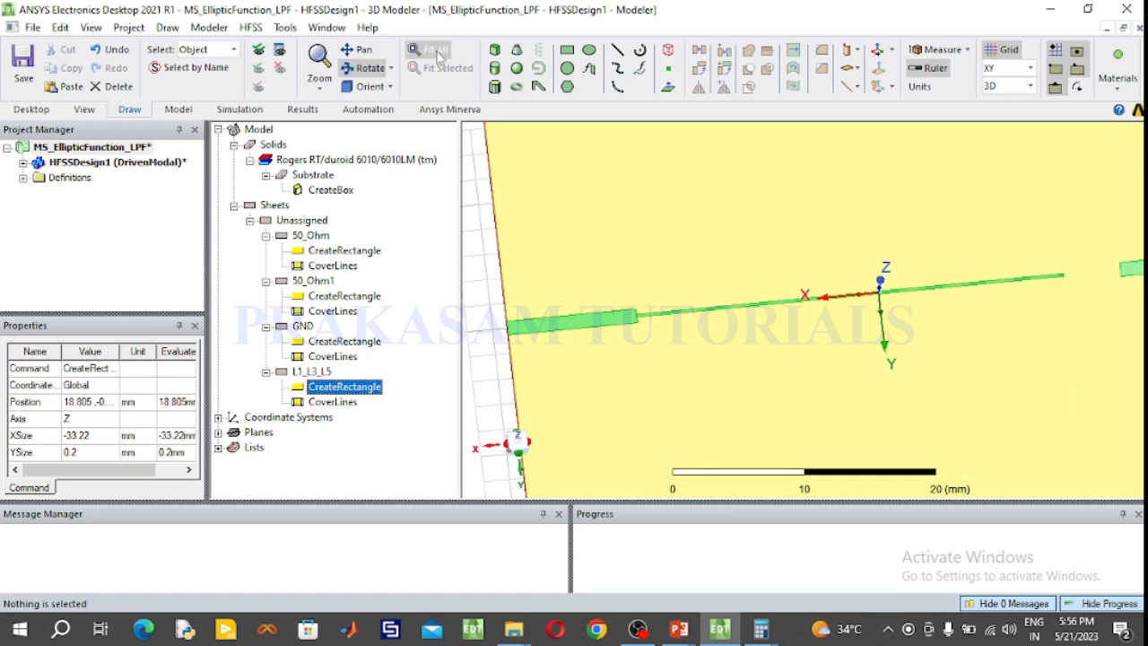
scroll(715, 321, "down", 1)
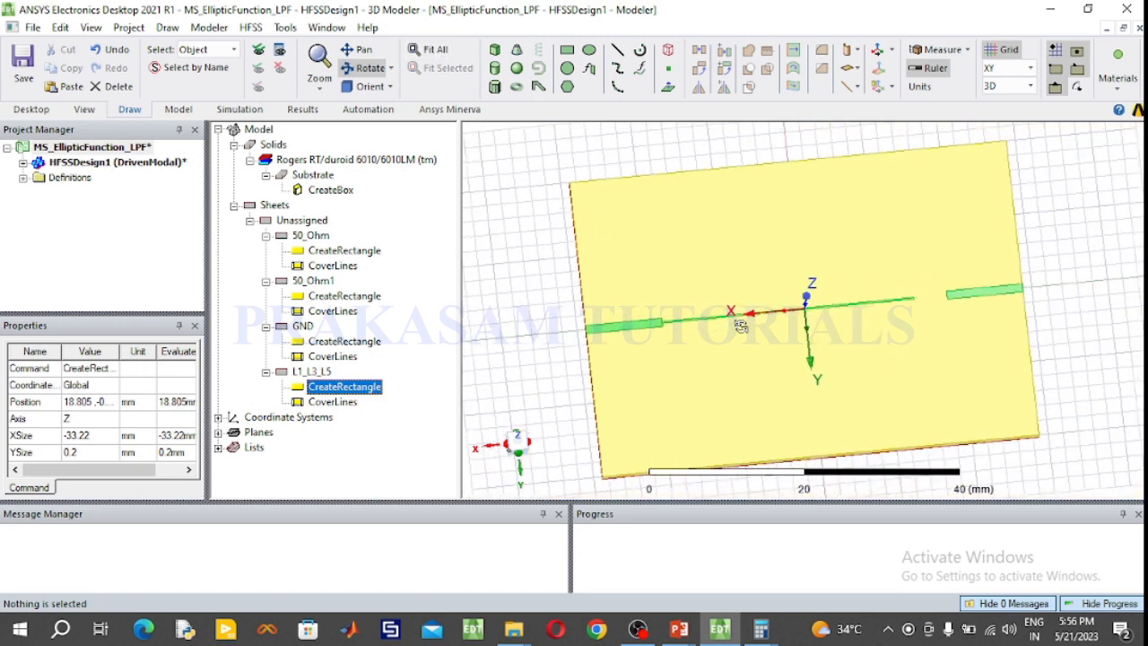
scroll(753, 320, "up", 2)
scroll(754, 321, "up", 3)
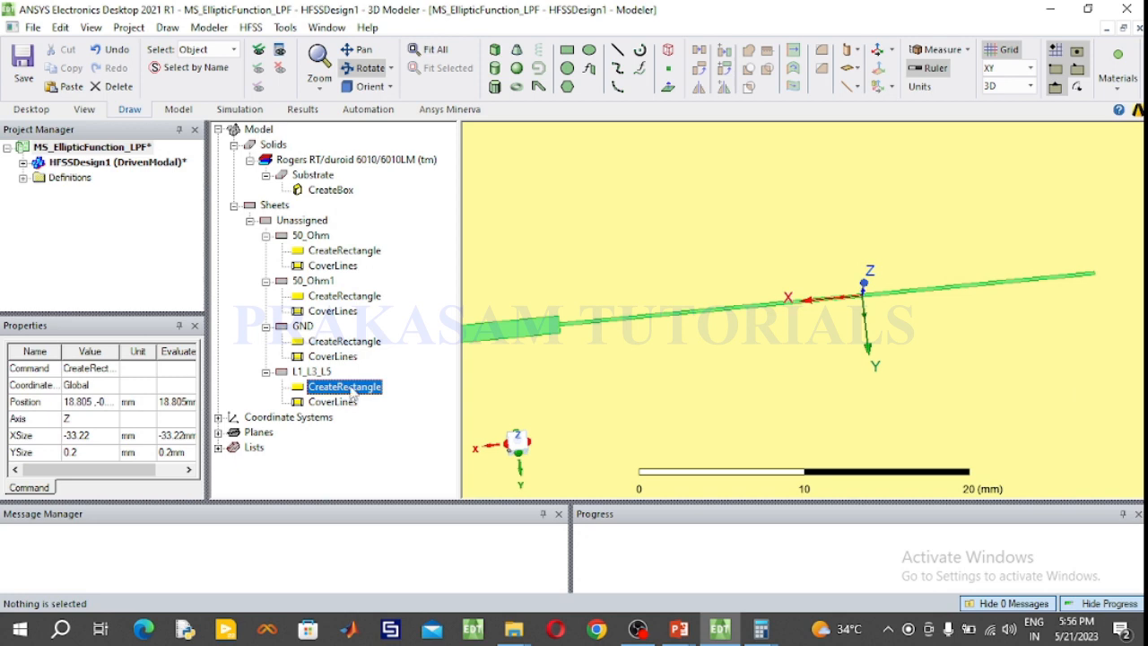
double_click(357, 389)
left_click(227, 302)
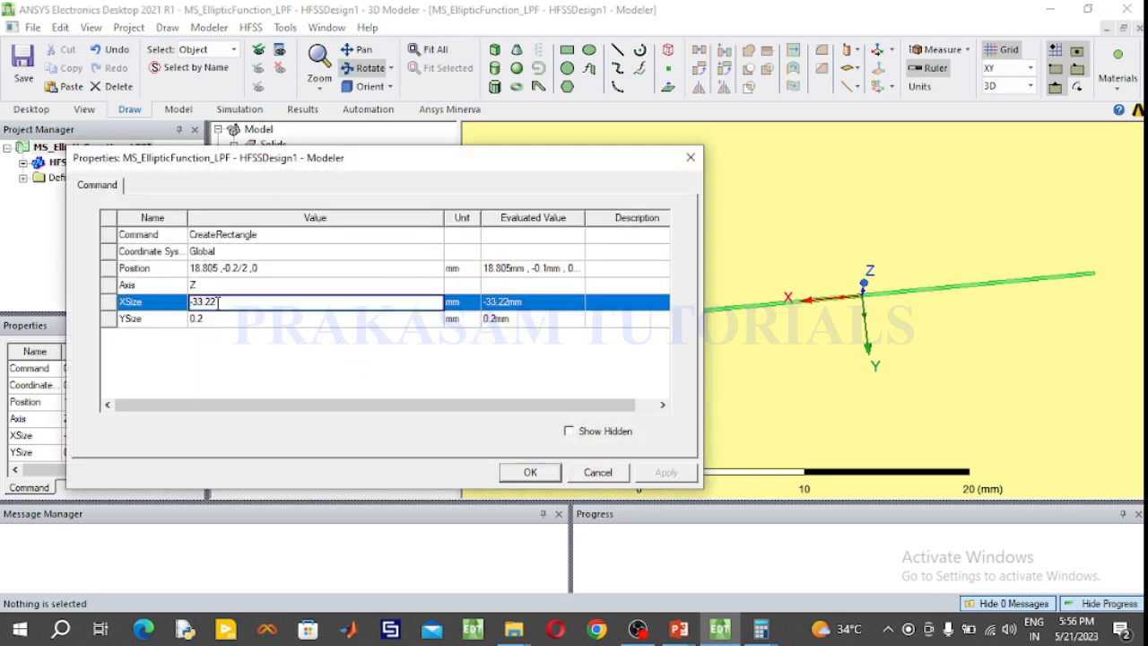
left_click_drag(212, 303, 207, 303)
type("6")
left_click(530, 470)
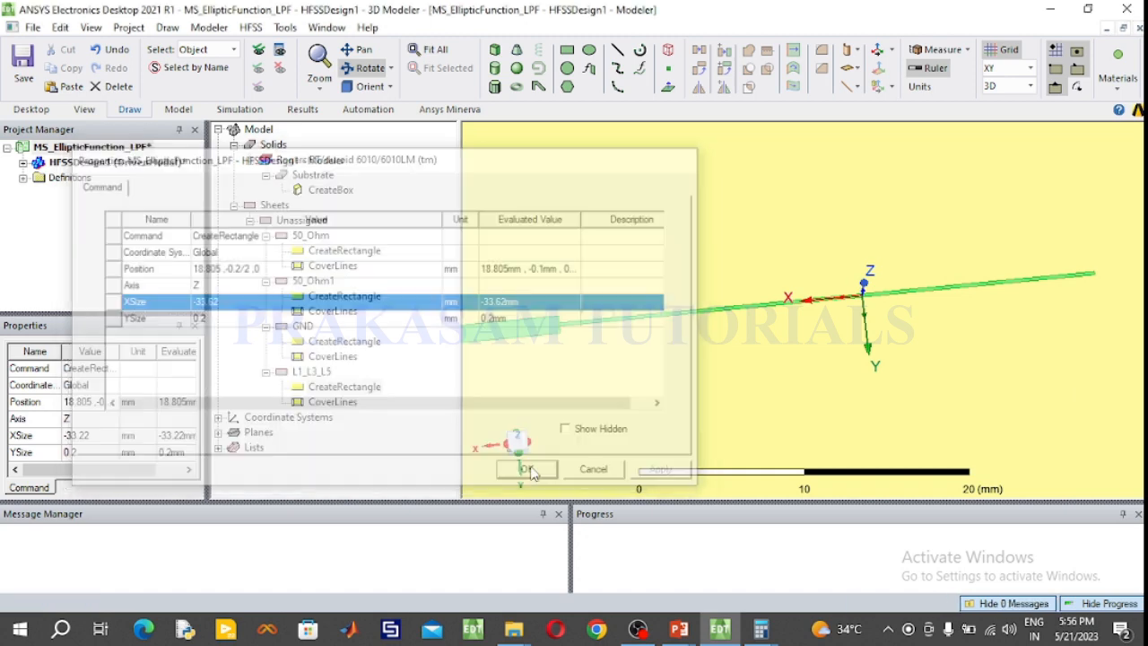
left_click(433, 50)
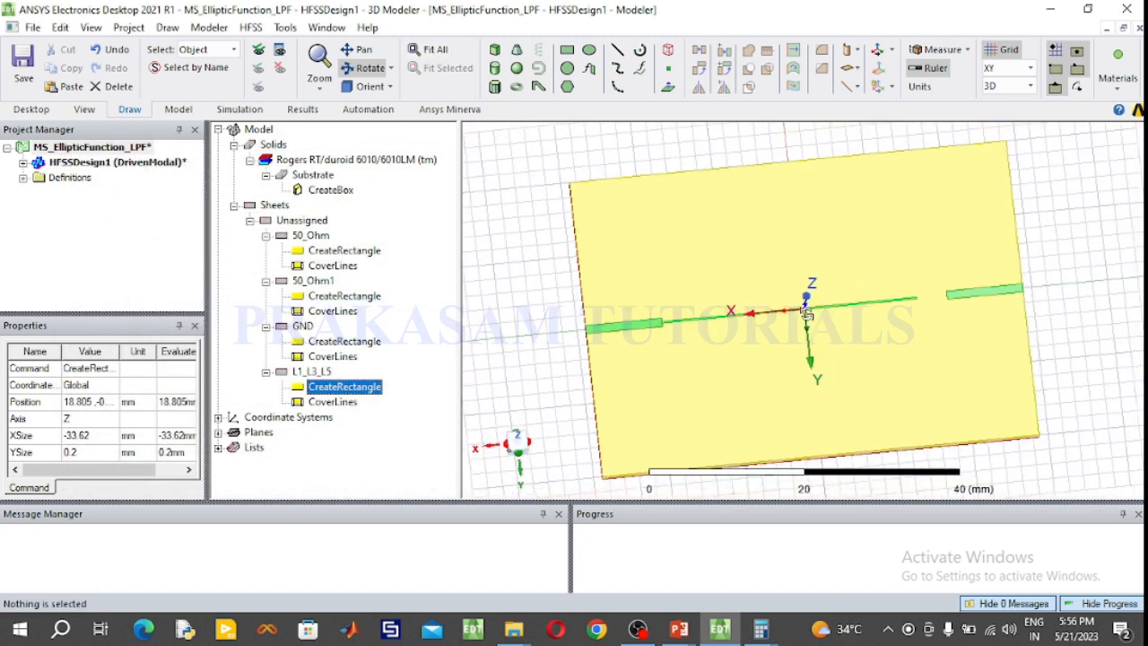
Switch to the PowerPoint slide to examine the dimensions of the C6 patch, and return to HFSS.
left_click(679, 629)
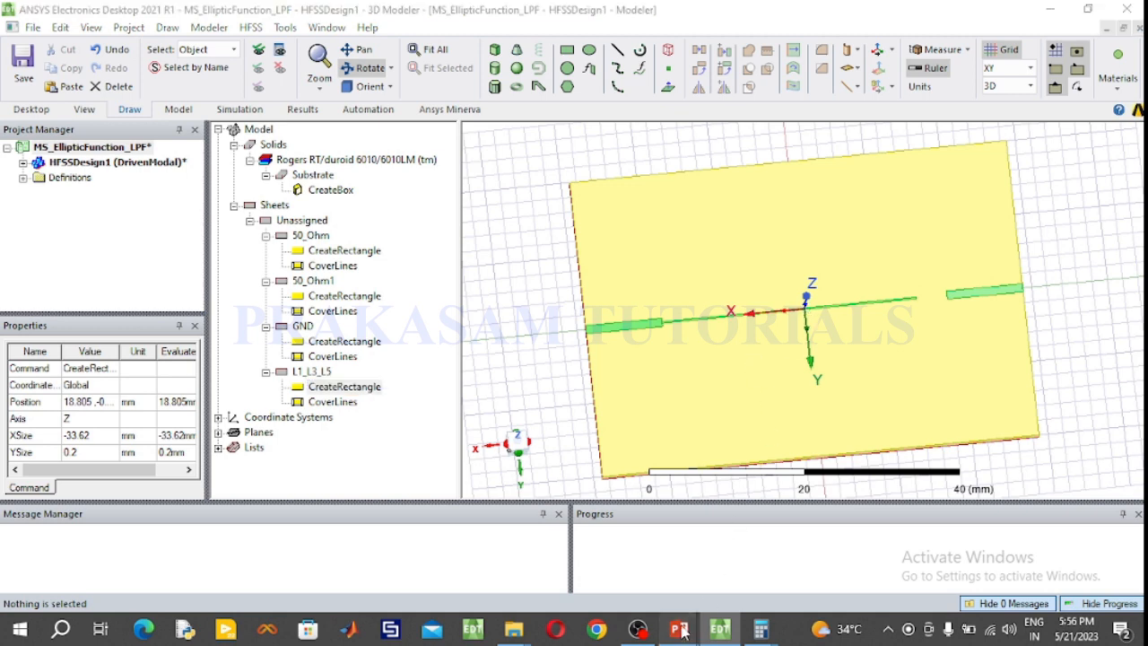
left_click(751, 544)
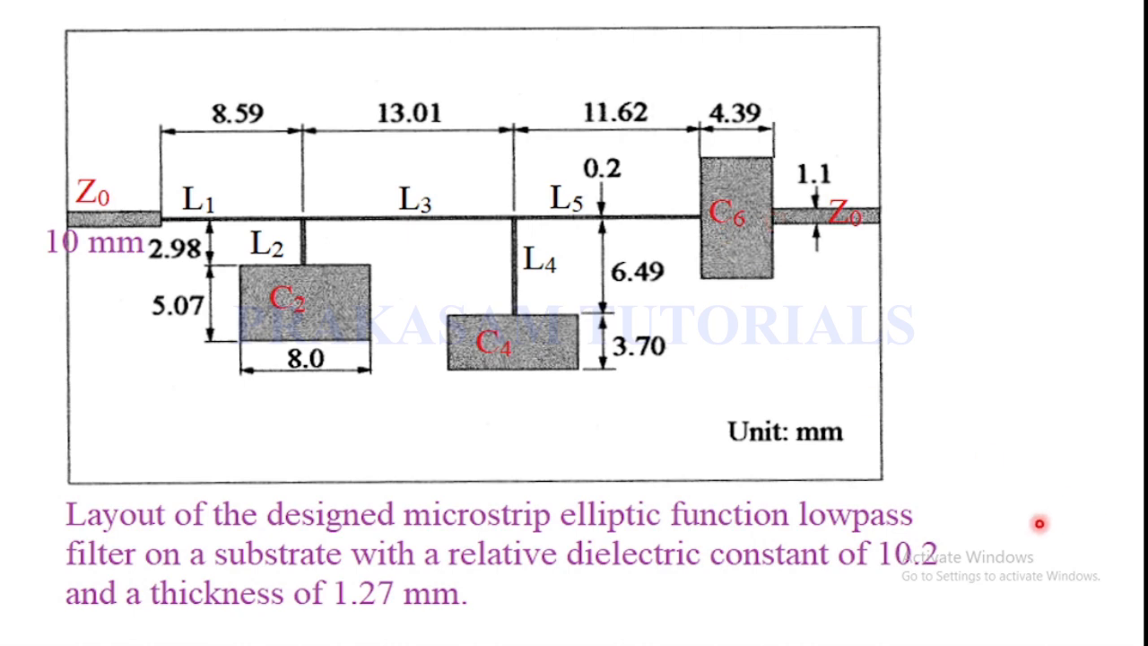
key("super")
left_click(737, 623)
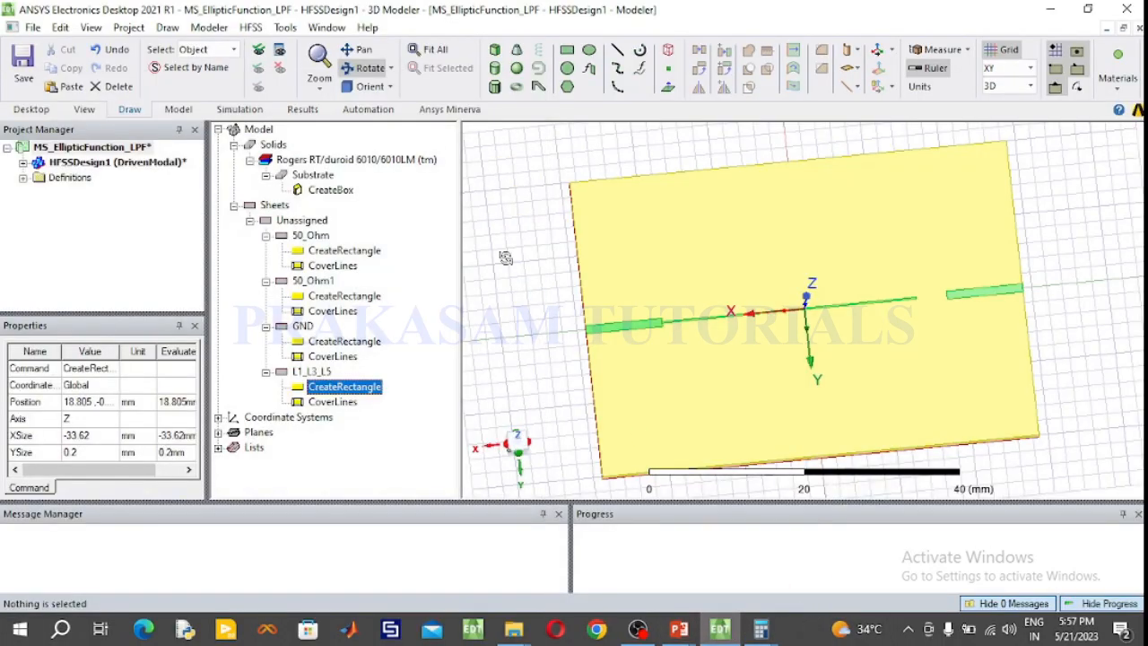
Draw a rectangle about 6 by 10 mm across the gap between the thin line's free end and the 50-ohm strip.
left_click(566, 51)
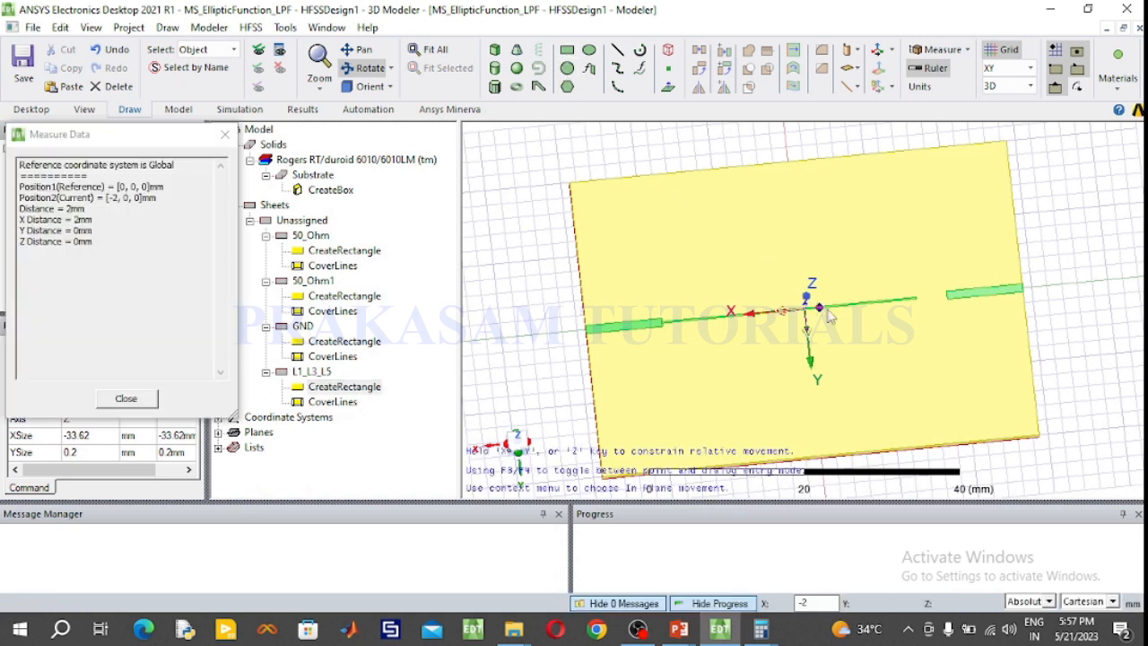
left_click(906, 257)
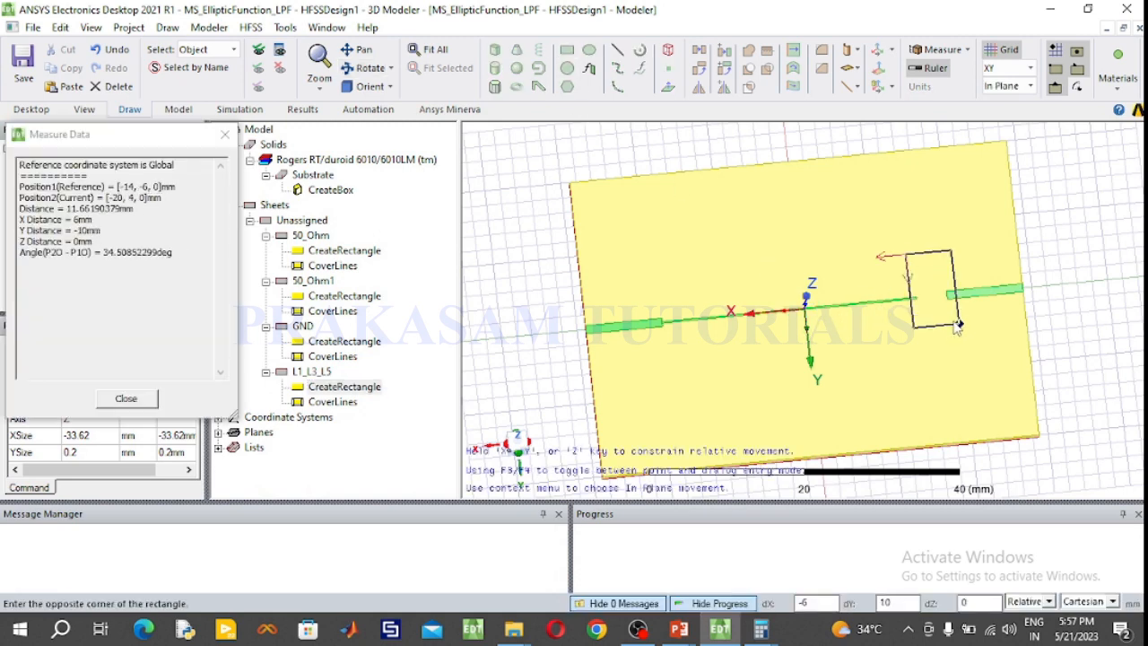
left_click(944, 327)
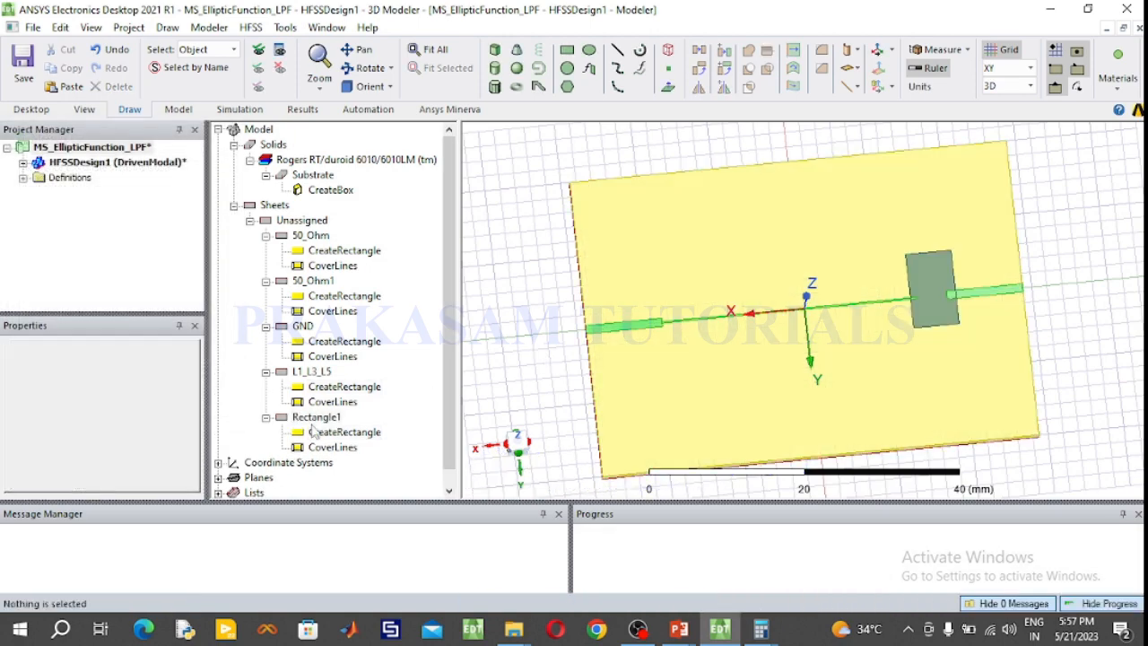
Rename the new rectangle sheet C6 and give it the bright yellow-green basic colour.
double_click(323, 418)
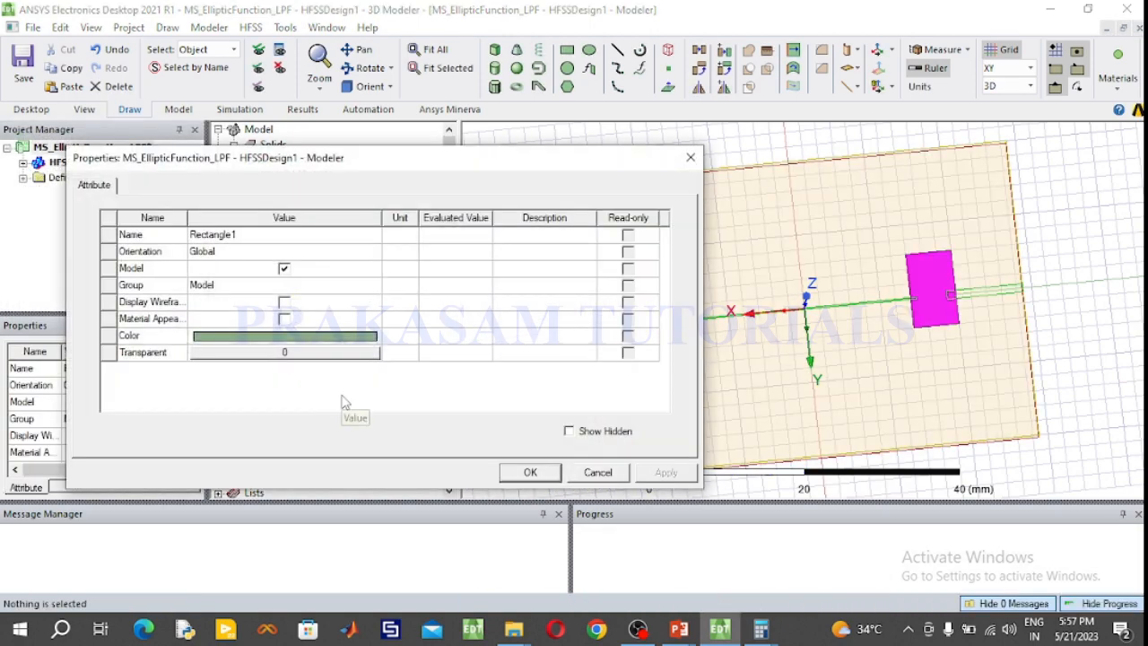
left_click(235, 235)
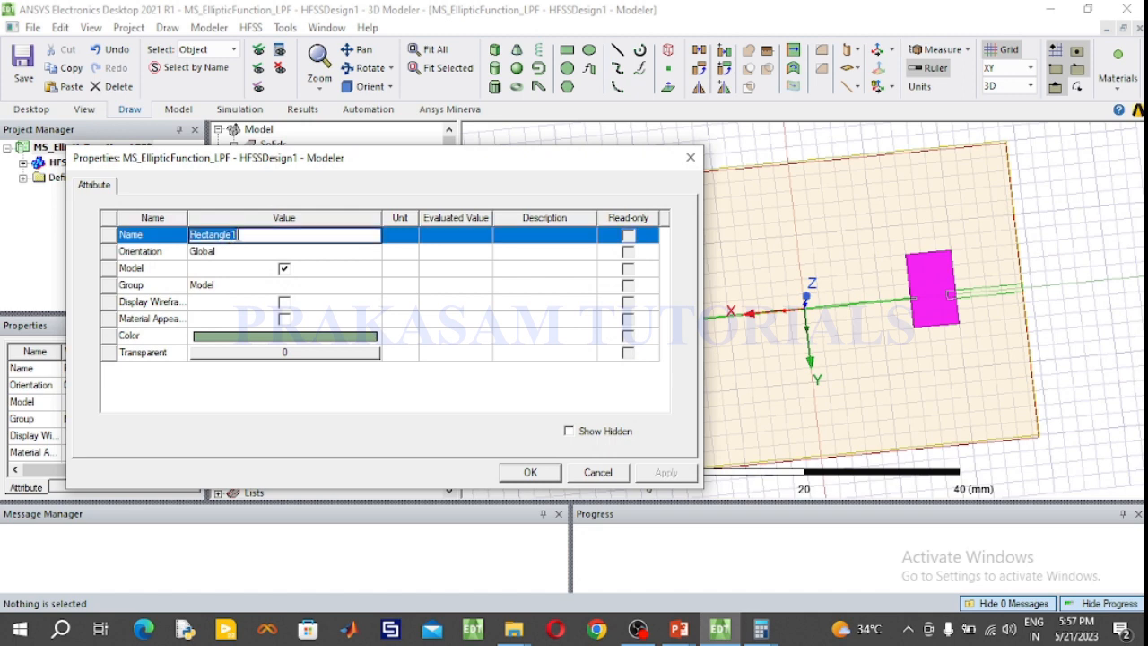
type("C6")
left_click(269, 337)
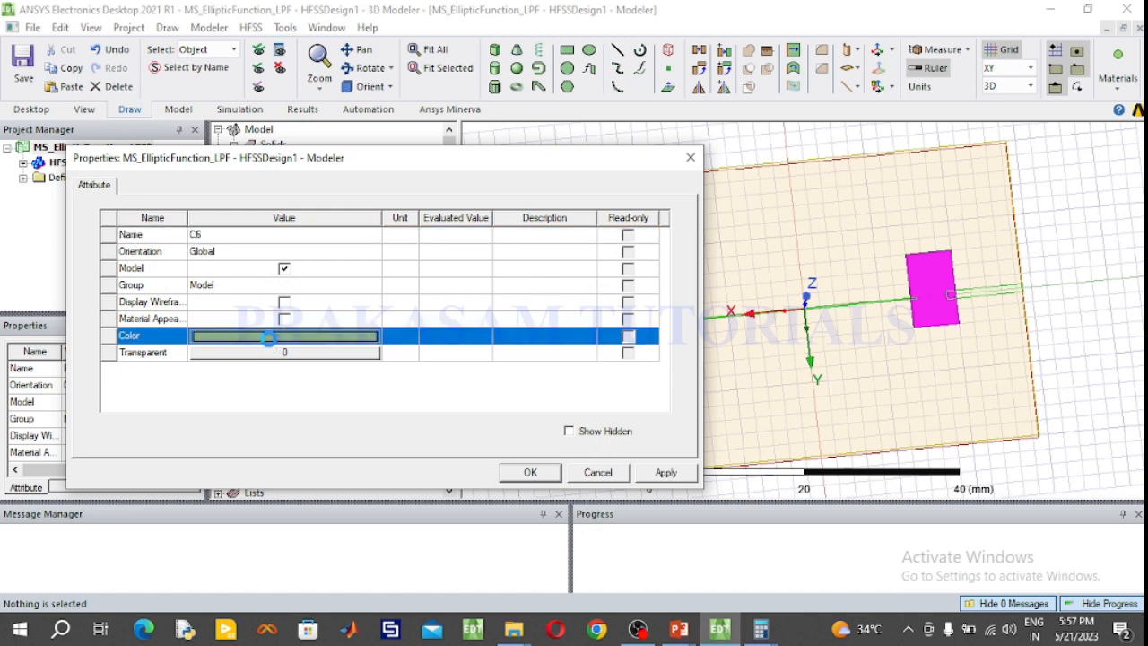
left_click(257, 251)
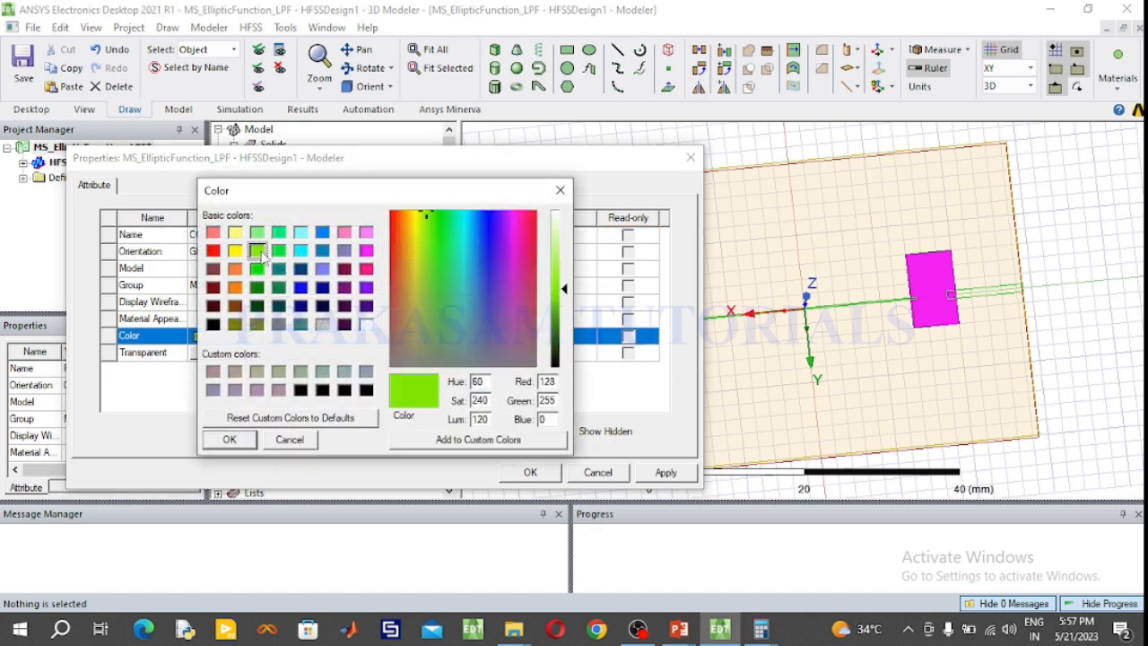
left_click(229, 440)
left_click(530, 473)
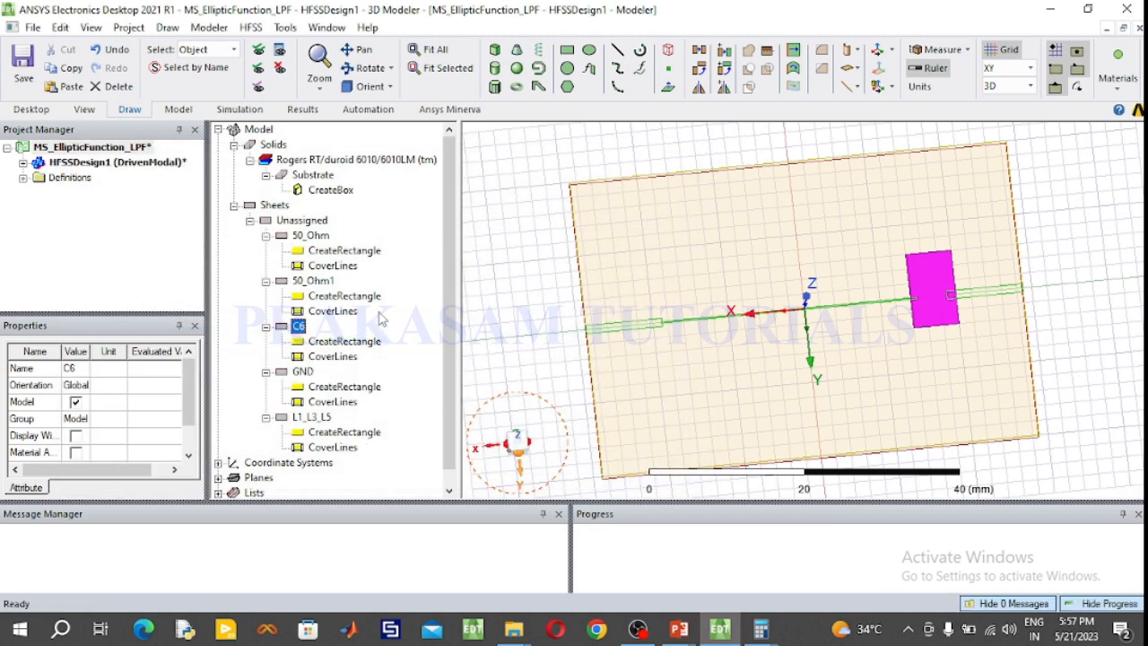
Open the C6 rectangle's creation properties, check the patch dimensions on the PowerPoint slide, and return to HFSS.
left_click(510, 309)
double_click(341, 343)
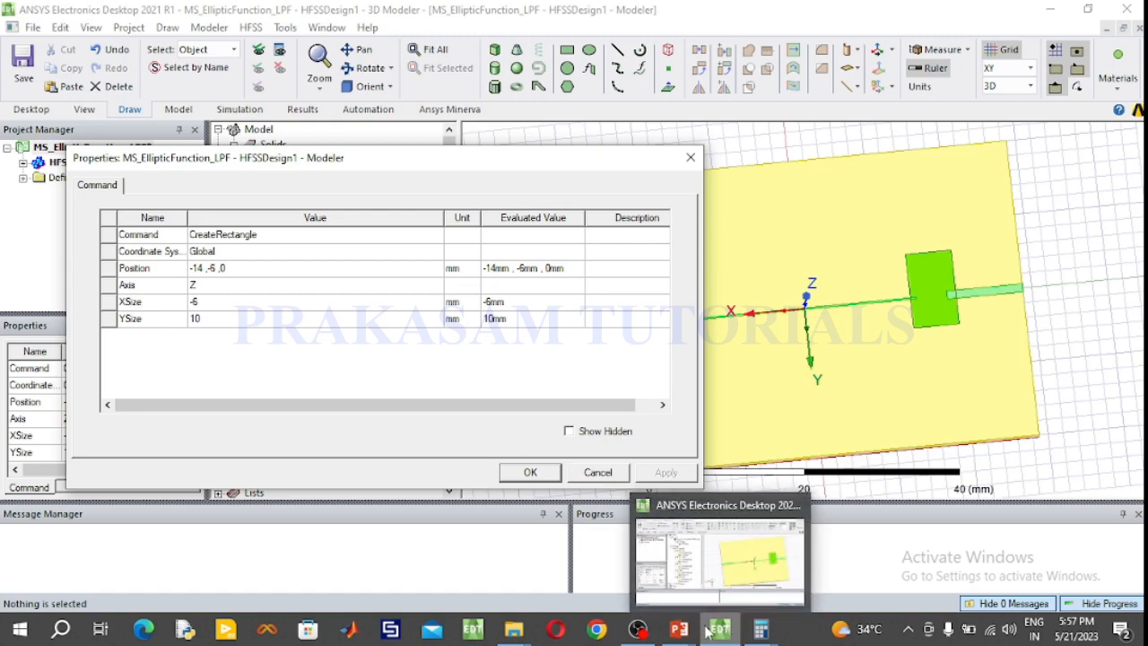
left_click(679, 631)
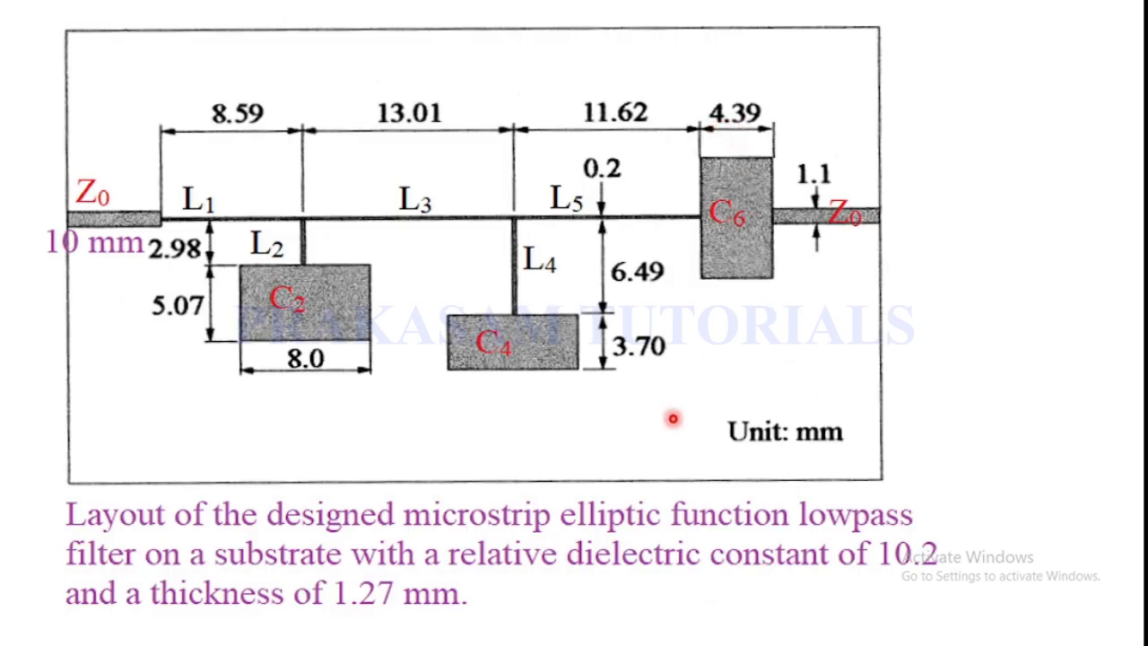
key("super")
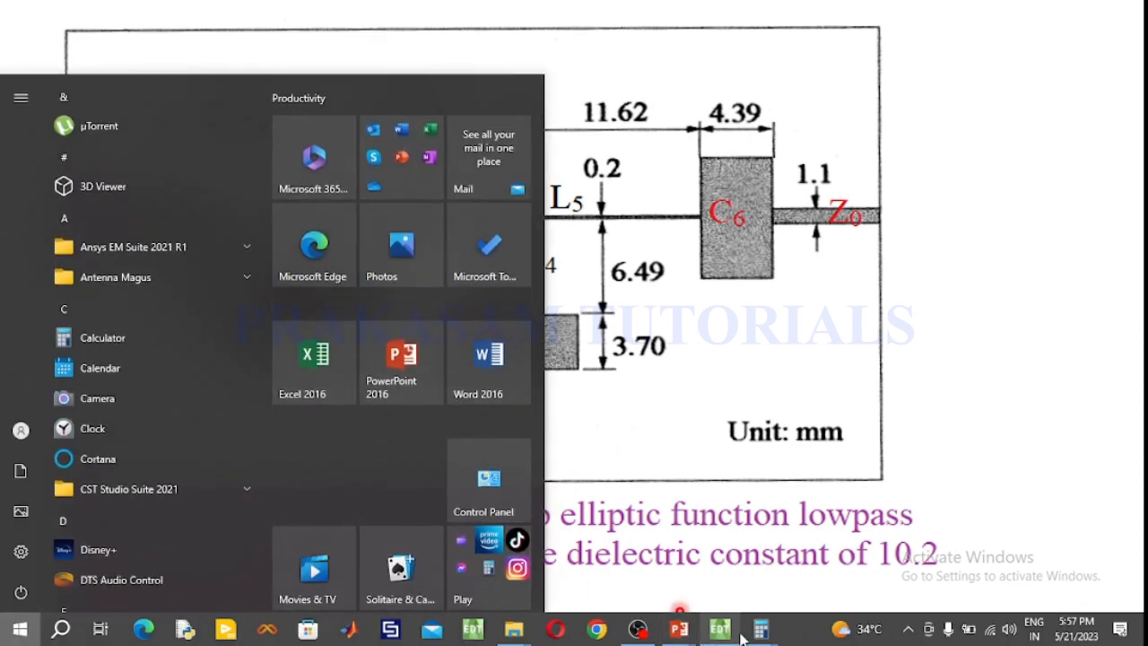
left_click(723, 631)
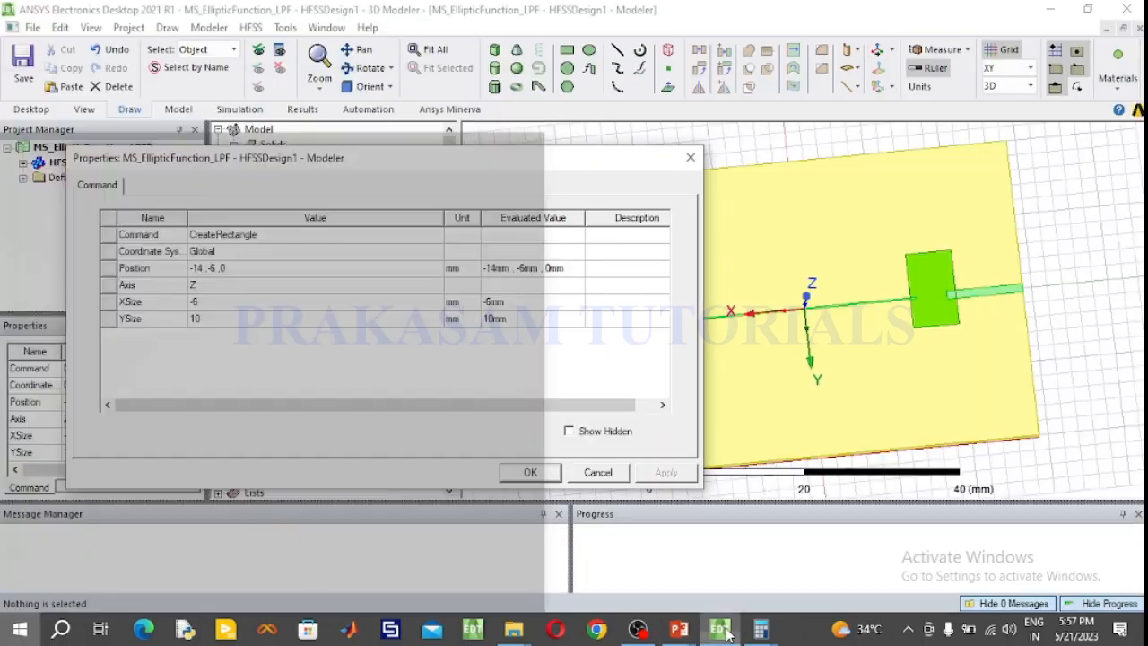
Set the C6 rectangle's XSize to -4.39 mm and its YSize to 7 mm.
left_click(219, 303)
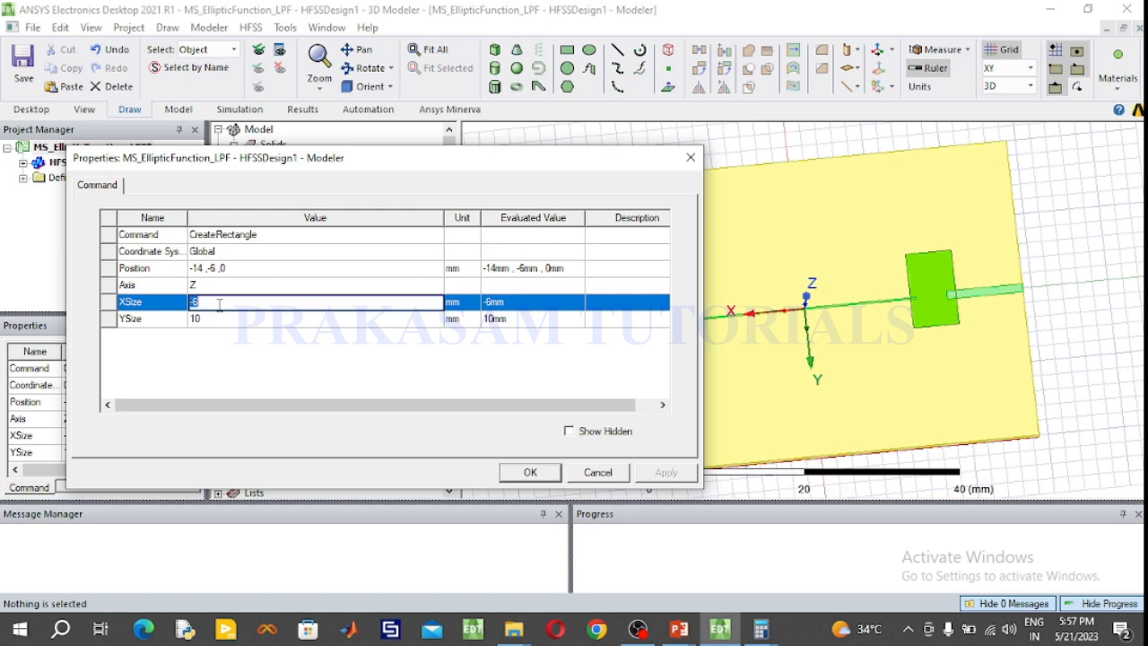
left_click(219, 305)
type("4.39")
left_click(238, 325)
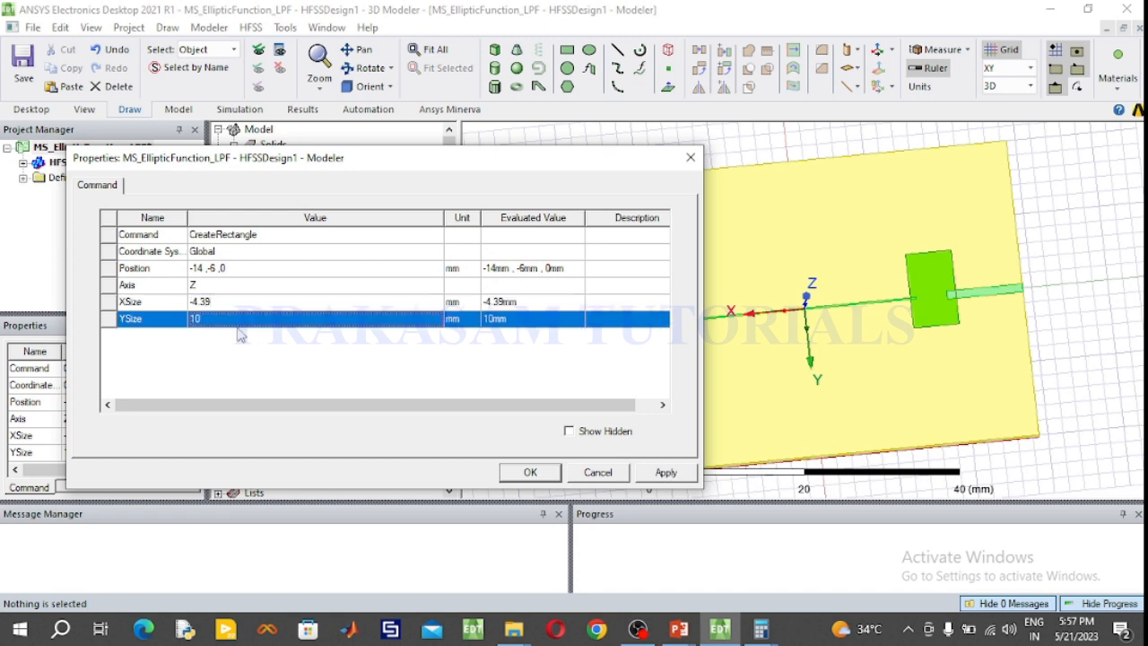
left_click(239, 324)
left_click(235, 319)
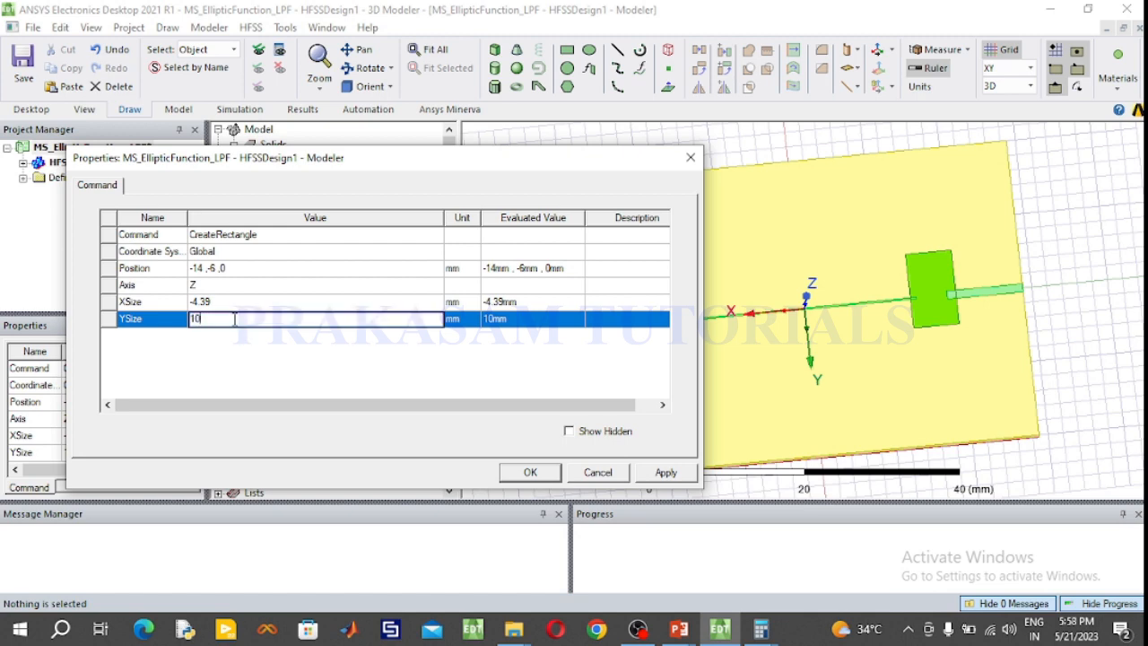
key("BackSpace")
key("BackSpace")
type("7")
Set the C6 rectangle's position to -14.39, -7/2, 0 mm and apply the changes.
left_click(233, 268)
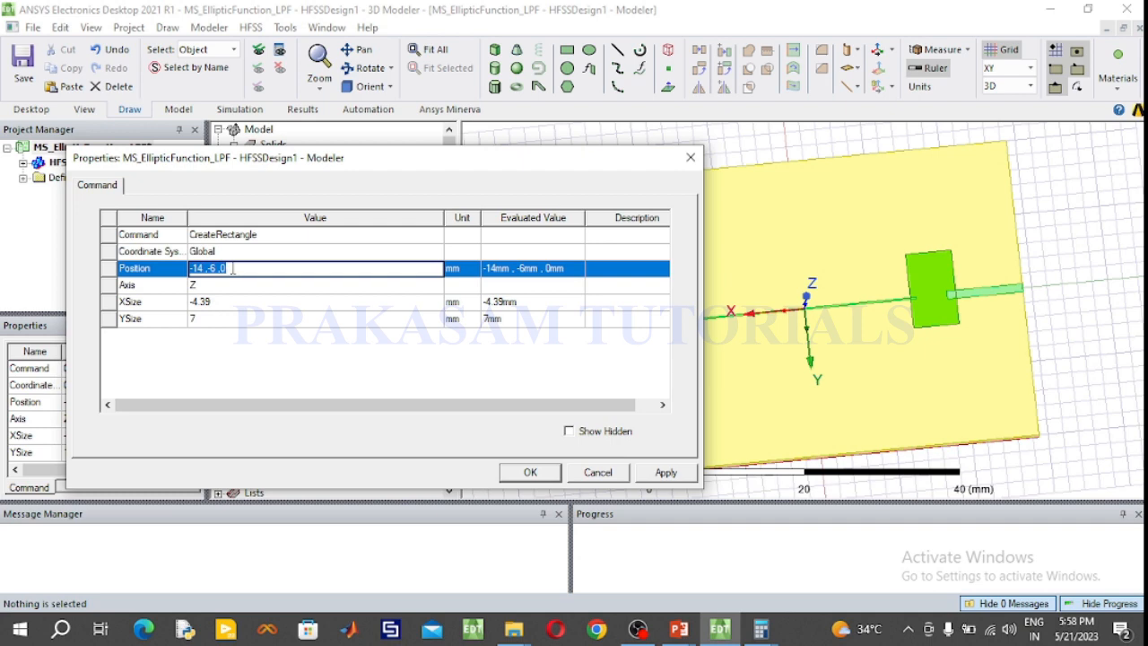
left_click(203, 268)
type("39")
key("Left")
type(".")
key("BackSpace")
type("7/2")
left_click(544, 467)
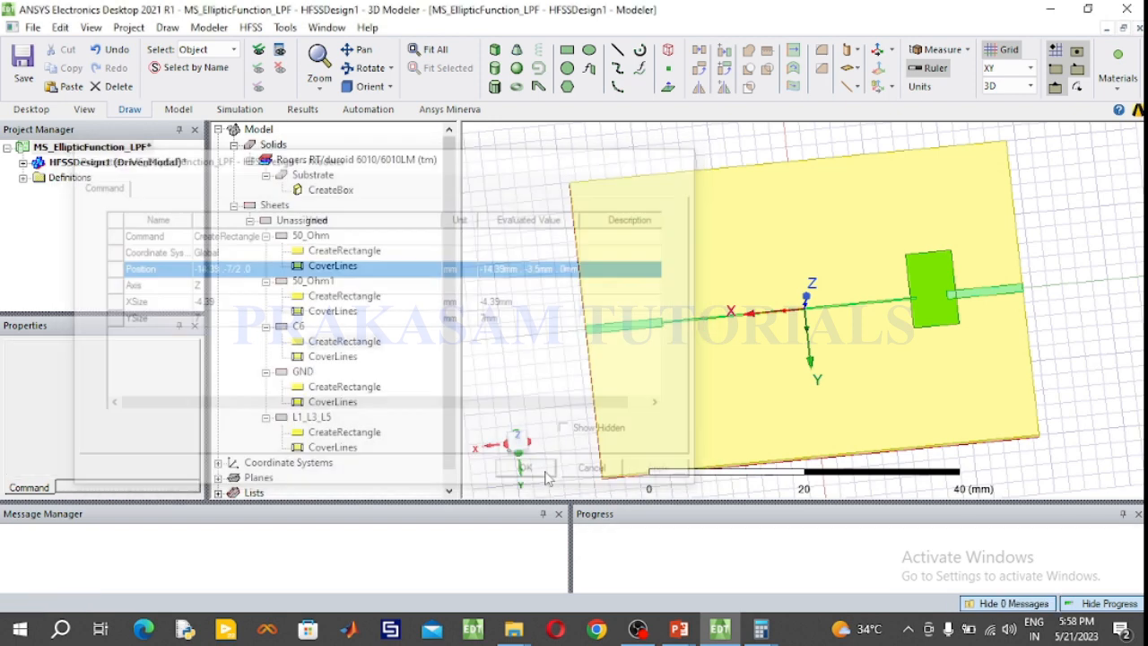
Inspect the joint between C6 and the adjacent 50-ohm strip, and set the C6 rectangle's XSize to -4.41 mm.
scroll(932, 324, "up", 3)
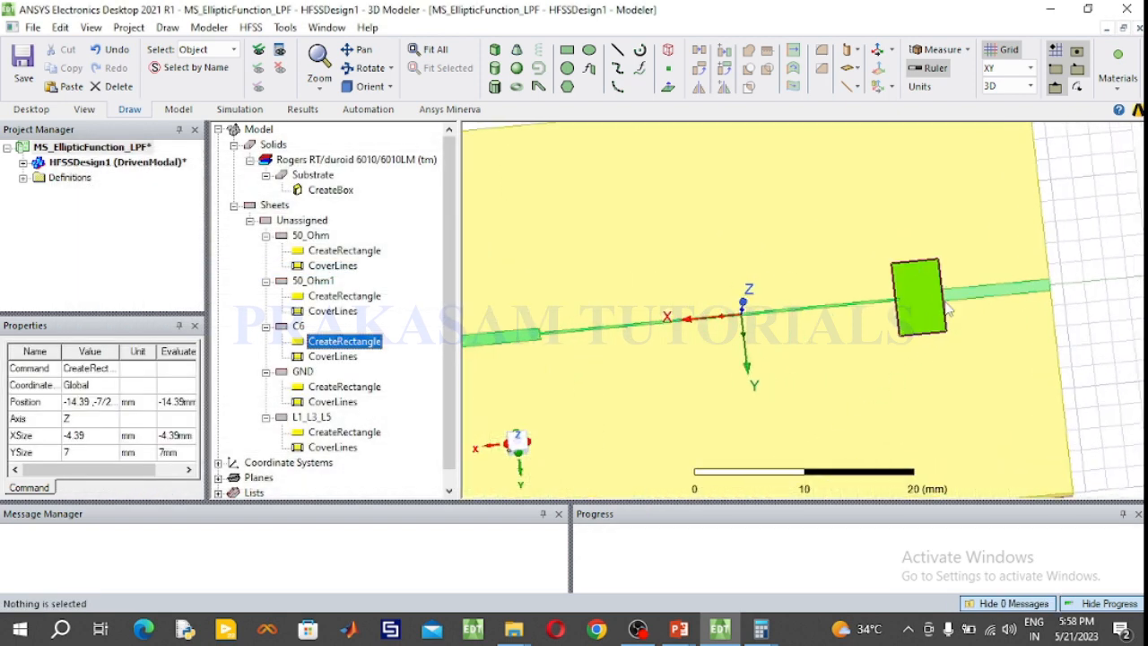
scroll(942, 307, "up", 5)
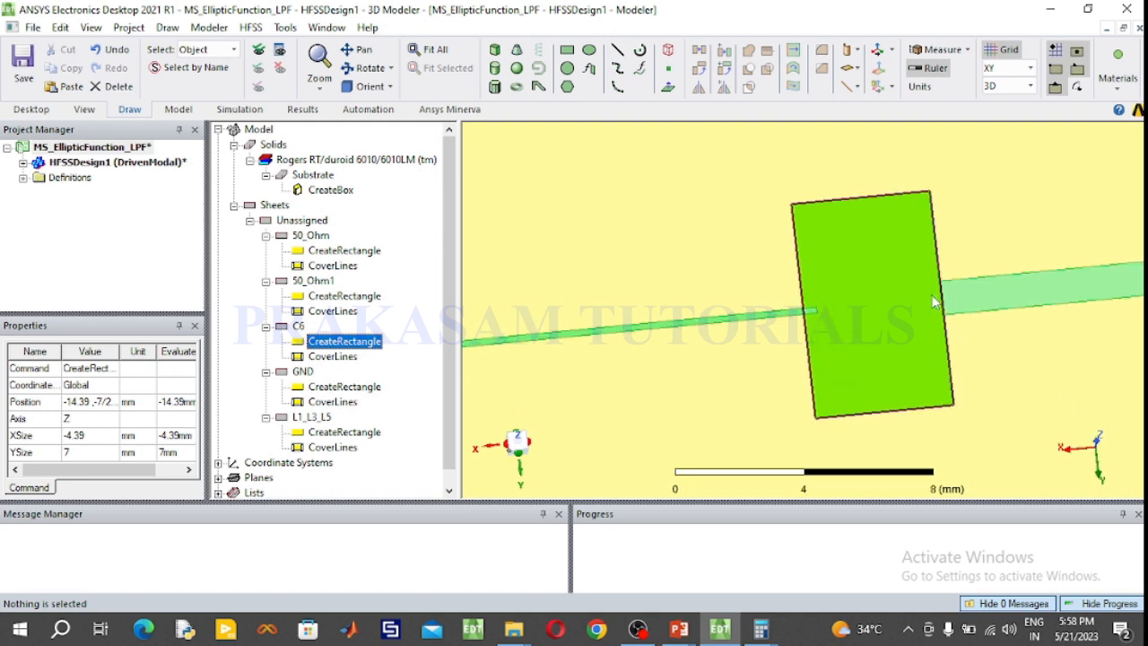
scroll(933, 304, "up", 3)
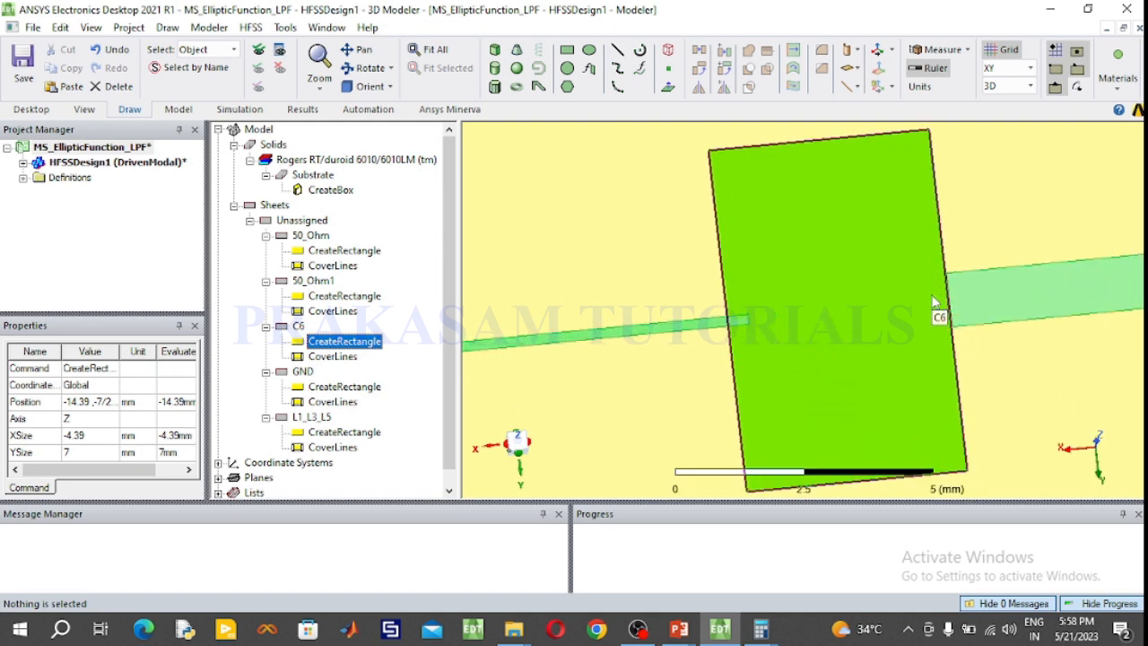
scroll(932, 302, "up", 2)
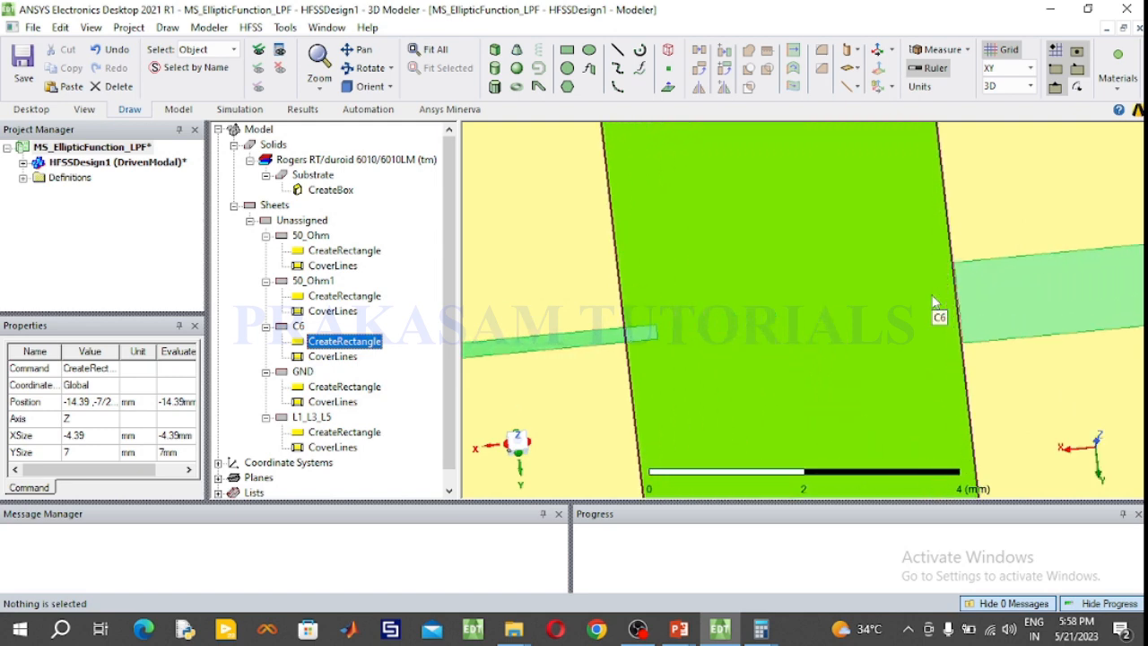
scroll(933, 302, "up", 1)
scroll(964, 296, "up", 2)
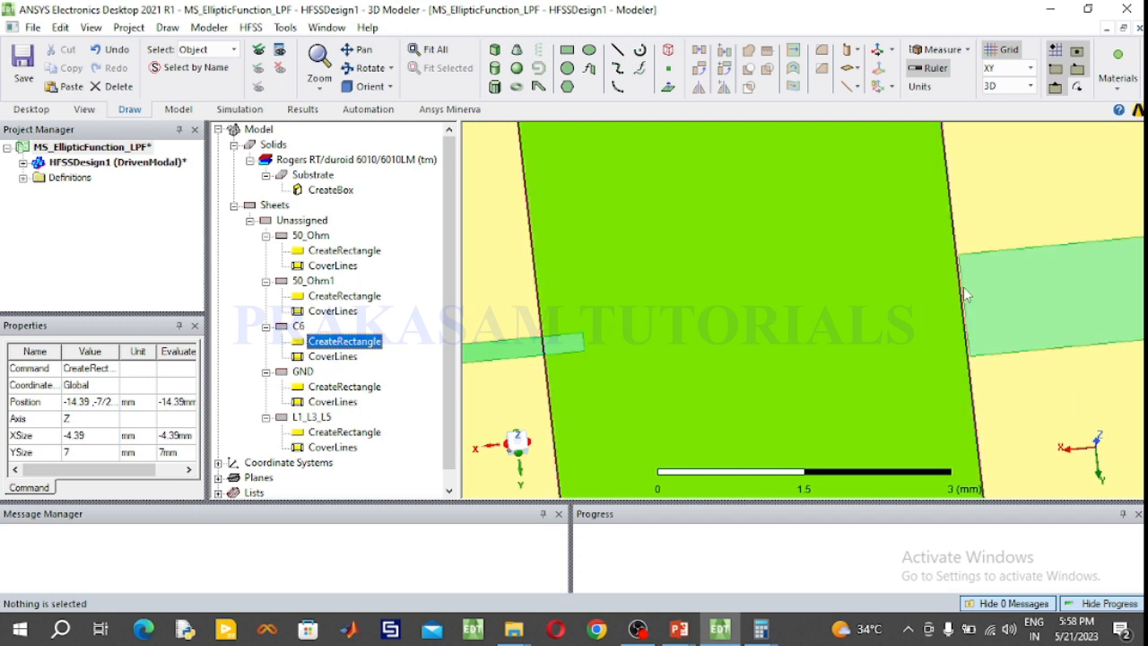
scroll(967, 293, "up", 2)
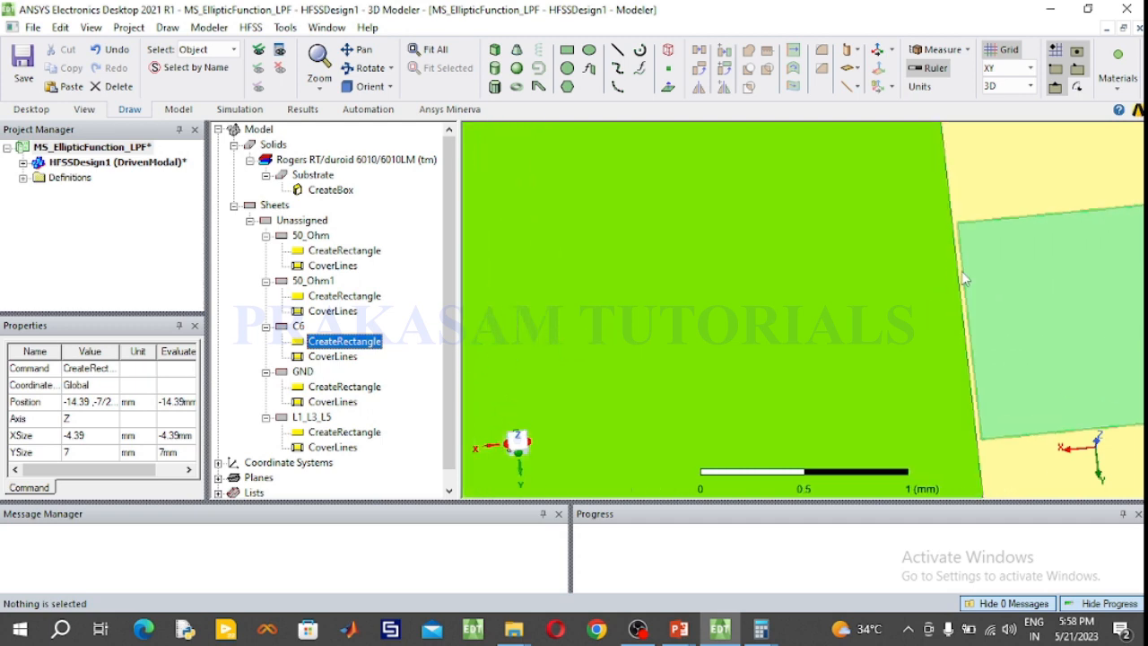
scroll(967, 274, "up", 2)
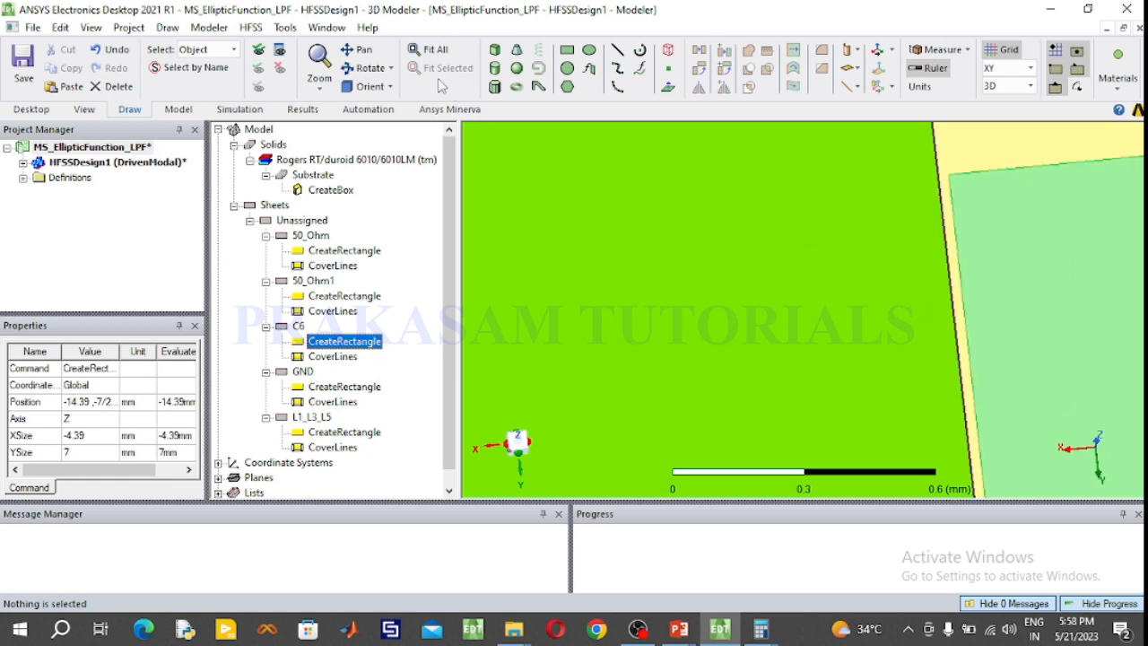
double_click(358, 349)
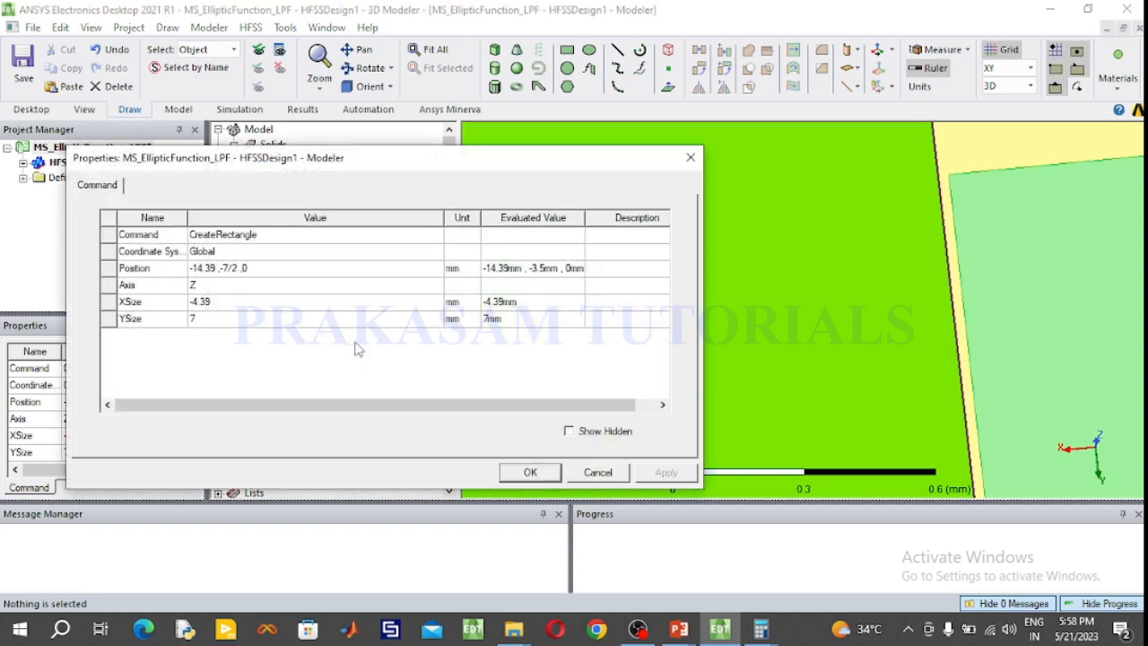
left_click(236, 304)
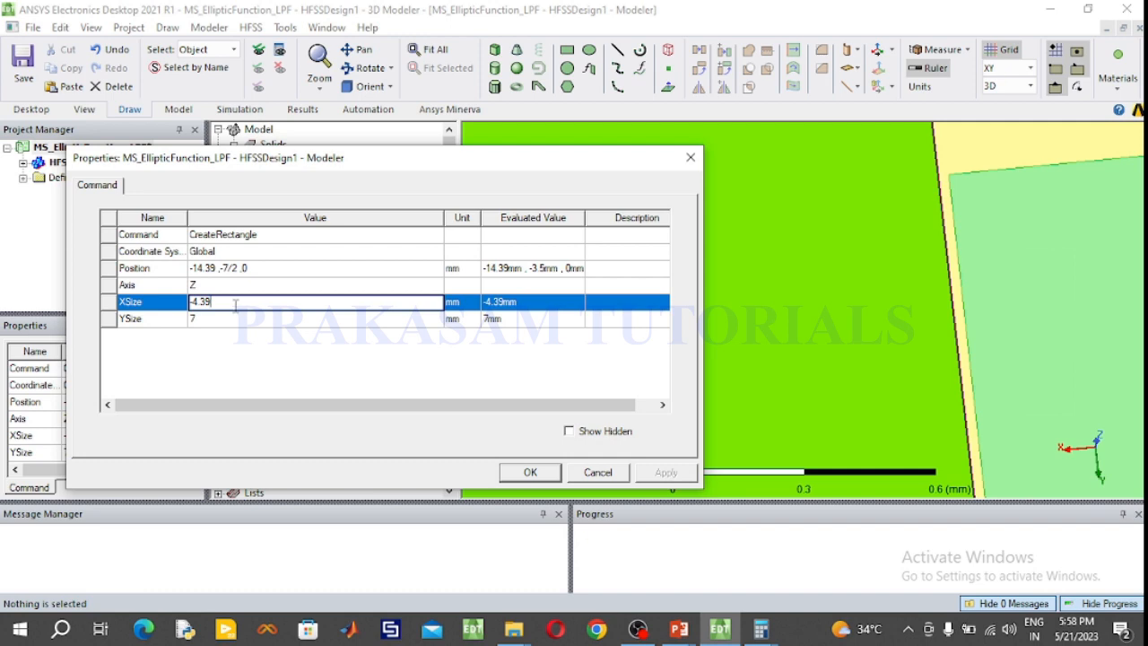
type(".41")
left_click(530, 472)
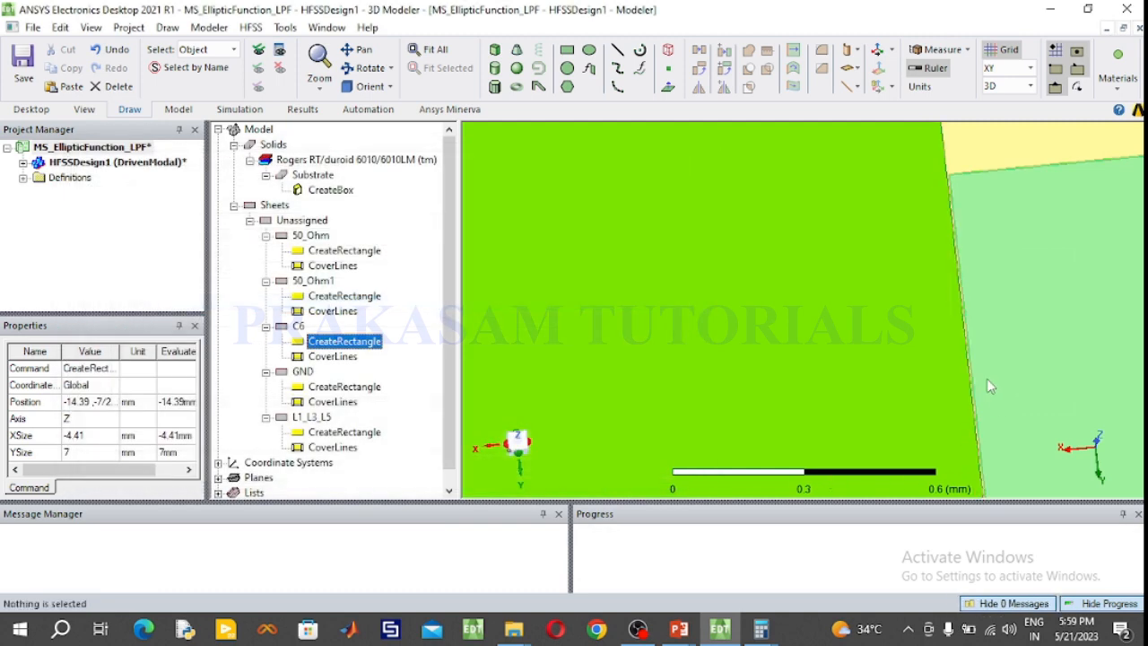
Set the C6 rectangle's XSize to -4.42 mm so the patch reaches the 50-ohm strip, and fit the whole model in view.
scroll(982, 372, "up", 2)
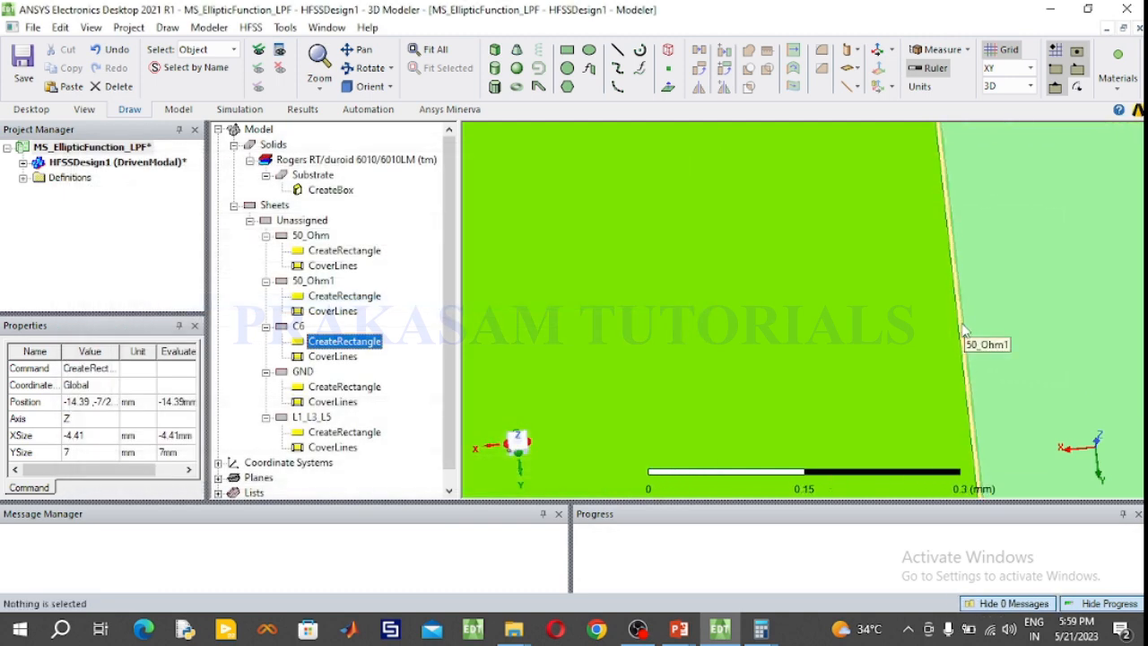
double_click(360, 350)
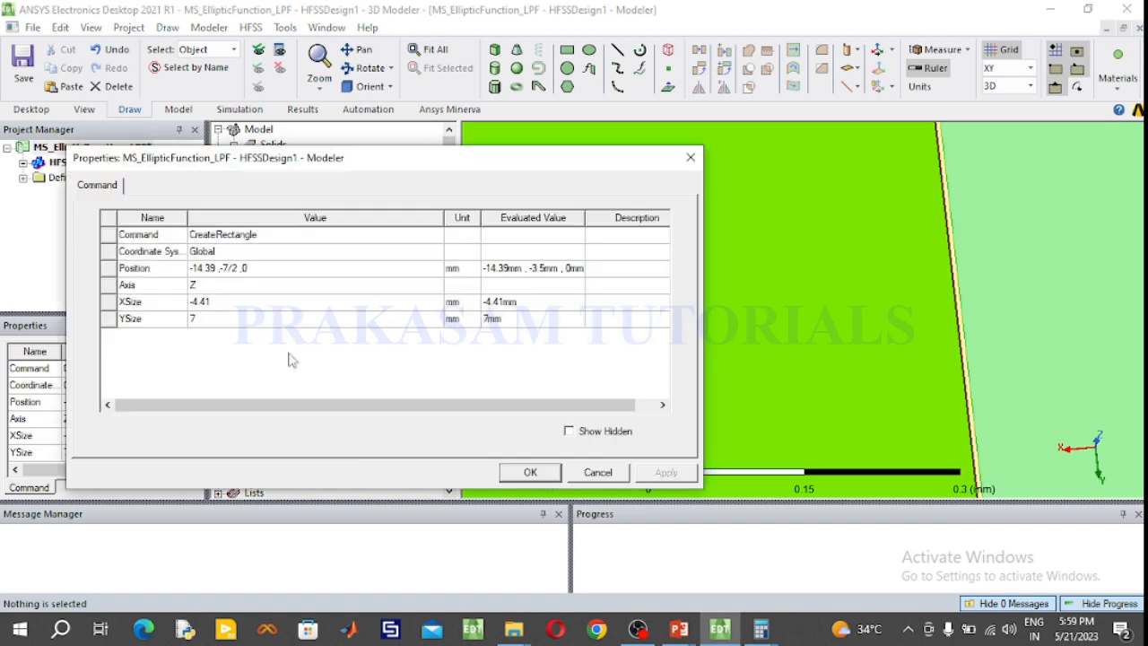
left_click(234, 307)
left_click(232, 305)
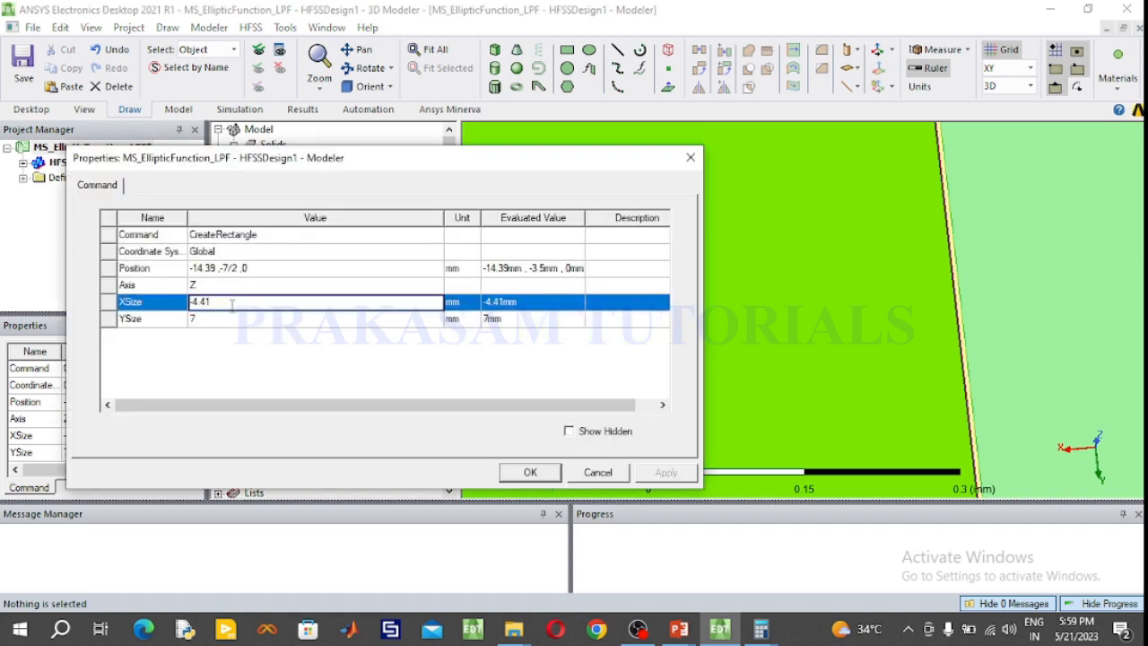
type("2")
left_click(512, 474)
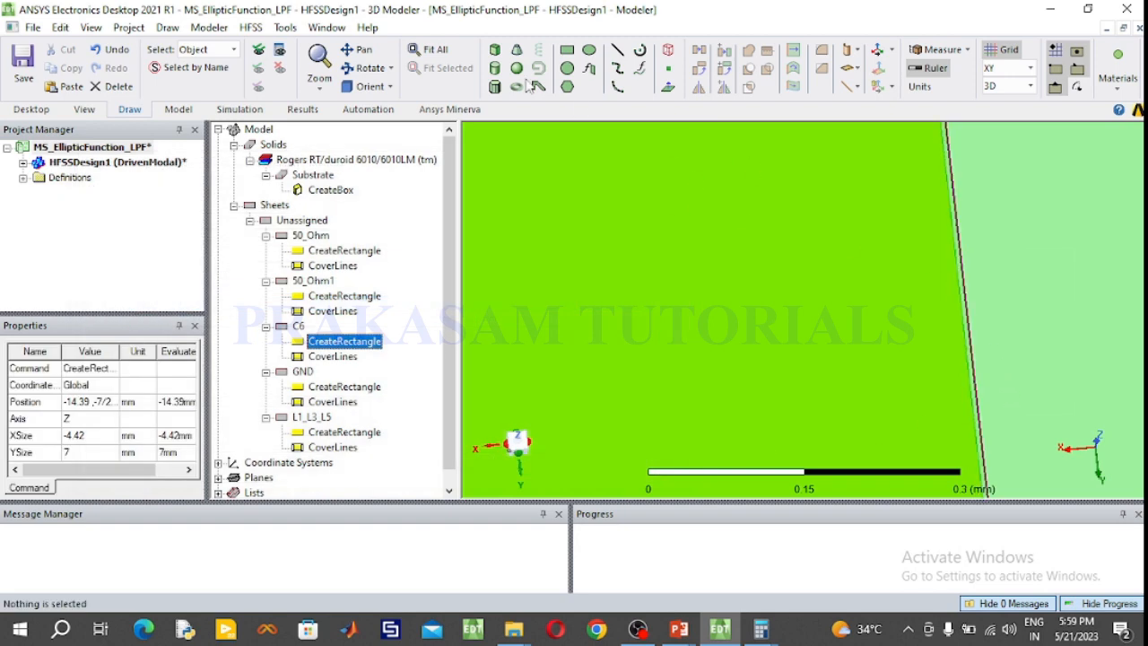
left_click(437, 50)
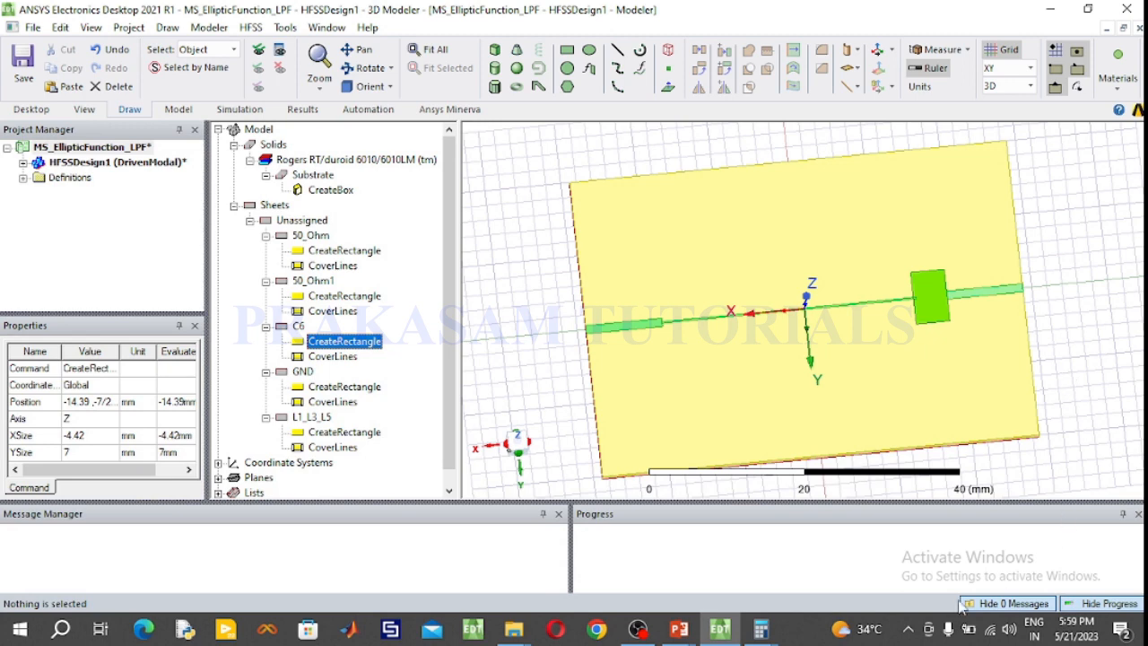
Switch to PowerPoint to consult the microstrip realization of the elliptic-function filter, and return to HFSS.
left_click(680, 629)
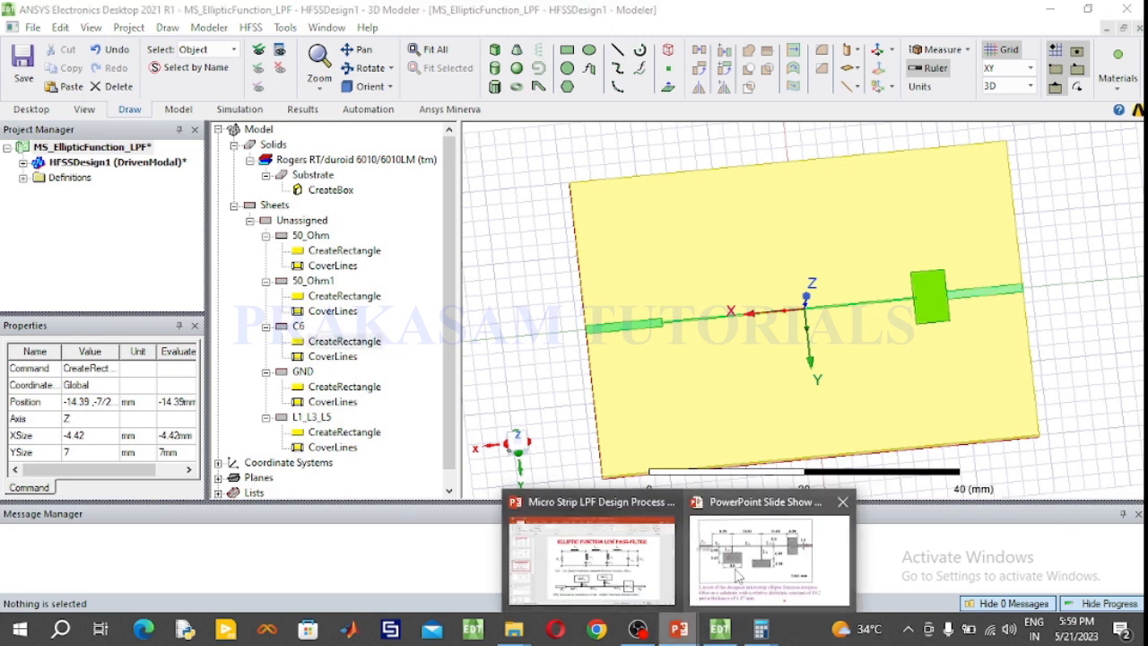
mouse_move(738, 574)
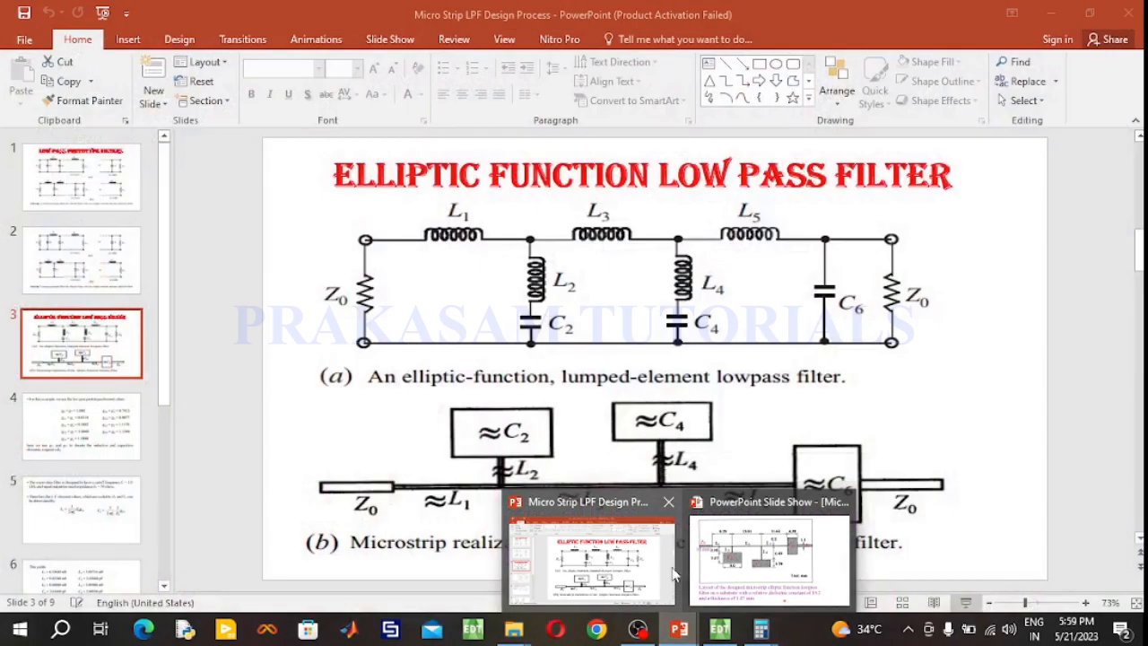
left_click(657, 566)
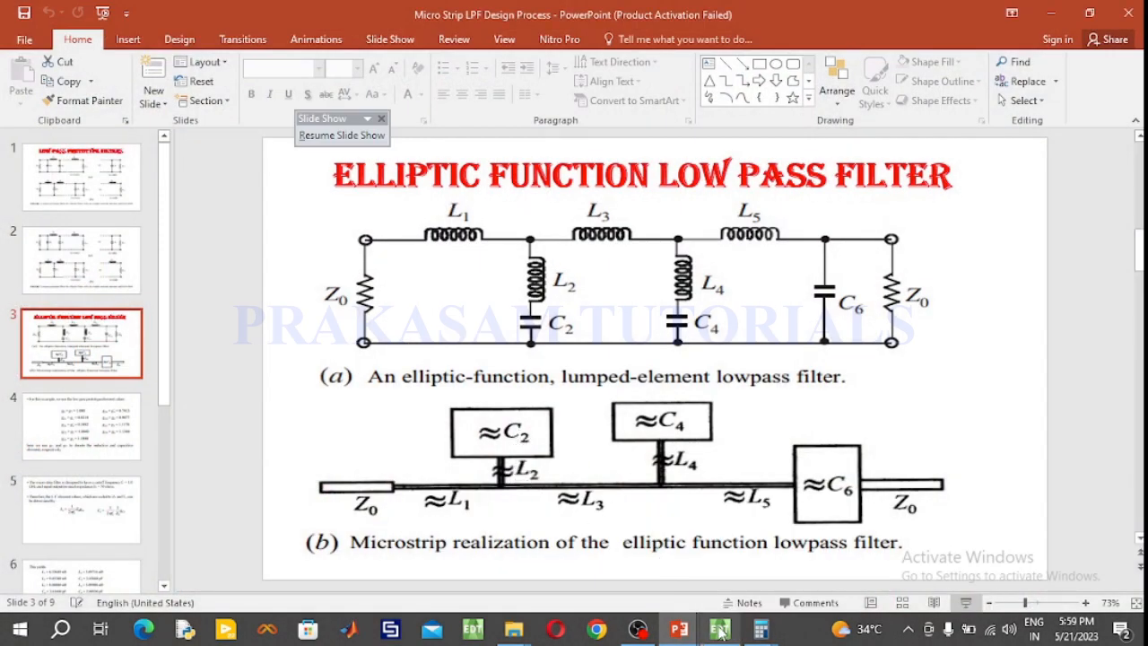
left_click(722, 565)
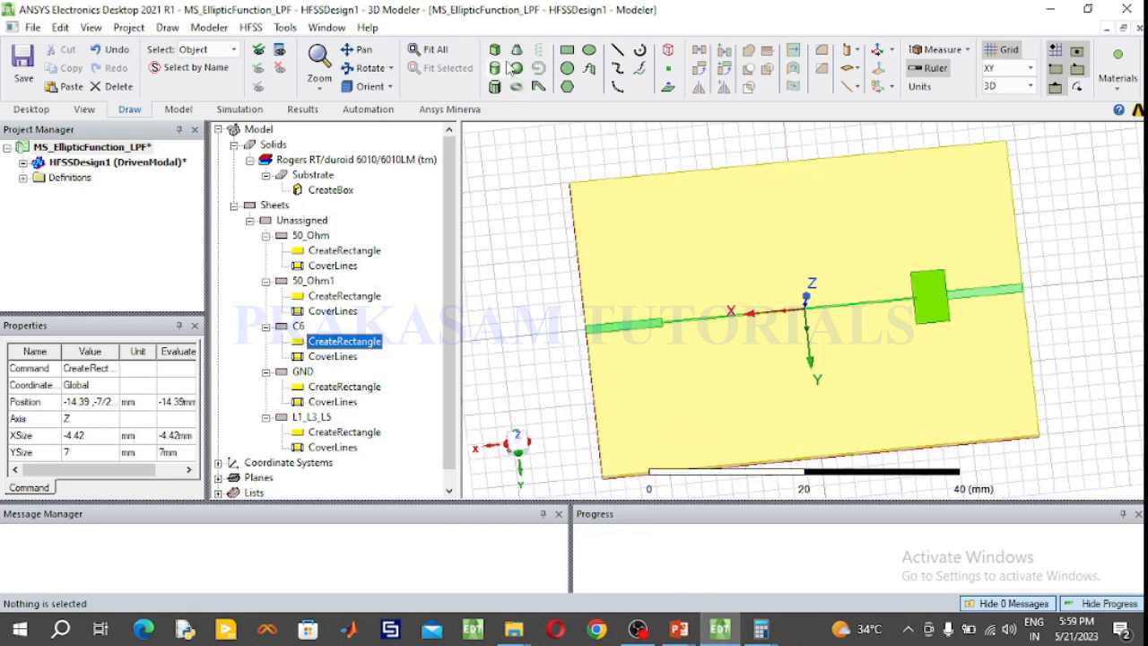
Draw a rectangle about 2.4 by 7.9 mm extending in +Y from the thin line at about X = 10.4 mm.
left_click(567, 52)
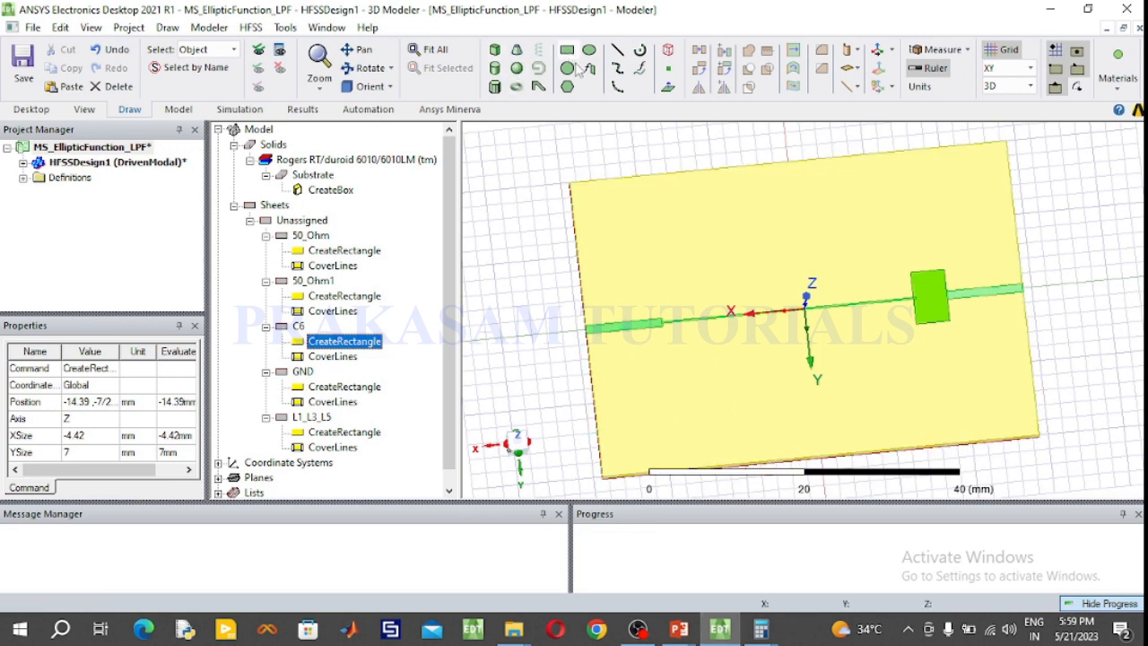
left_click(728, 315)
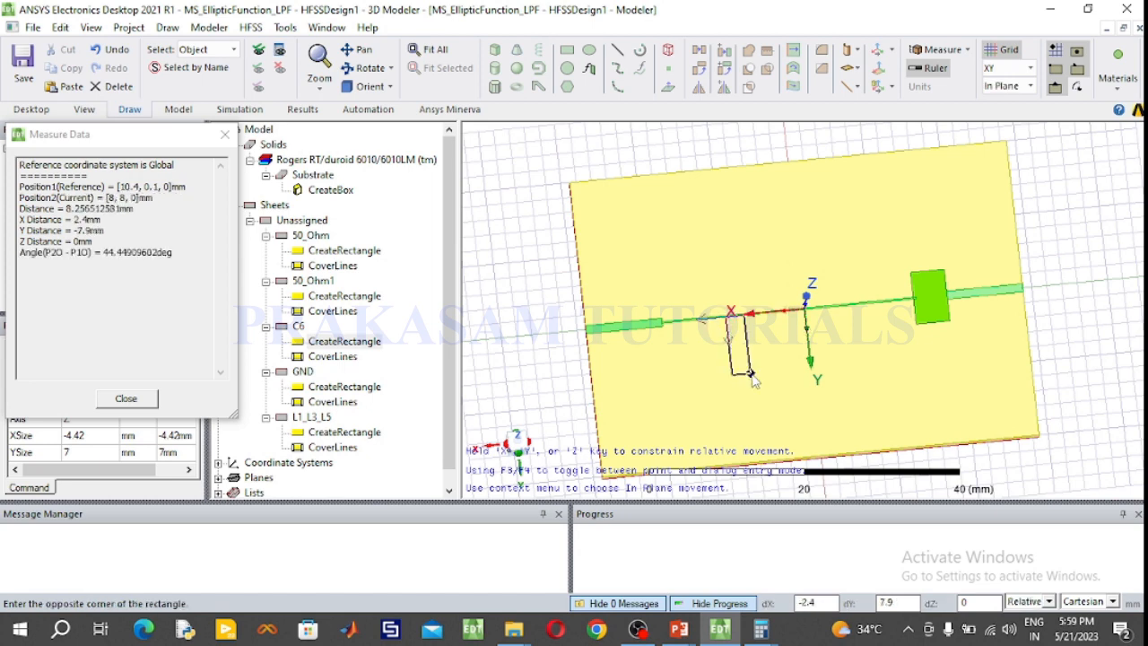
left_click(751, 376)
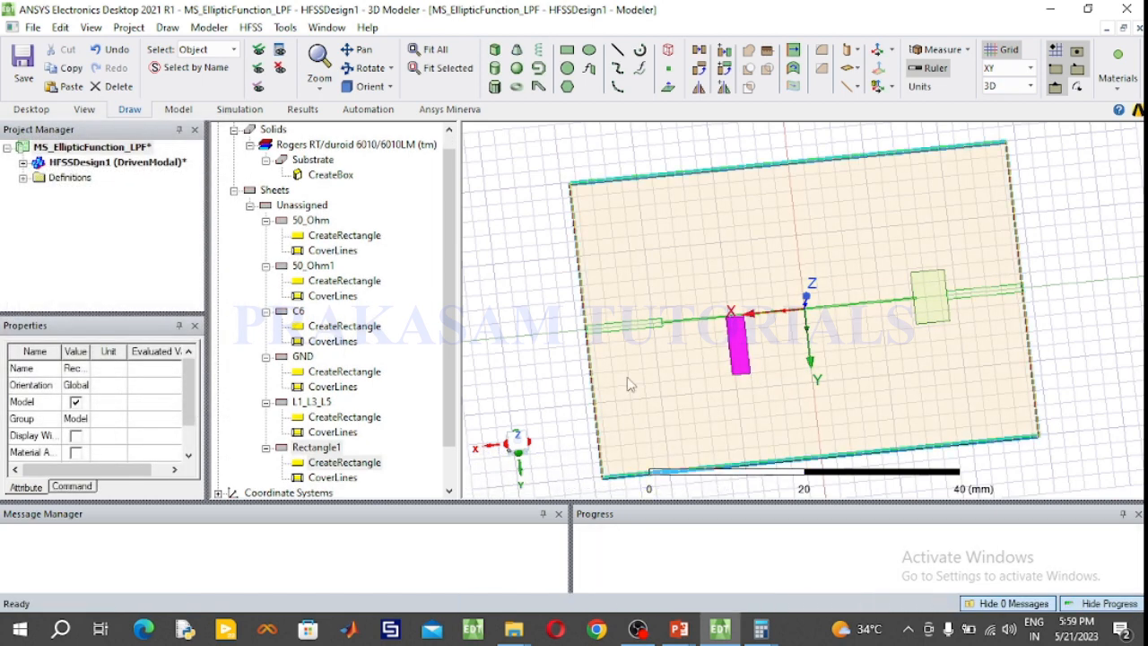
Rename the new rectangle as L2 and set its colour to lime green.
double_click(314, 447)
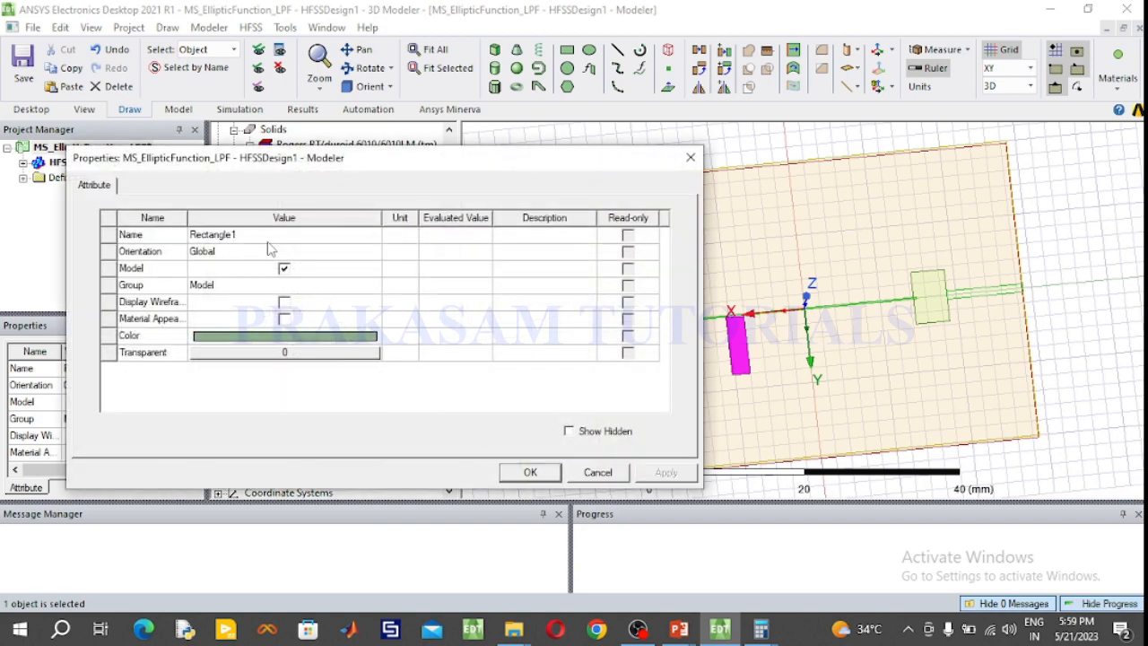
left_click(265, 244)
left_click(266, 234)
type("L2")
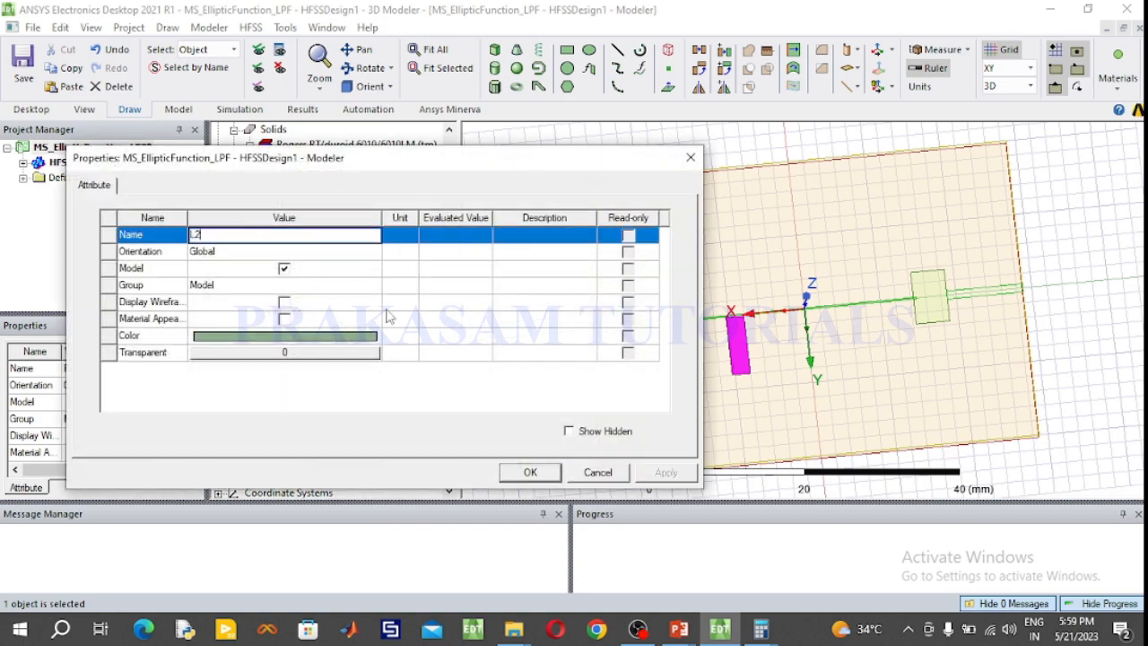
left_click(375, 336)
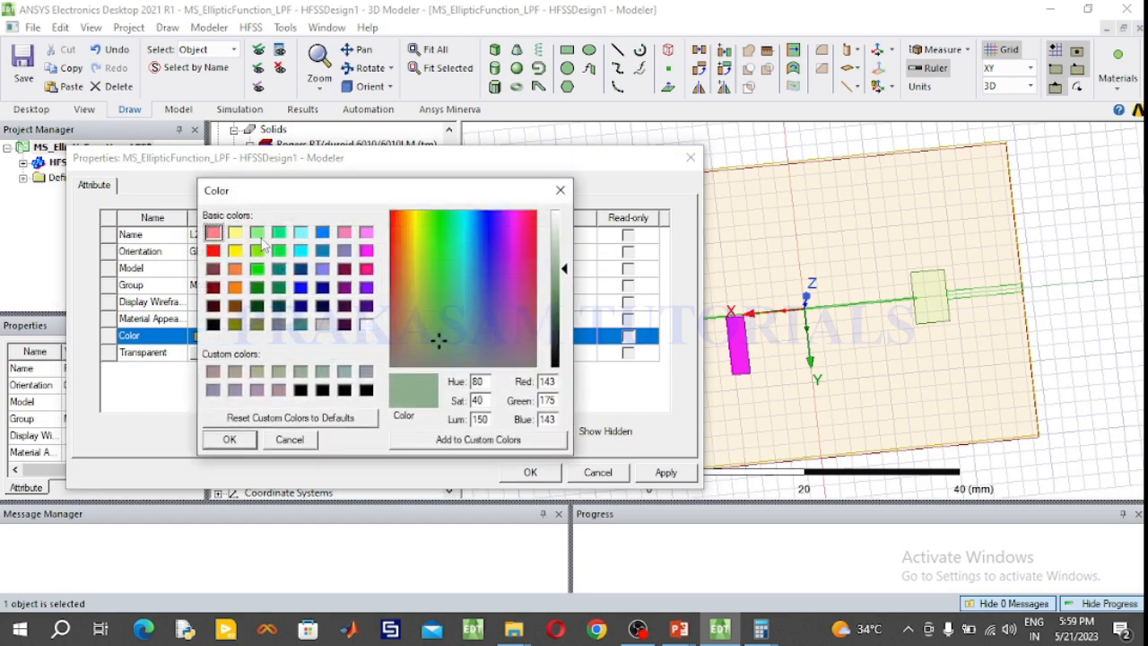
left_click(259, 235)
left_click(258, 250)
left_click(230, 439)
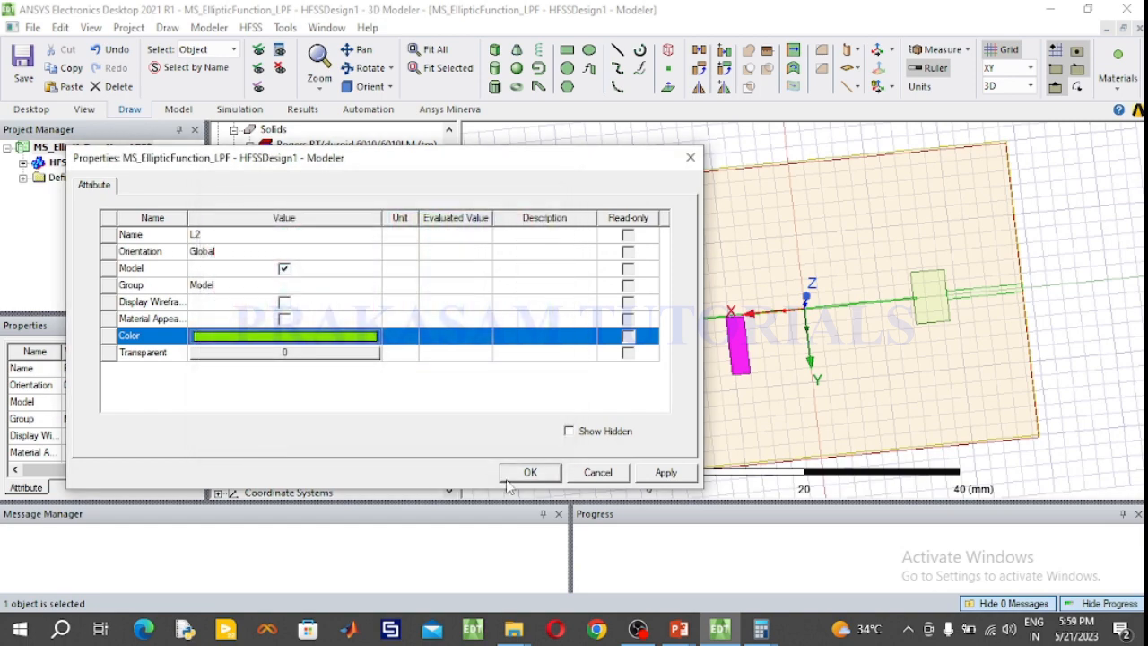
left_click(528, 473)
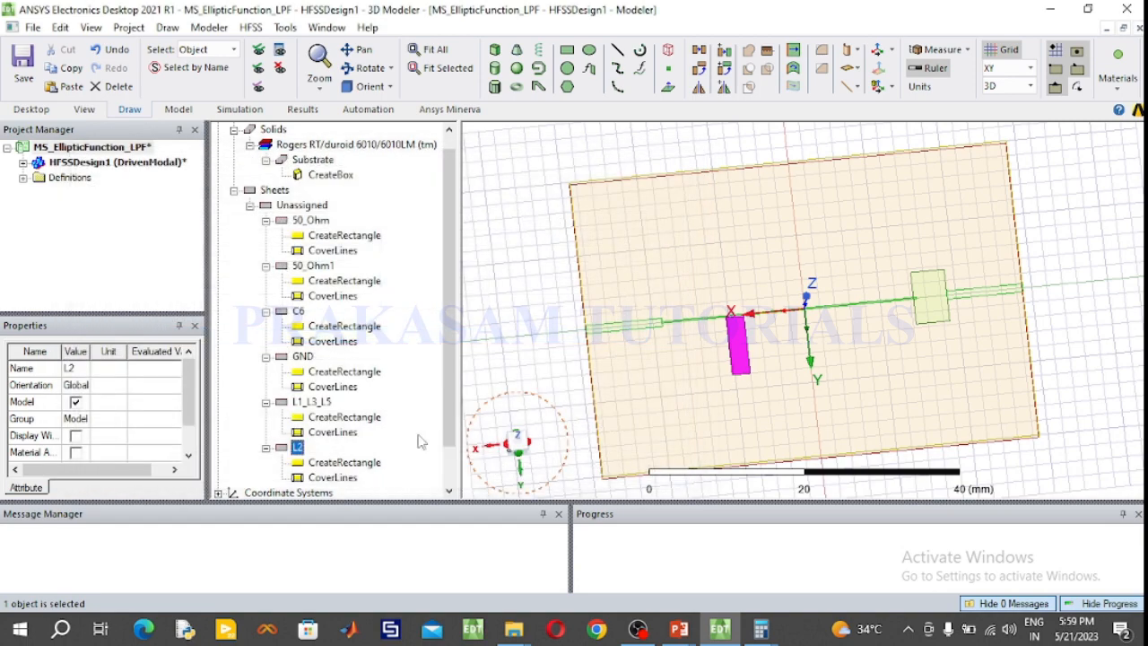
Set the L2 rectangle's XSize to 0.2 mm and YSize to 2.98 mm.
double_click(346, 463)
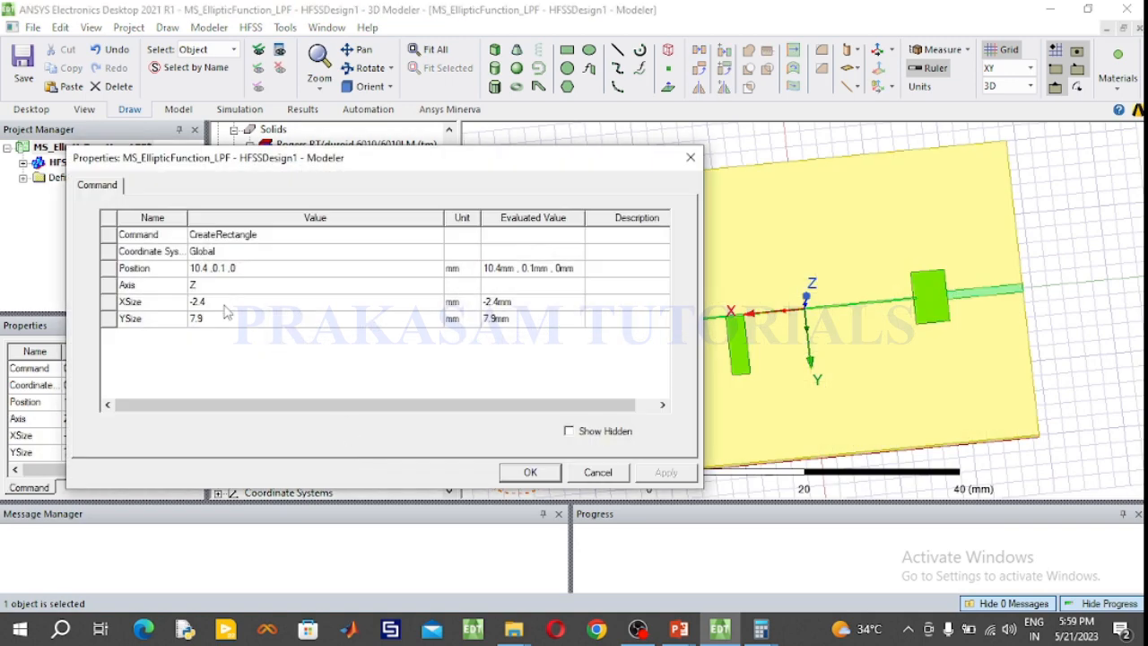
left_click(225, 303)
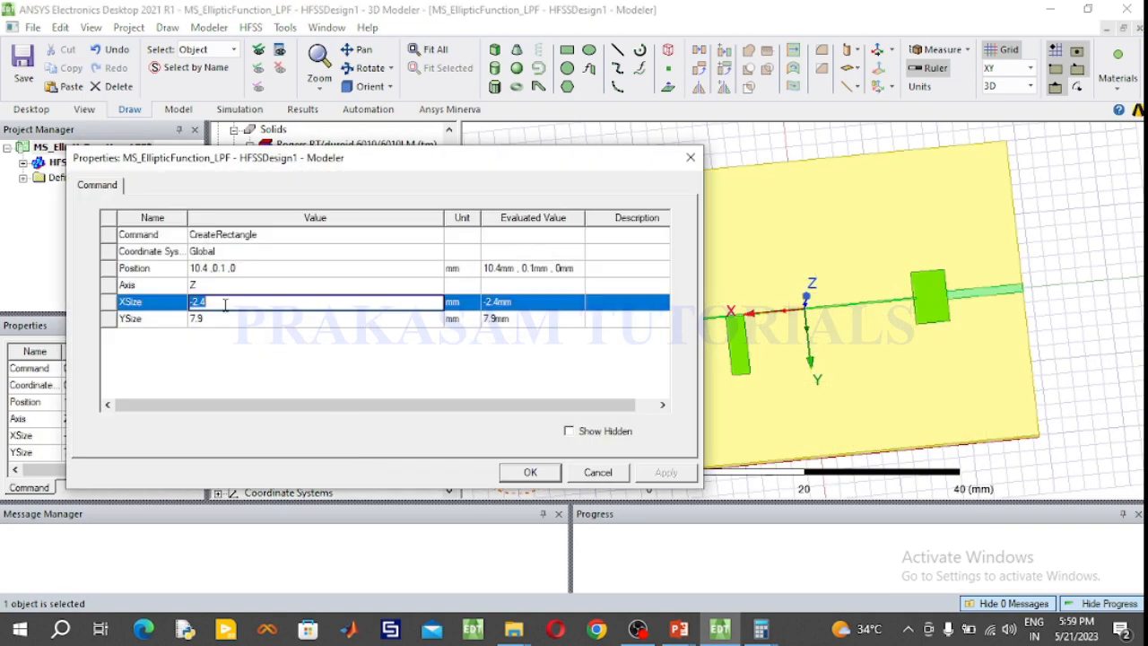
left_click_drag(225, 305, 186, 310)
type("0.2")
left_click(206, 318)
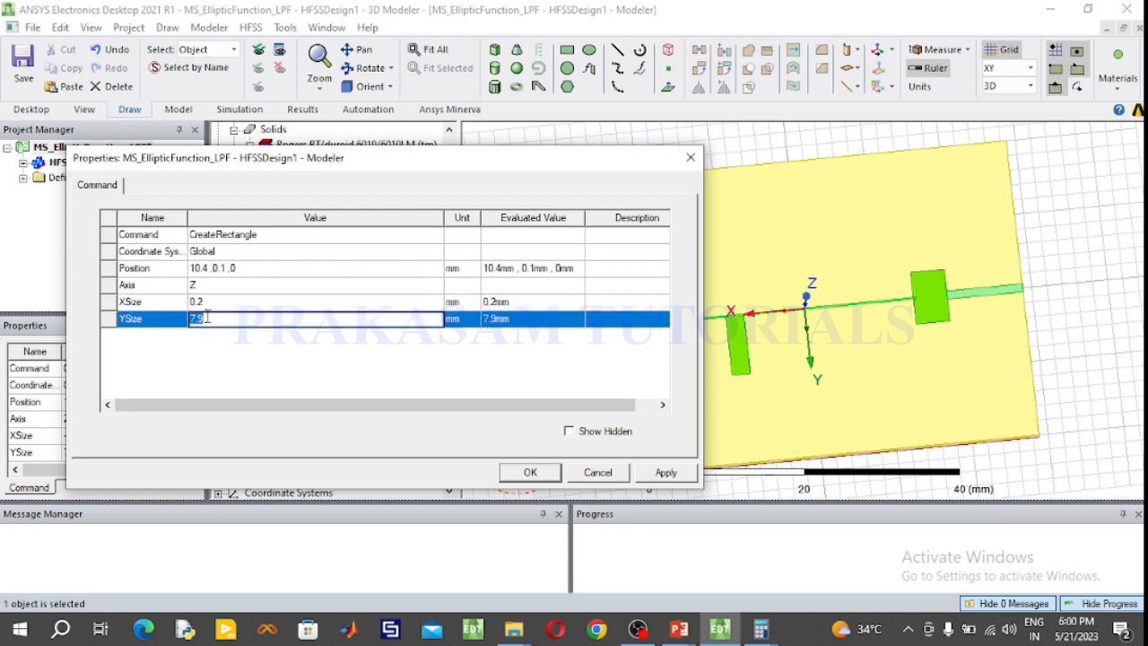
type("2.98")
Switch to the PowerPoint layout slide to work out where L2 joins the main line, and return to HFSS.
mouse_move(680, 628)
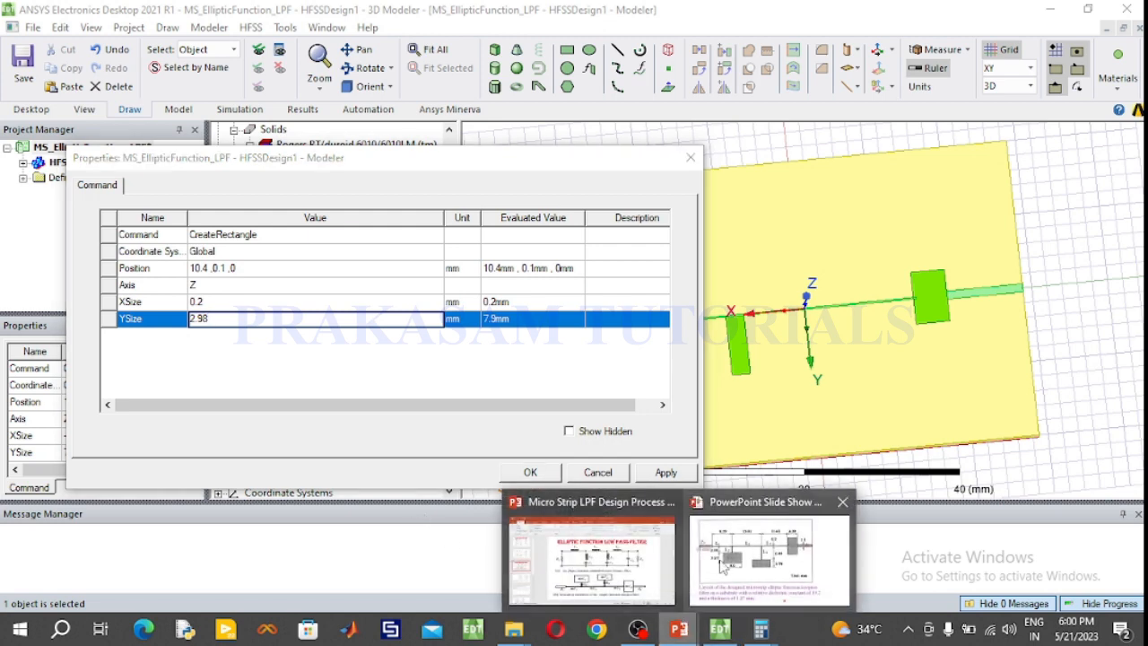
left_click(754, 552)
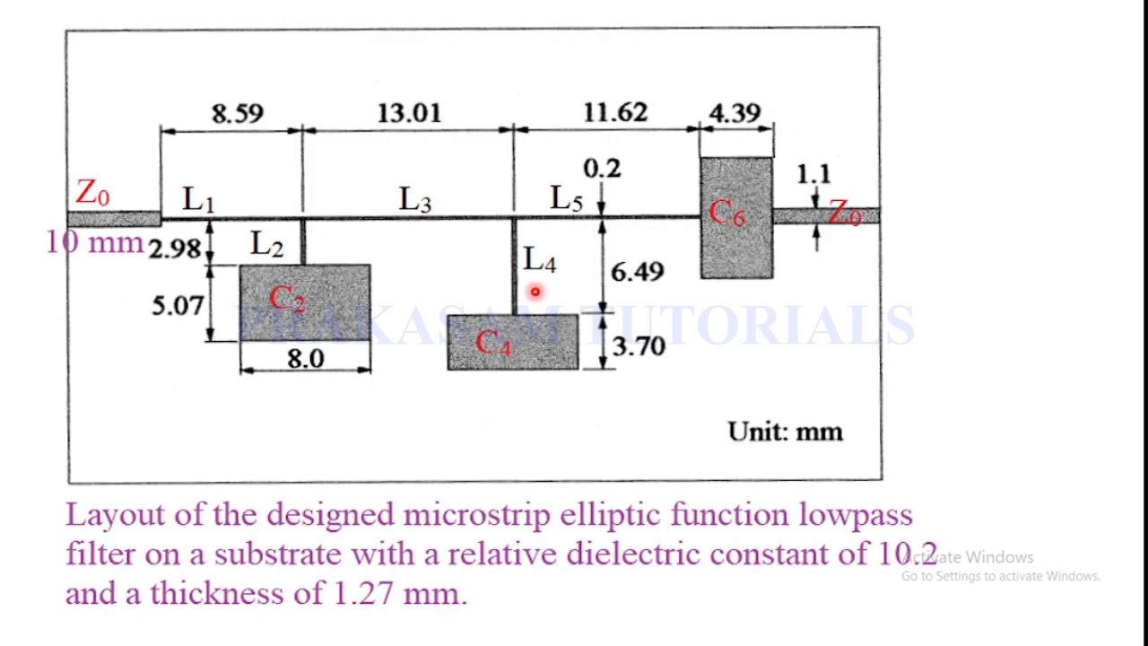
key("Escape")
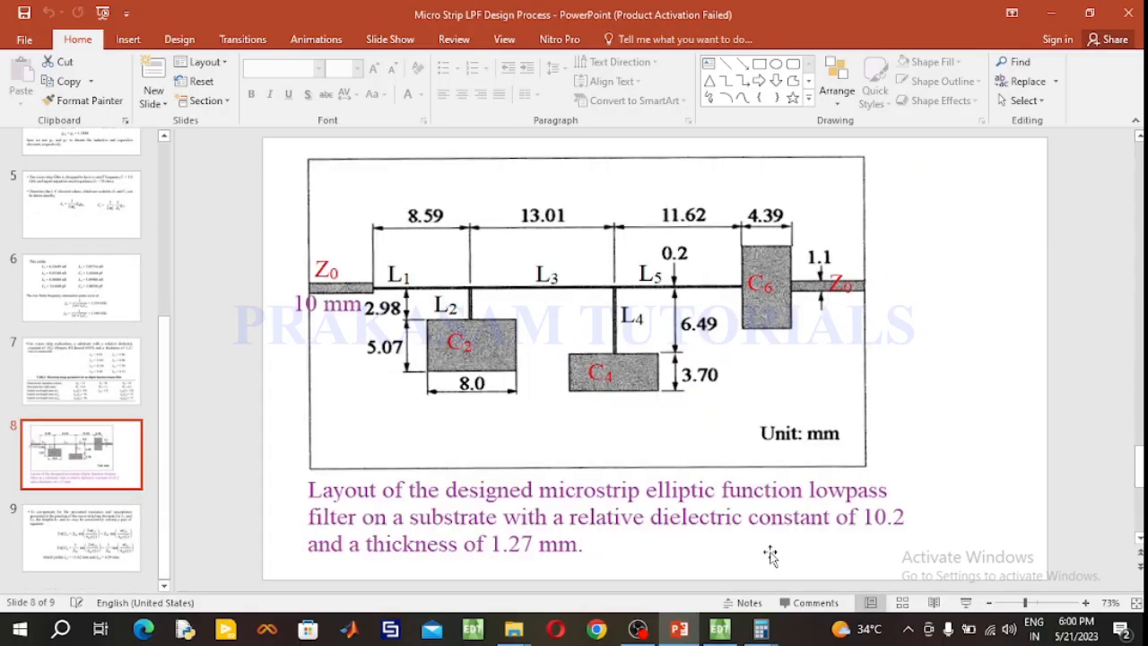
left_click(965, 604)
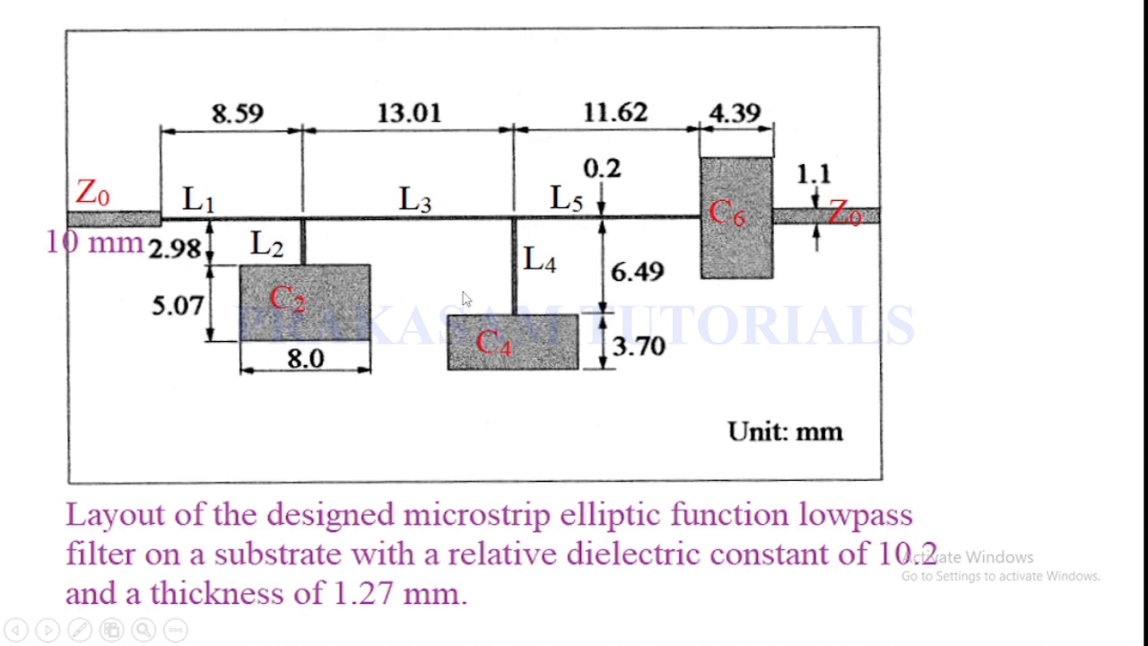
key("super")
left_click(721, 631)
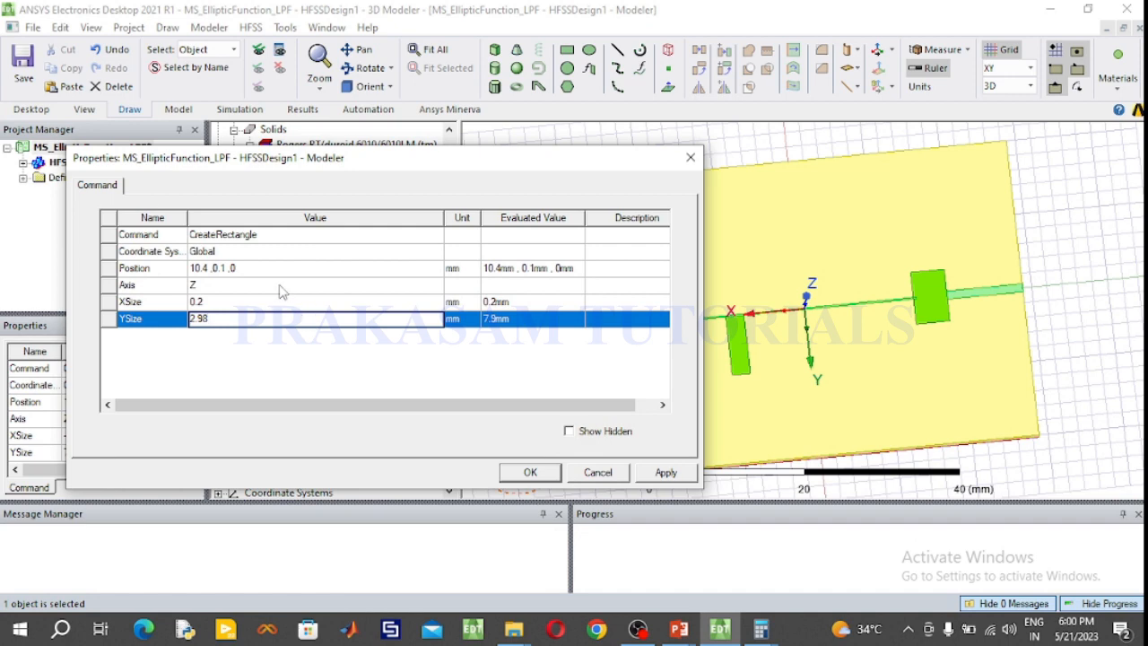
left_click(203, 273)
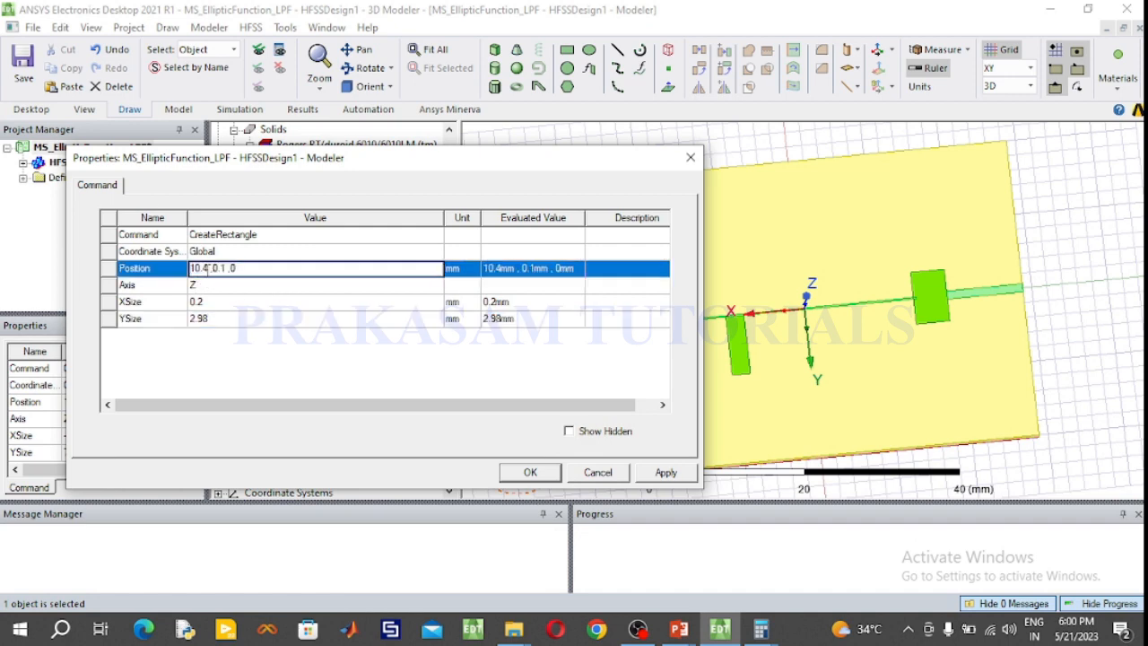
mouse_move(679, 630)
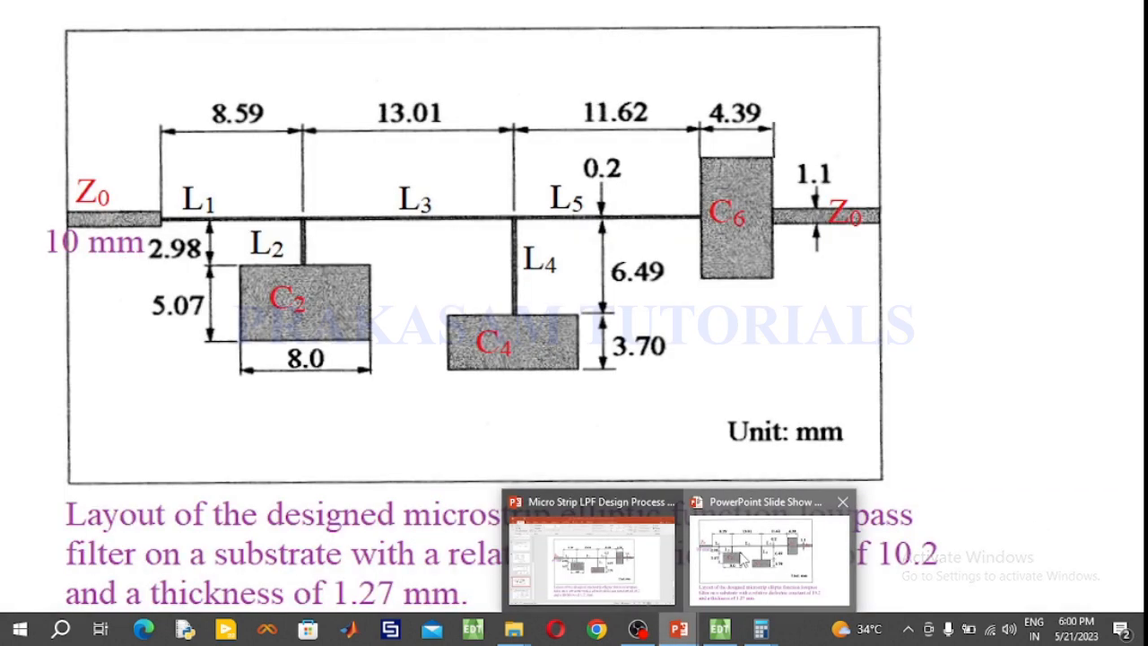
left_click(741, 558)
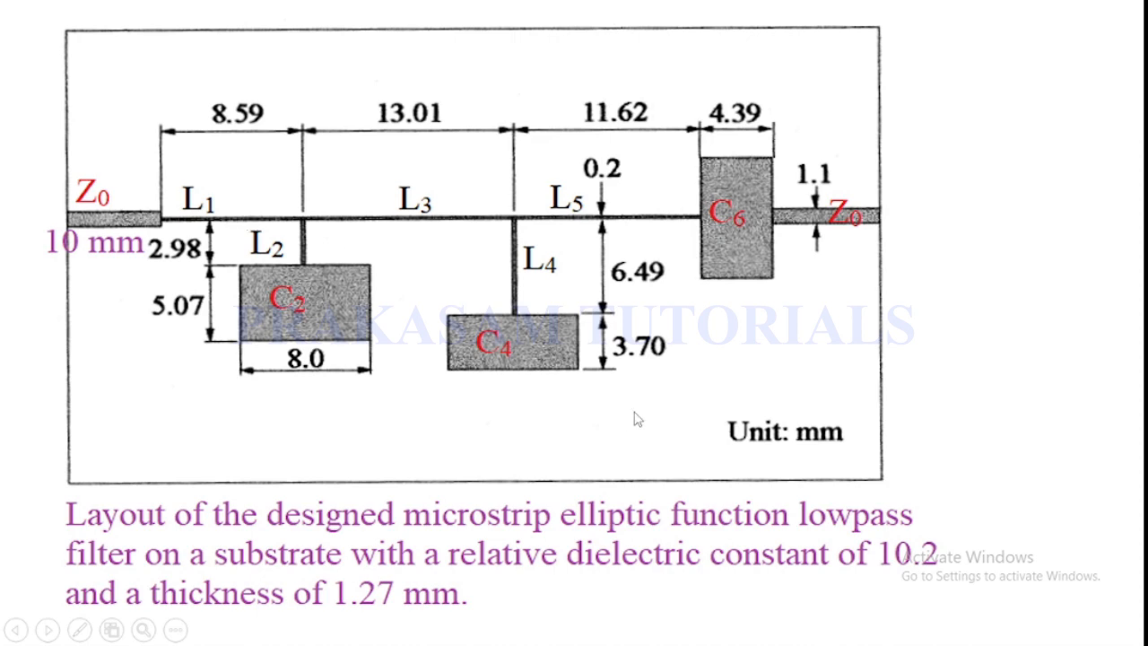
key("super")
left_click(720, 628)
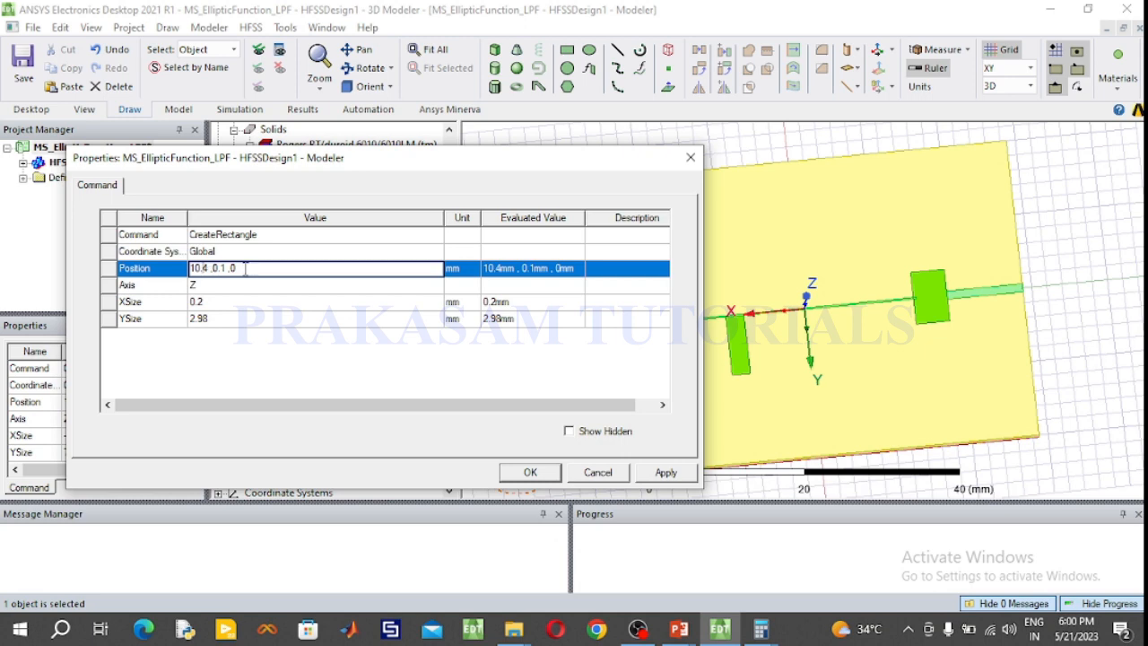
Set the L2 rectangle's position to 8.59, 0.1, 0 mm and check its junction with the thin line.
left_click_drag(245, 267, 152, 274)
type("8")
type(",0")
left_click(536, 472)
scroll(731, 342, "up", 4)
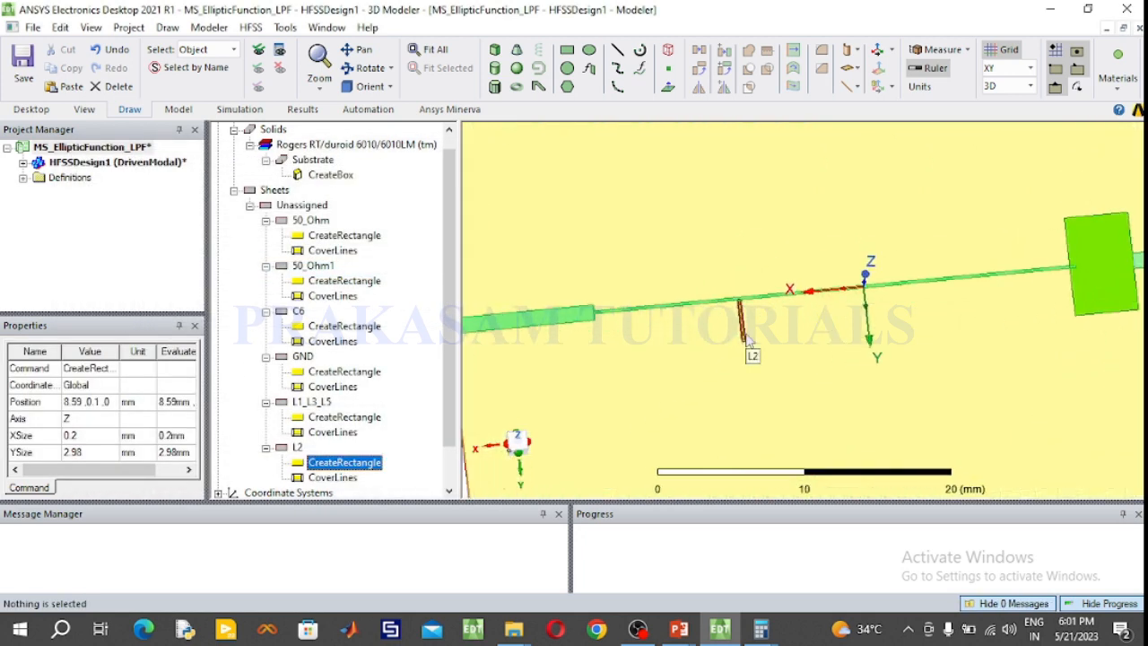
scroll(749, 339, "down", 1)
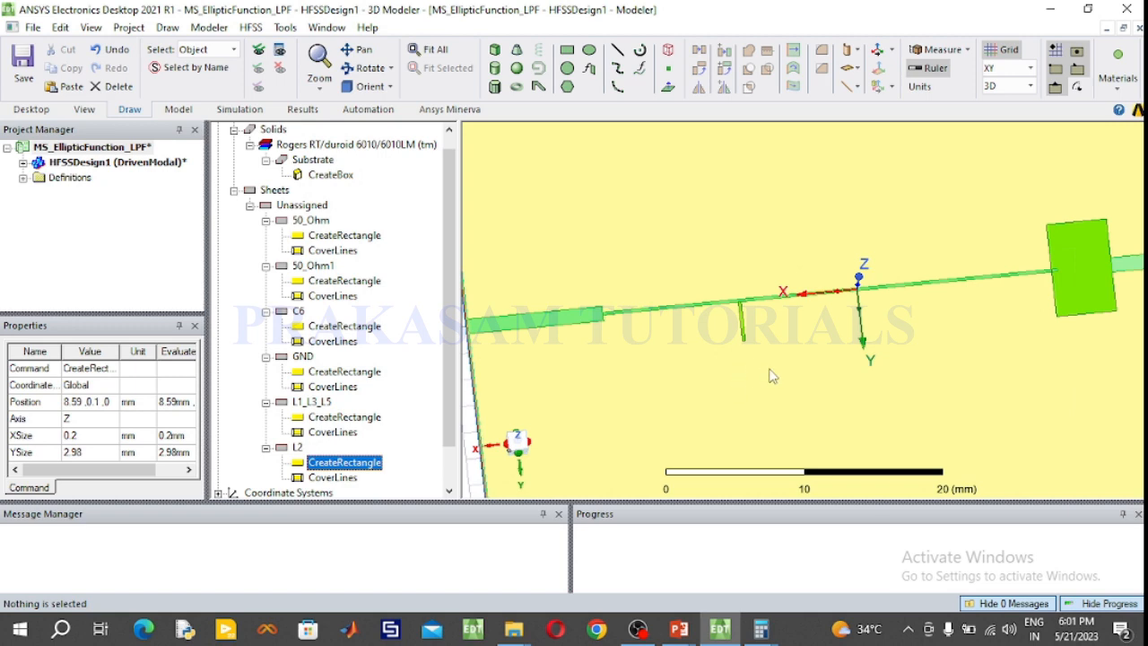
Draw a rectangle about 6 by 4 mm just beyond the free end of L2, starting at about 12, 4, 0 mm.
left_click(567, 51)
left_click(702, 358)
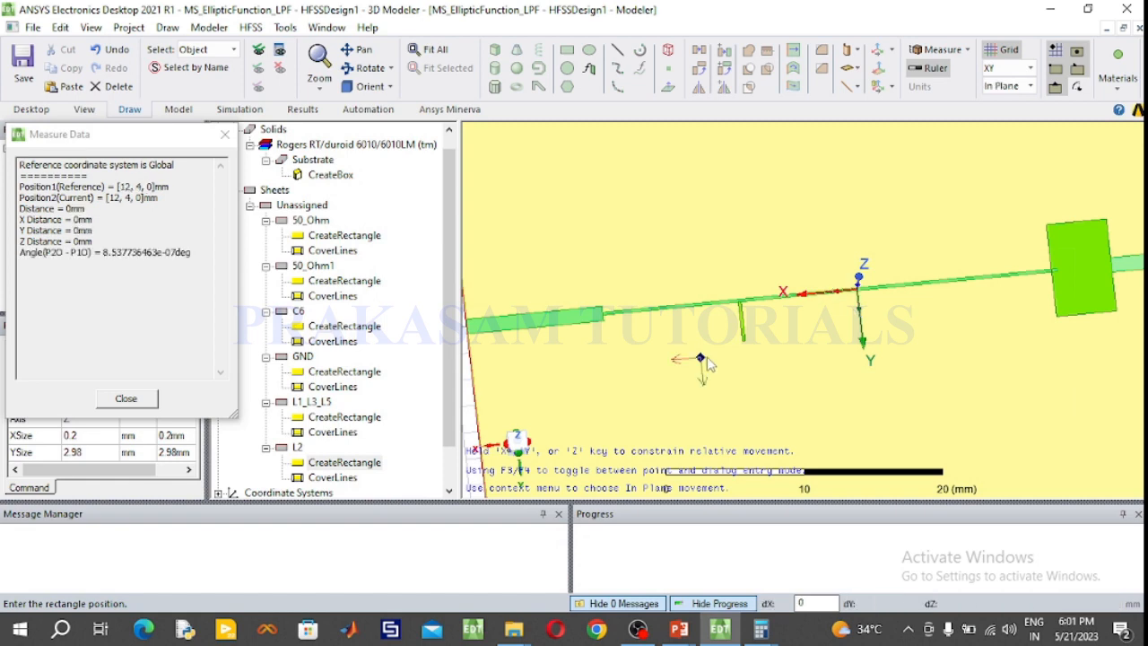
left_click(786, 408)
Rename the new rectangle below L2 as C2 and set its colour to lime green.
double_click(316, 447)
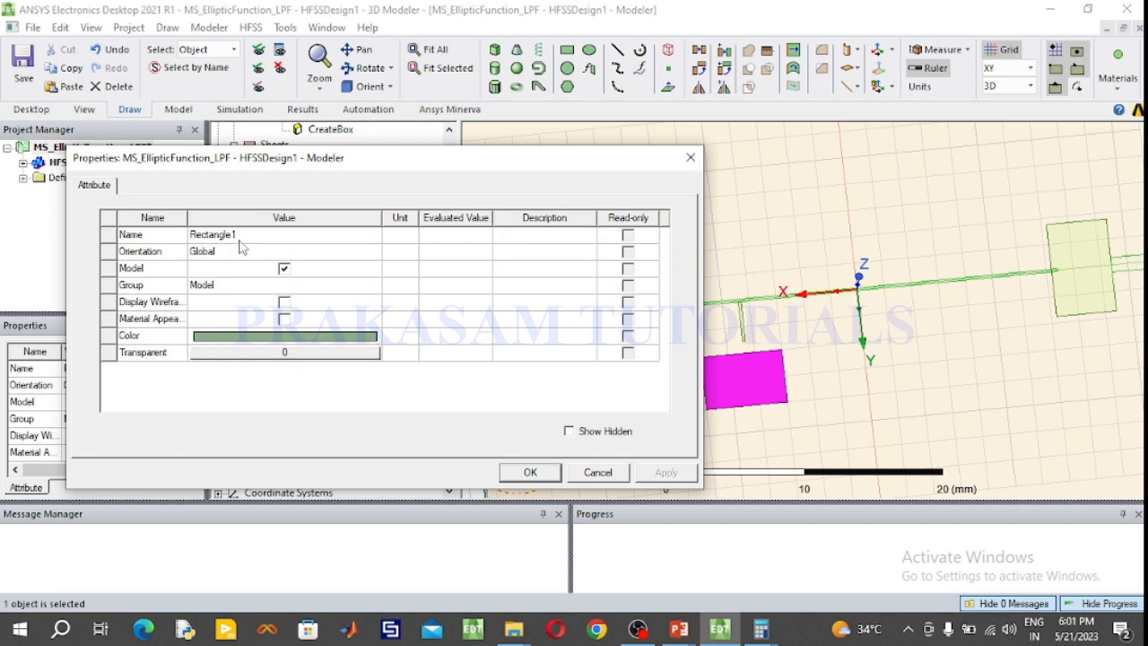
double_click(241, 235)
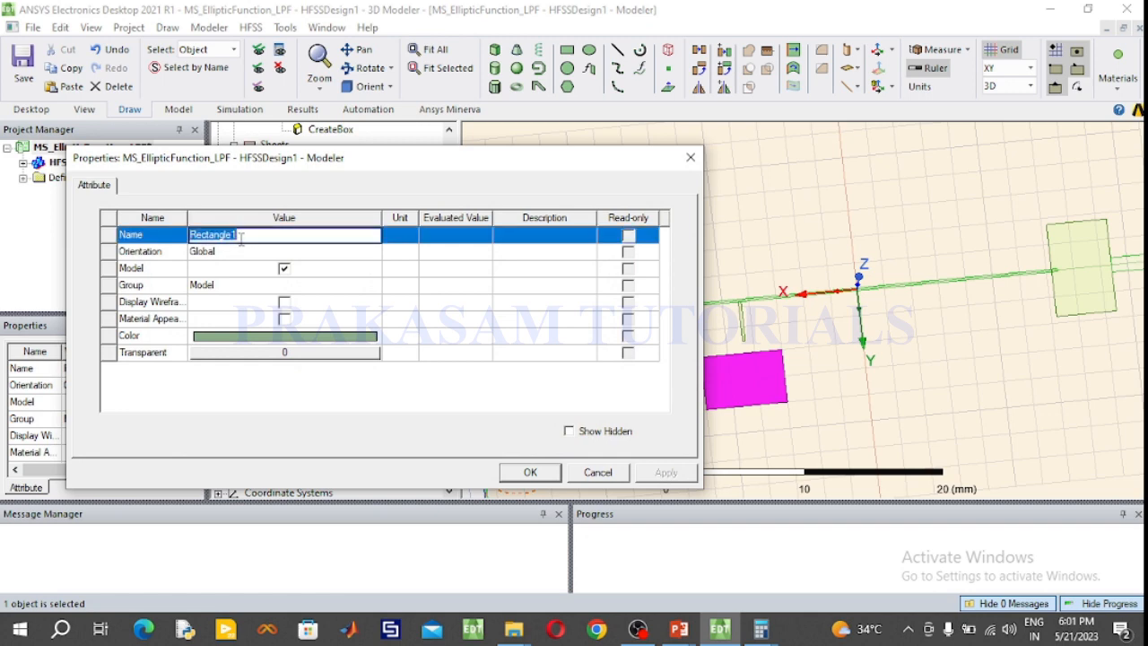
type("C2")
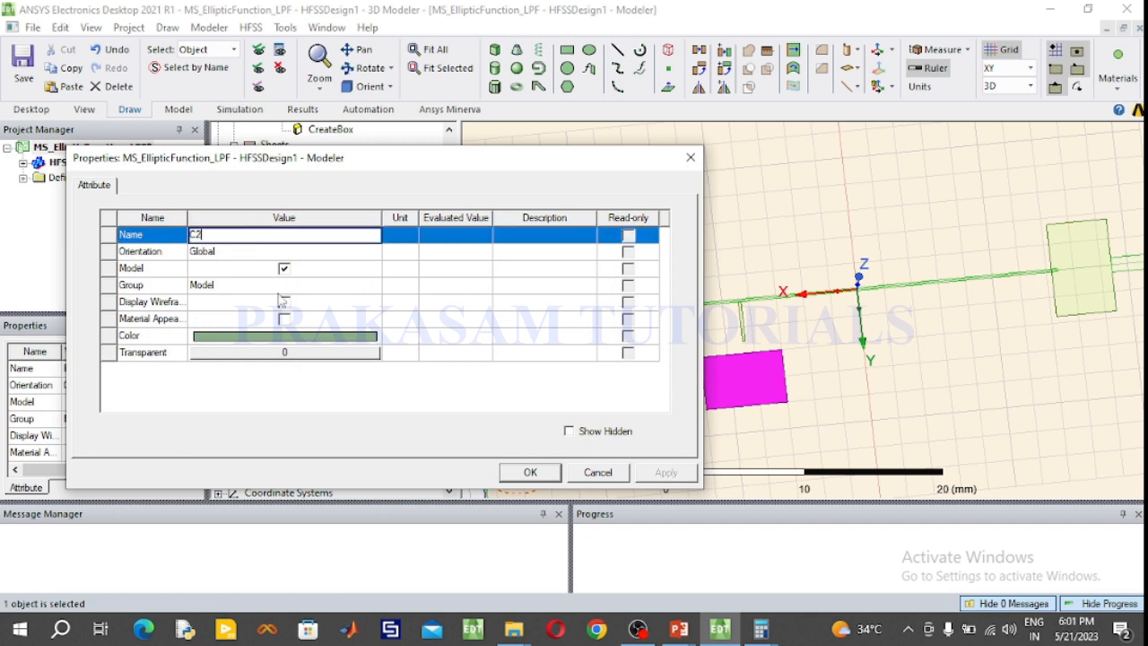
left_click(289, 337)
left_click(258, 252)
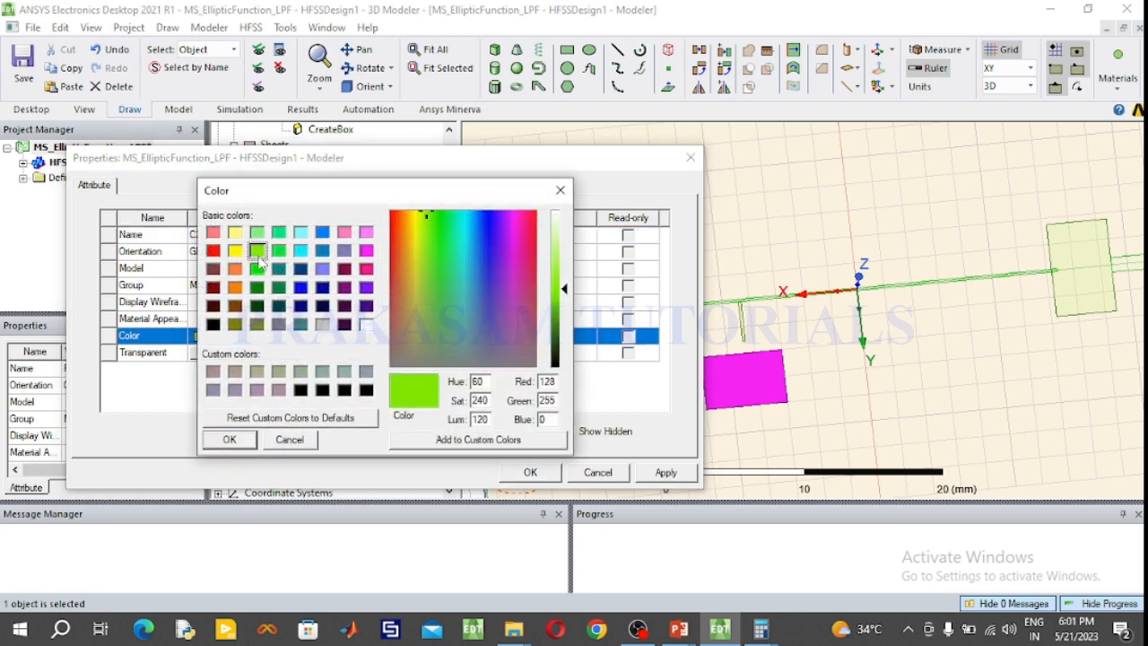
left_click(230, 438)
left_click(535, 473)
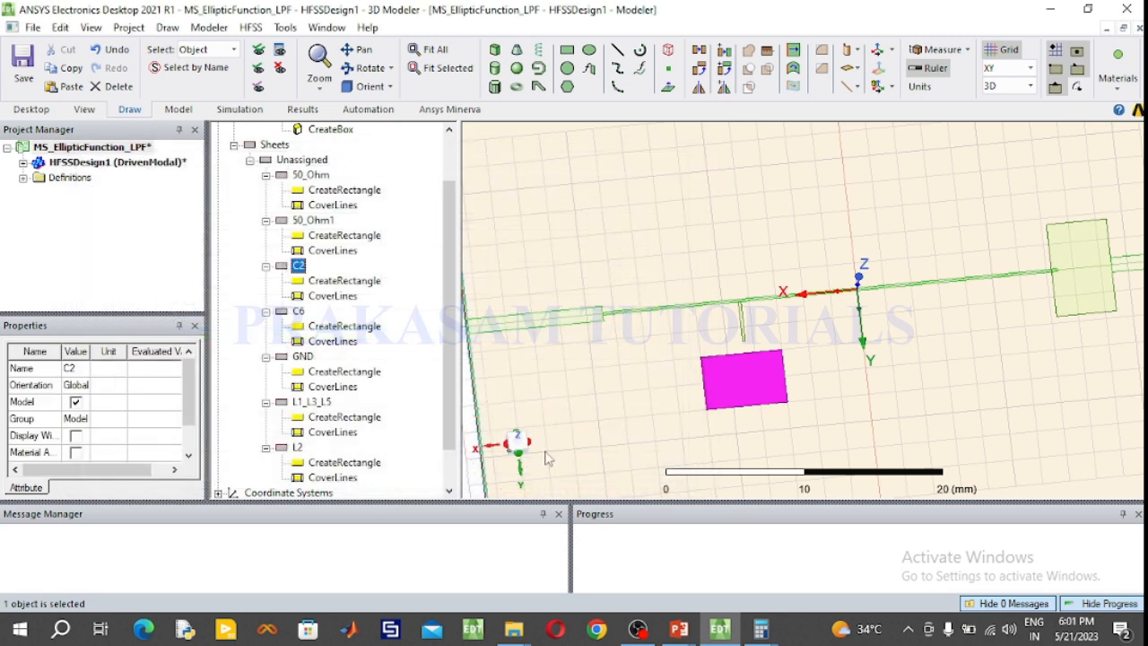
Open the C2 rectangle's dimensions, consult the PowerPoint layout slide for the C2 patch, and return to HFSS.
double_click(343, 283)
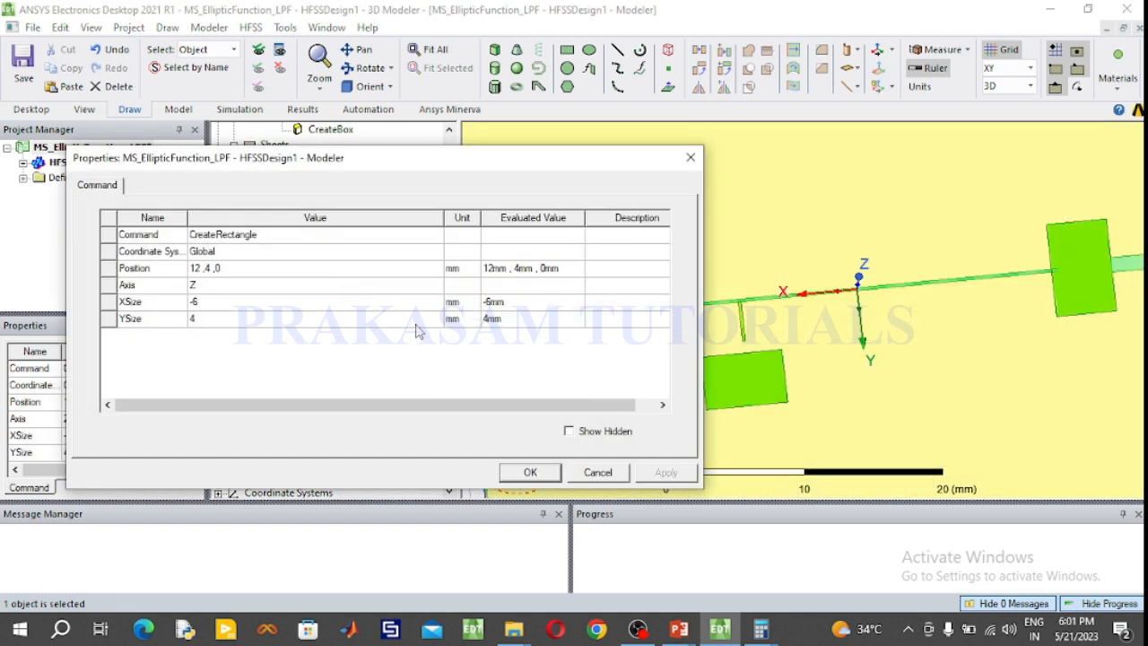
key("super")
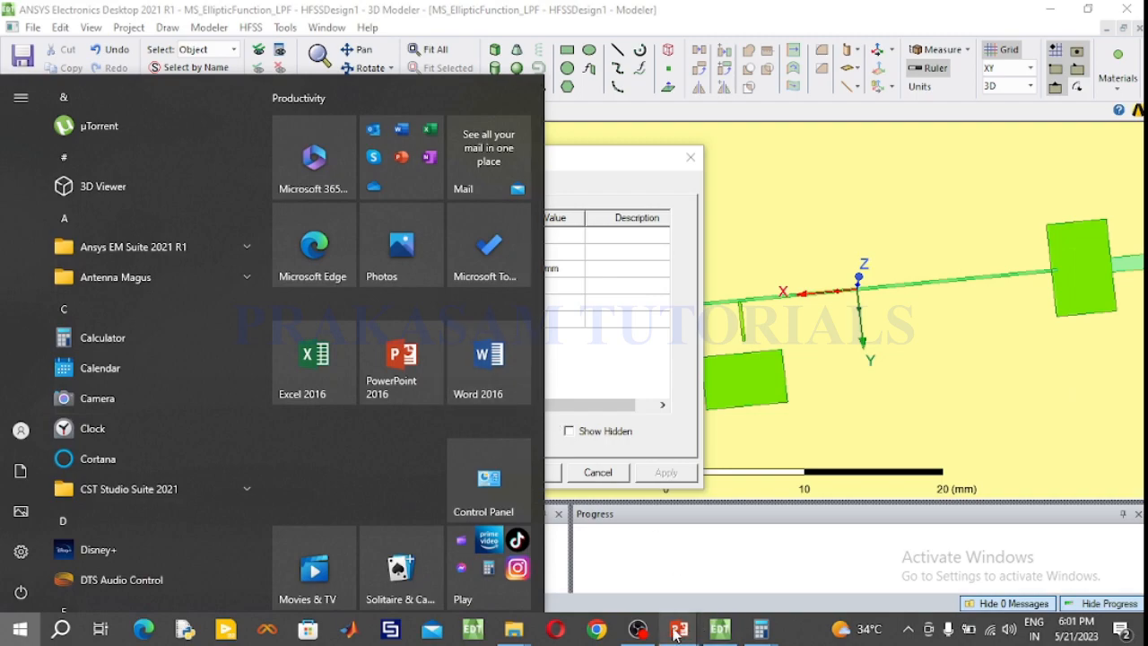
mouse_move(677, 635)
left_click(731, 570)
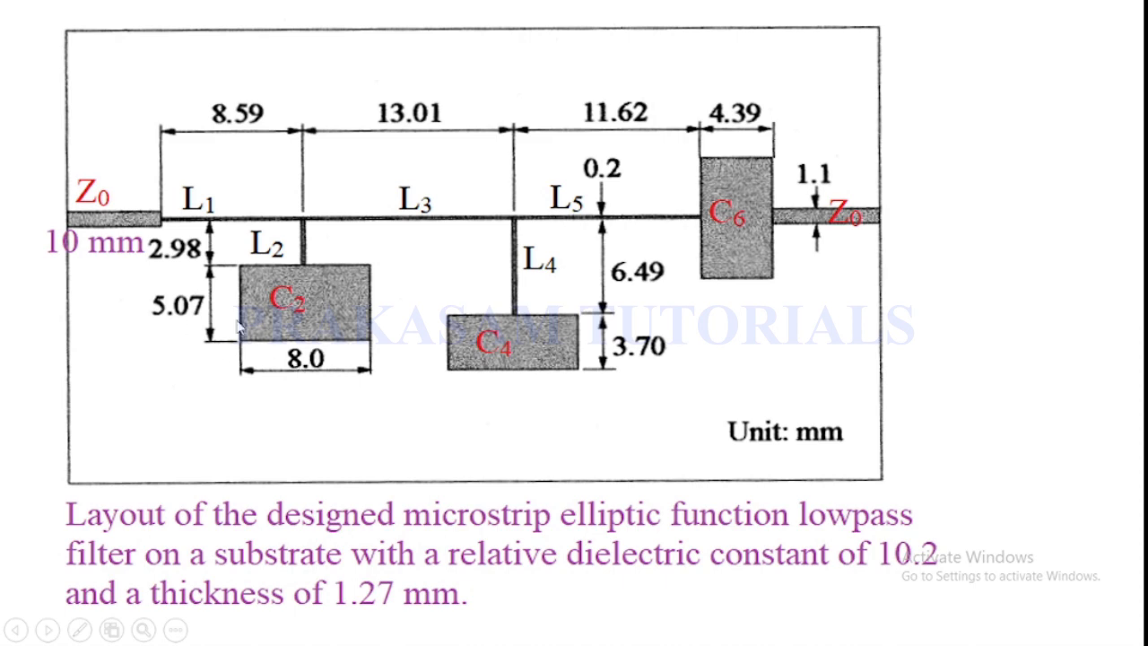
key("super")
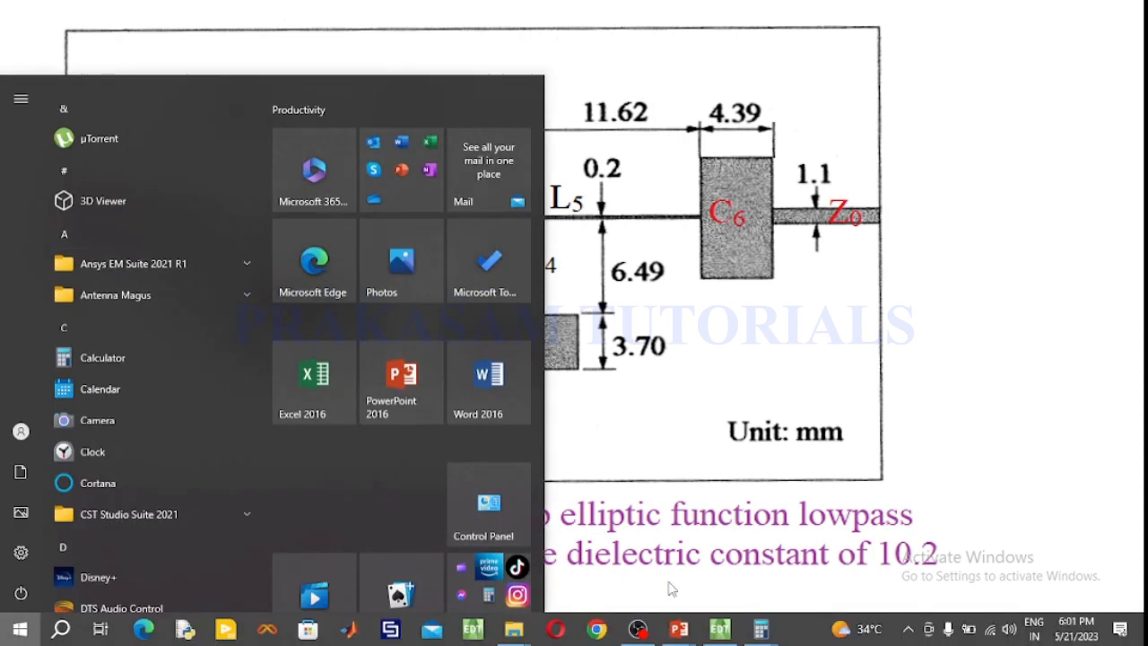
left_click(723, 632)
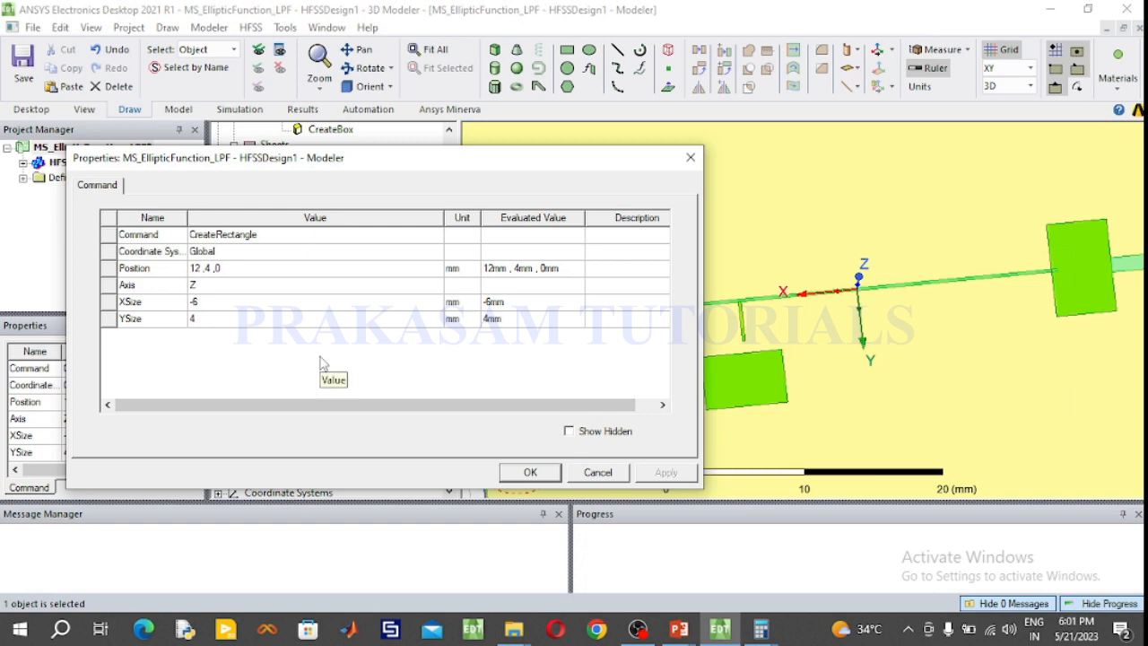
Set the C2 rectangle's XSize to 8 mm and YSize to 5.07 mm.
left_click(220, 303)
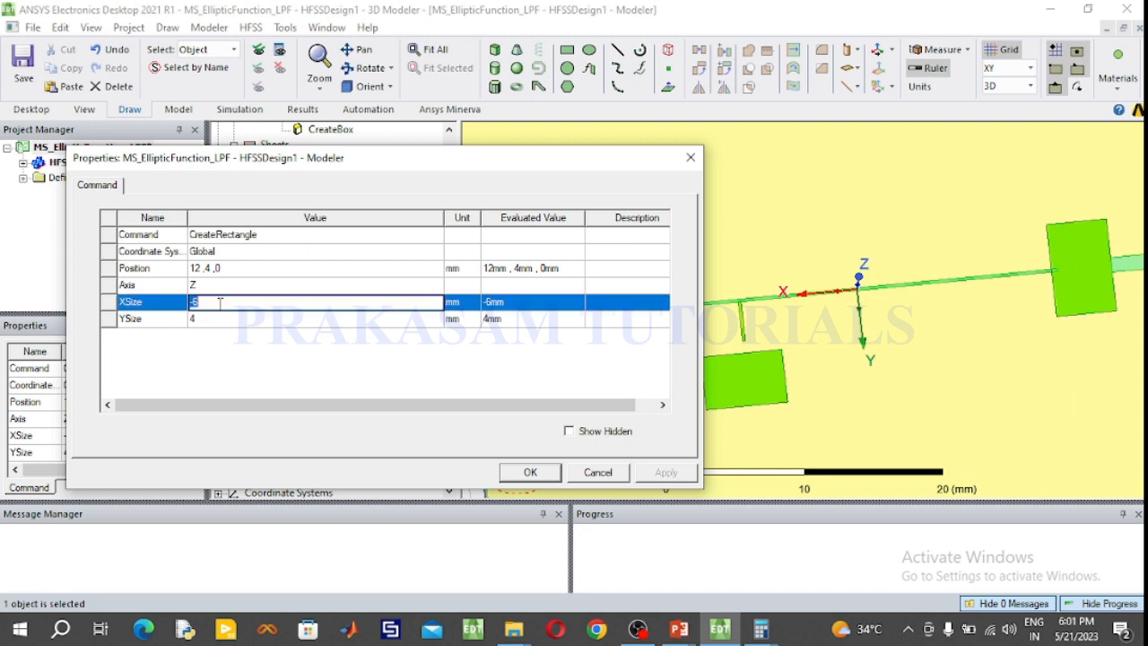
type("8")
left_click(208, 318)
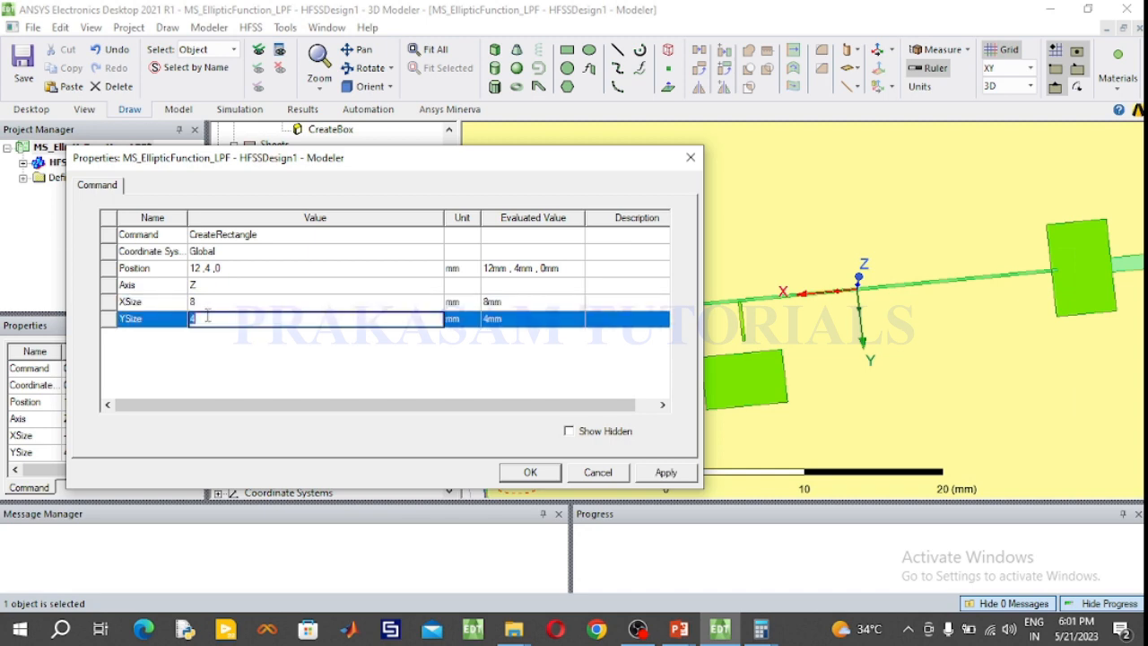
type("5.07")
Set the C2 rectangle's position to 4.69, 2.98, 0 mm and check its alignment with the end of L2.
left_click(235, 268)
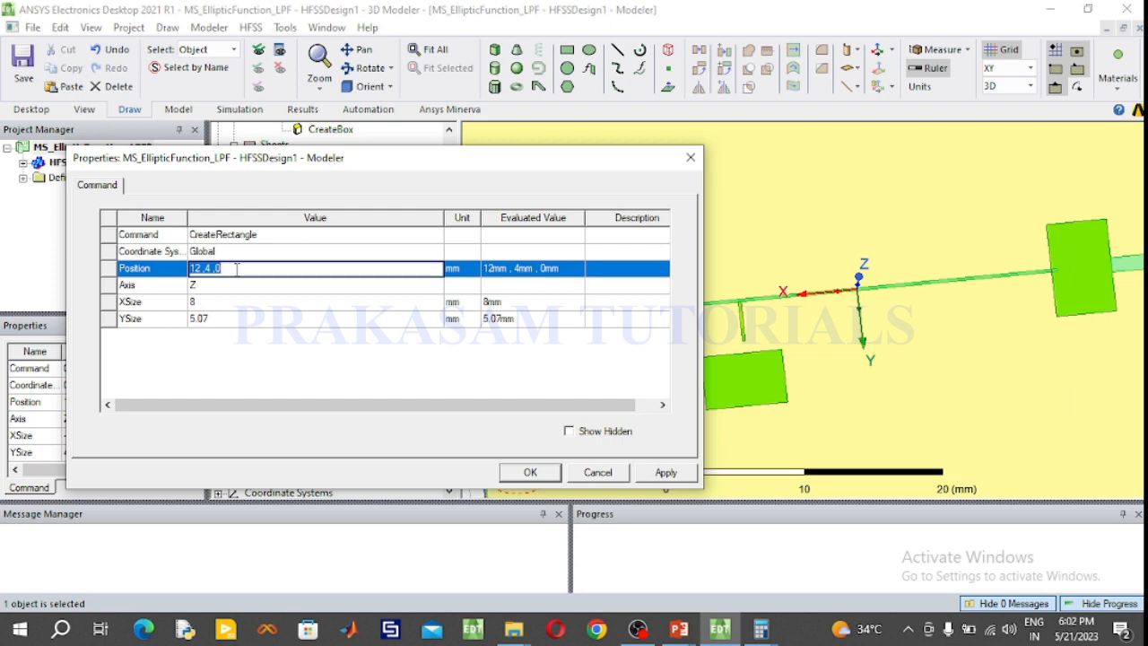
type("4,")
type("69,")
type("2")
type(".9")
type("8")
type(", 0")
left_click(525, 473)
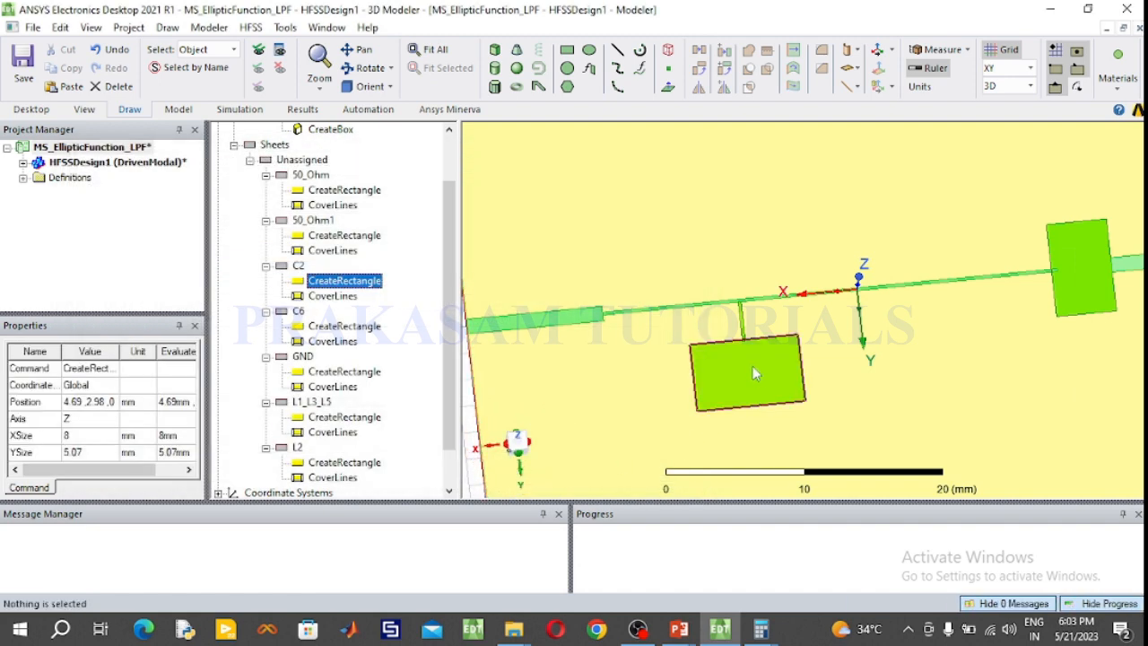
scroll(747, 364, "up", 1)
scroll(746, 366, "down", 1)
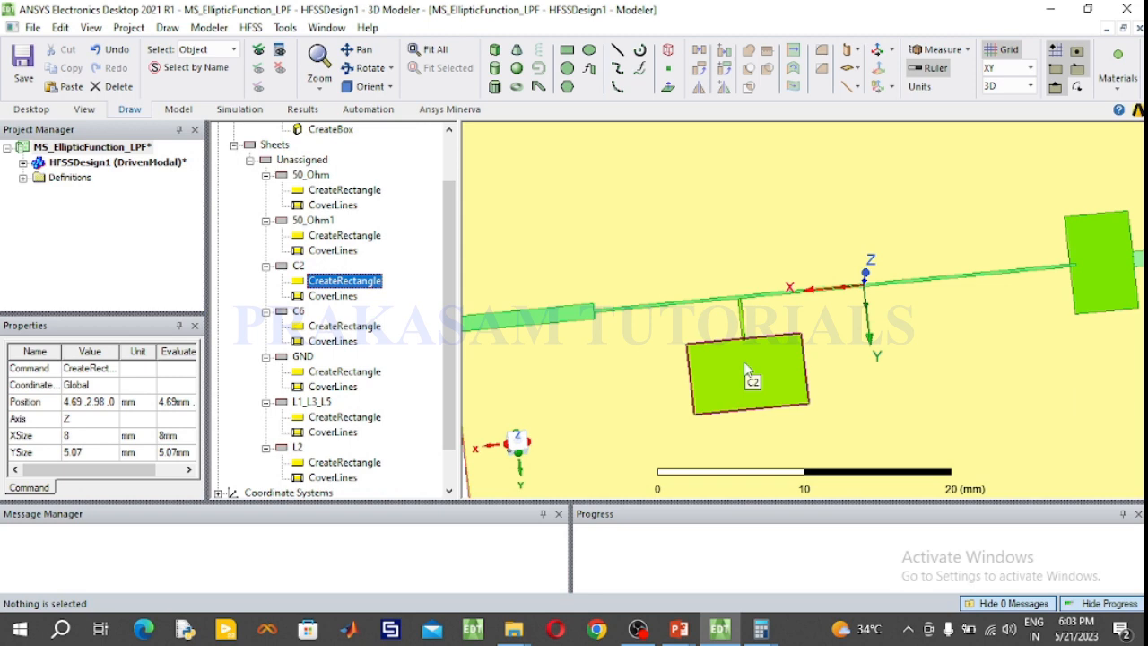
Draw a rectangle about 2 mm wide and 6 mm long in the +Y direction from the main line, starting at -4, 0, 0 mm.
left_click(567, 49)
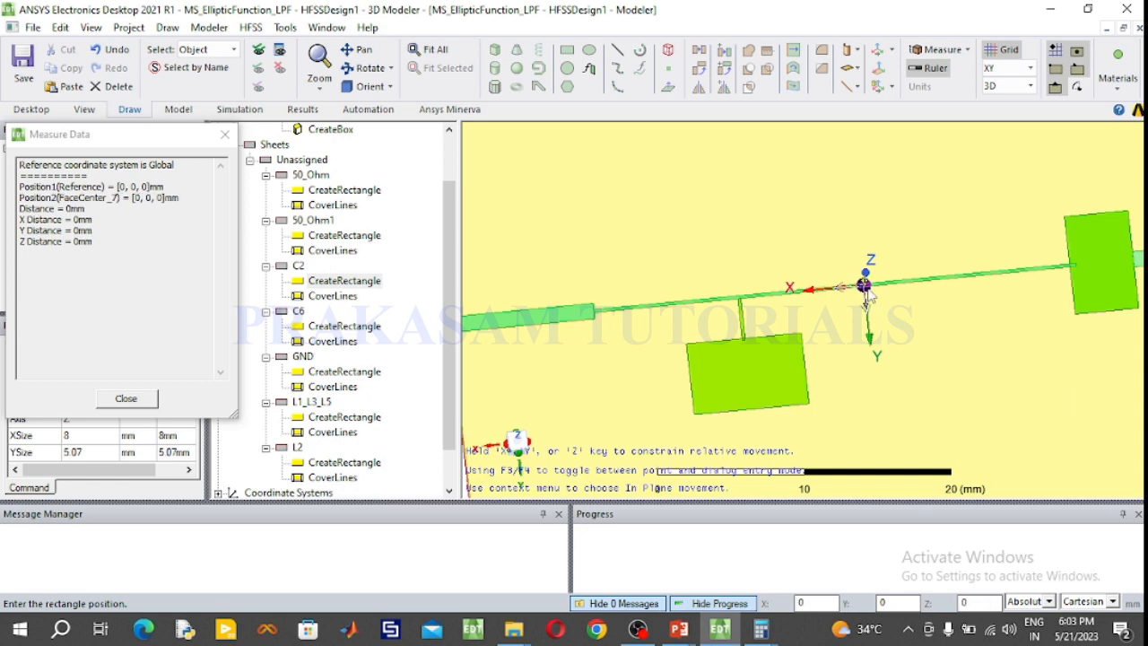
left_click(921, 280)
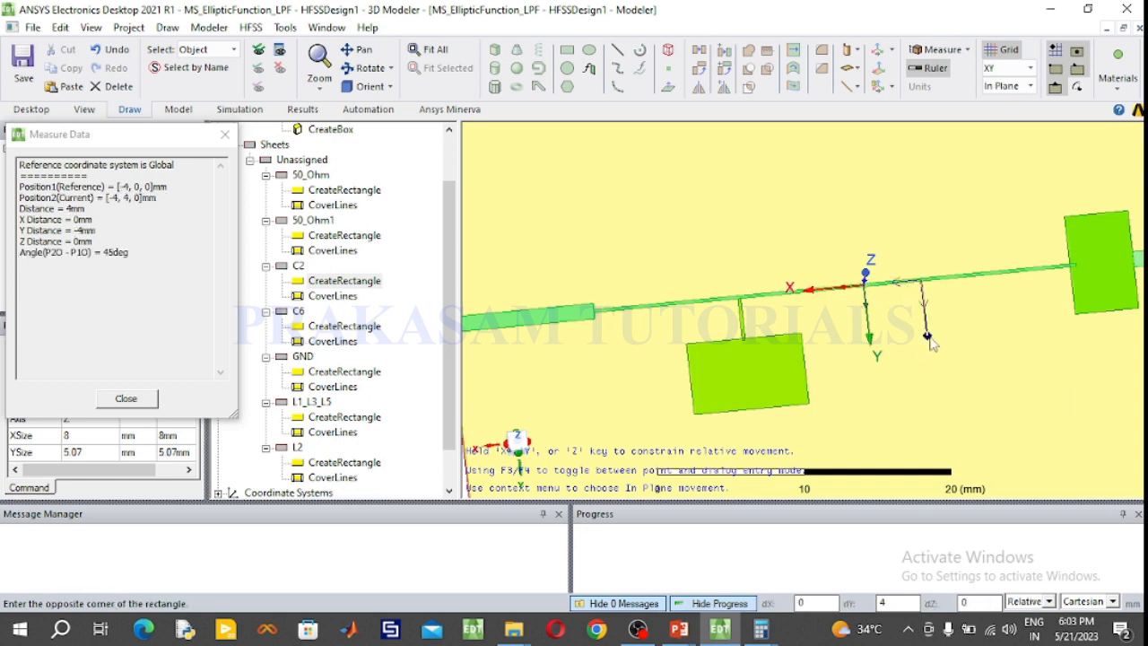
left_click(959, 360)
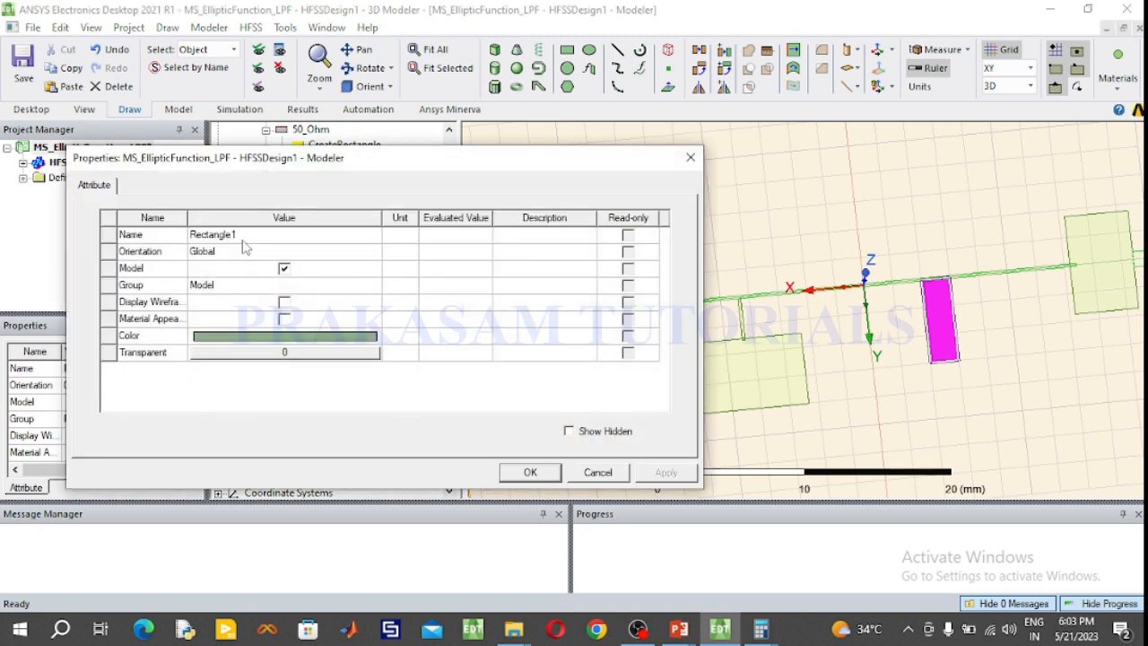
Rename the new rectangle below the main line as L4 and set its colour to lime green.
left_click(243, 234)
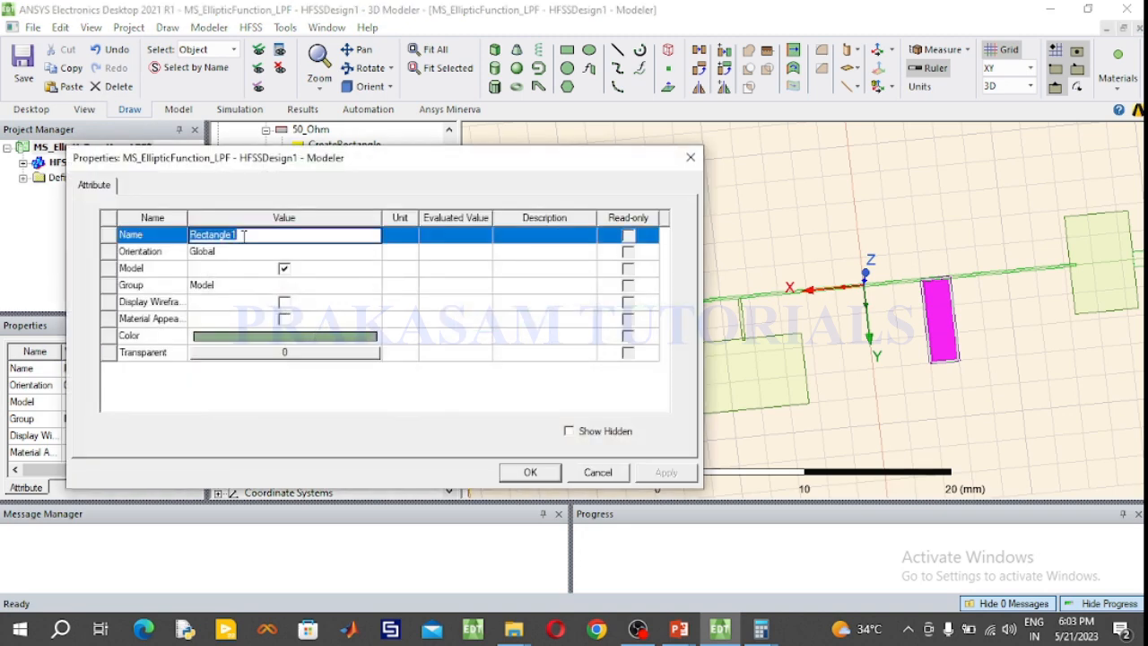
type("L4")
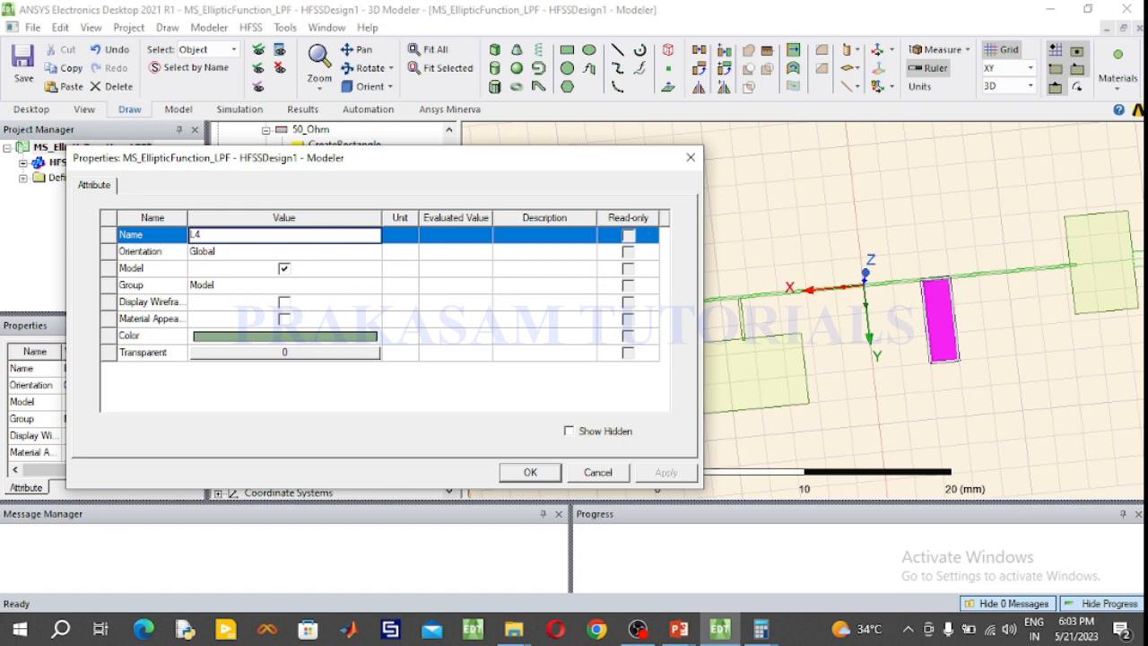
left_click(266, 337)
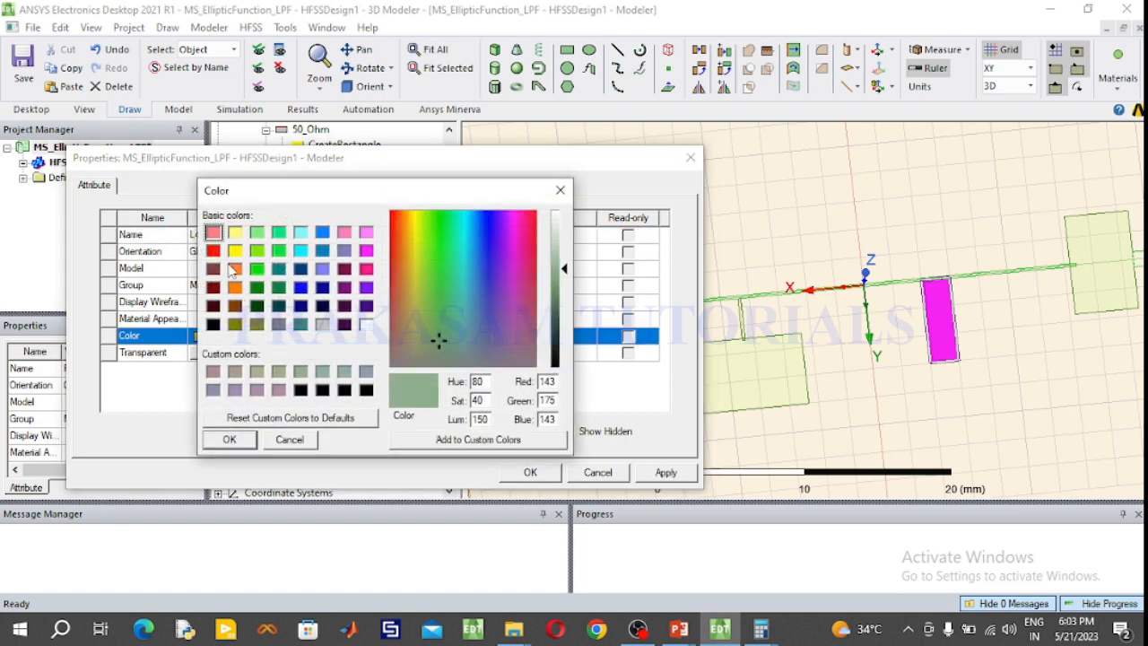
left_click(258, 250)
left_click(246, 440)
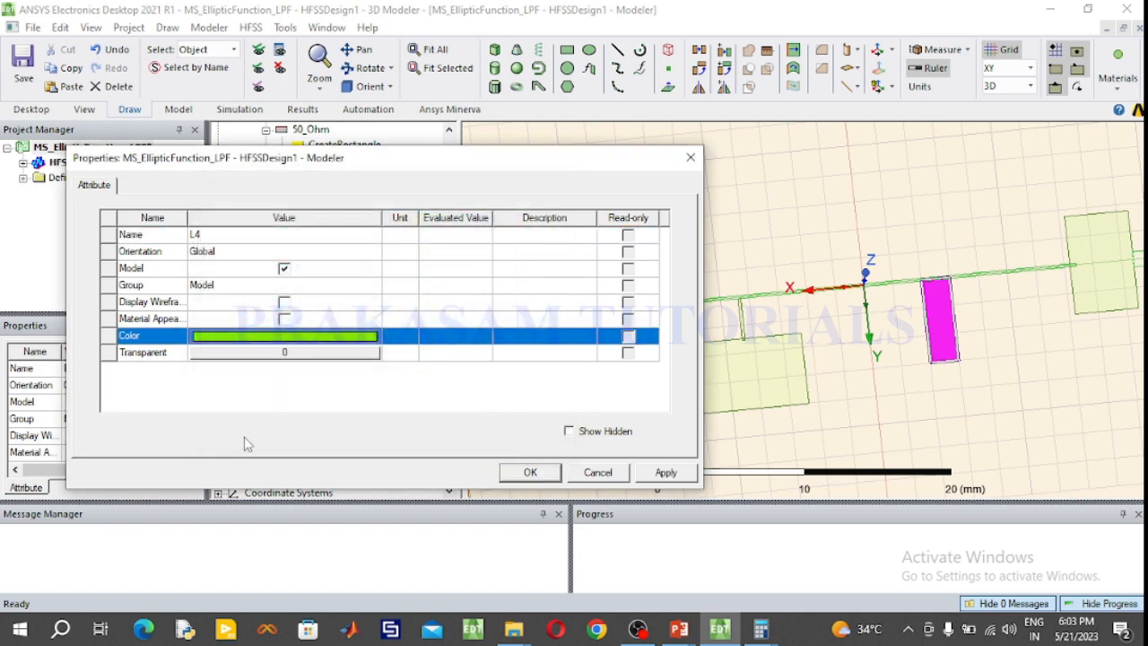
left_click(530, 474)
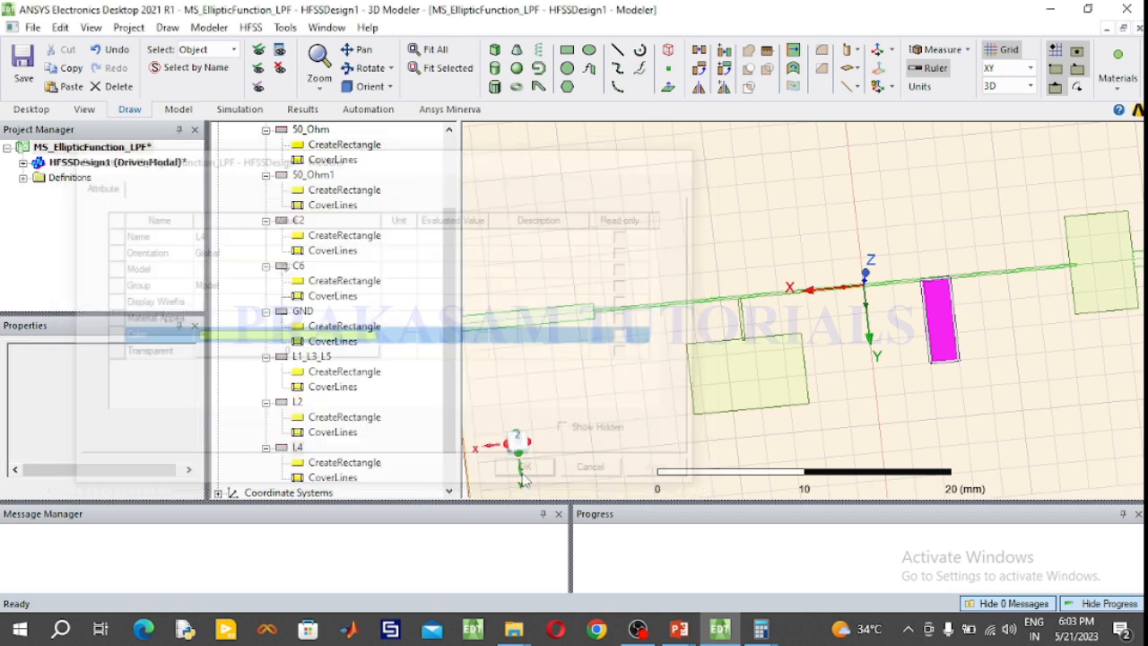
Set the L4 rectangle's XSize to 0.2 mm and YSize to 6.49 mm, keeping its position at -4, 0, 0 mm.
double_click(343, 462)
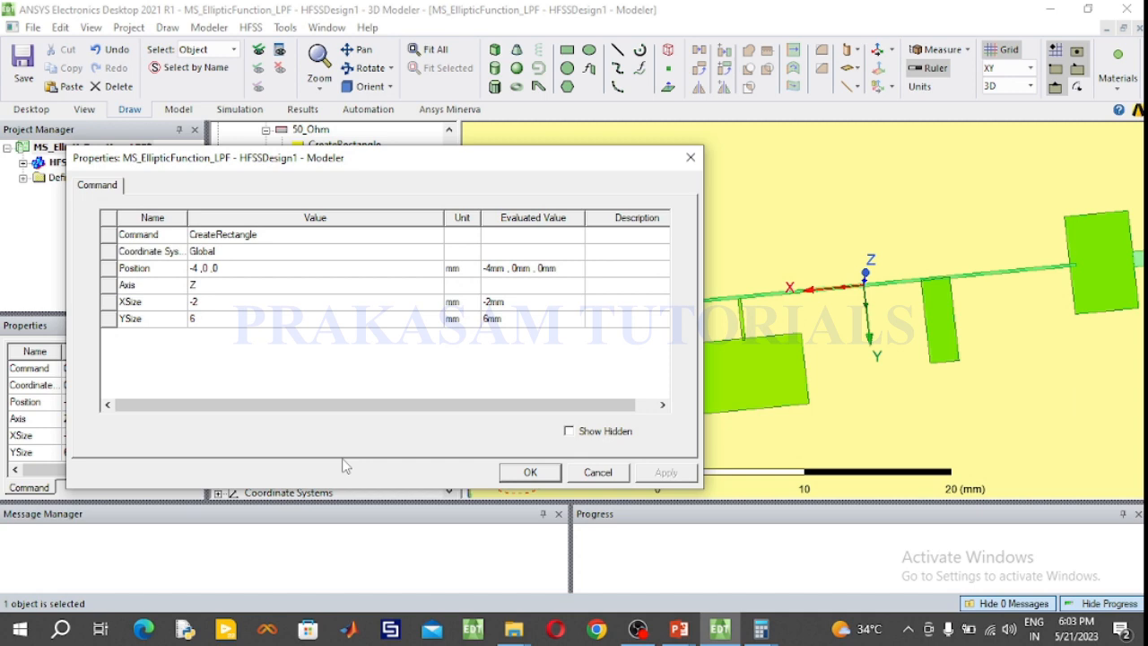
left_click(229, 302)
type("0")
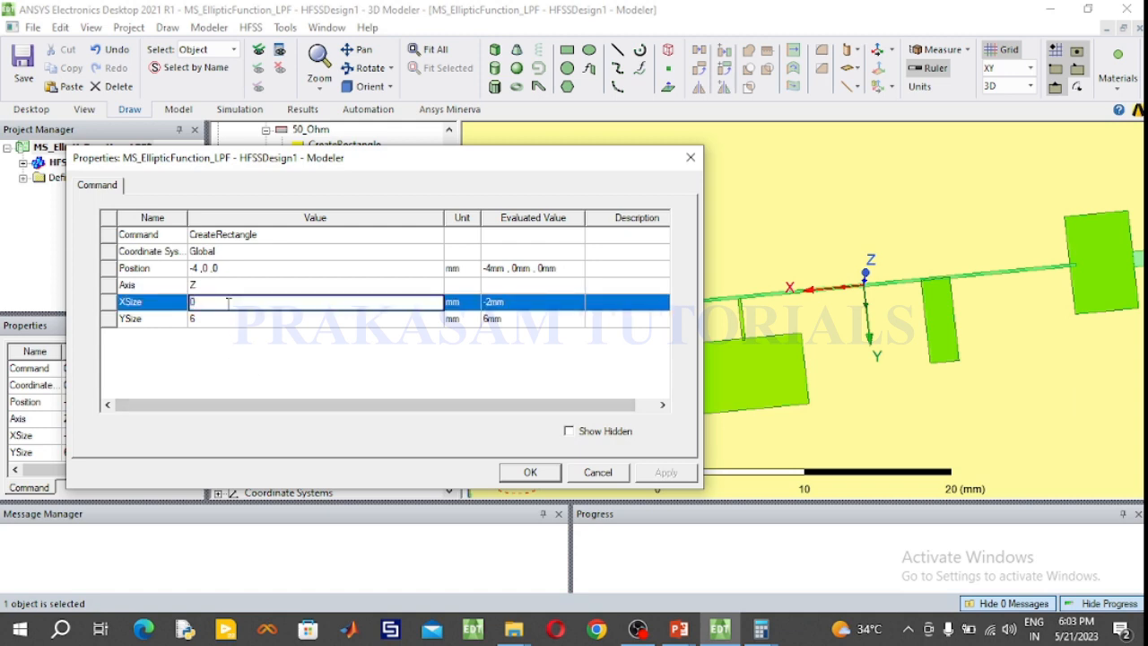
type(".2")
left_click(217, 320)
type(".")
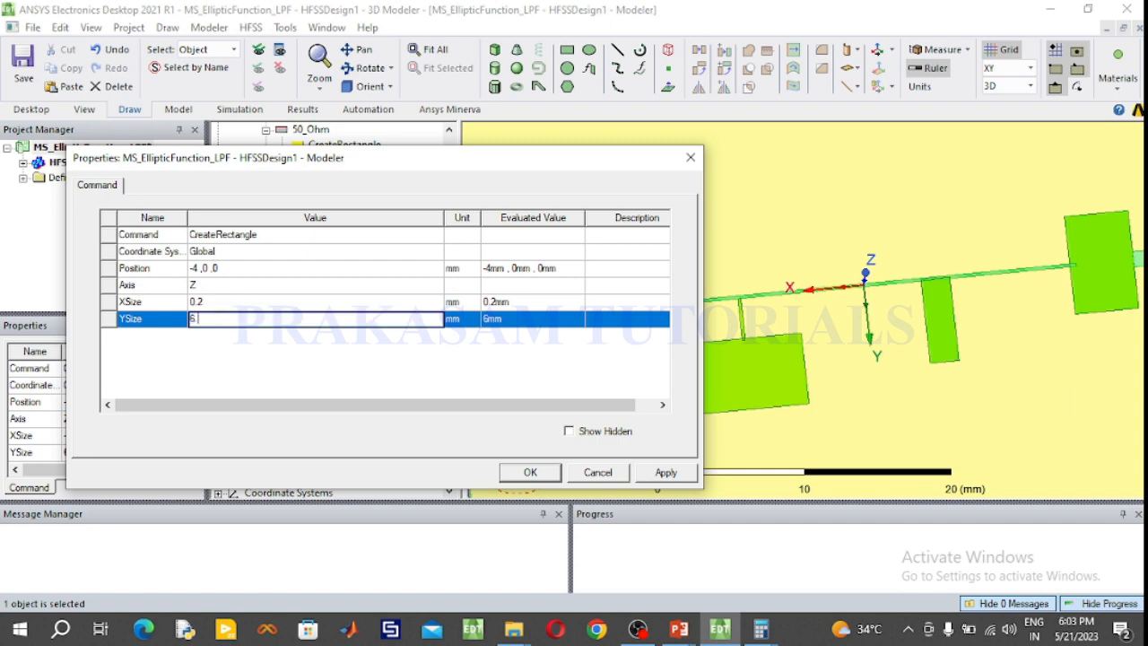
type("49")
left_click(230, 268)
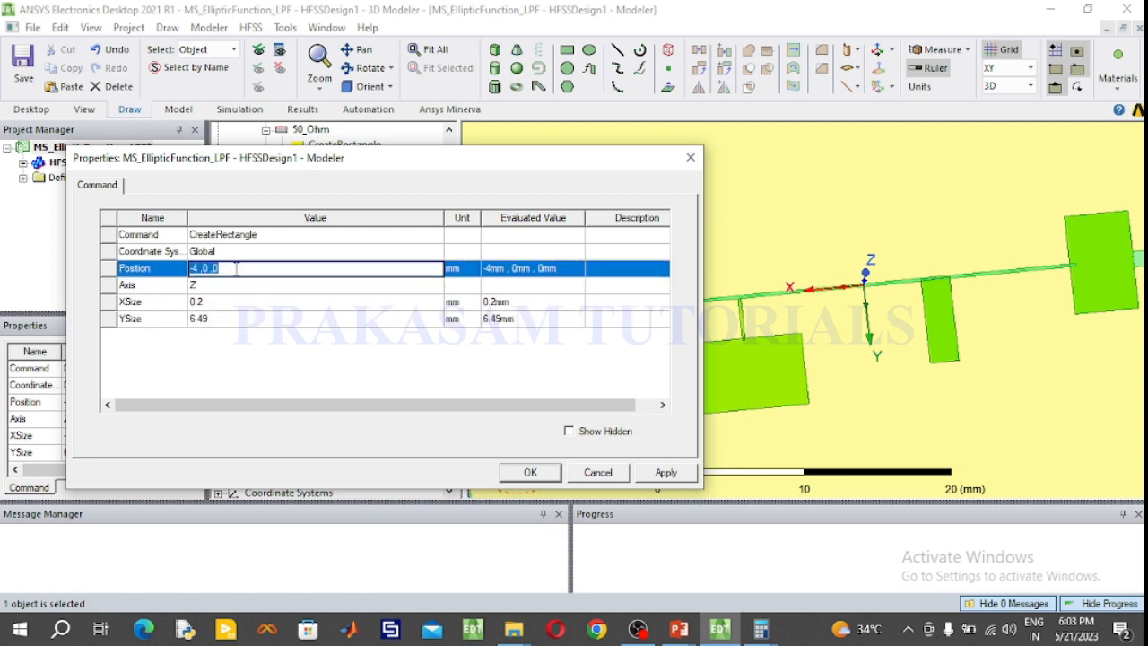
left_click(529, 474)
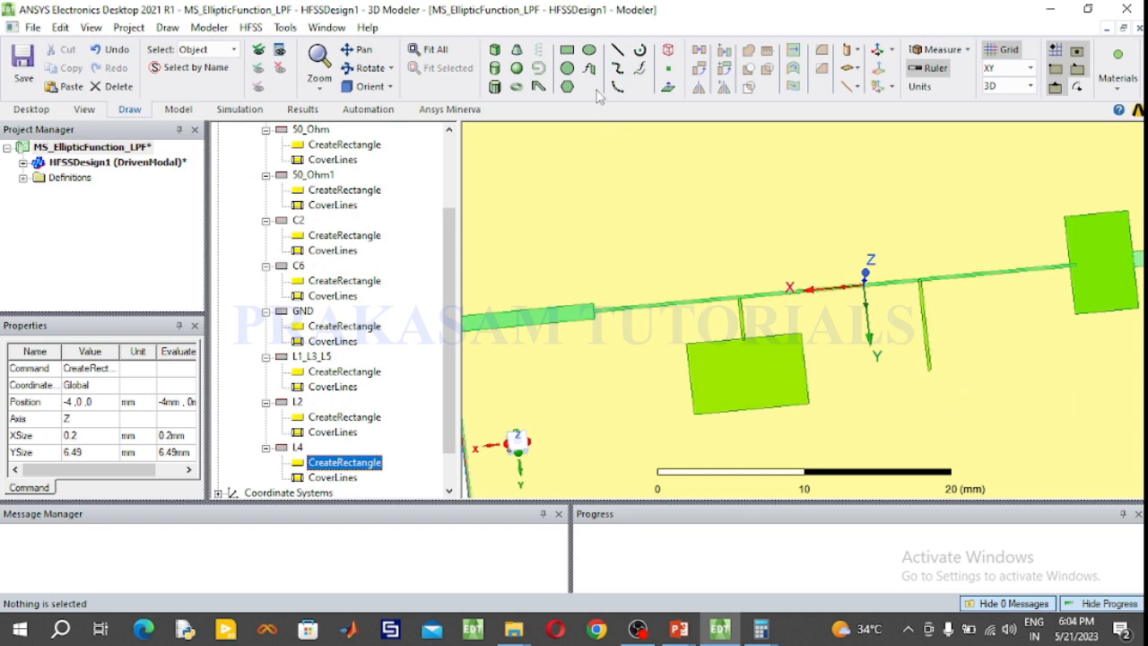
Draw a rectangle about 8 mm by 4 mm across the free end of L4, starting at 0, 6, 0 mm.
left_click(567, 51)
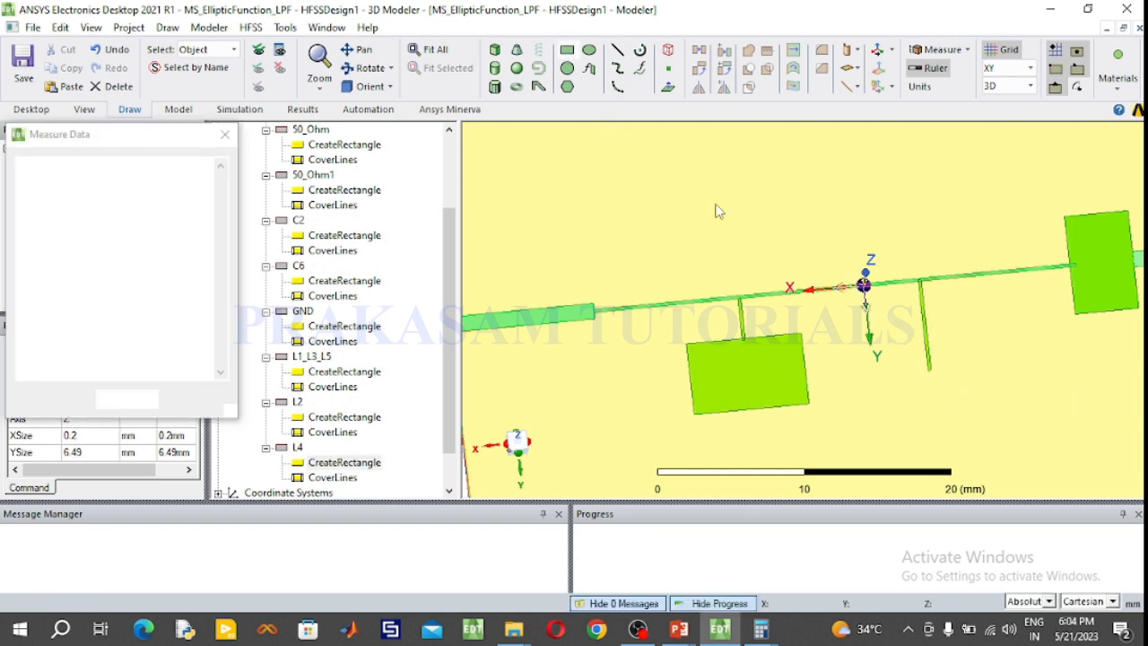
left_click(874, 368)
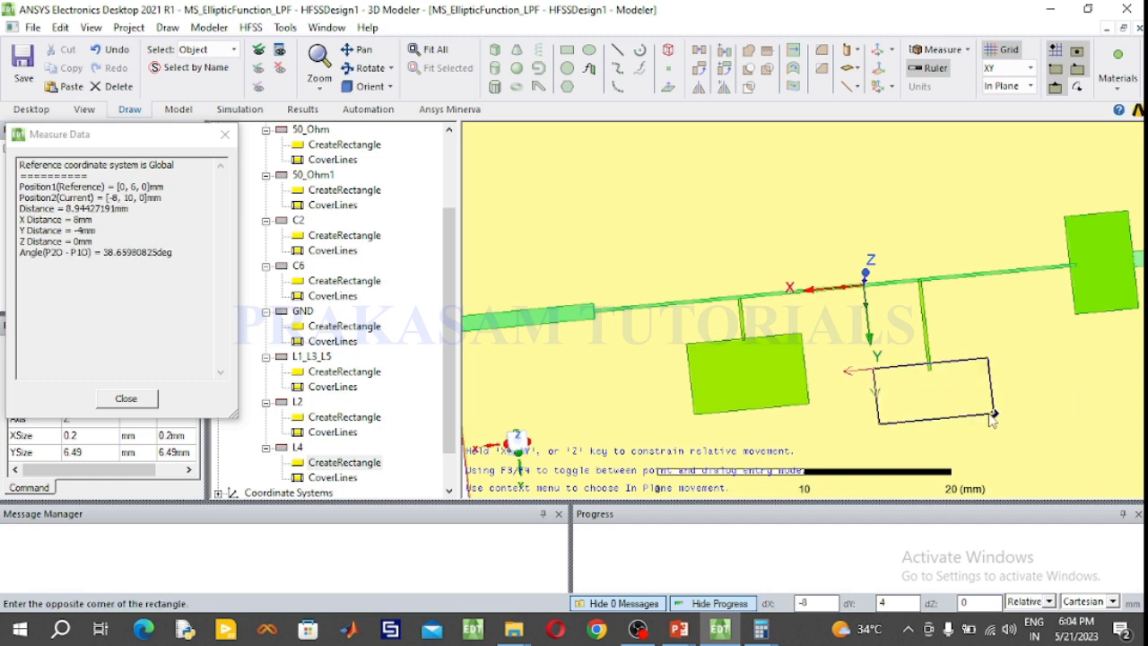
left_click(993, 418)
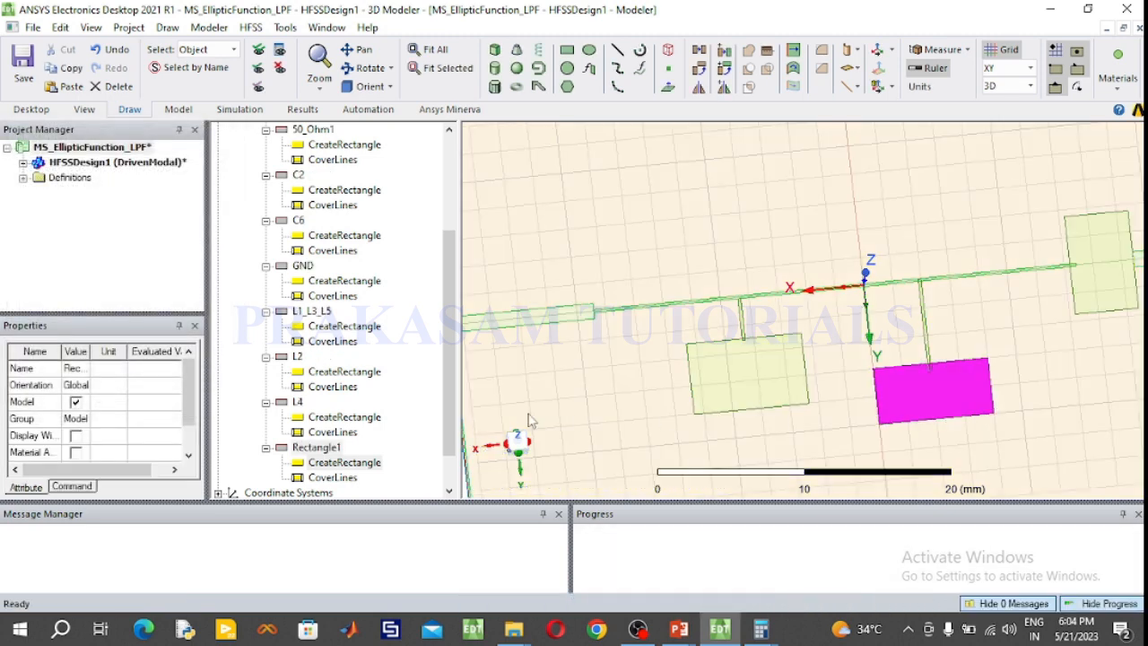
Rename the new rectangle at the end of L4 as C4 and set its colour to lime green.
double_click(342, 447)
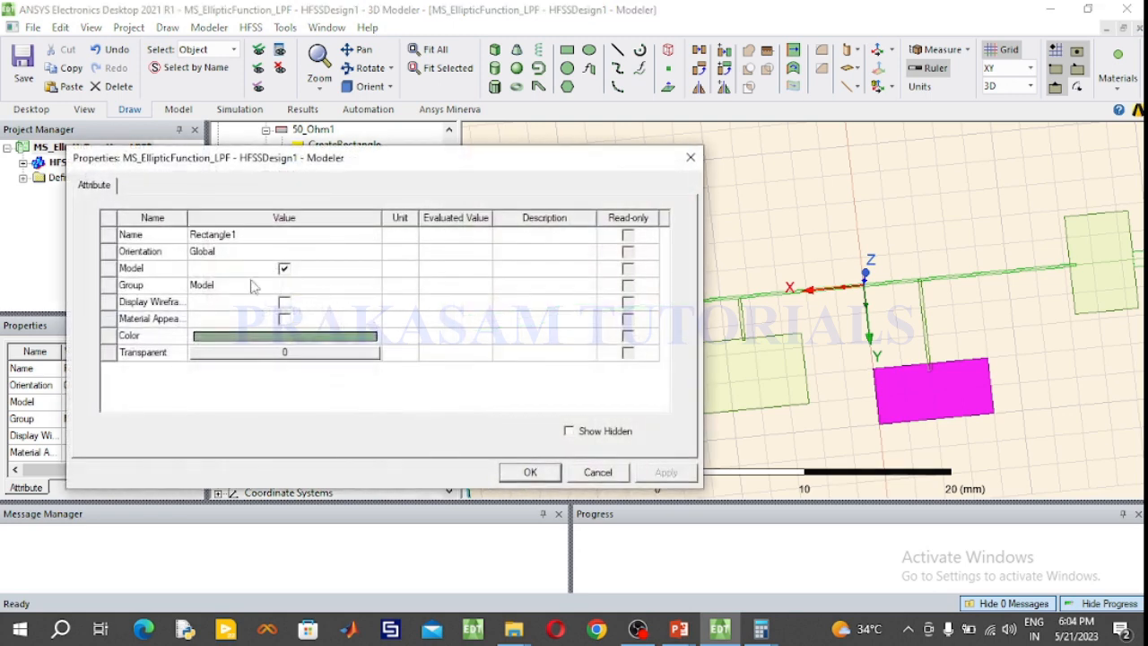
left_click(233, 235)
key("BackSpace")
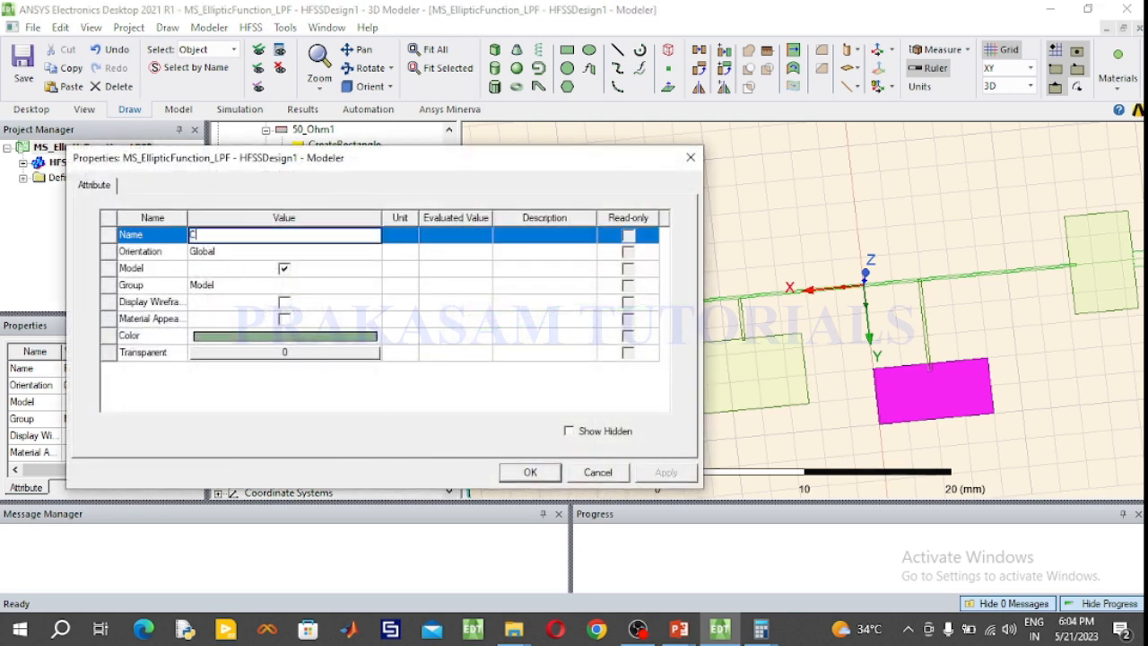
type("C4")
left_click(341, 336)
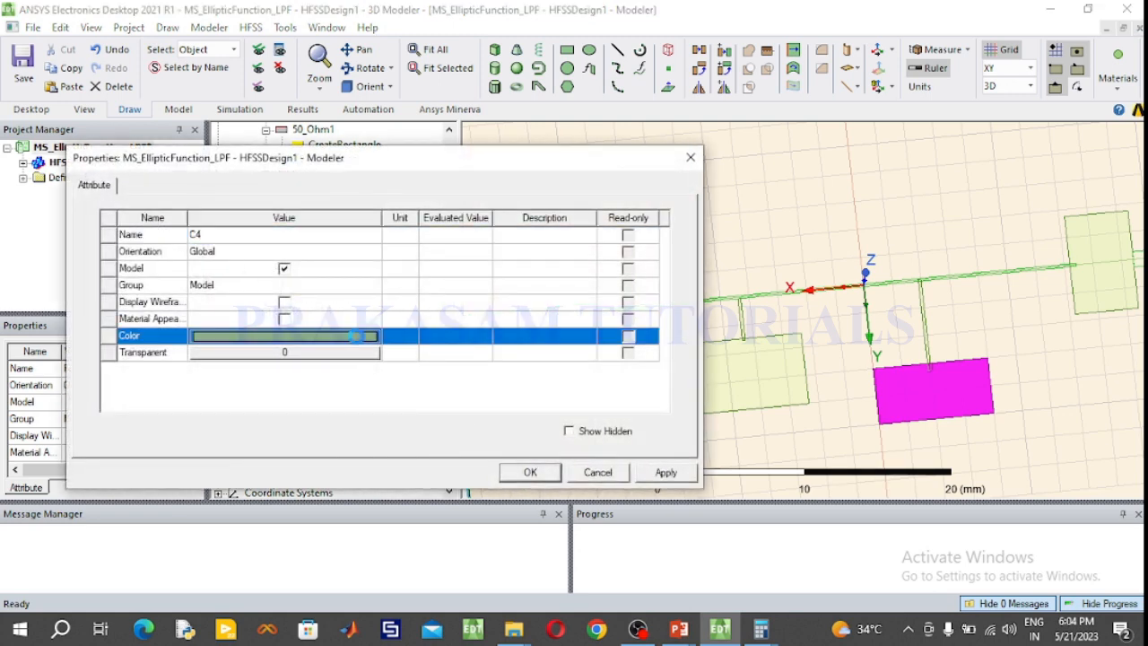
left_click(257, 251)
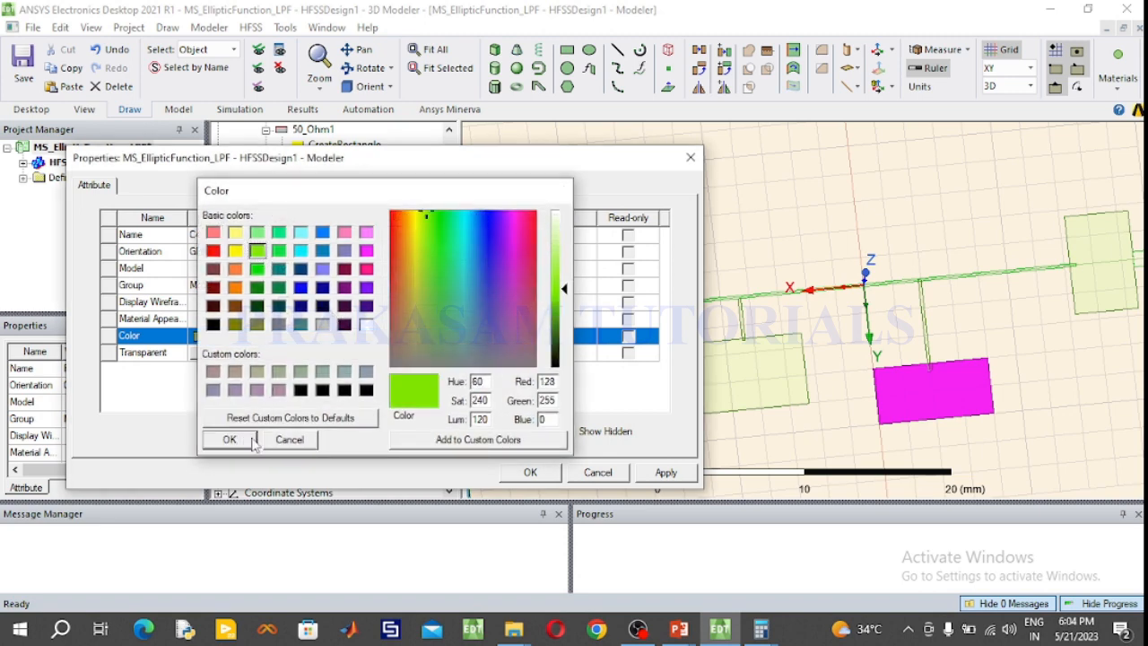
left_click(229, 440)
left_click(530, 472)
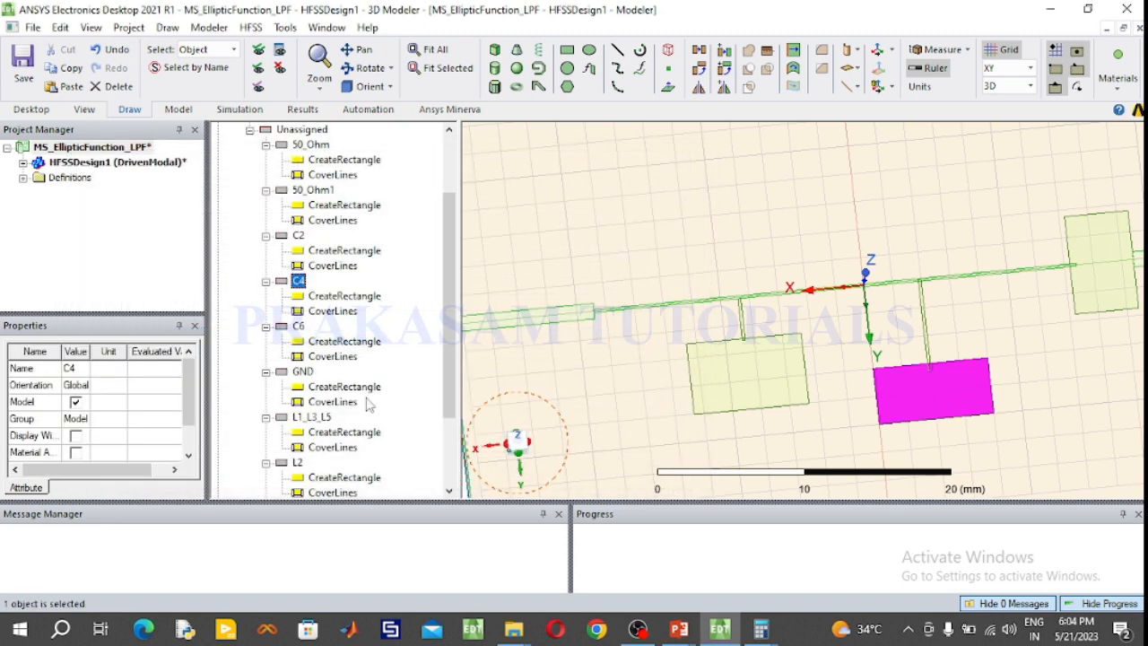
Open the C4 rectangle's dimensions, consult the PowerPoint layout slide for the C4 patch, and return to HFSS.
left_click(353, 300)
double_click(355, 303)
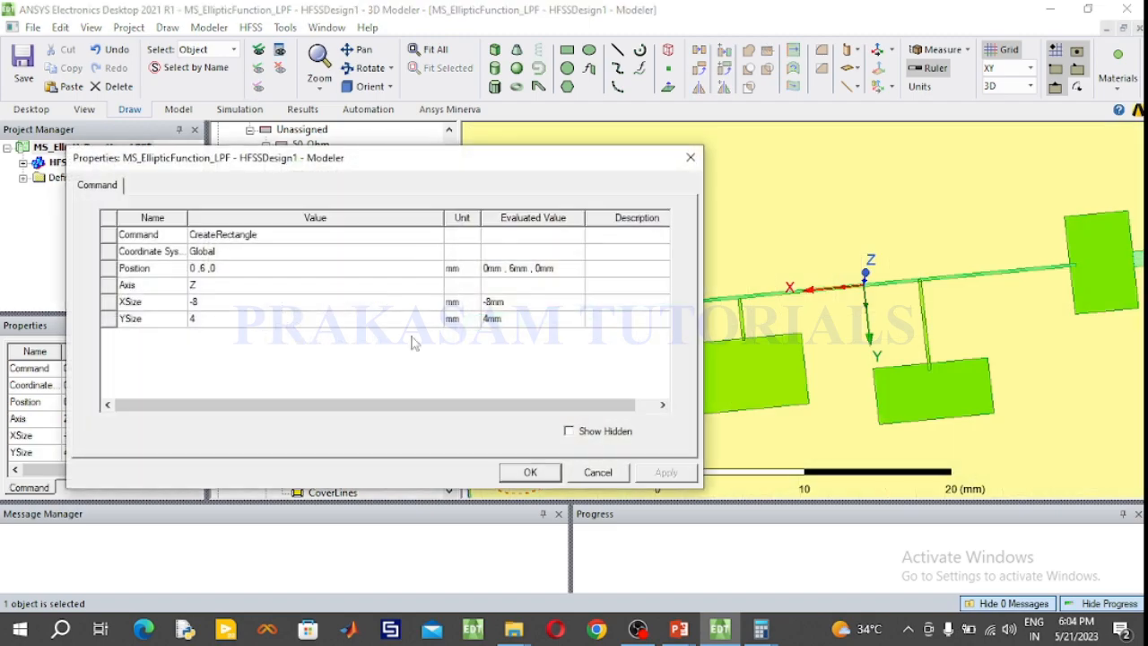
mouse_move(679, 628)
left_click(734, 574)
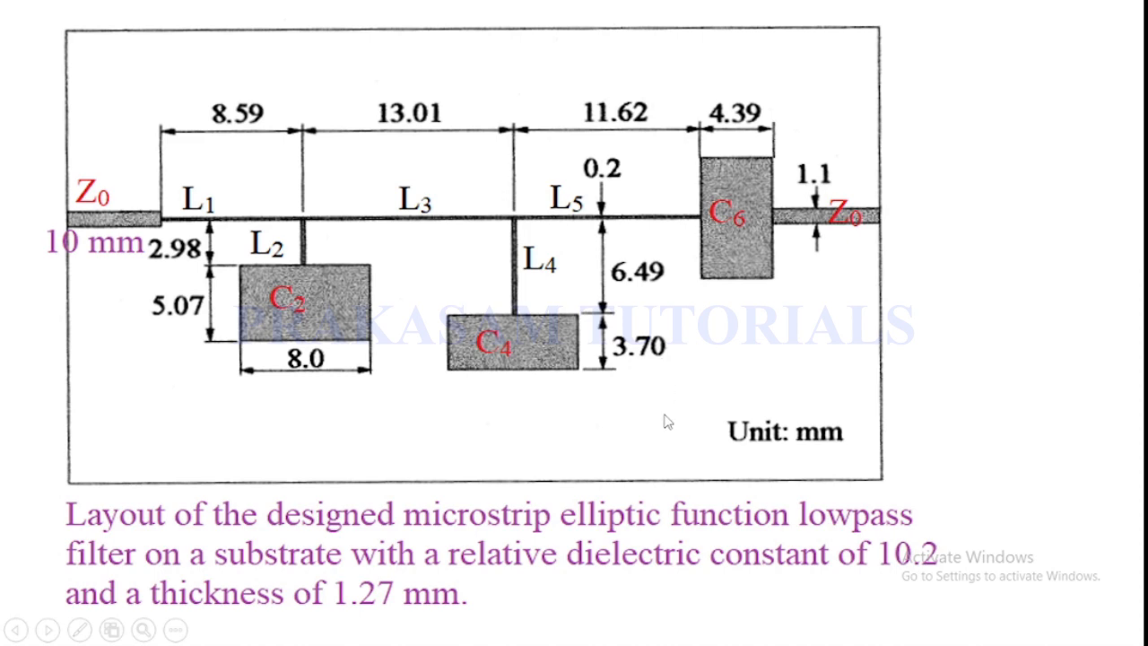
key("super")
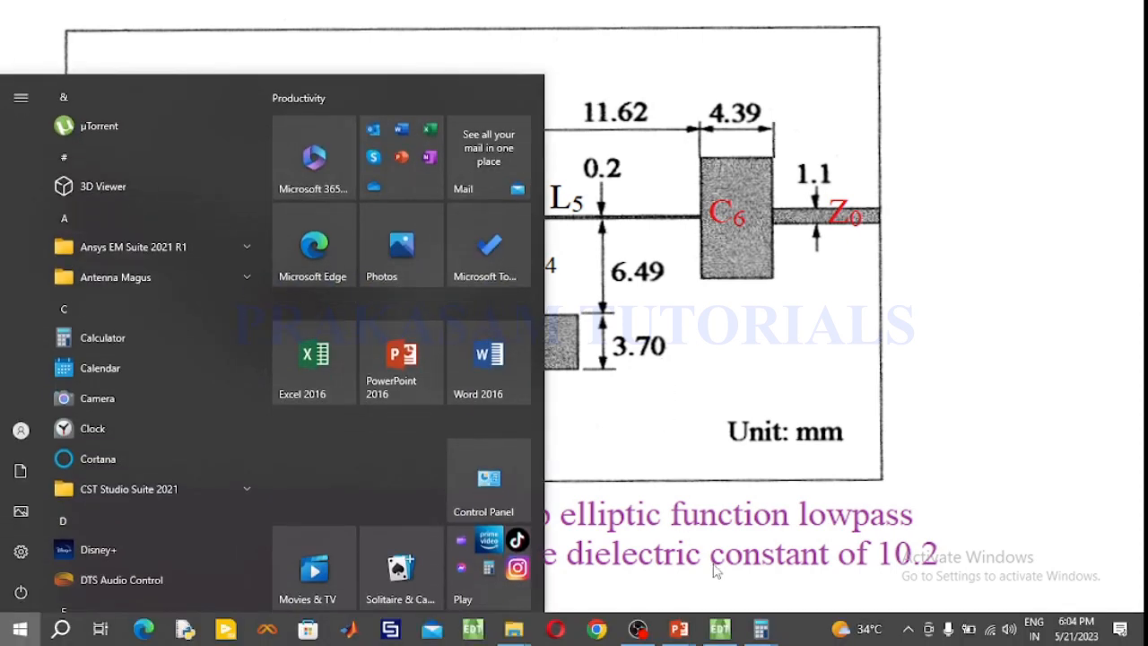
left_click(718, 629)
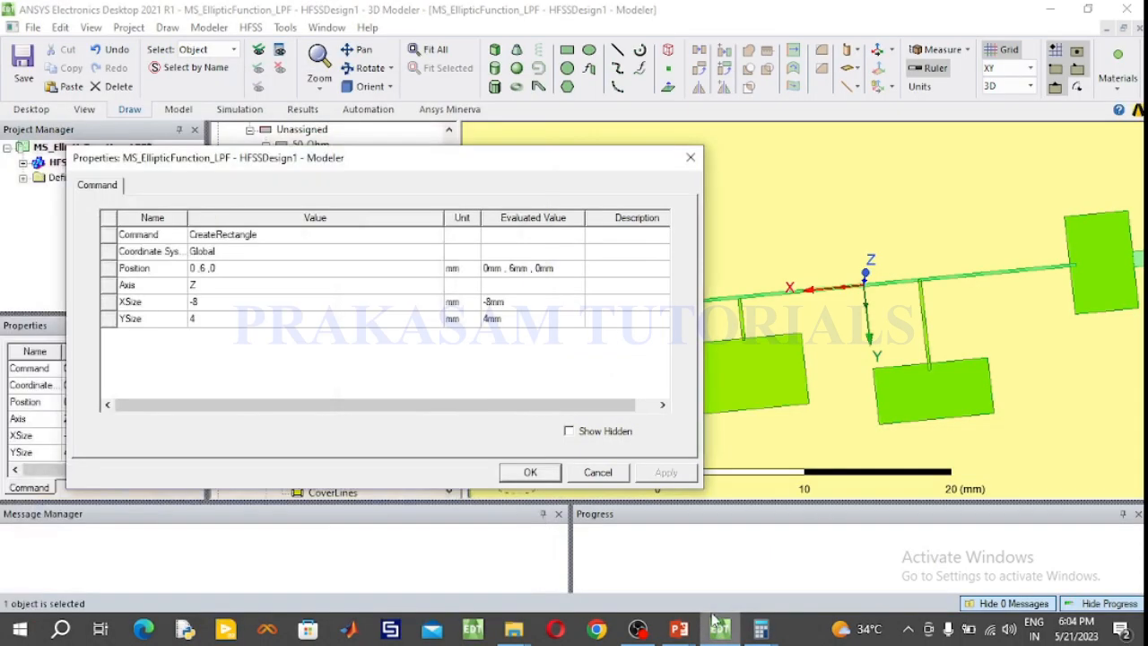
Set the C4 rectangle's YSize to 3.7 mm and its position to 0, 6.49, 0 mm, keeping XSize at -8 mm.
left_click(224, 302)
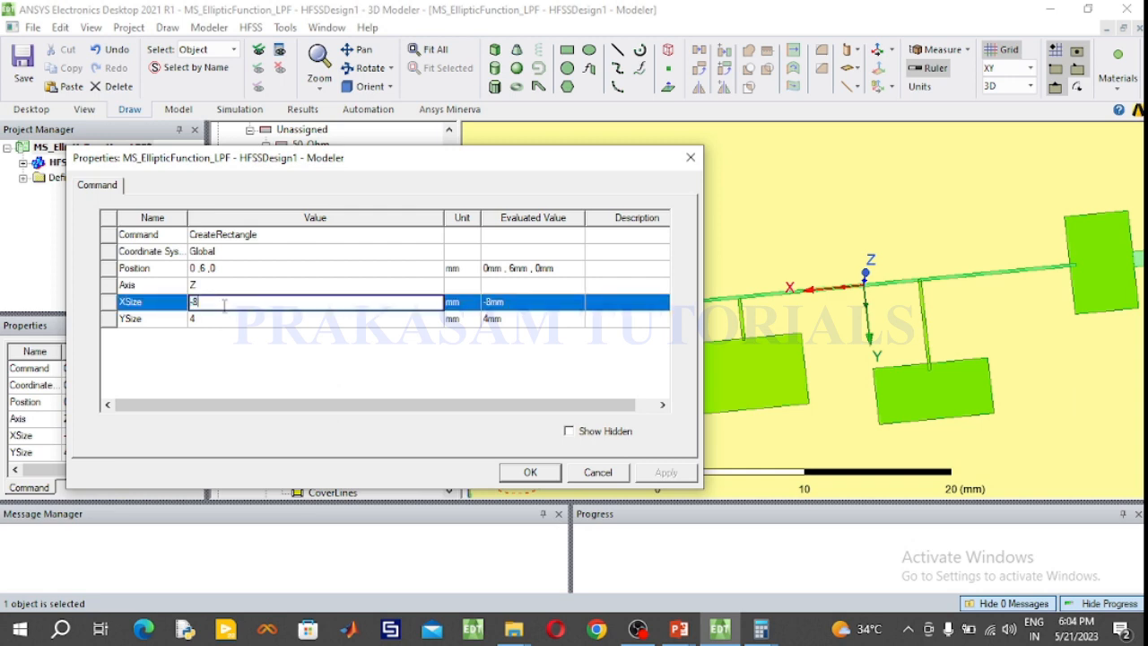
left_click(219, 319)
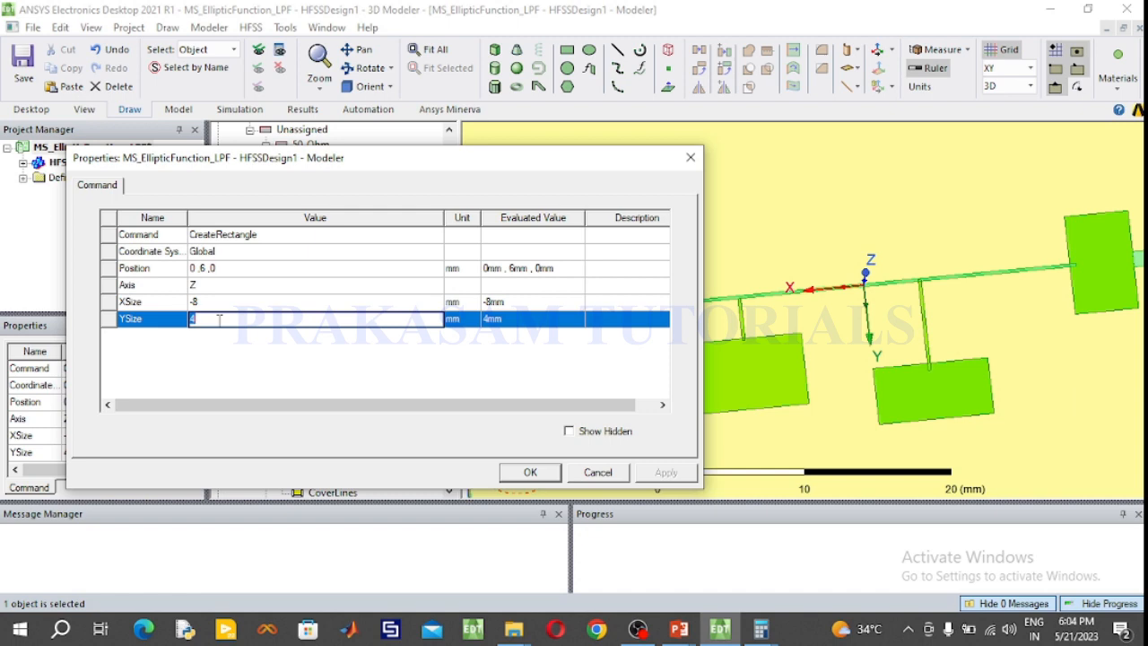
type("3.7")
left_click(206, 269)
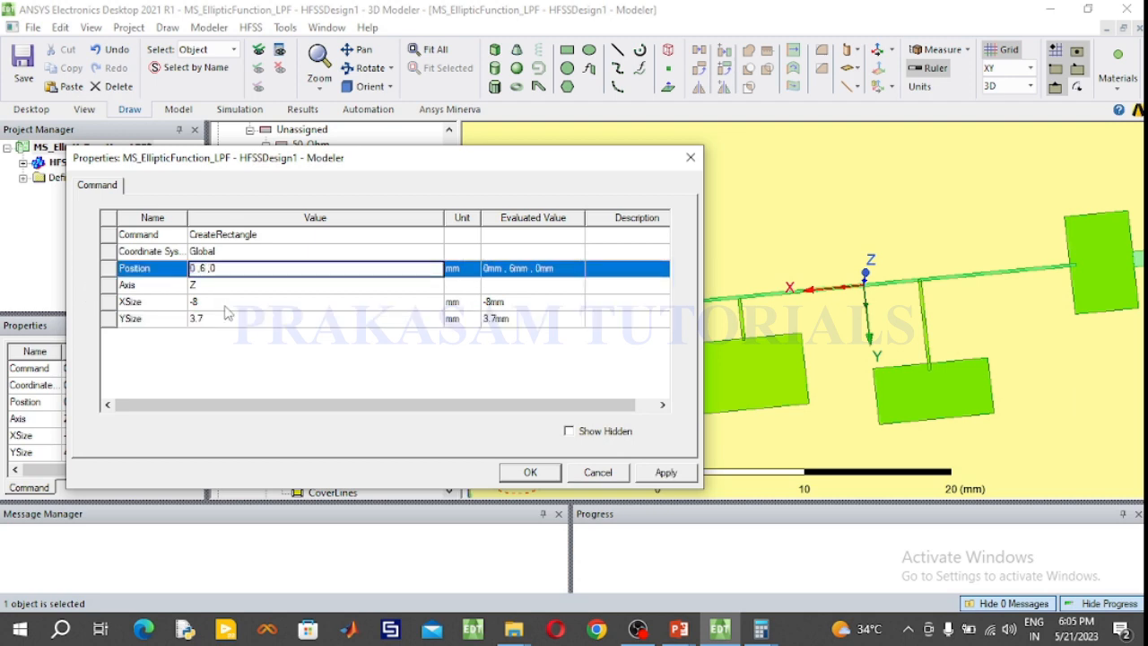
type(".45")
left_click(542, 478)
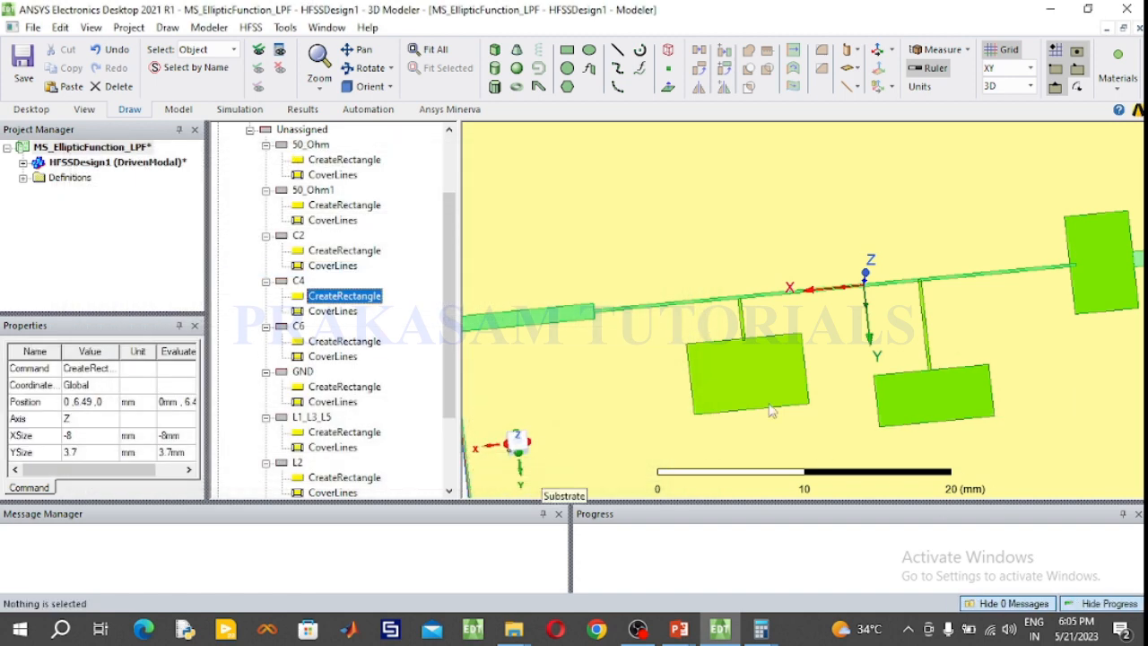
left_click(431, 49)
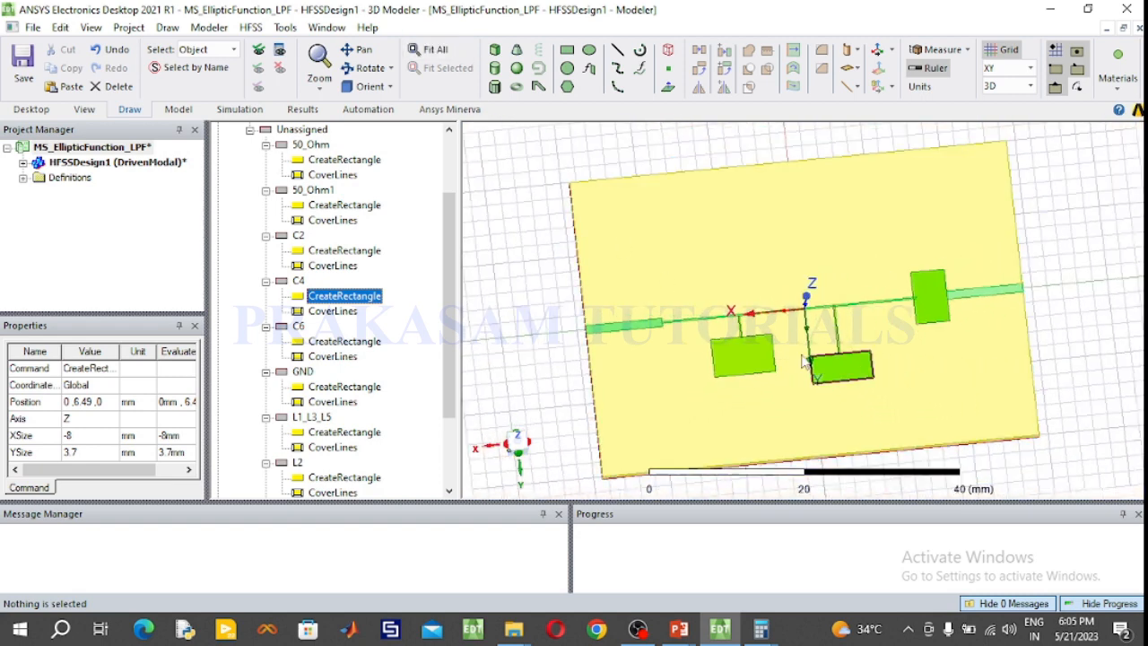
scroll(828, 355, "up", 4)
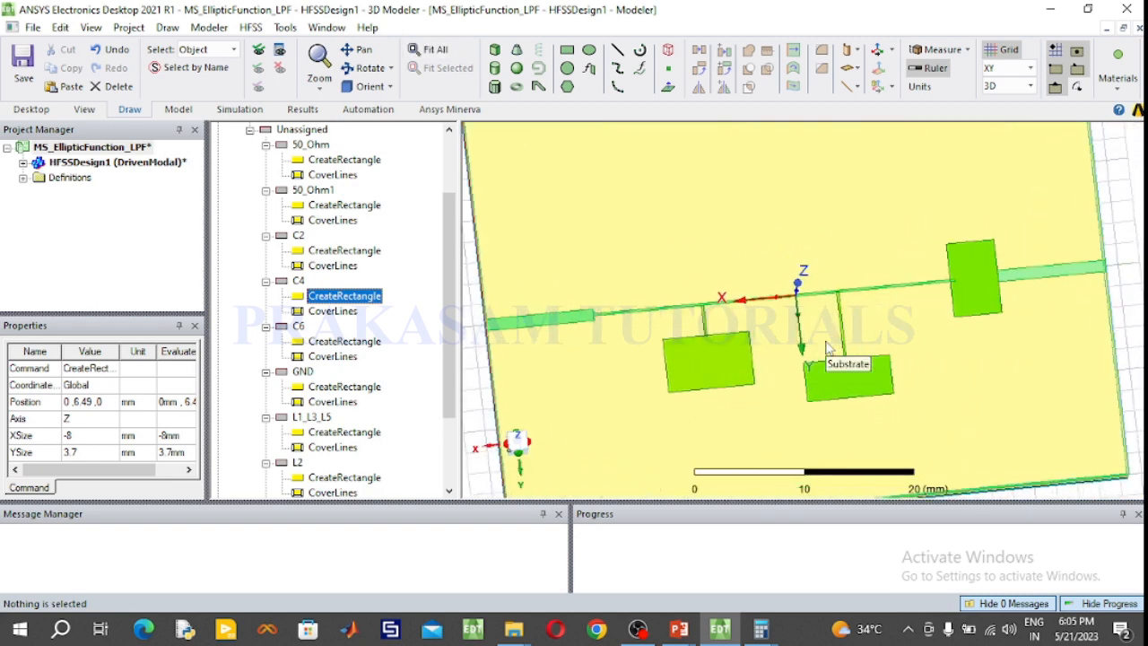
scroll(828, 348, "down", 2)
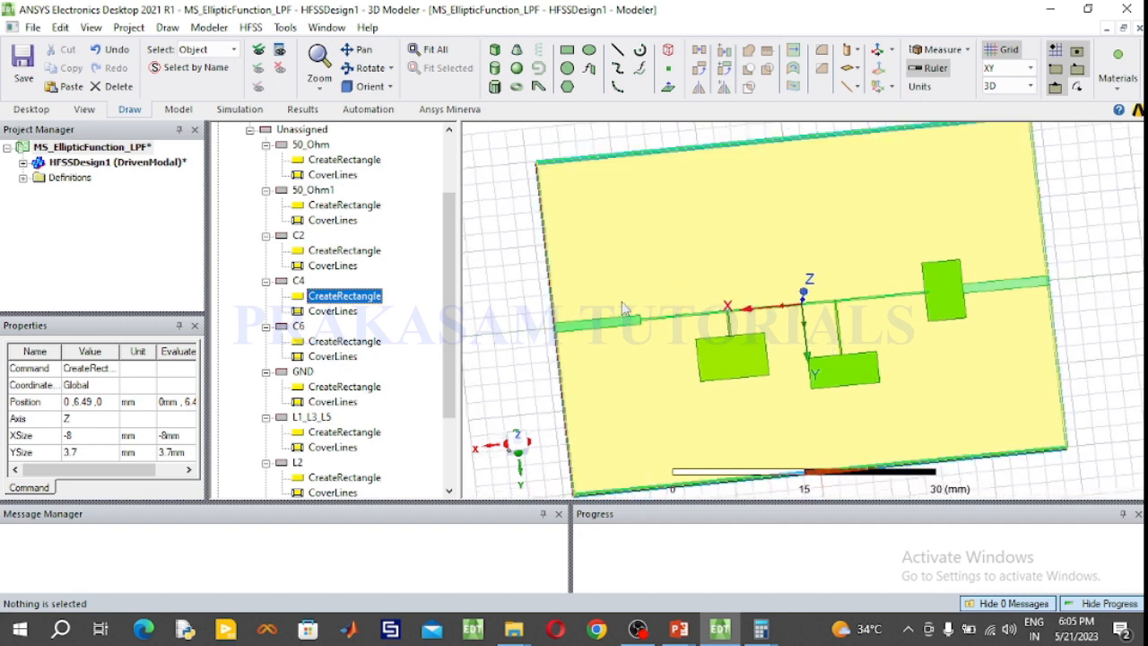
Collapse the operation history of all sheets in the model tree, from 50_Ohm through L4.
left_click(370, 68)
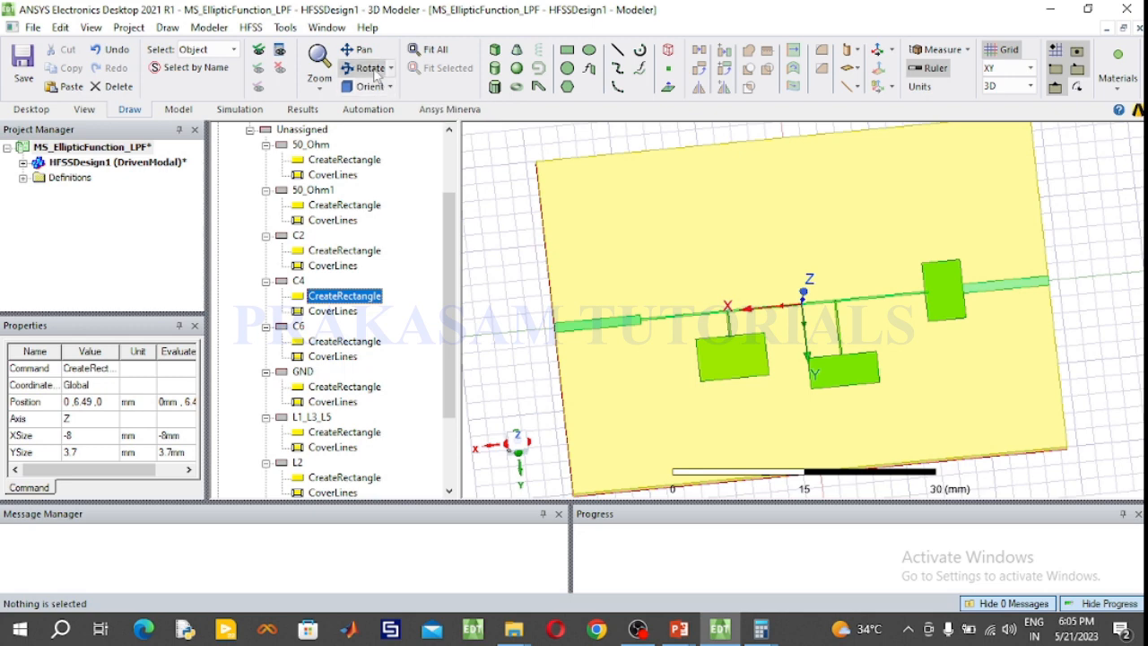
left_click(266, 145)
left_click(266, 160)
left_click(266, 220)
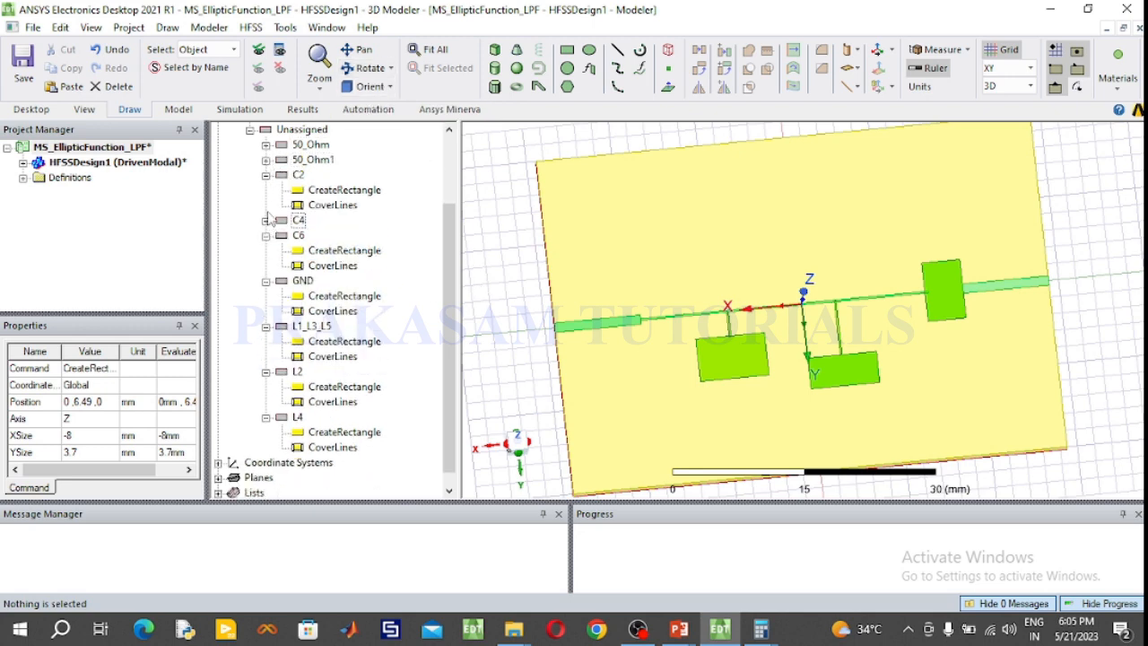
left_click(265, 175)
left_click(265, 280)
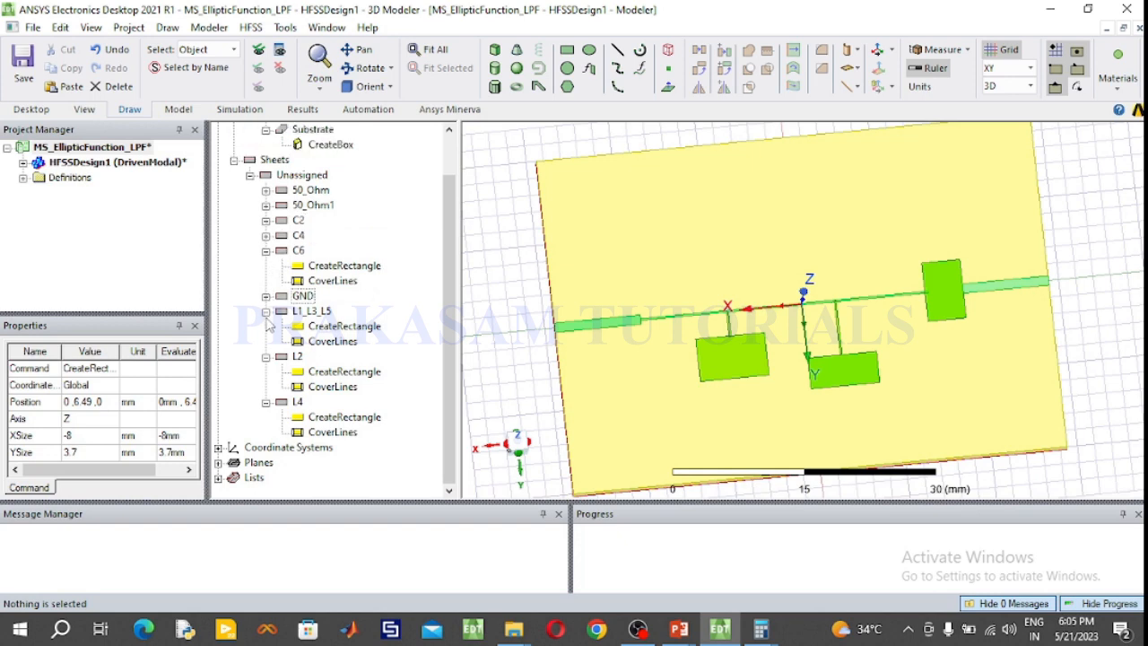
left_click(265, 250)
left_click(266, 357)
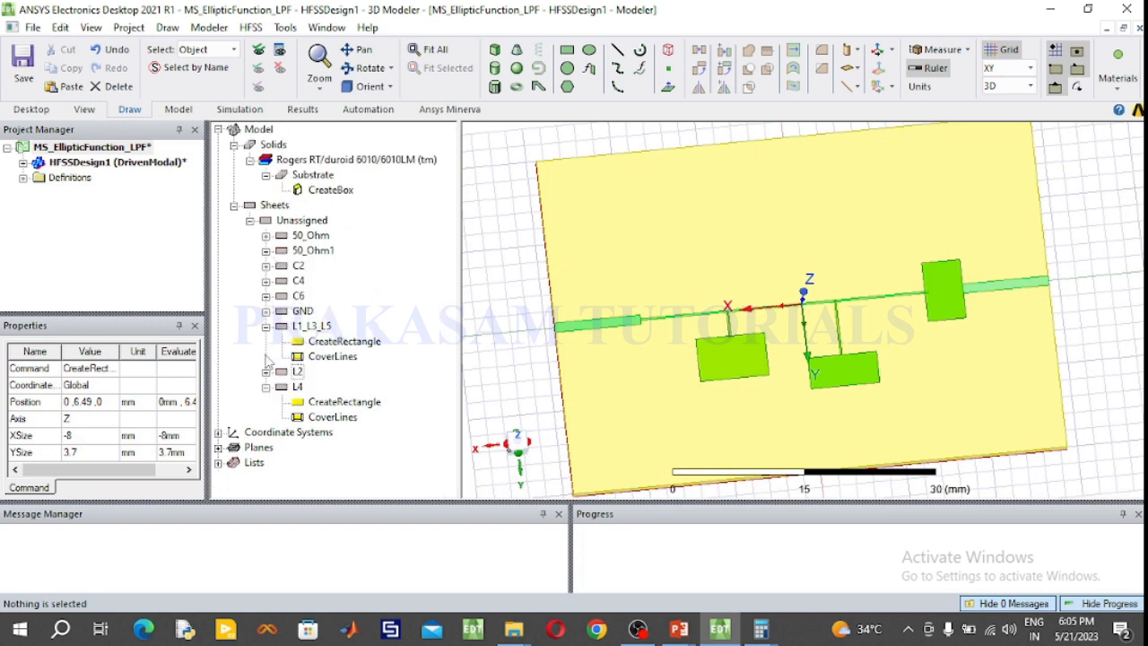
left_click(265, 327)
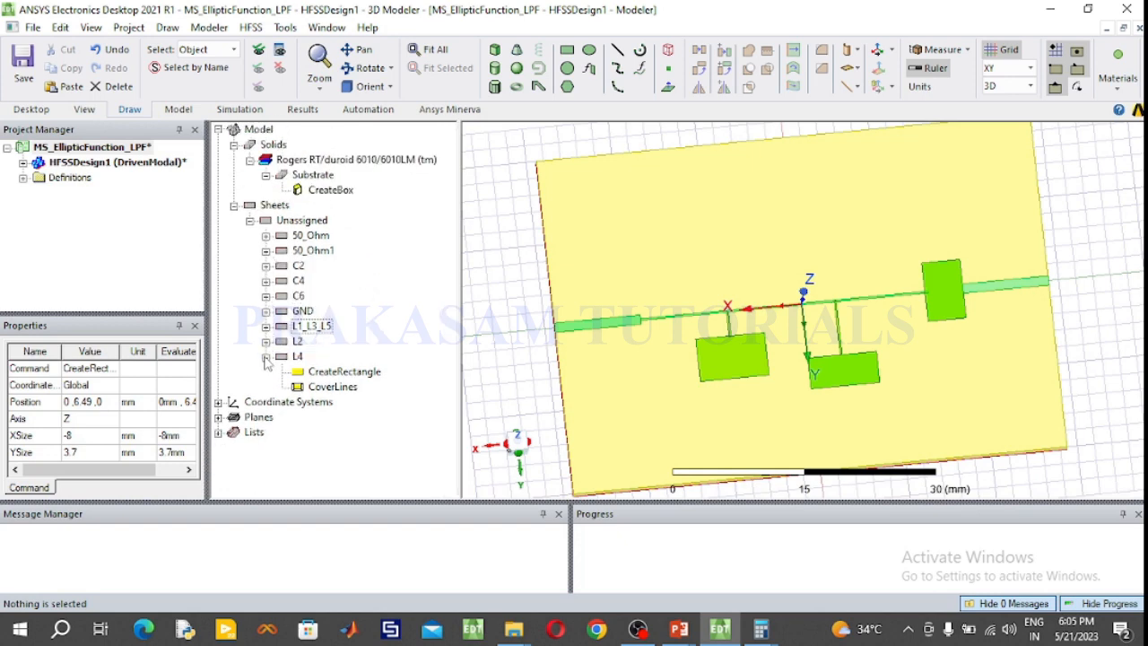
left_click(266, 357)
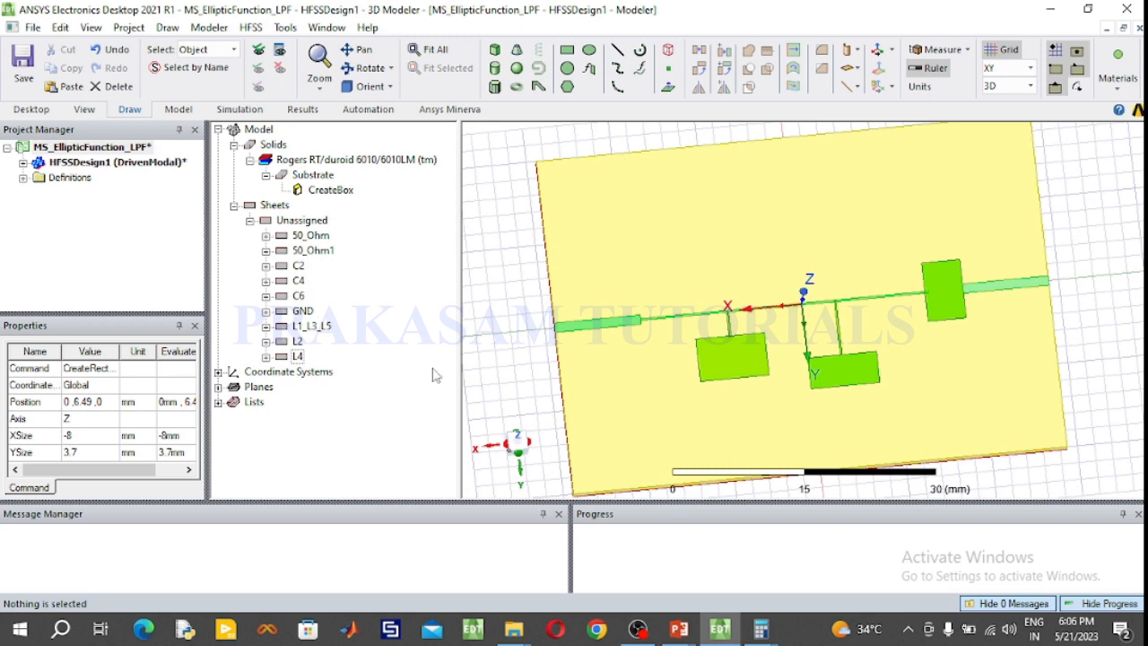
Unite the sheets 50_Ohm, 50_Ohm1, L1_L3_L5, L2, L4, C2, C4 and C6 into one filter trace, leaving out GND.
scroll(687, 342, "down", 1)
scroll(688, 342, "up", 2)
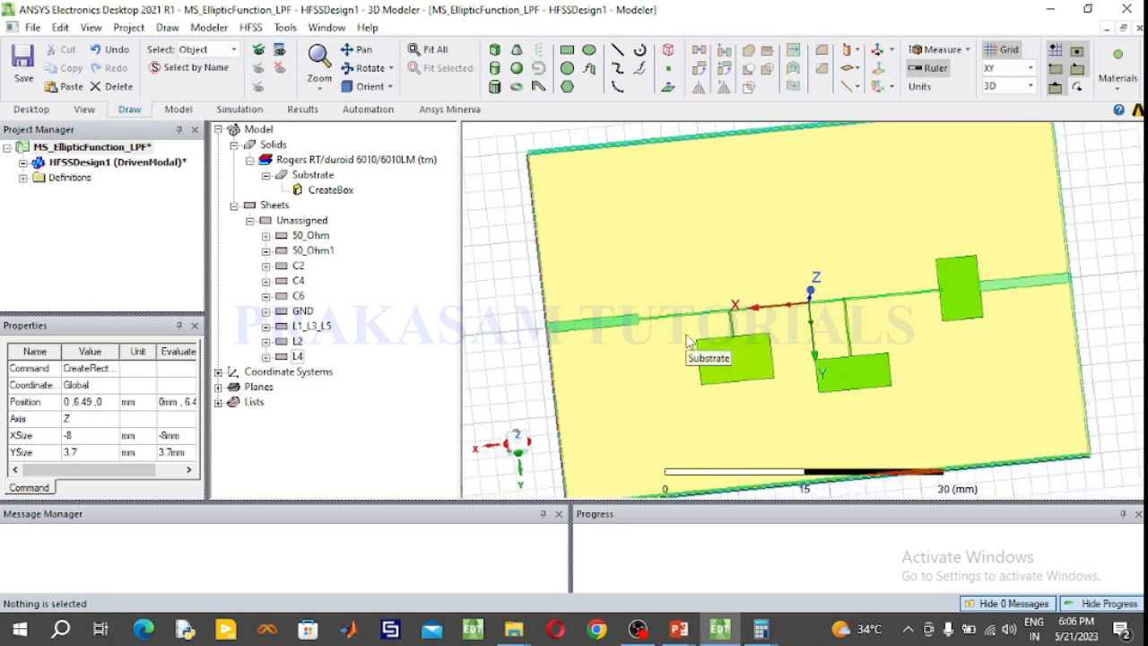
scroll(688, 319, "up", 2)
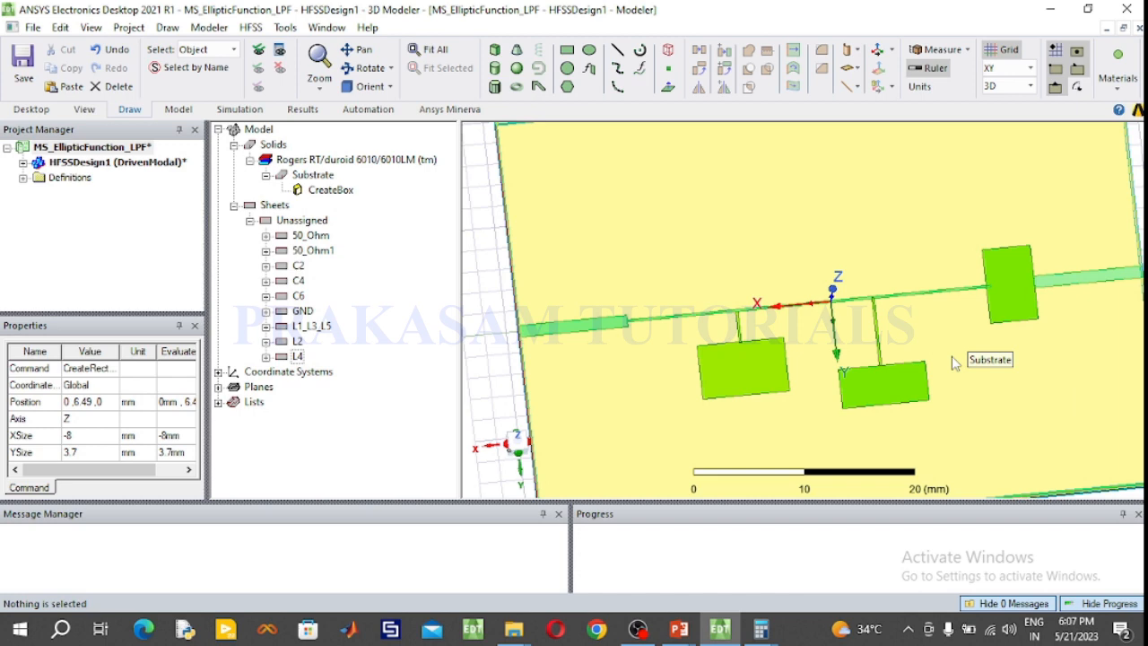
left_click(323, 237)
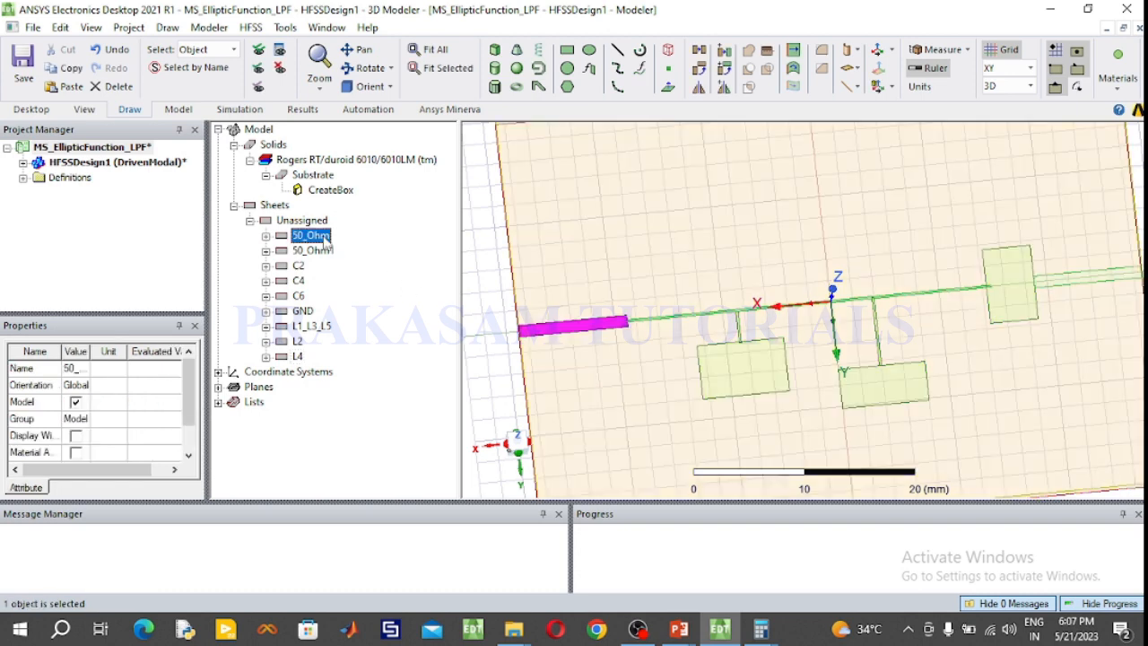
left_click(323, 252, "ctrl")
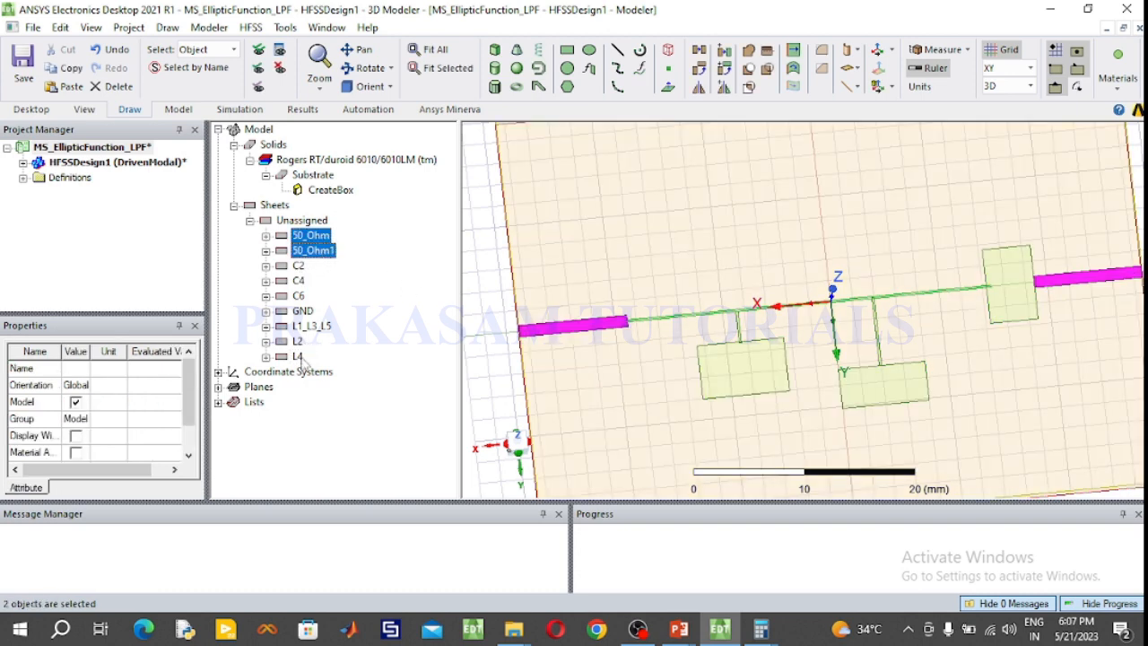
left_click(308, 326, "ctrl")
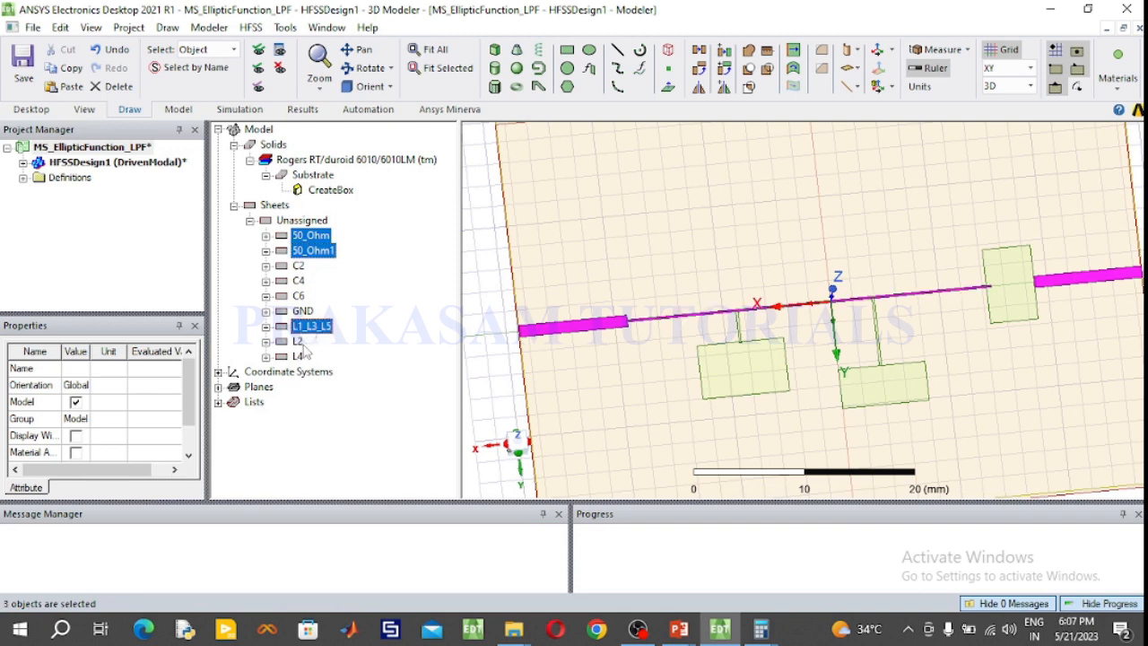
left_click(300, 342, "ctrl")
left_click(300, 357, "ctrl")
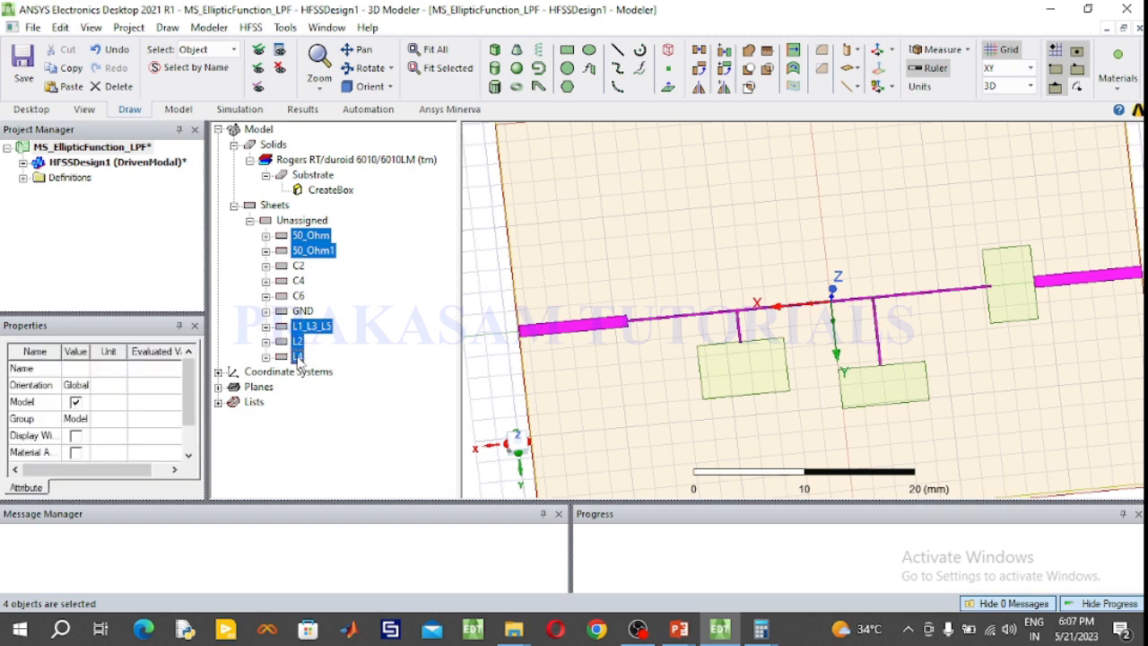
left_click(299, 266, "ctrl")
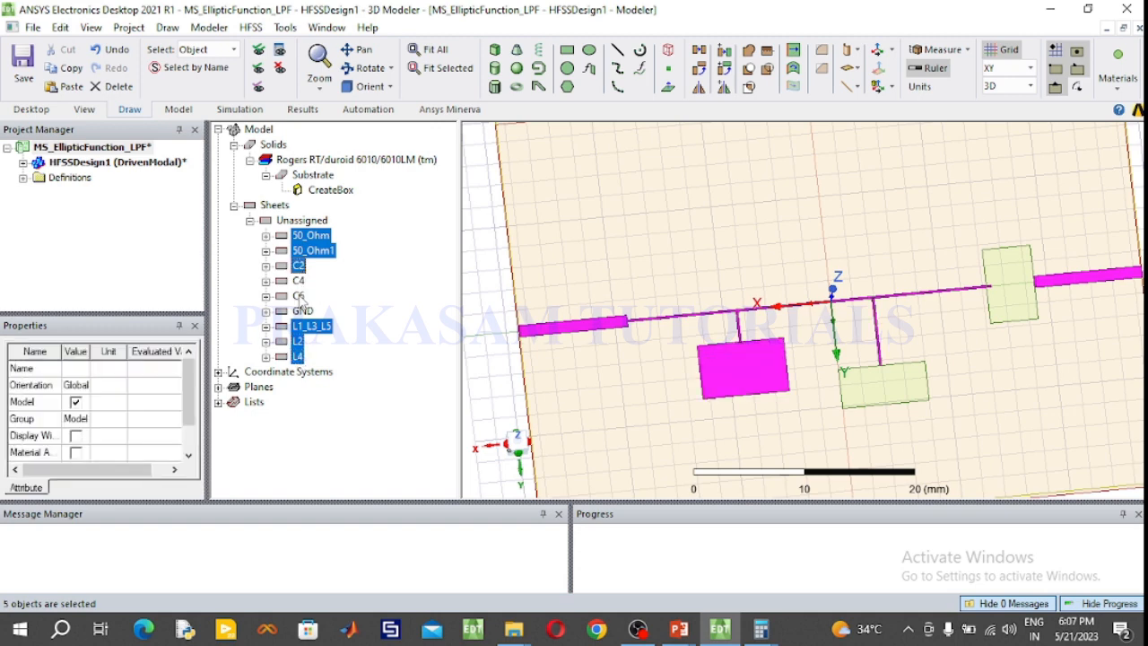
left_click(298, 281, "ctrl")
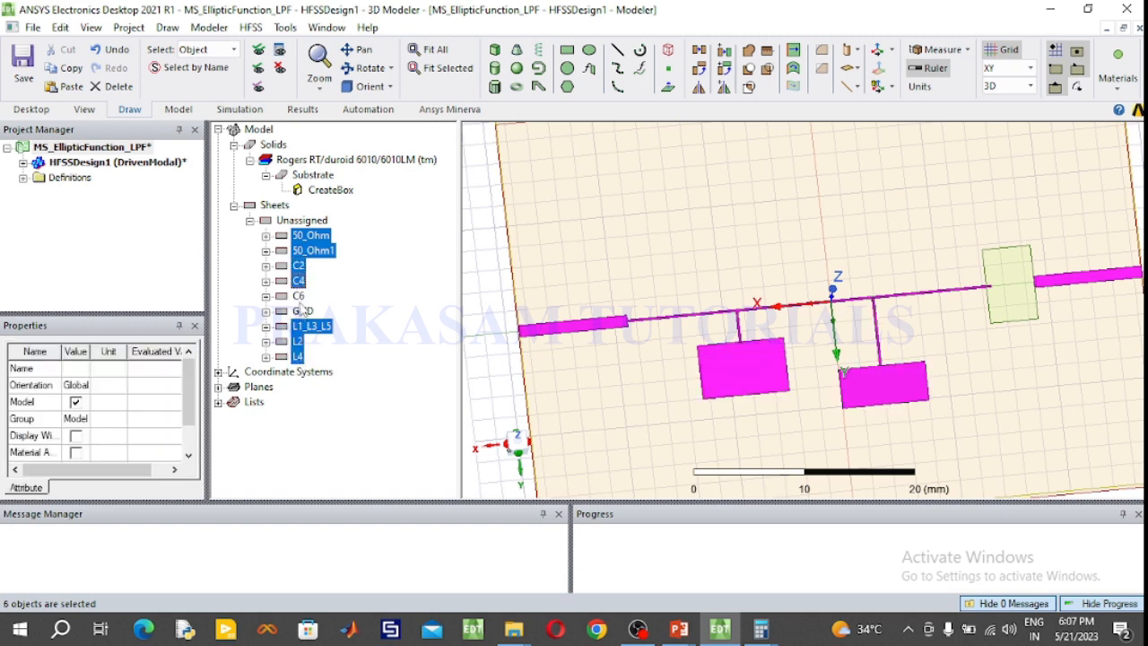
left_click(299, 296, "ctrl")
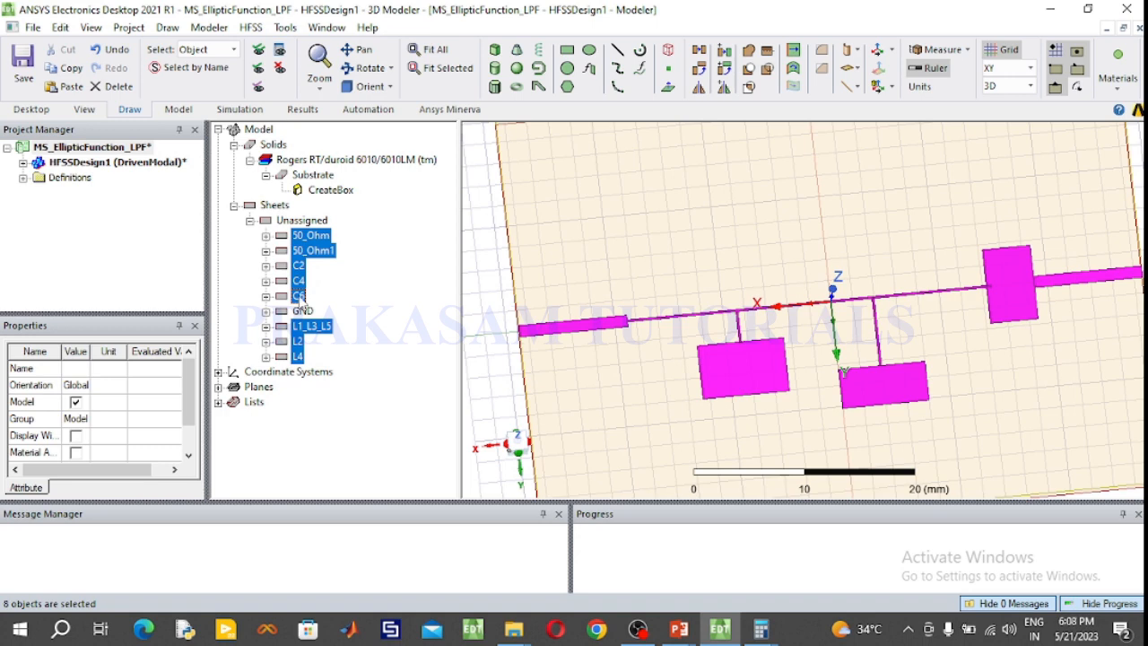
left_click(750, 56)
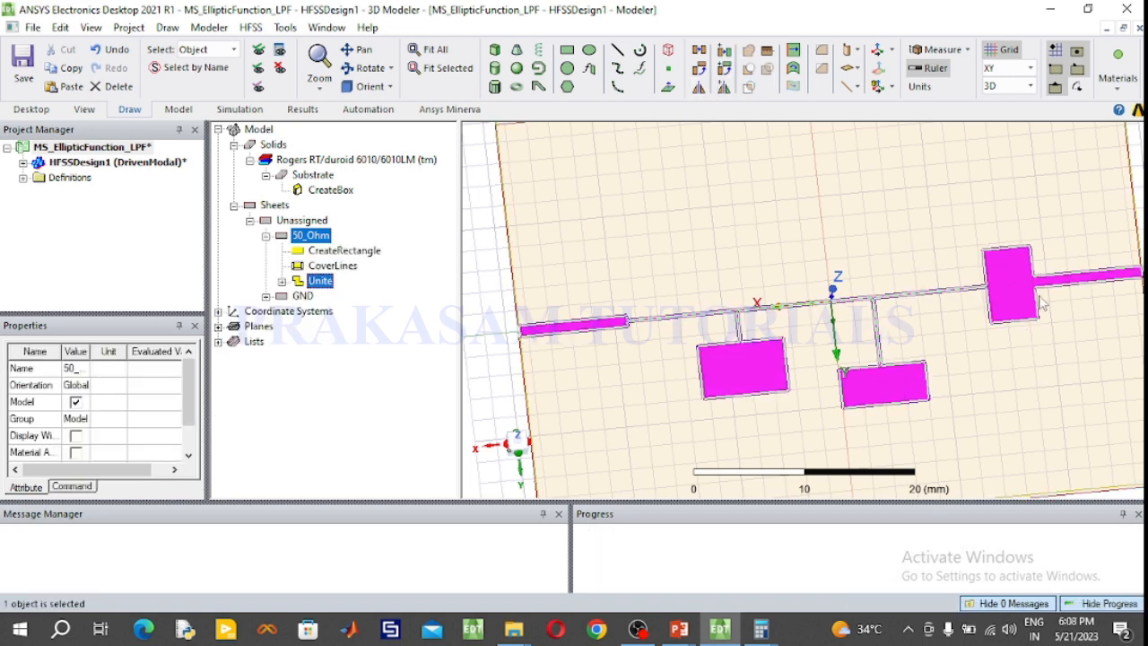
scroll(1041, 305, "up", 2)
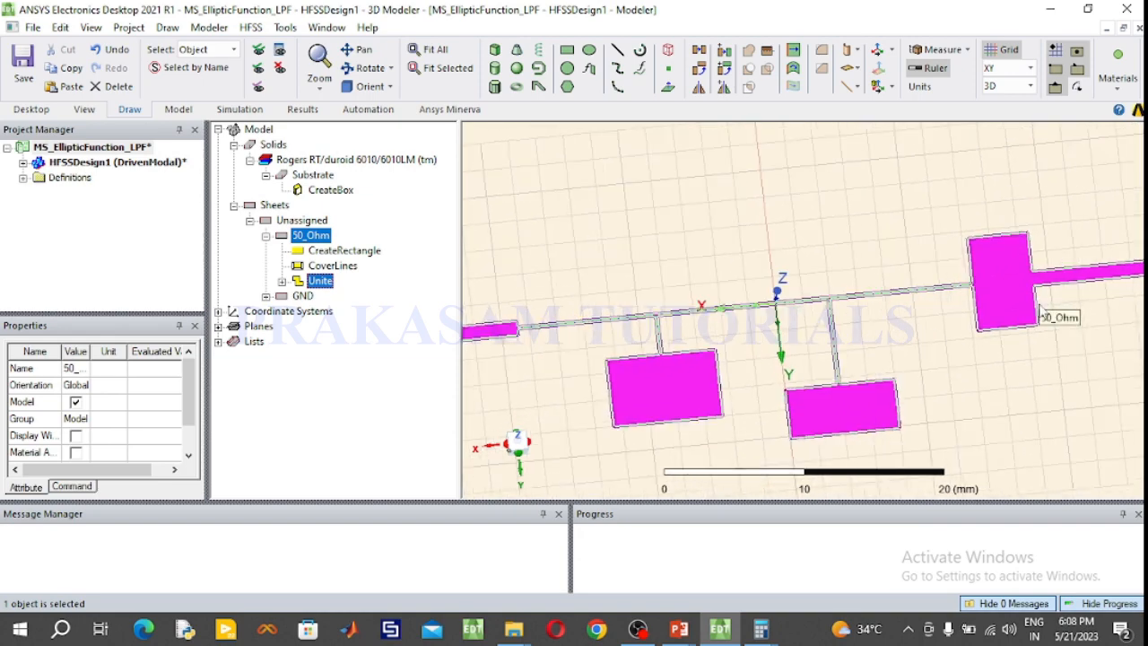
scroll(1041, 310, "down", 3)
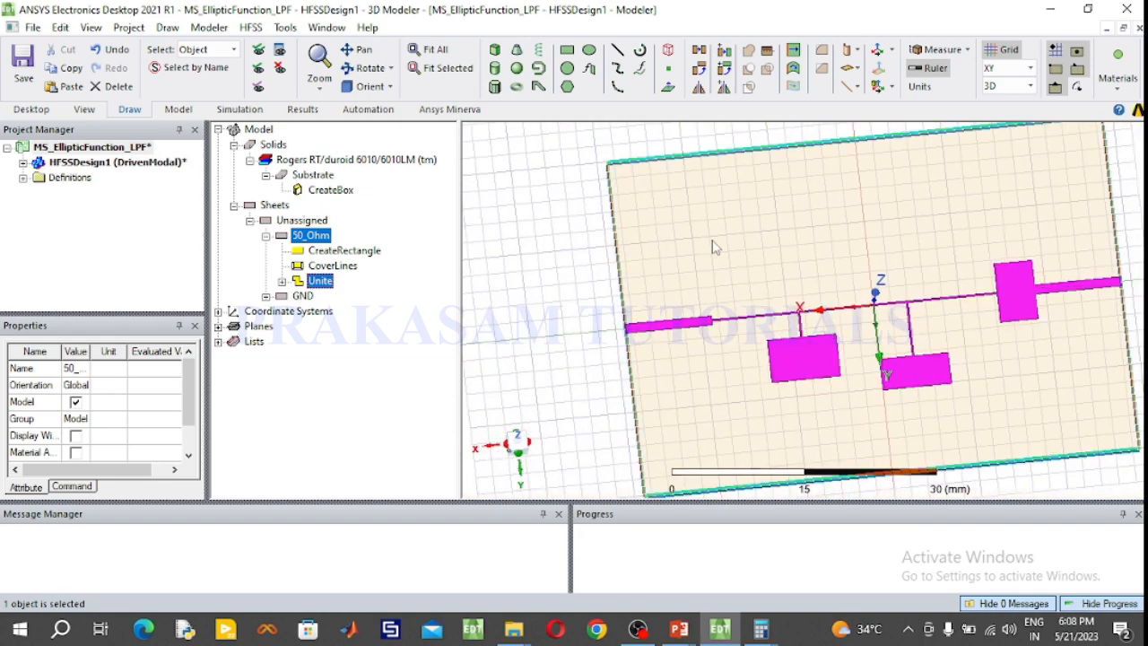
left_click(365, 68)
left_click_drag(526, 244, 512, 220)
left_click(381, 71)
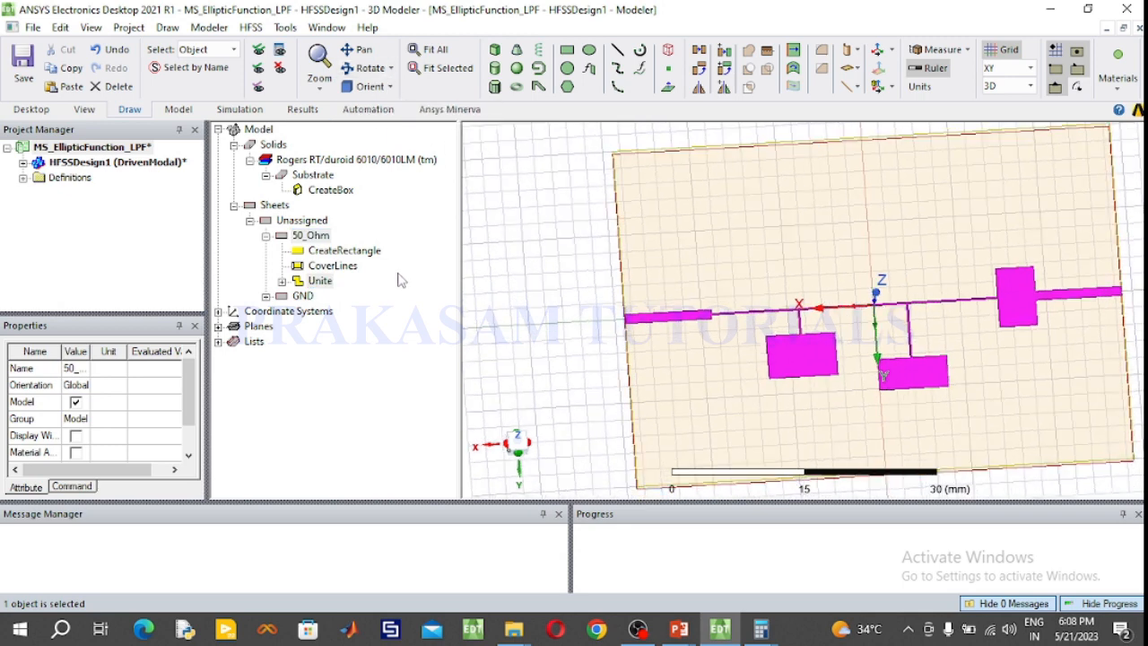
left_click(304, 297)
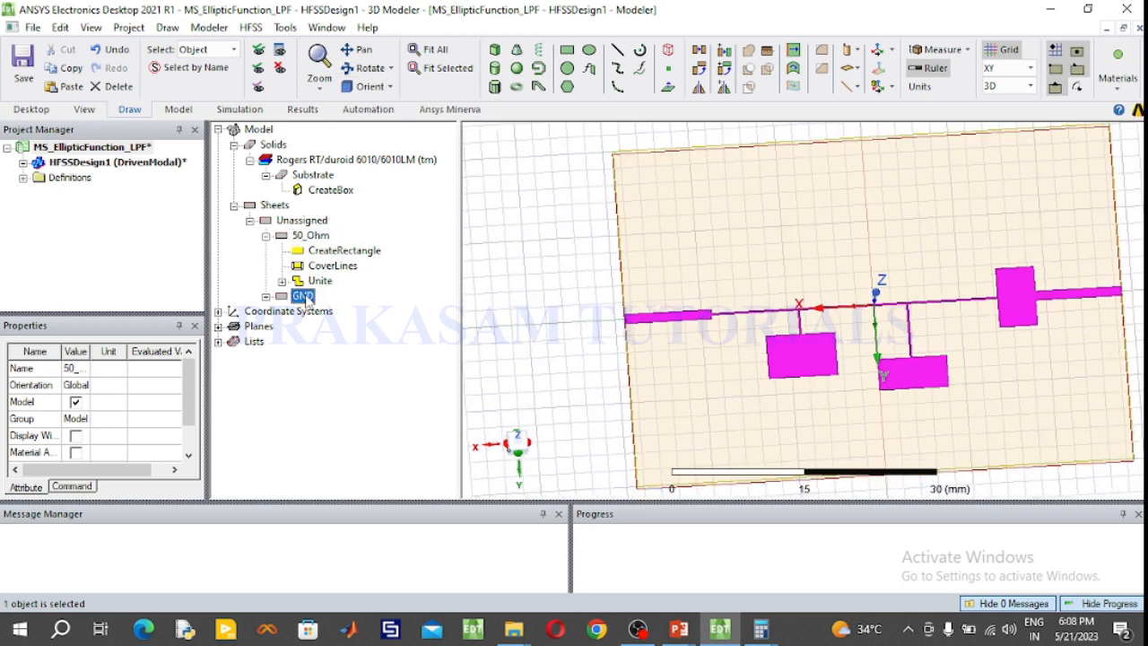
left_click(321, 280, "ctrl")
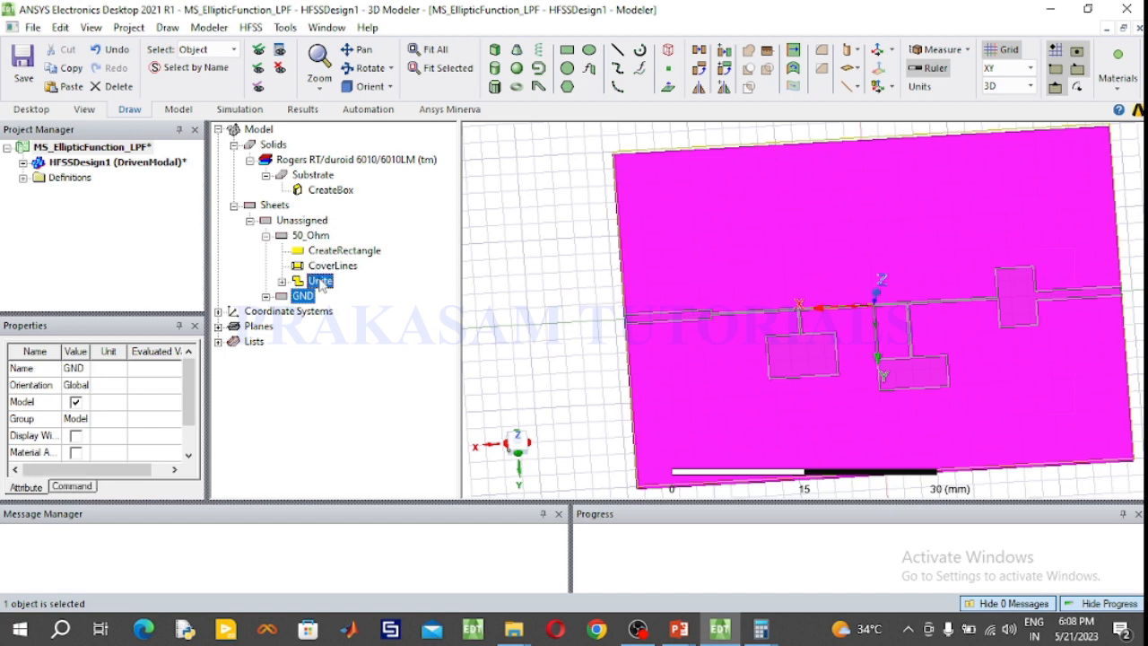
left_click(500, 247)
Assign a Perfect E boundary named PerfE1 to the united 50_Ohm trace and the GND sheet, without an infinite ground plane.
left_click(326, 237)
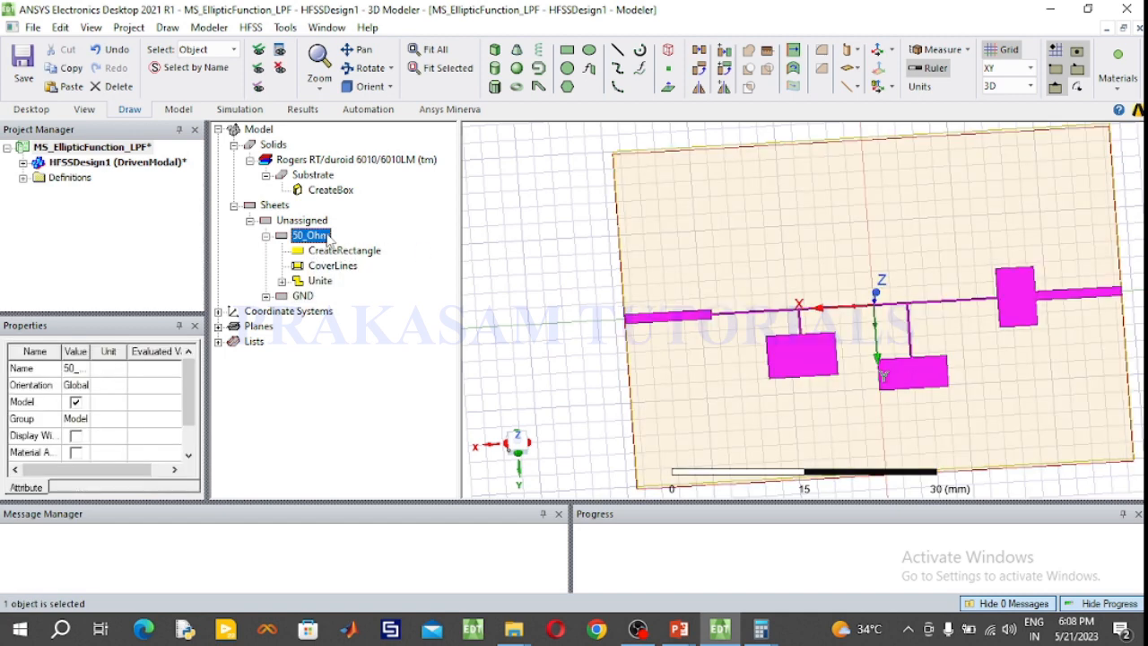
left_click(302, 297, "ctrl")
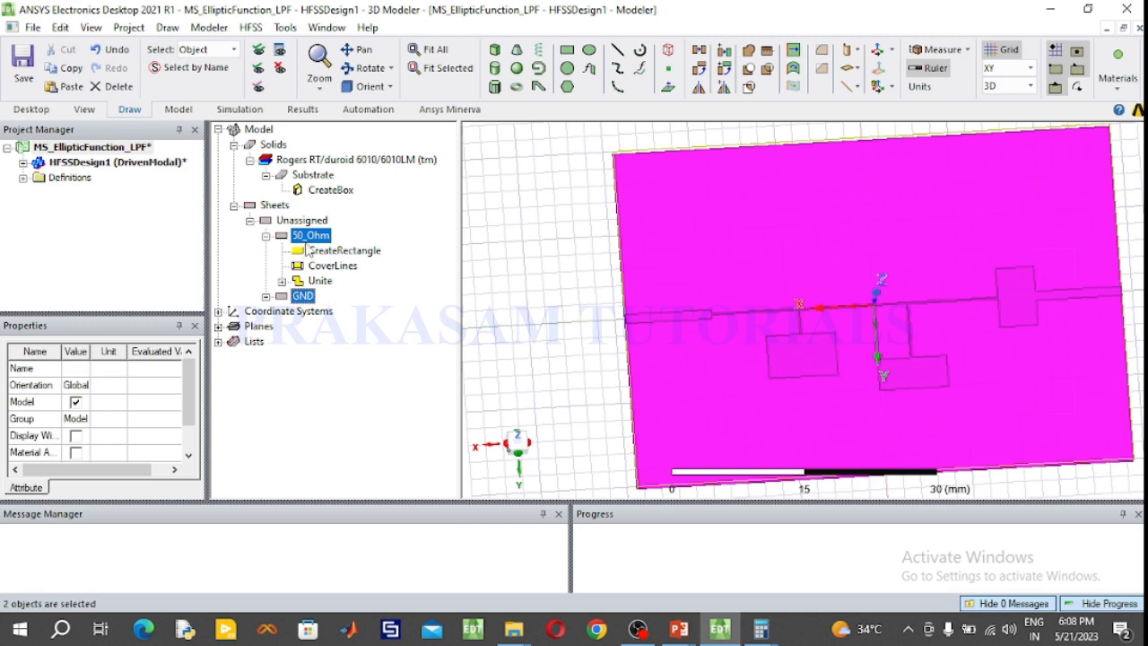
right_click(309, 240)
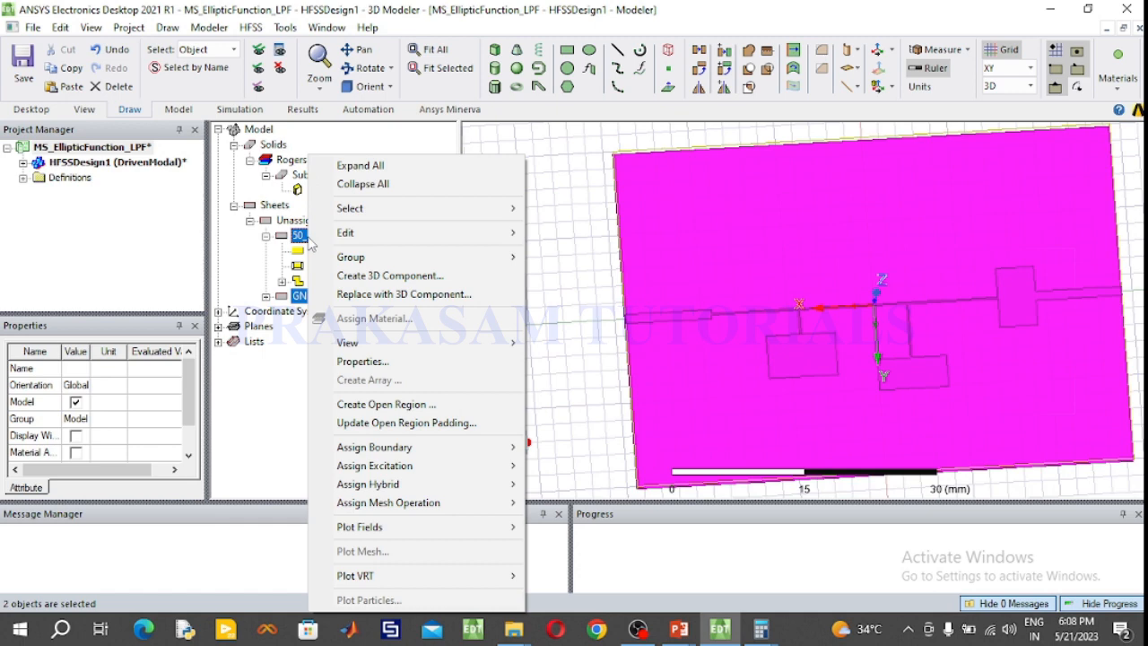
mouse_move(393, 468)
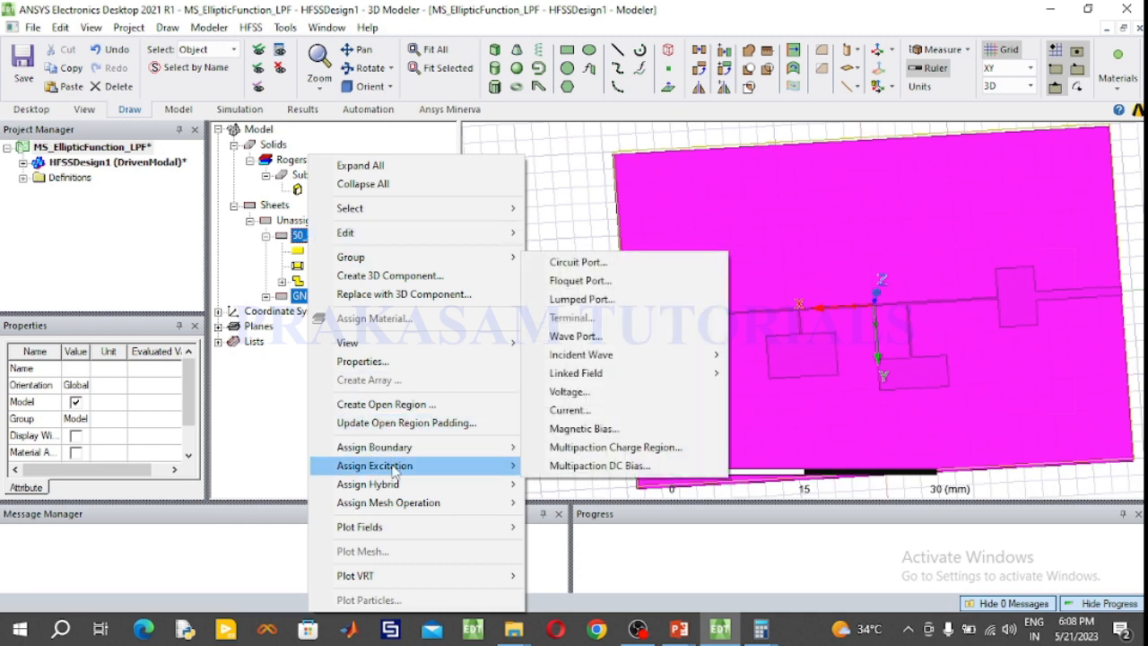
mouse_move(391, 449)
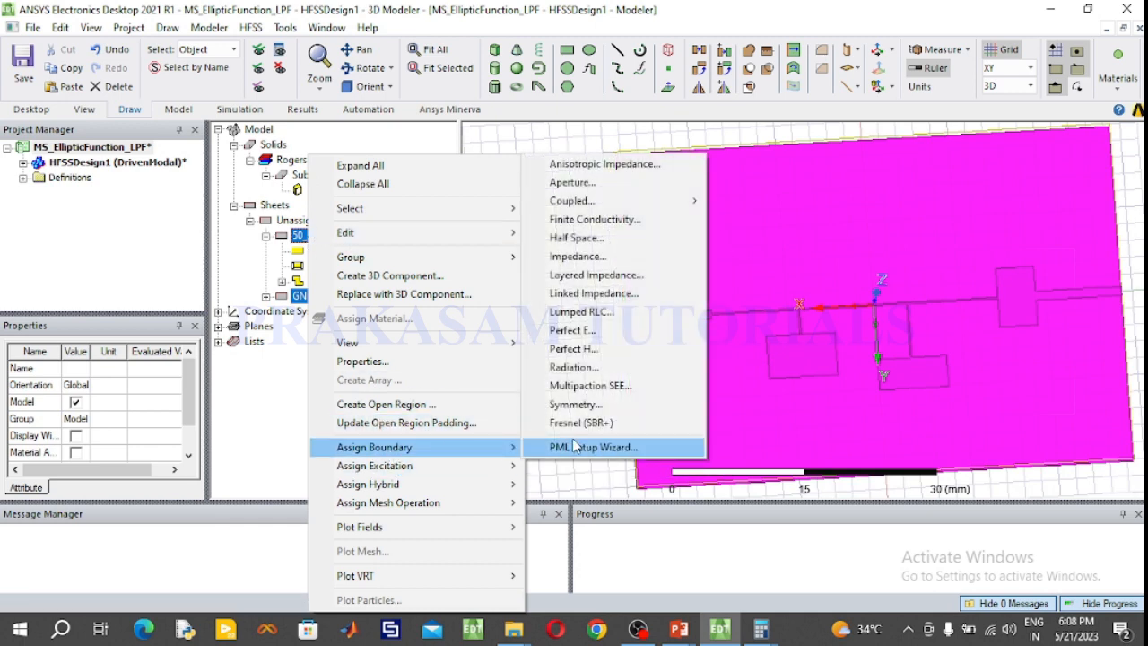
left_click(579, 332)
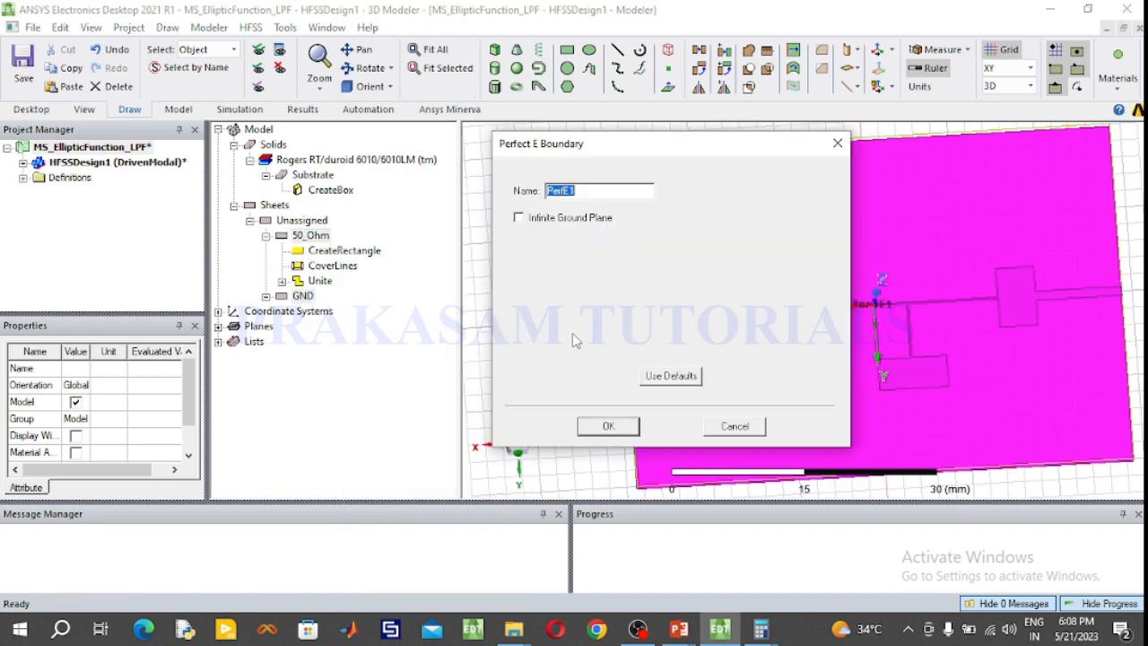
left_click(607, 428)
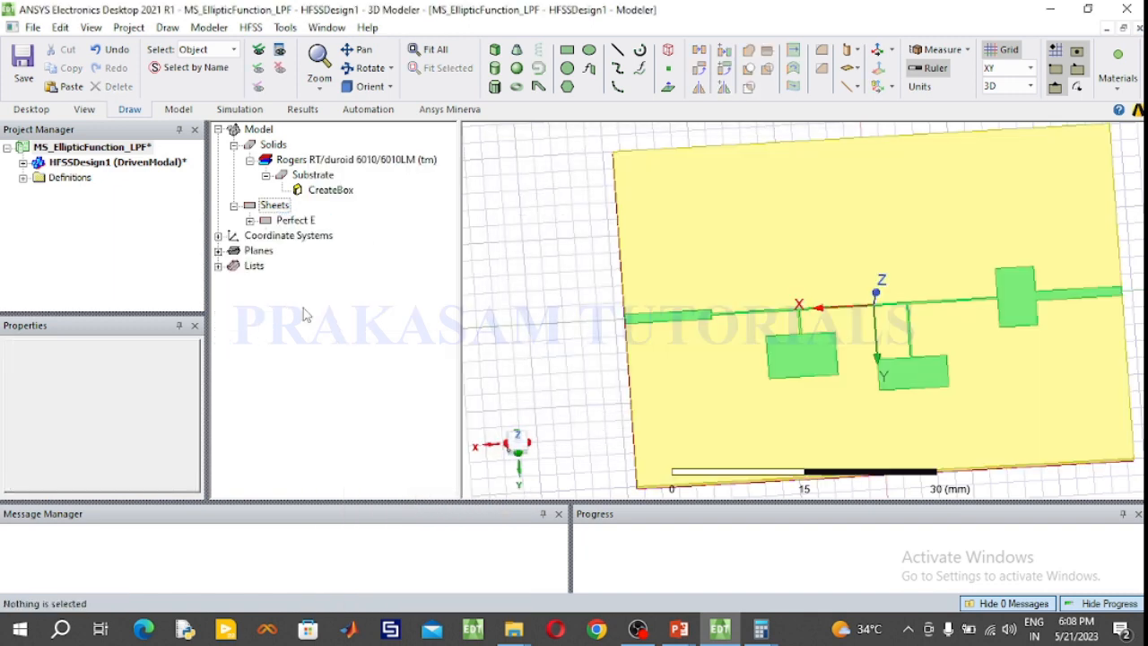
Highlight the PerfE1 boundary in the project to check which sheets it covers, and clear the selection.
left_click(24, 162)
left_click(39, 208)
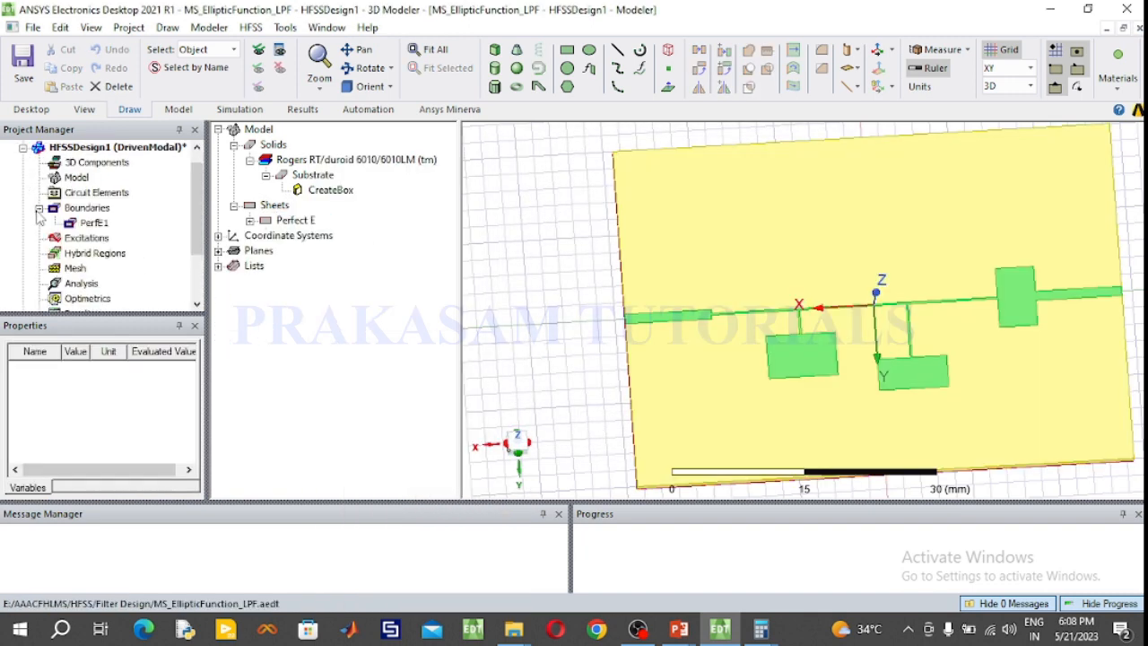
left_click(100, 225)
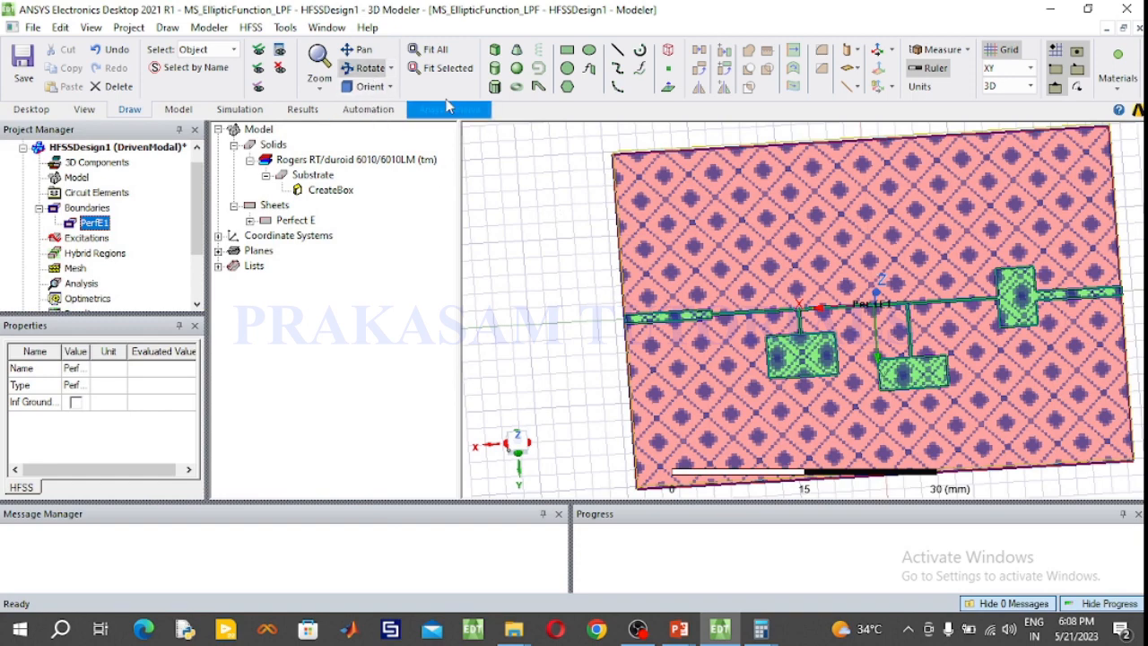
left_click(505, 238)
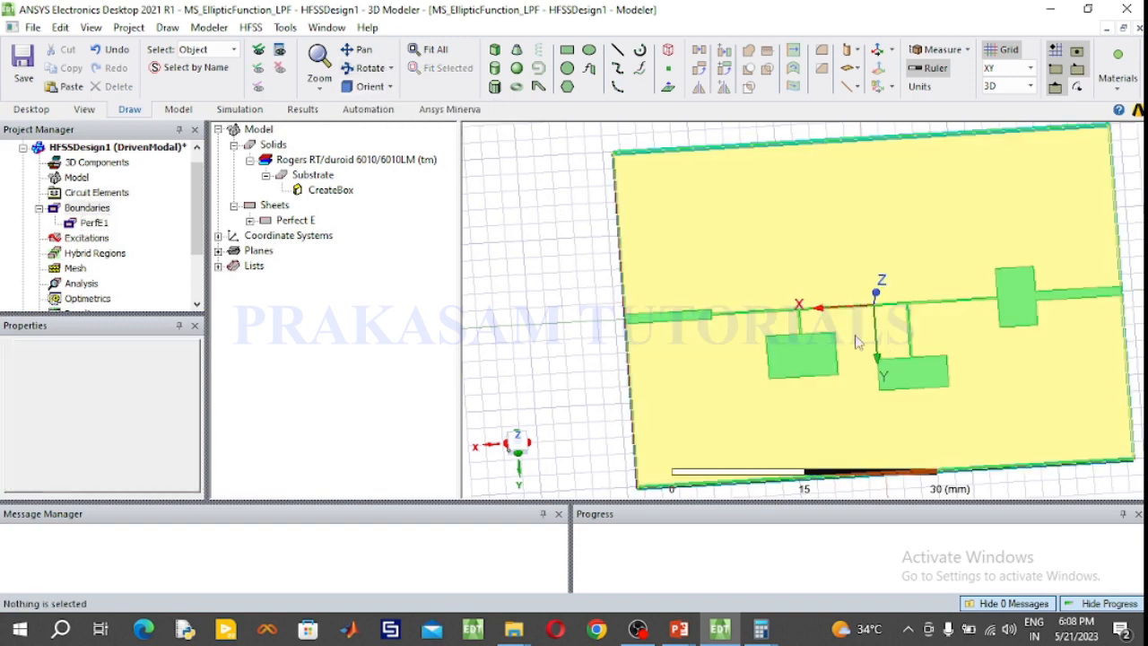
Set the drawing plane to YZ with the substrate edge at the 50-ohm feed line in view.
left_click_drag(953, 348, 959, 264)
left_click_drag(640, 382, 741, 454)
scroll(837, 362, "up", 5)
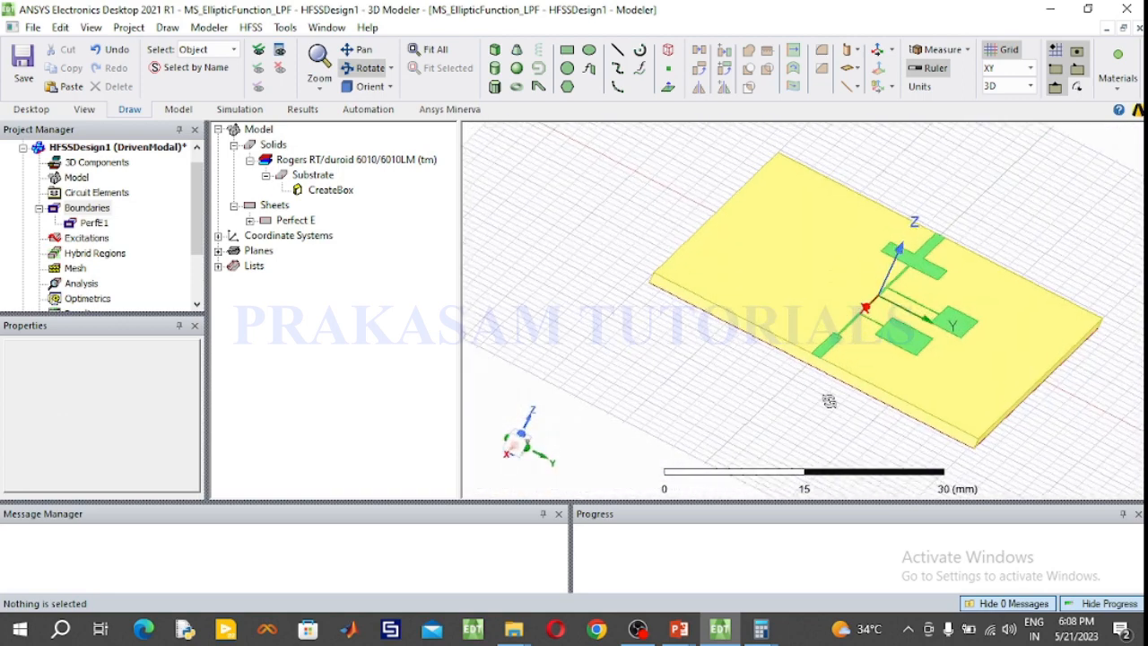
scroll(835, 359, "up", 5)
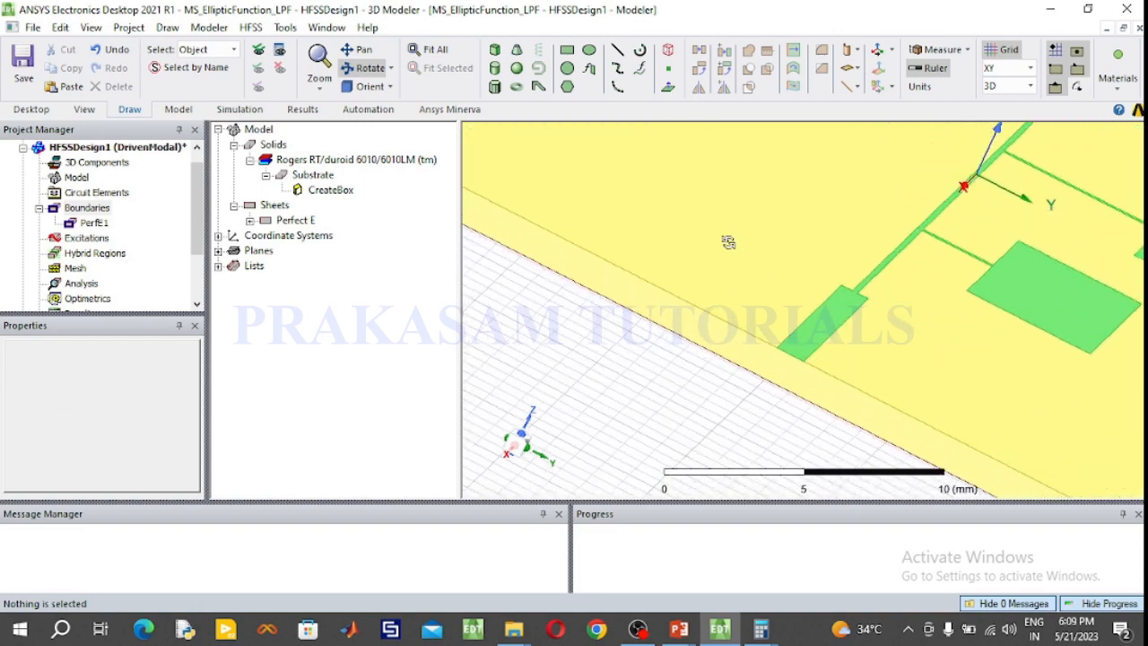
left_click(1029, 69)
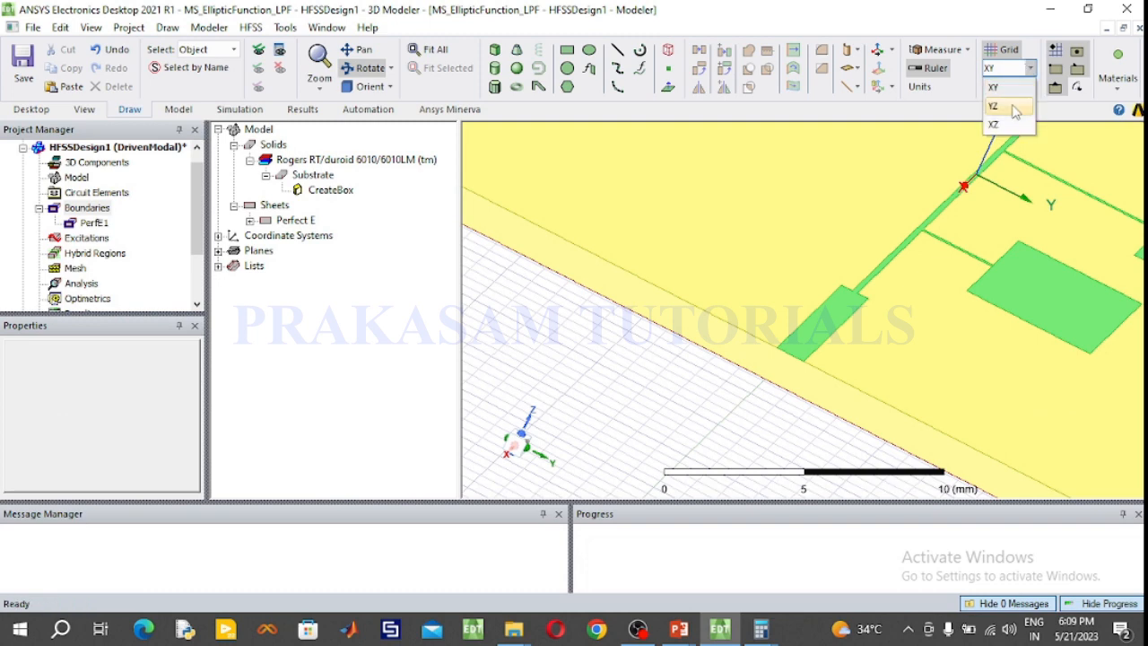
left_click(1014, 106)
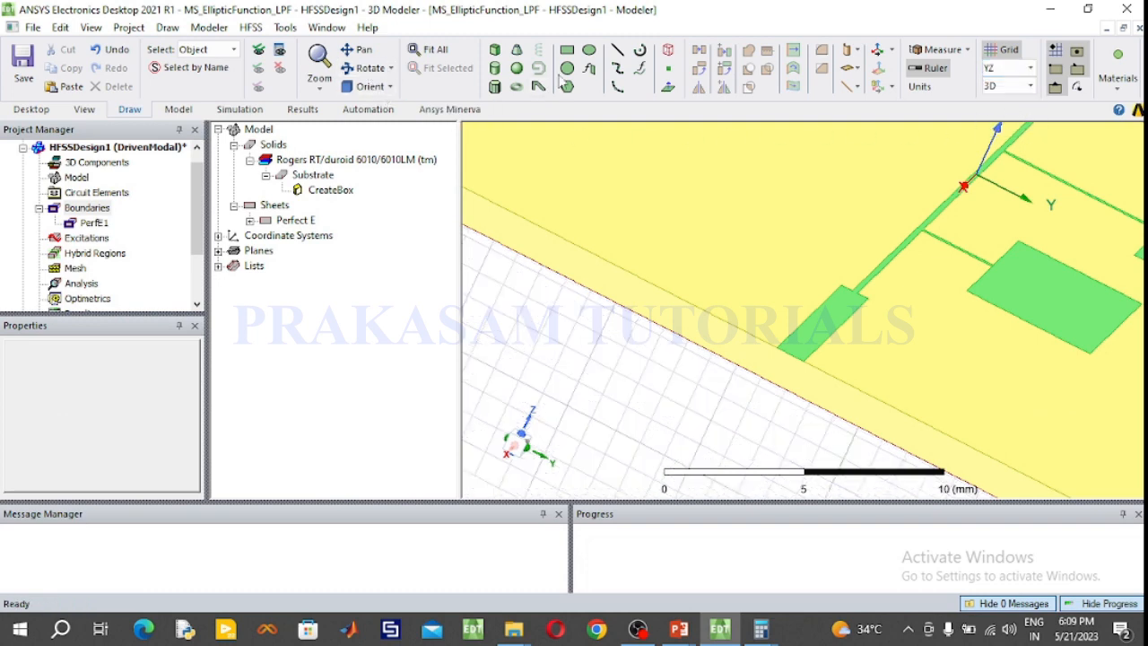
Draw a rectangle about 1.55 mm by 1 mm down the substrate edge from the corner of the 50-ohm feed-line end.
left_click(567, 51)
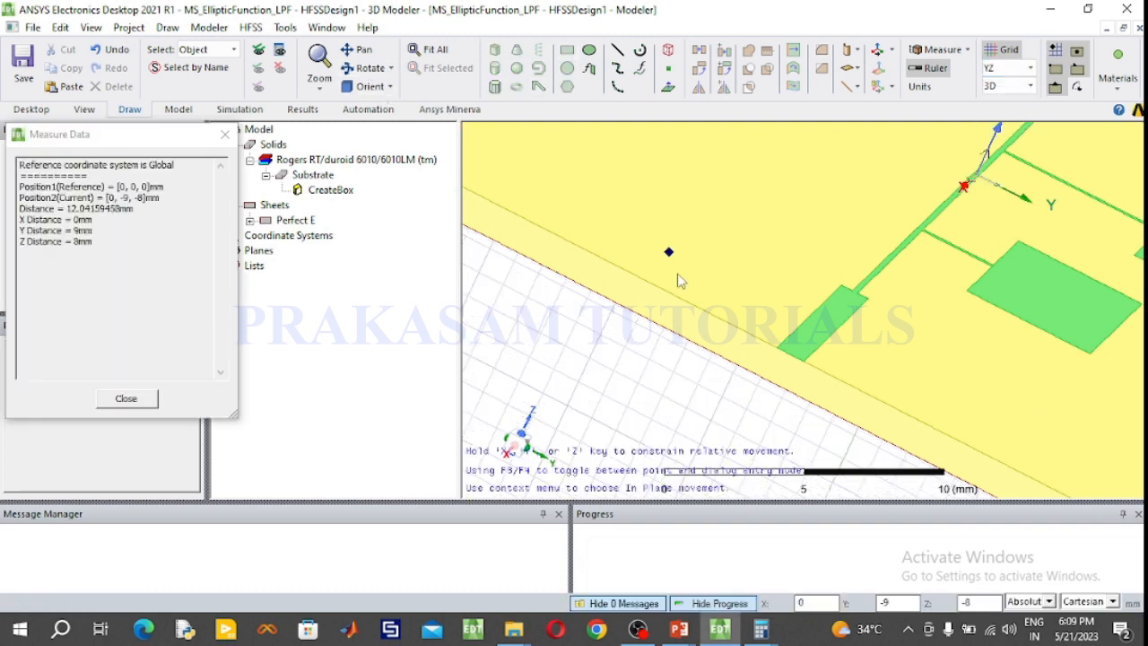
left_click(773, 348)
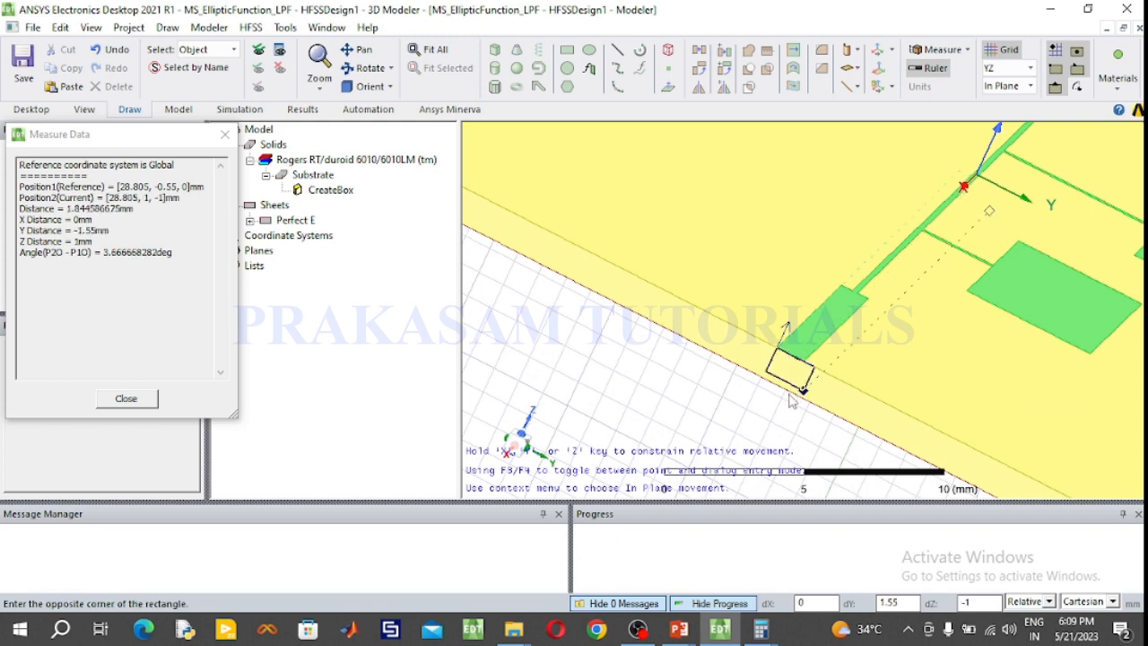
left_click(792, 402)
left_click(701, 406)
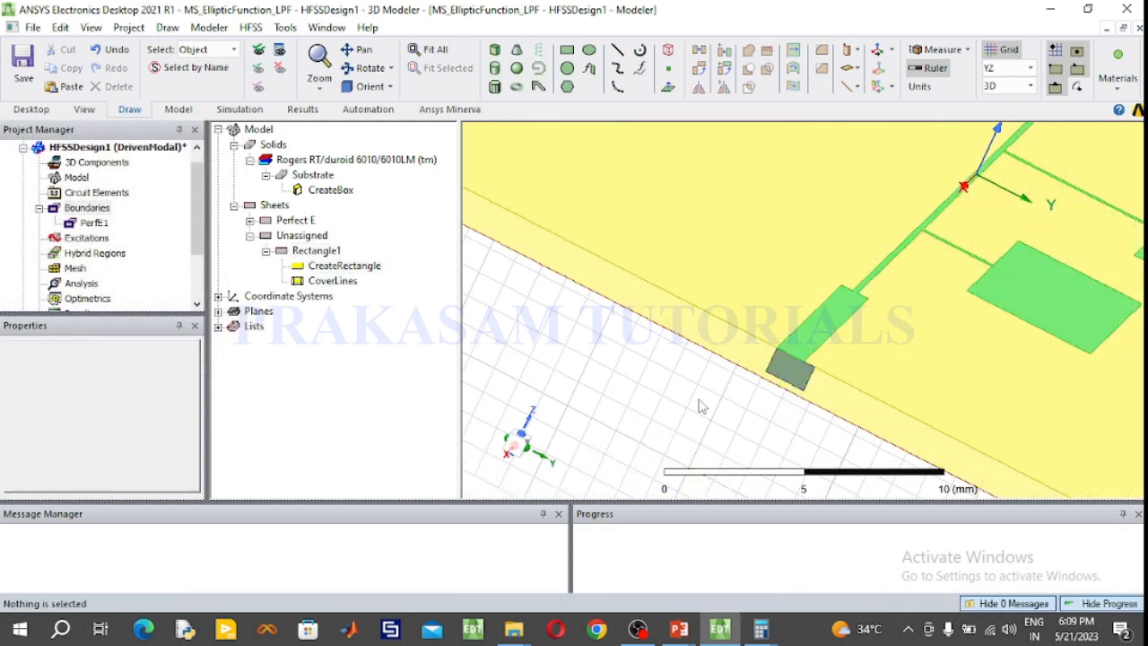
Rename the new rectangle P1 and set its color to bright green.
double_click(319, 252)
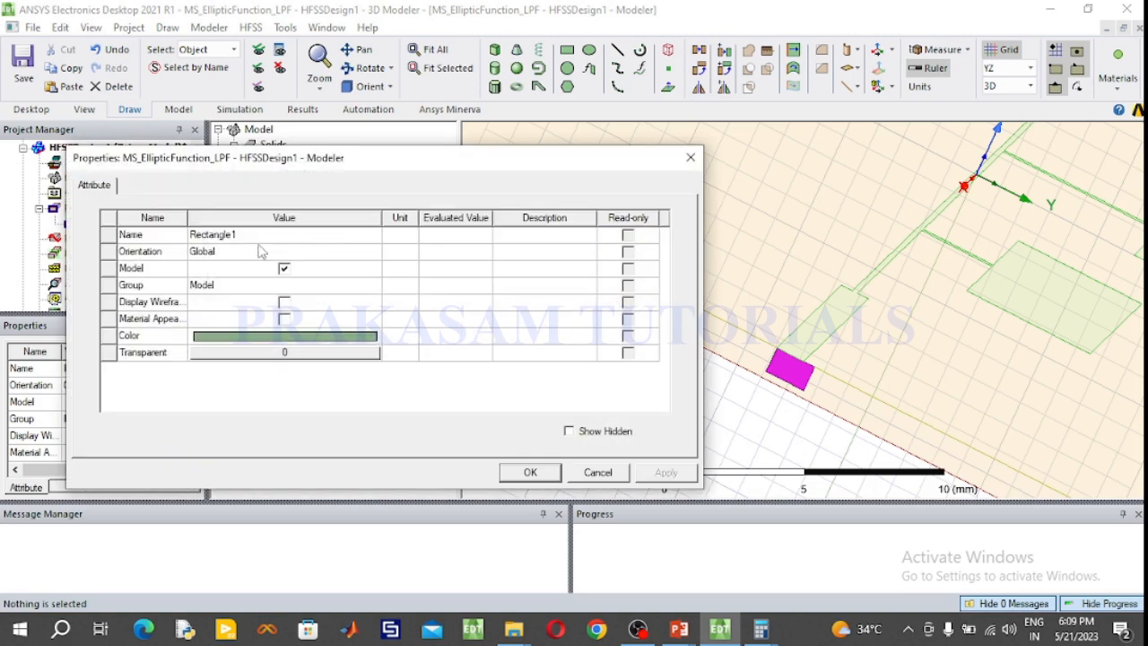
left_click(260, 236)
type("F1")
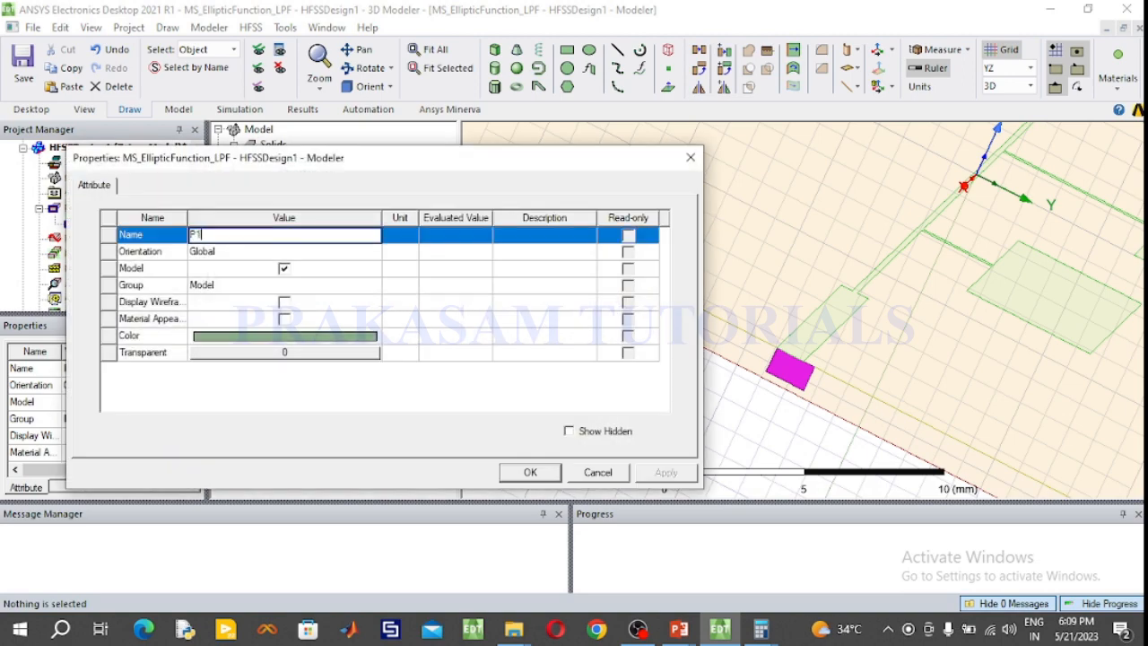
left_click(334, 343)
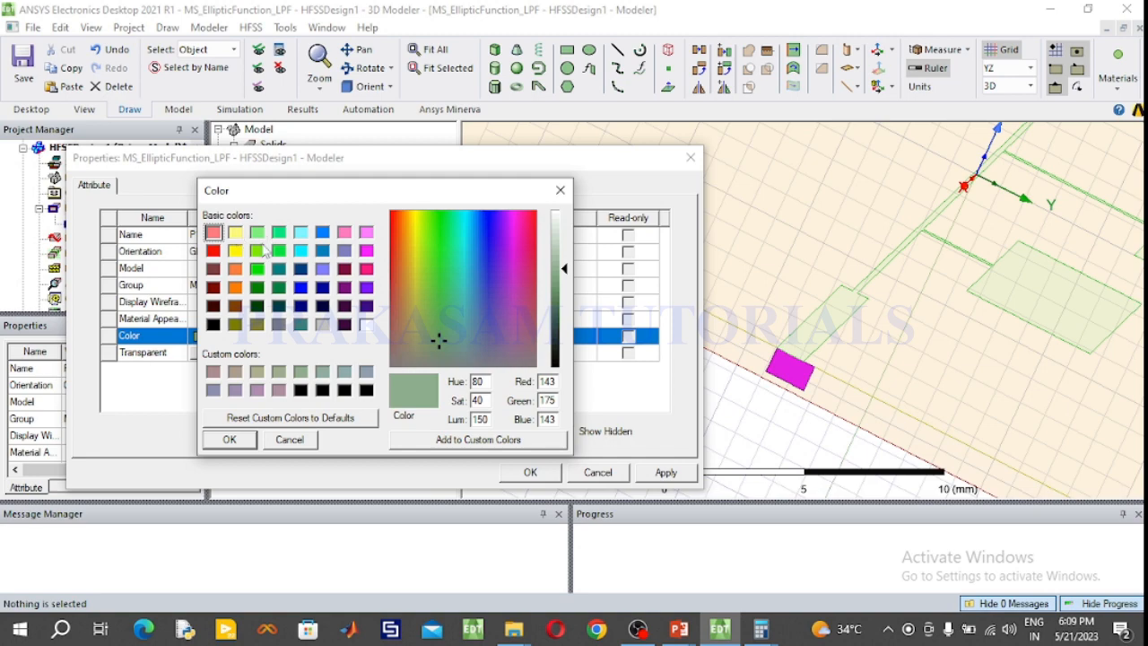
left_click(257, 270)
left_click(230, 439)
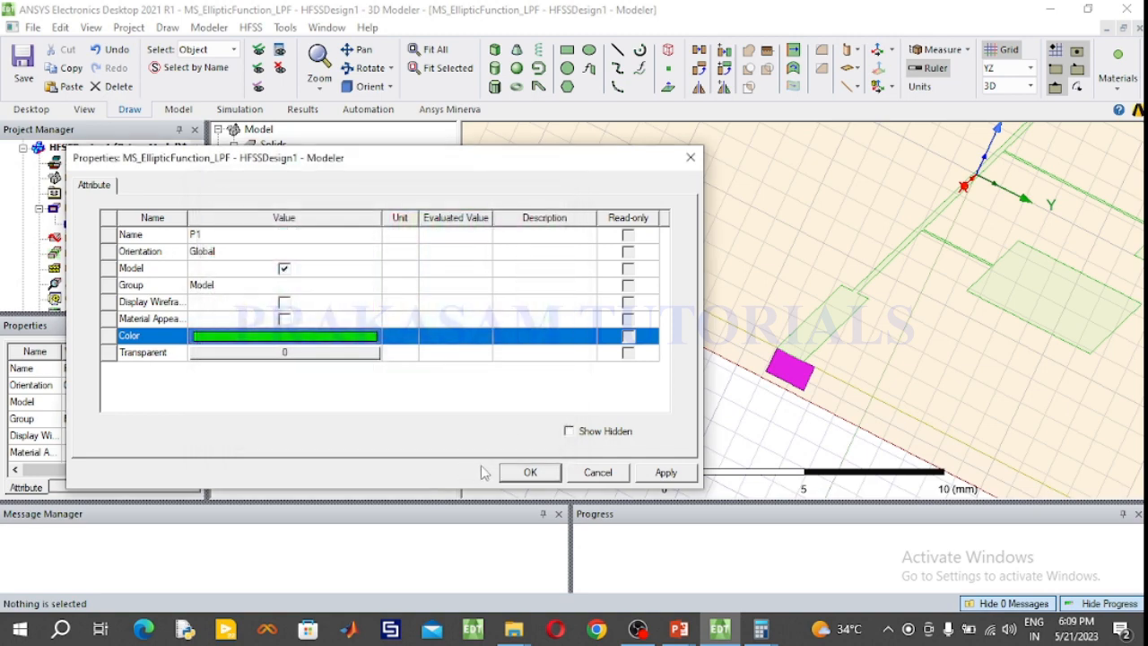
left_click(525, 473)
Set P1's YSize to 1.1 mm, ZSize to -1.27 mm and position to 28.805, -1.1/2, 0.
double_click(353, 267)
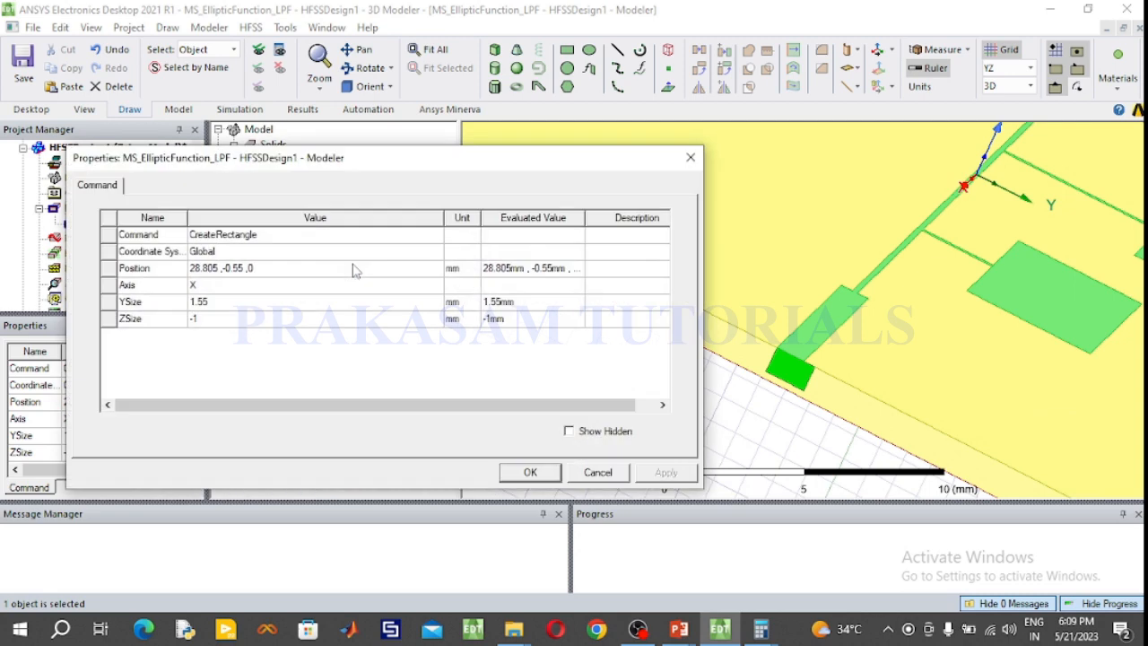
left_click(221, 304)
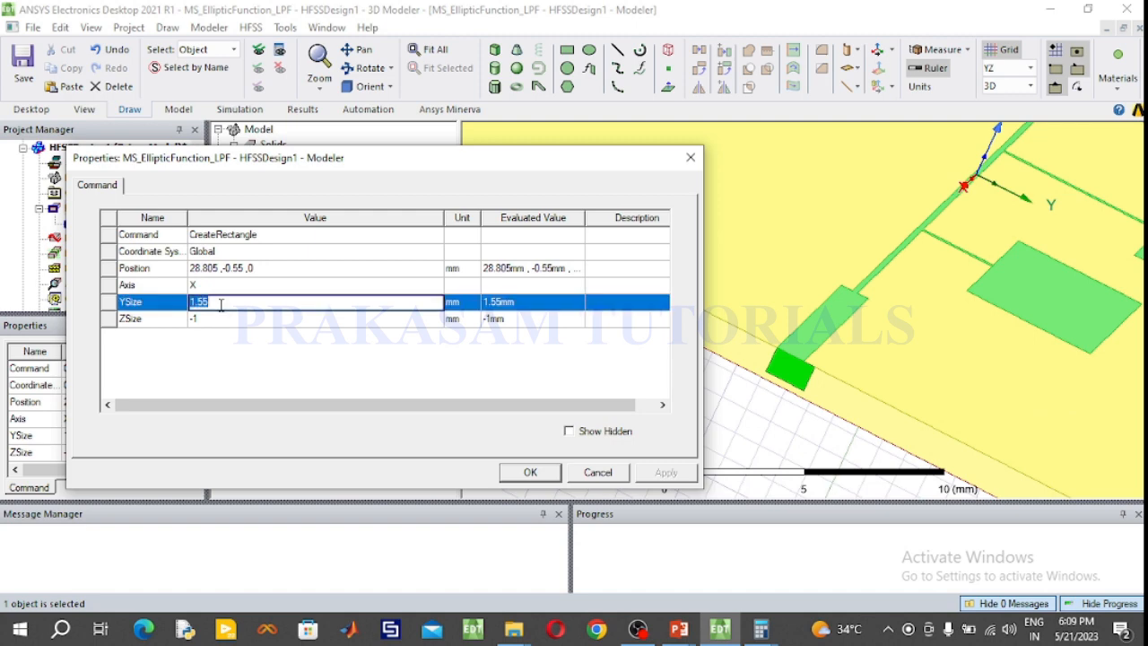
type("1.1")
left_click(207, 320)
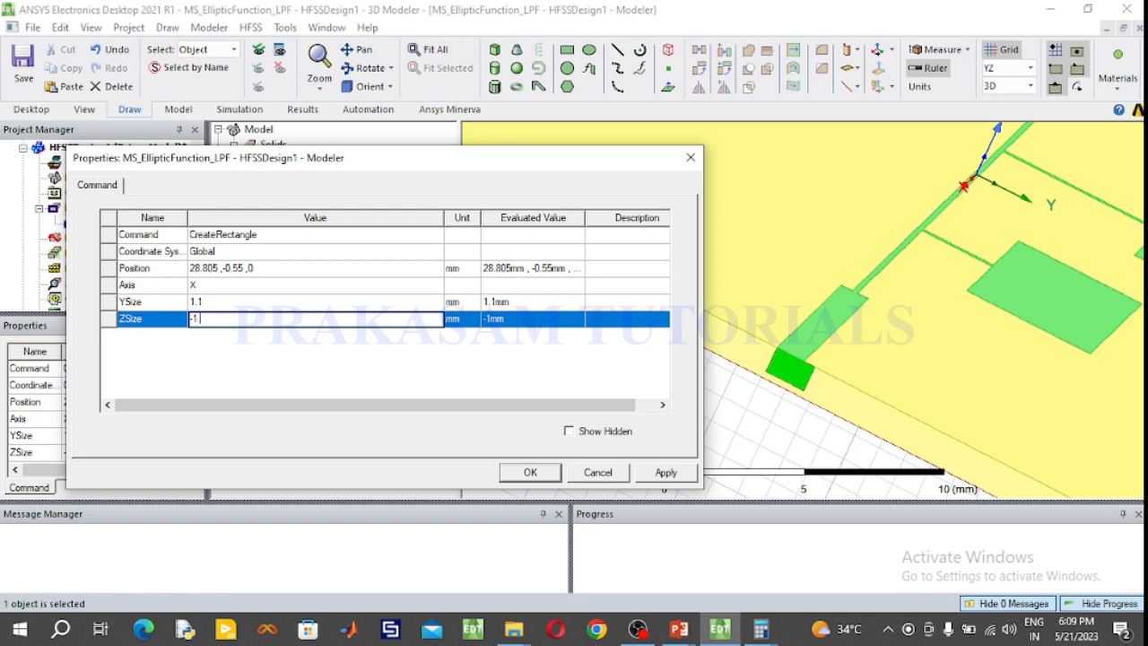
left_click(274, 268)
left_click(274, 268)
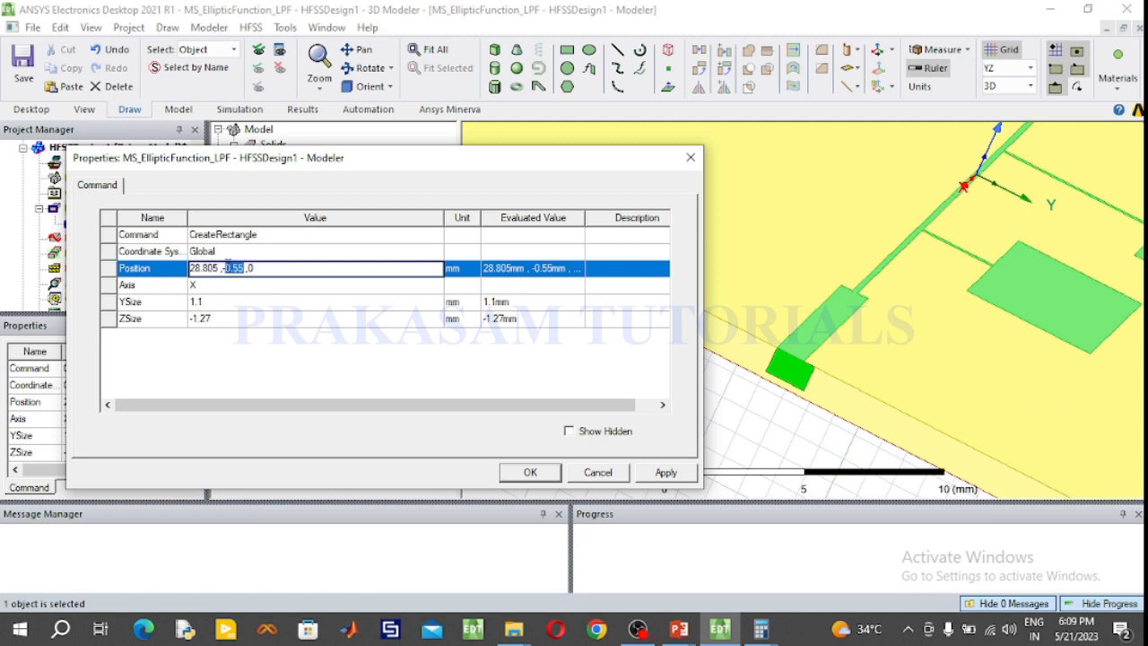
type("-1")
left_click(530, 472)
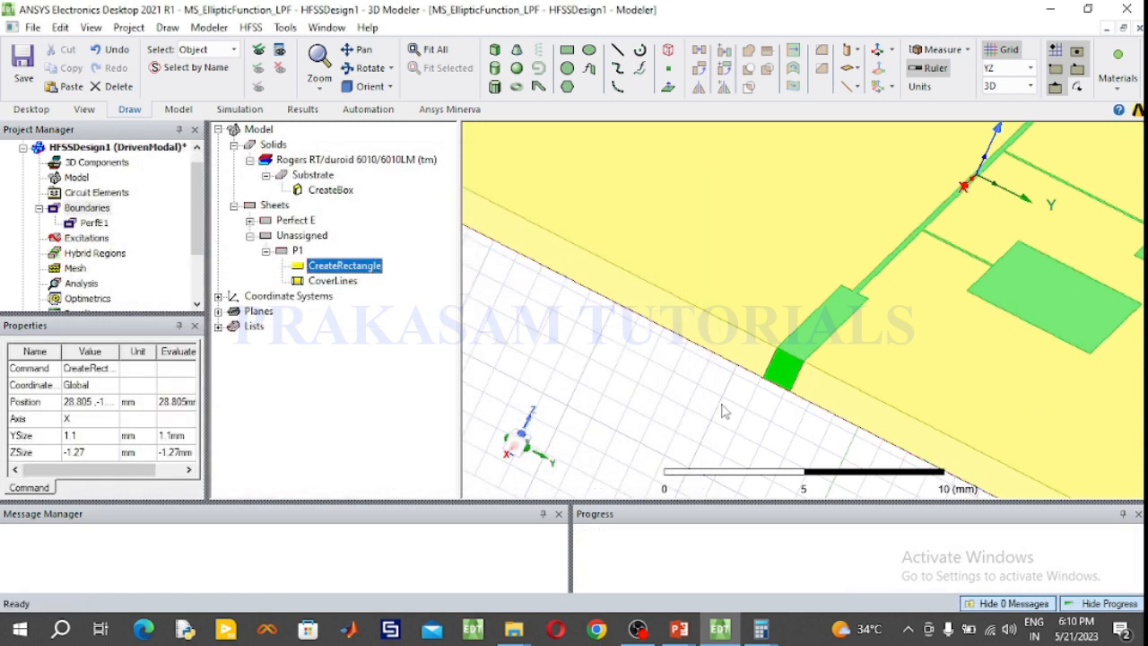
Duplicate the P1 sheet in place by copying and pasting it.
left_click(298, 251)
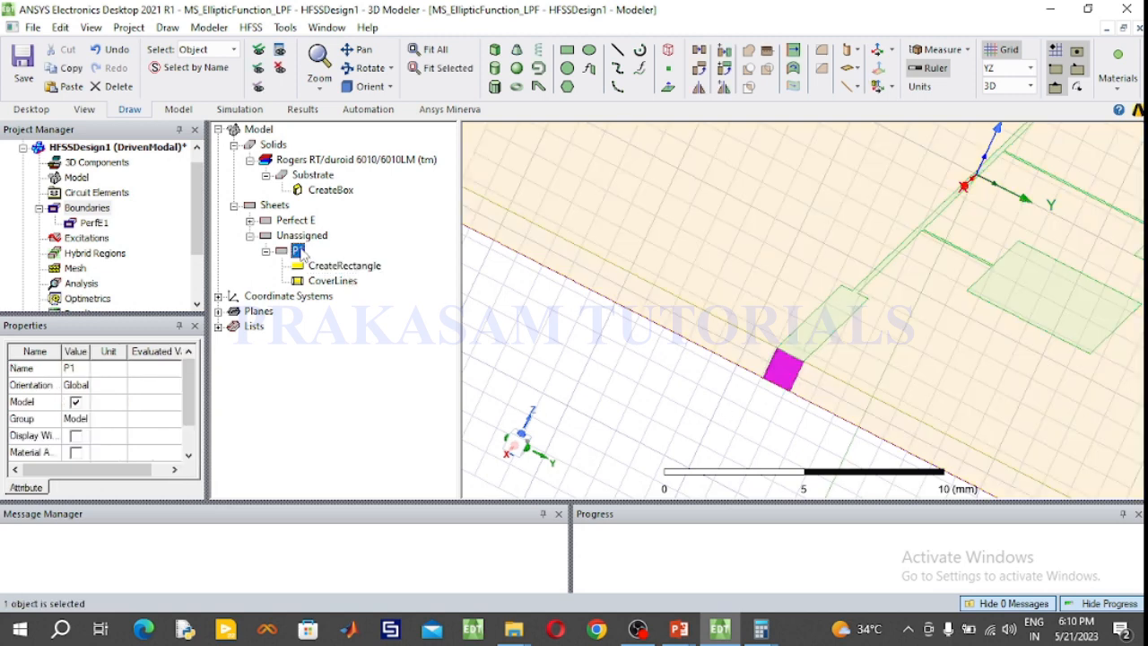
key("ctrl+c")
key("ctrl+v")
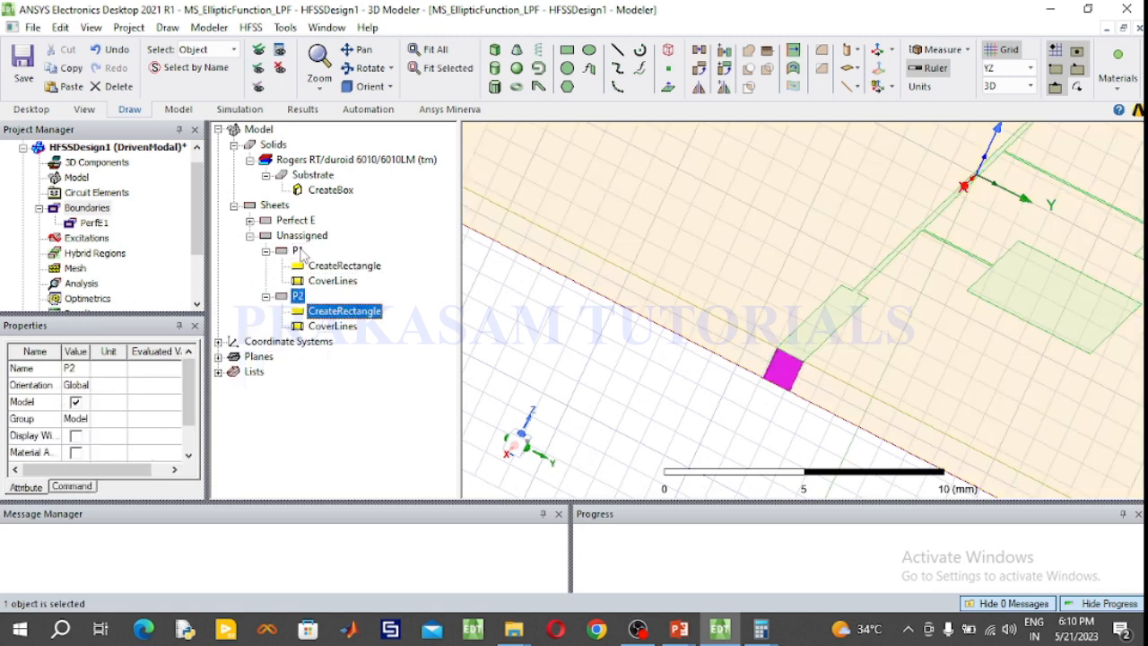
left_click(516, 350)
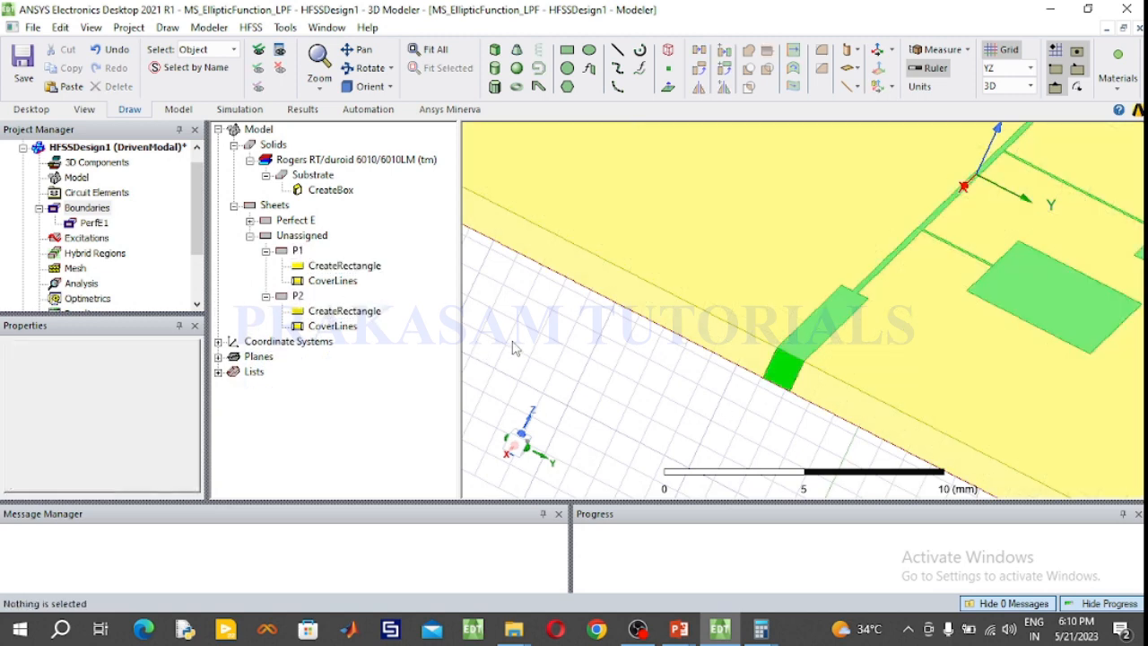
Move the copied sheet P2 to the opposite feed-line end by setting its X position to -28.805 mm.
left_click(298, 296)
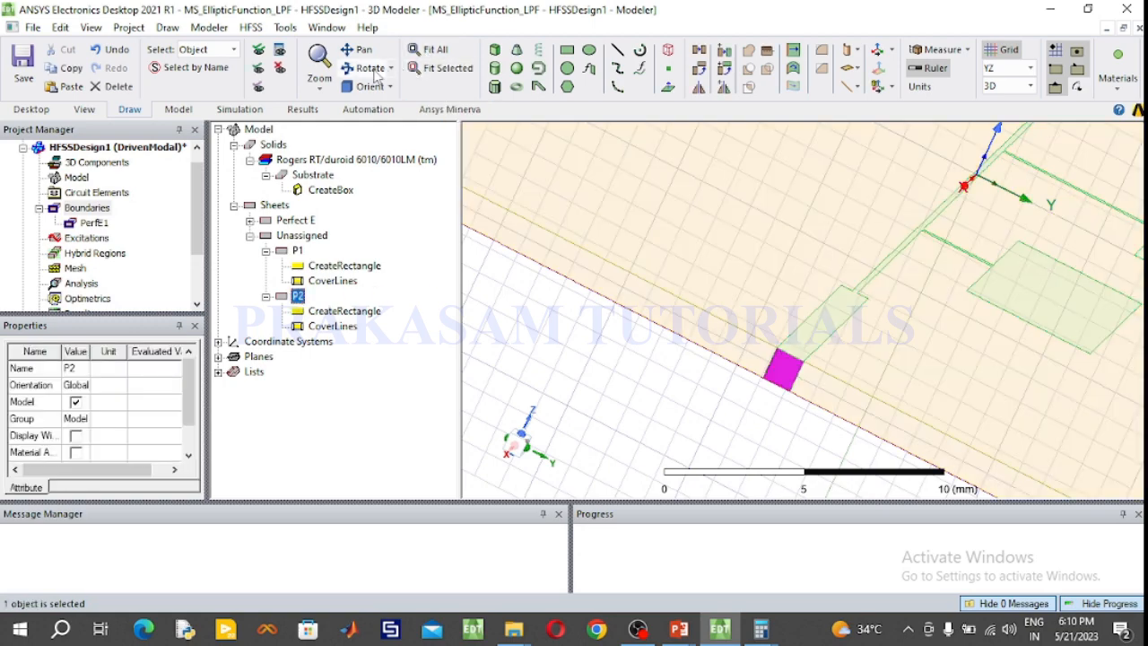
left_click(375, 71)
left_click_drag(792, 314, 481, 334)
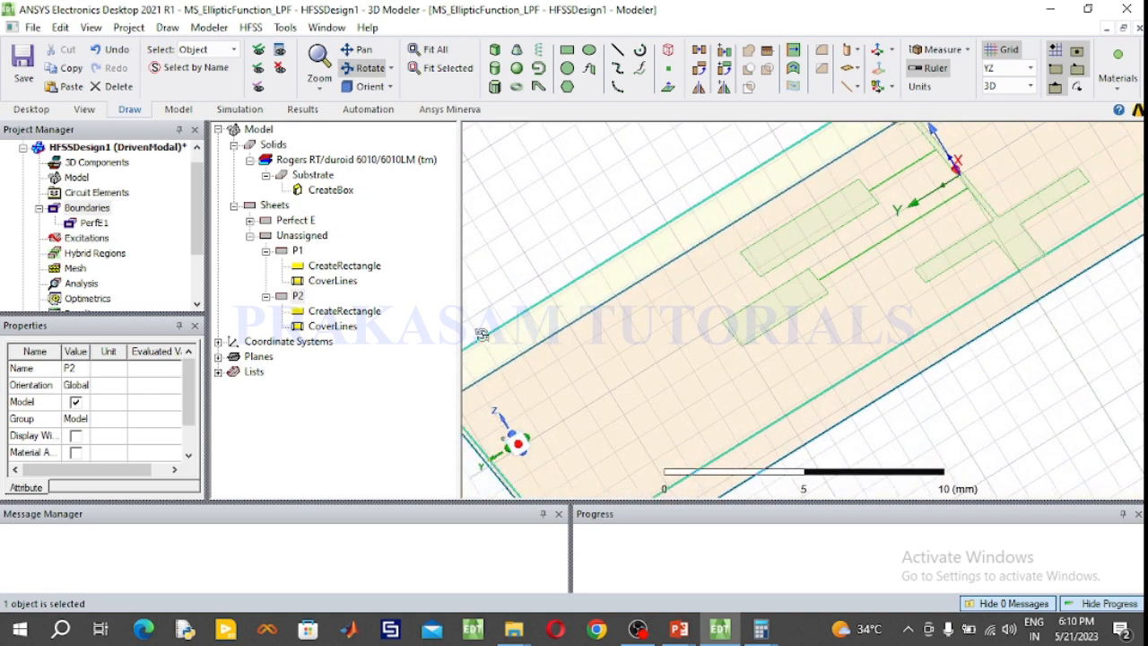
double_click(328, 311)
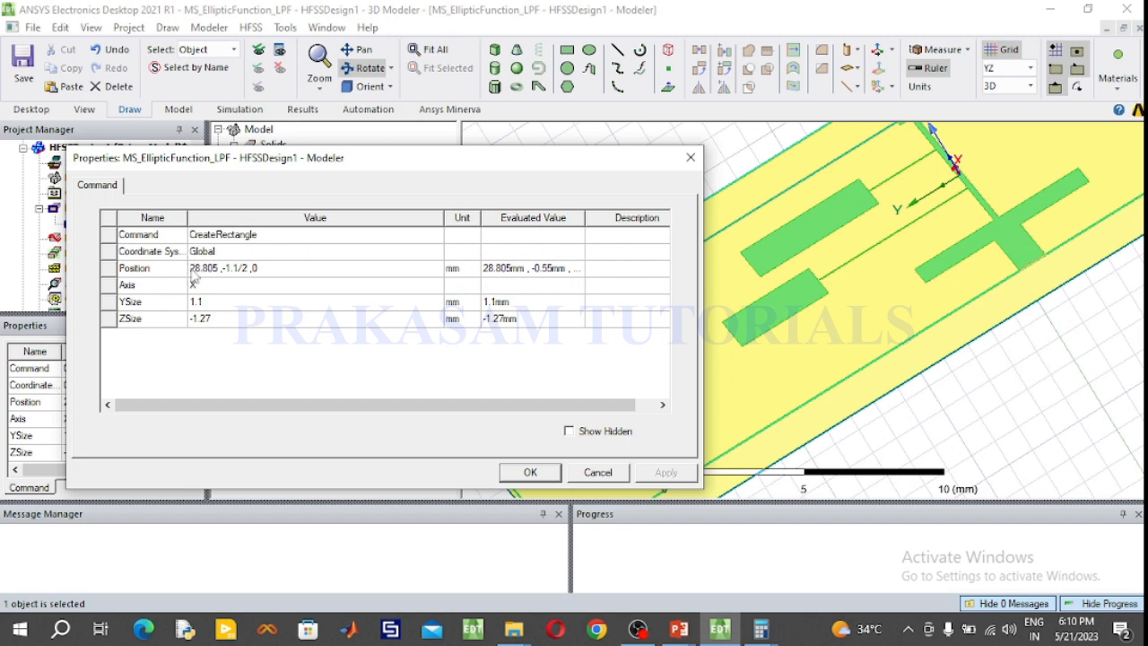
left_click(191, 271)
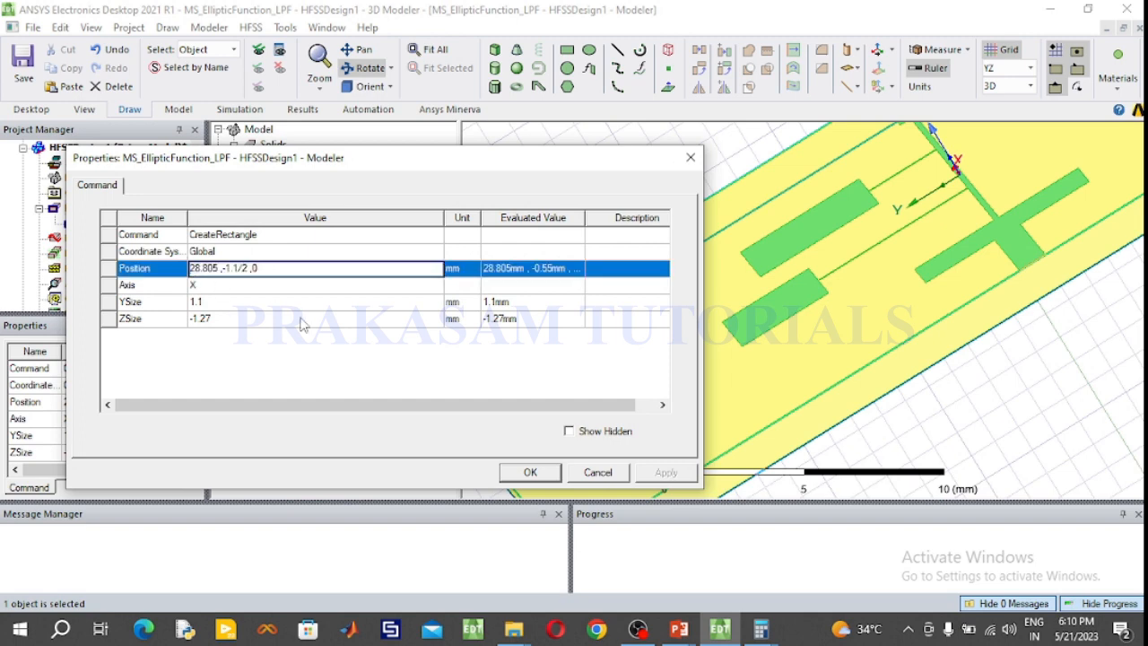
type("-")
left_click(529, 473)
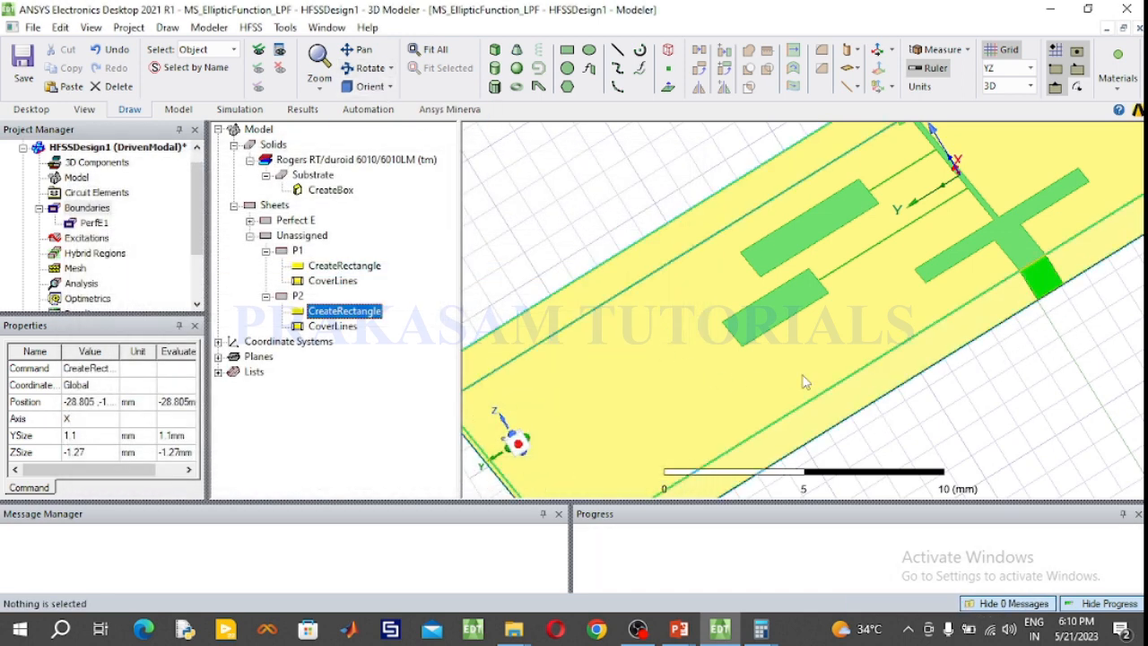
Start assigning a lumped port named 1 with 50 ohm full port impedance to the P1 sheet.
left_click(364, 69)
left_click_drag(736, 371, 1024, 250)
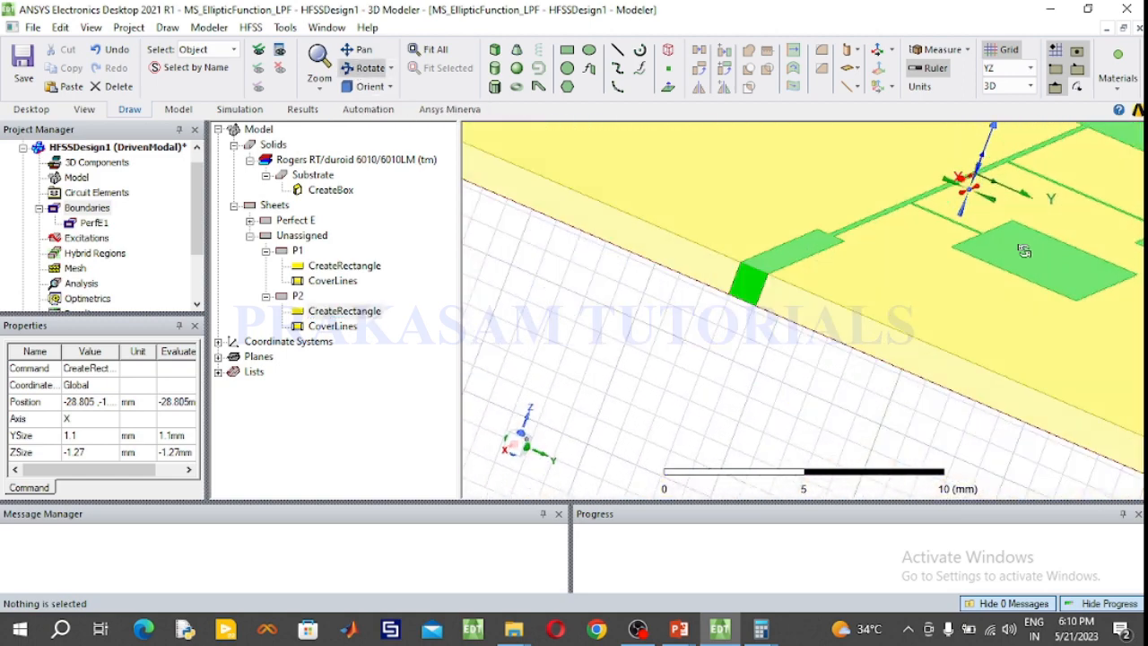
left_click(364, 68)
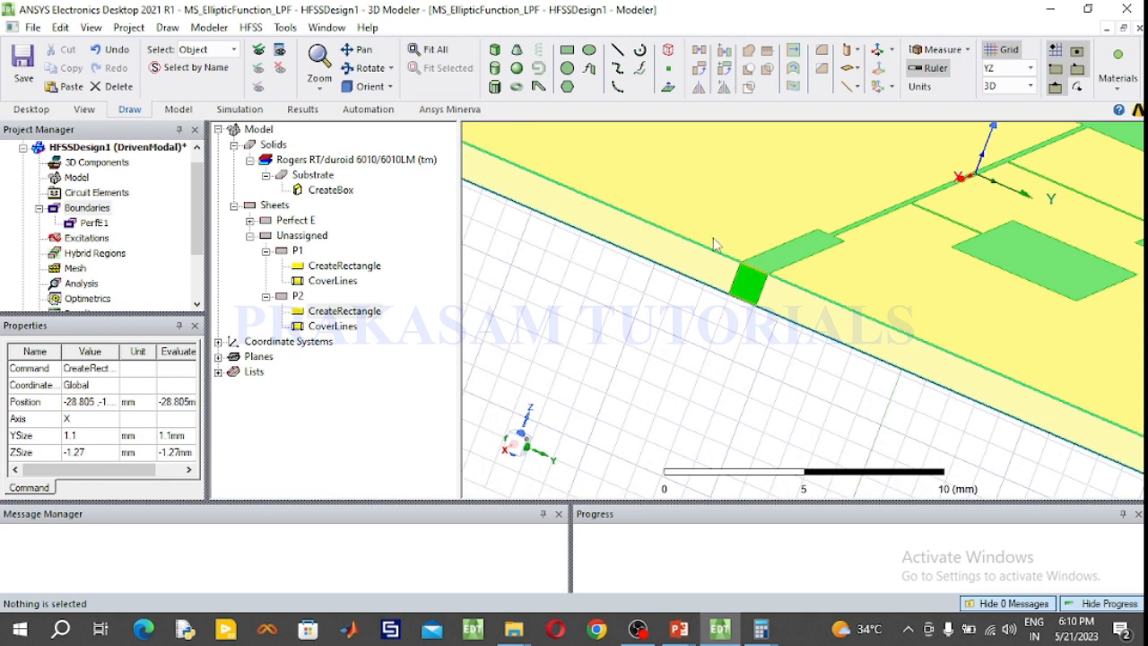
scroll(754, 296, "up", 5)
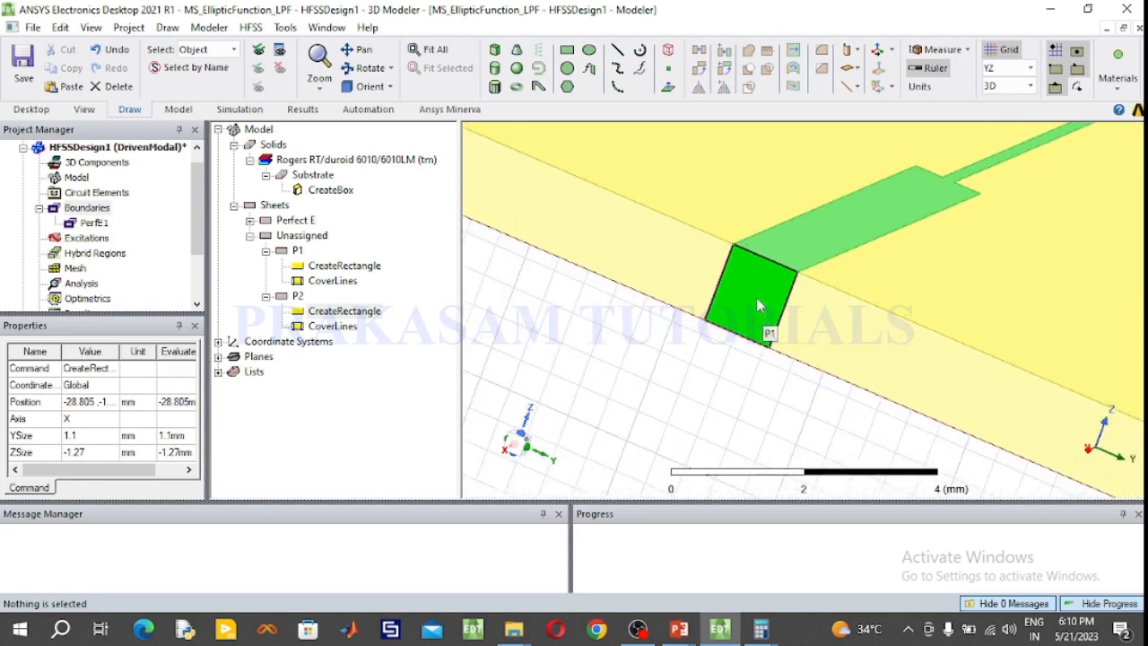
scroll(757, 295, "up", 4)
left_click(752, 279)
right_click(756, 288)
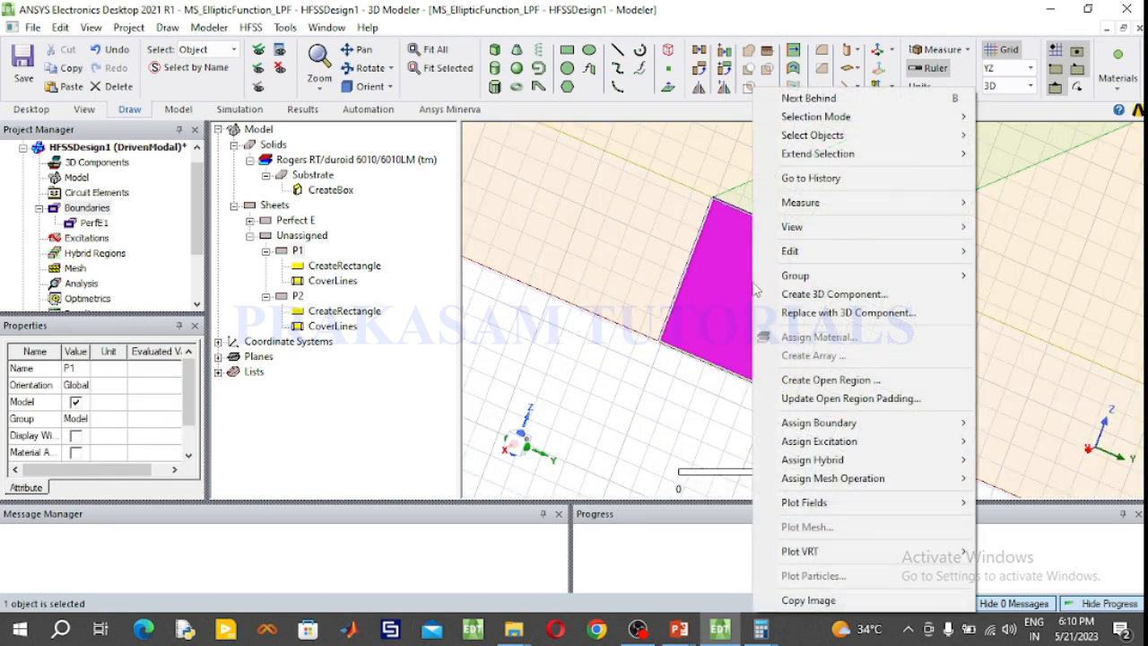
mouse_move(794, 442)
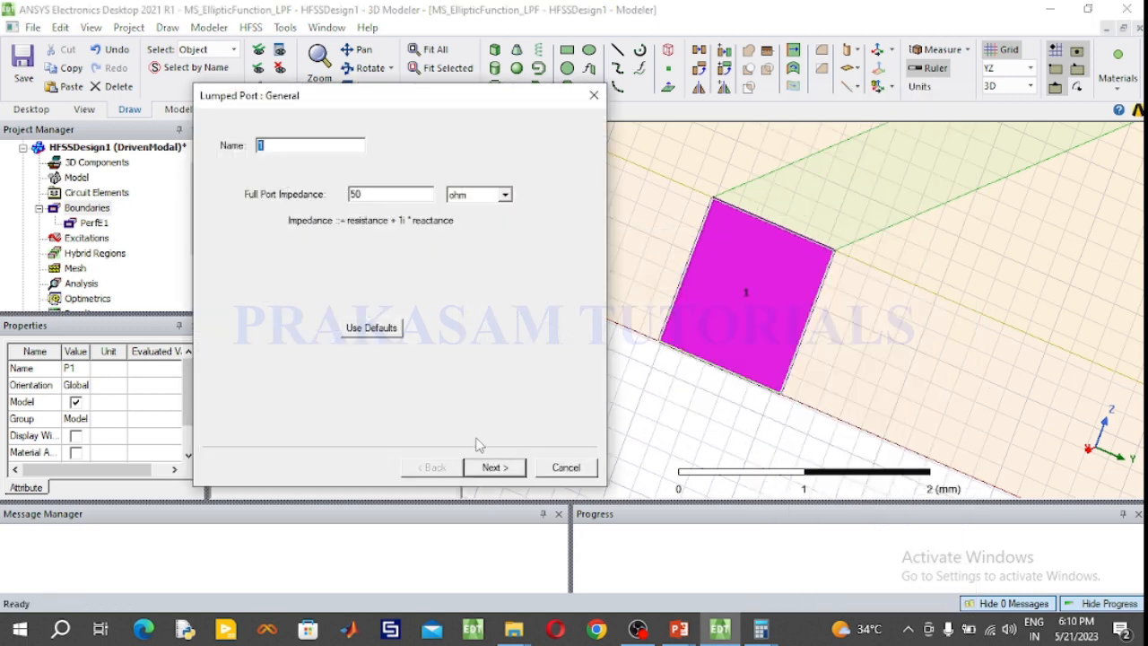
left_click(499, 472)
Define port 1's integration line from P1's lower-edge midpoint to its upper-edge midpoint, renormalize all modes to 50 ohm, and check the finished port.
left_click(334, 210)
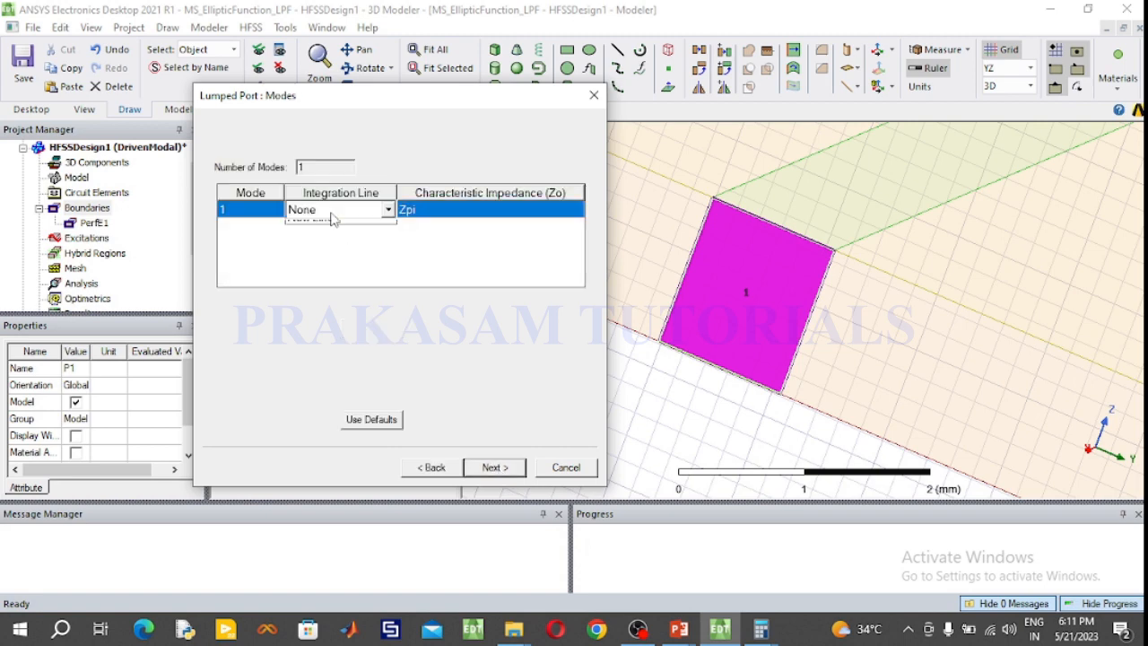
left_click(333, 211)
left_click(309, 239)
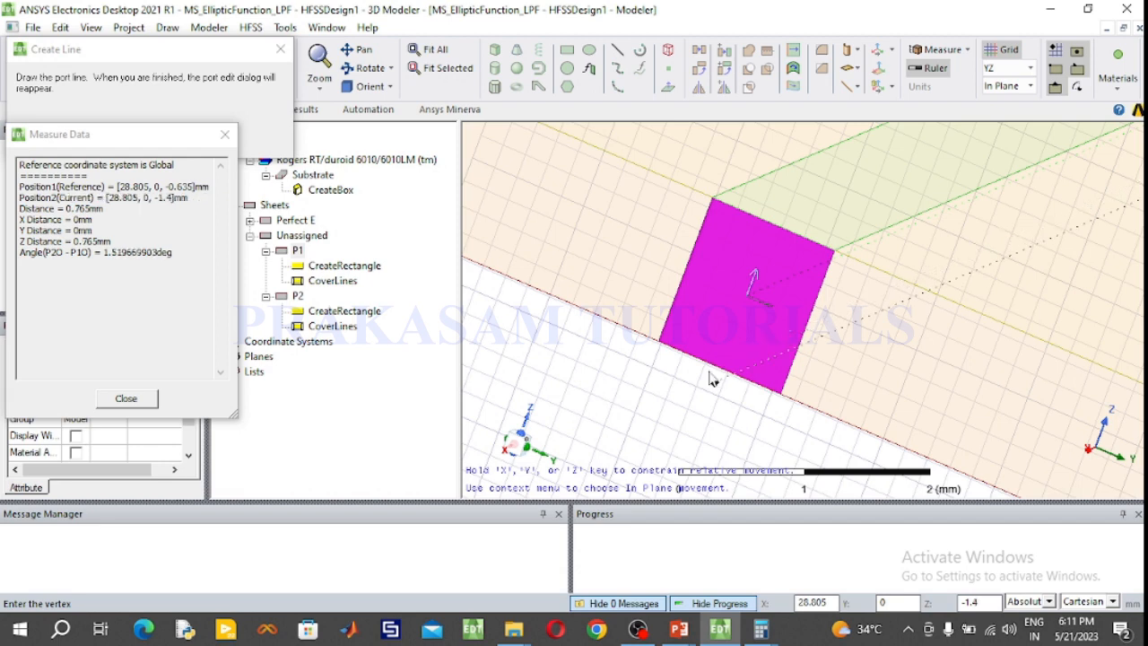
scroll(717, 361, "up", 2)
scroll(718, 363, "down", 1)
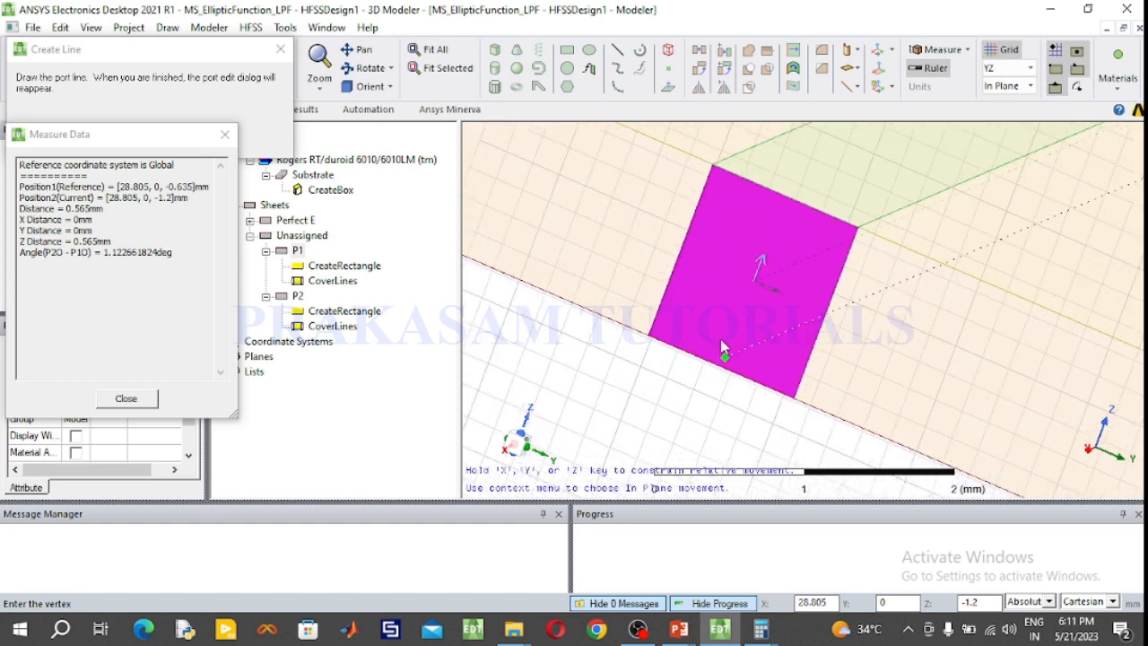
left_click(722, 368)
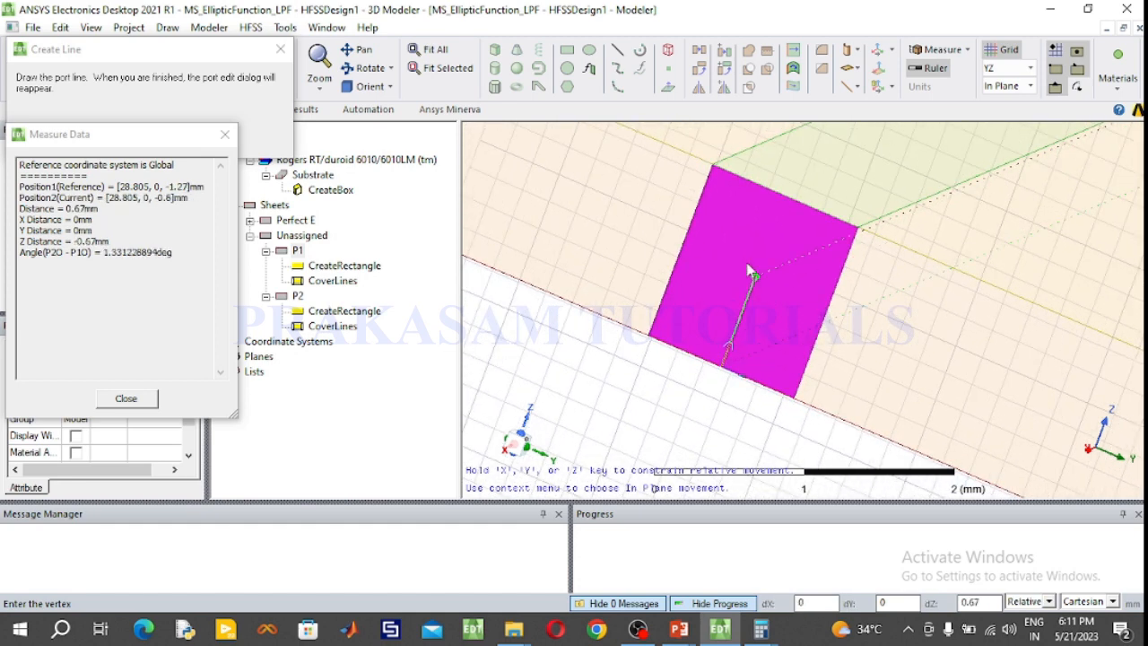
left_click(784, 196)
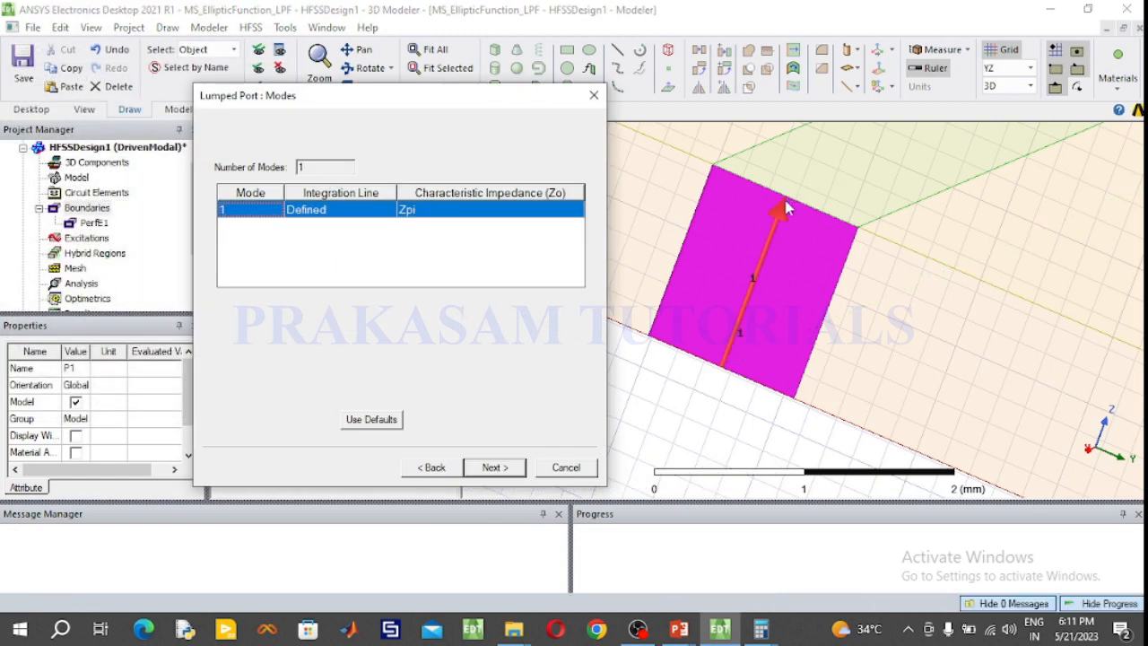
left_click(494, 468)
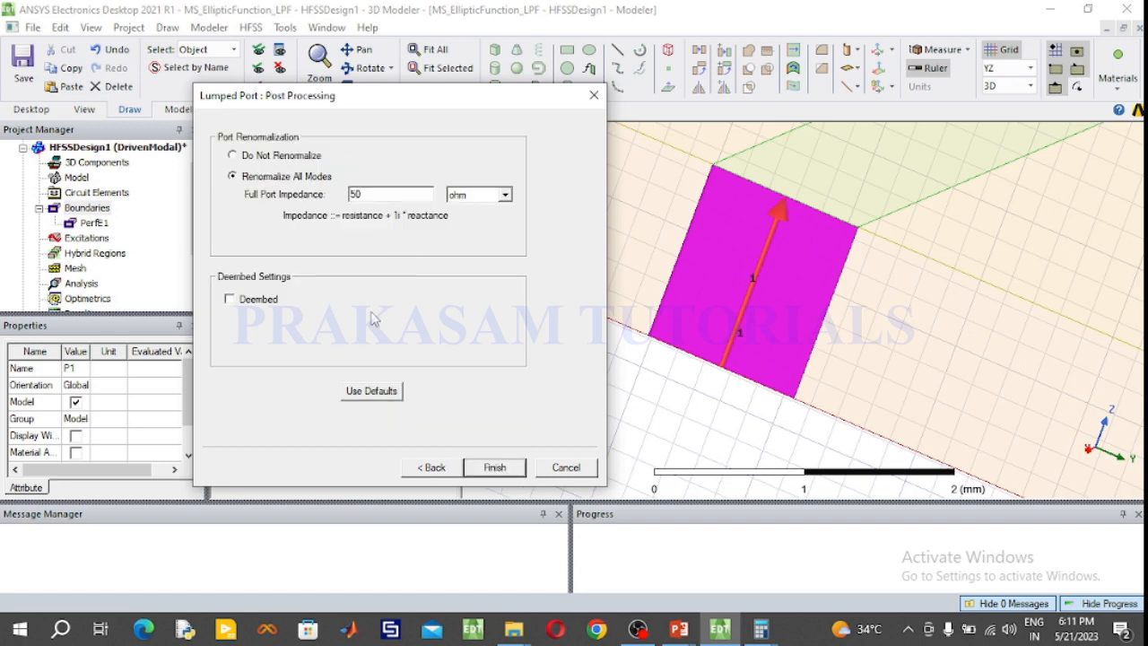
left_click(495, 469)
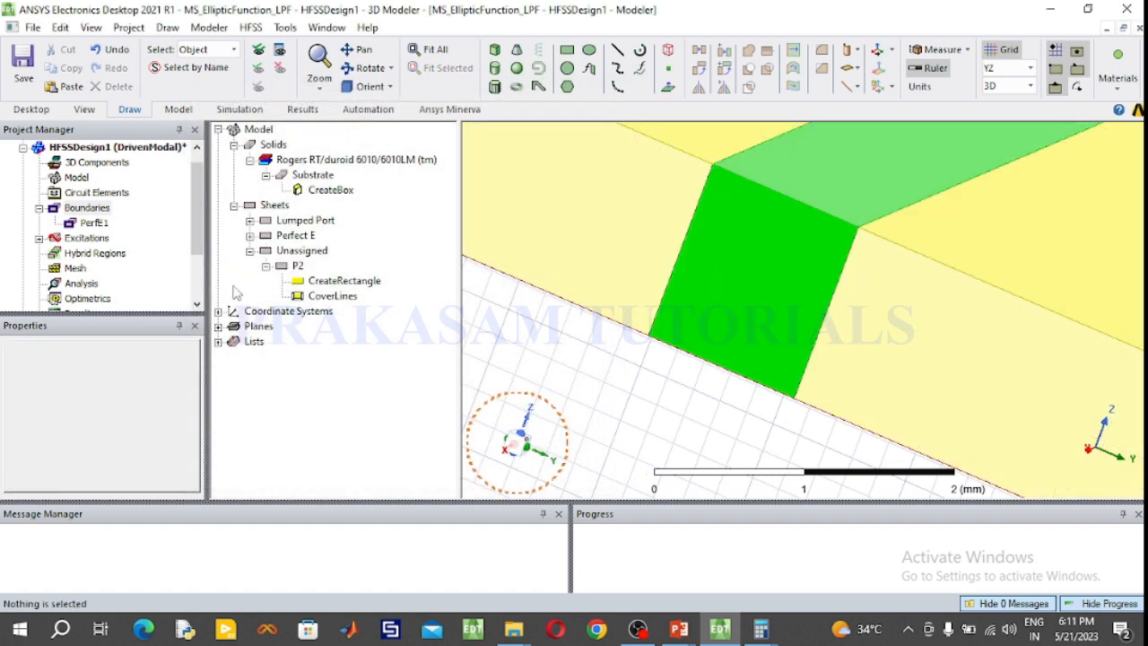
left_click(41, 239)
left_click(82, 253)
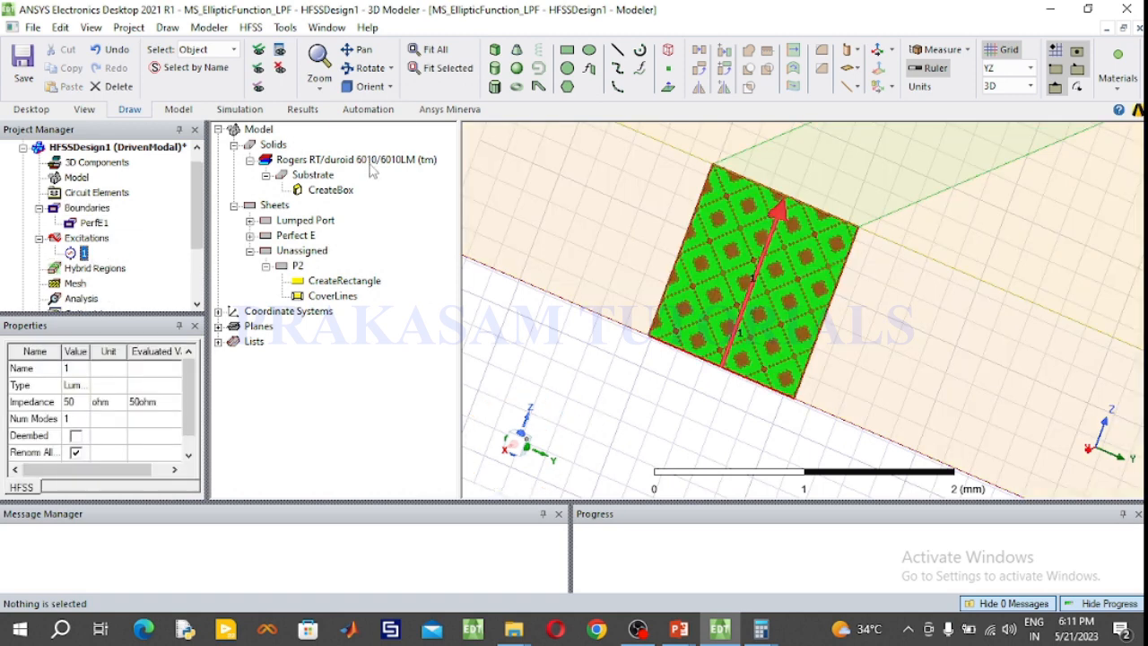
Start assigning a lumped port named 2 with 50 ohm full port impedance to the P2 sheet at the opposite feed-line end.
left_click(369, 70)
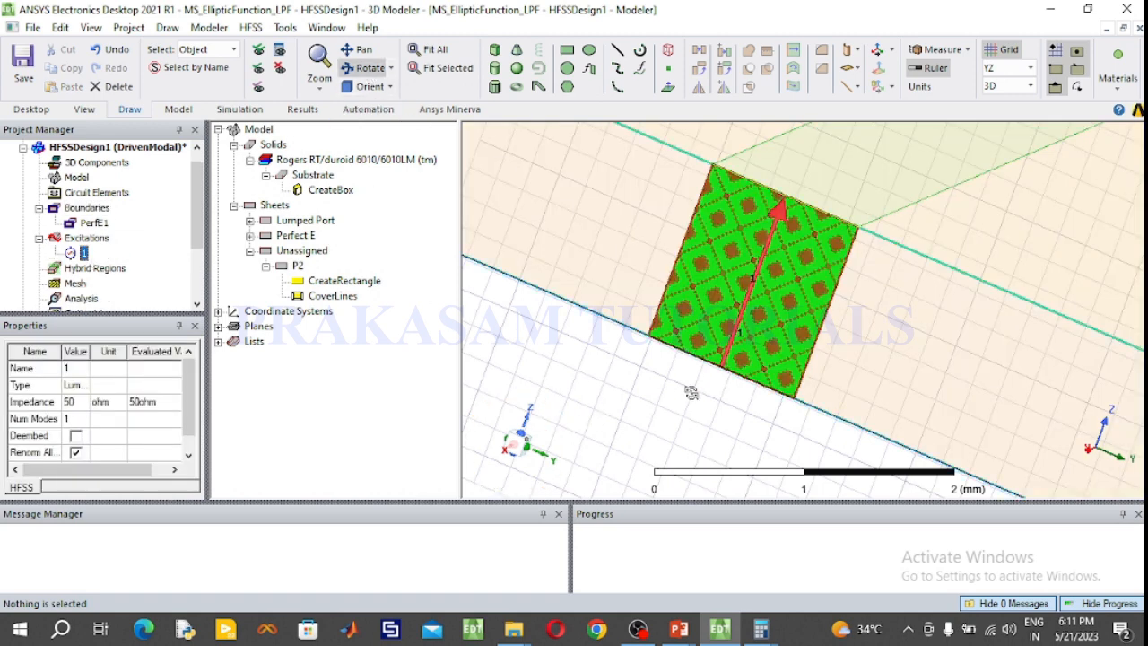
left_click_drag(690, 393, 833, 315)
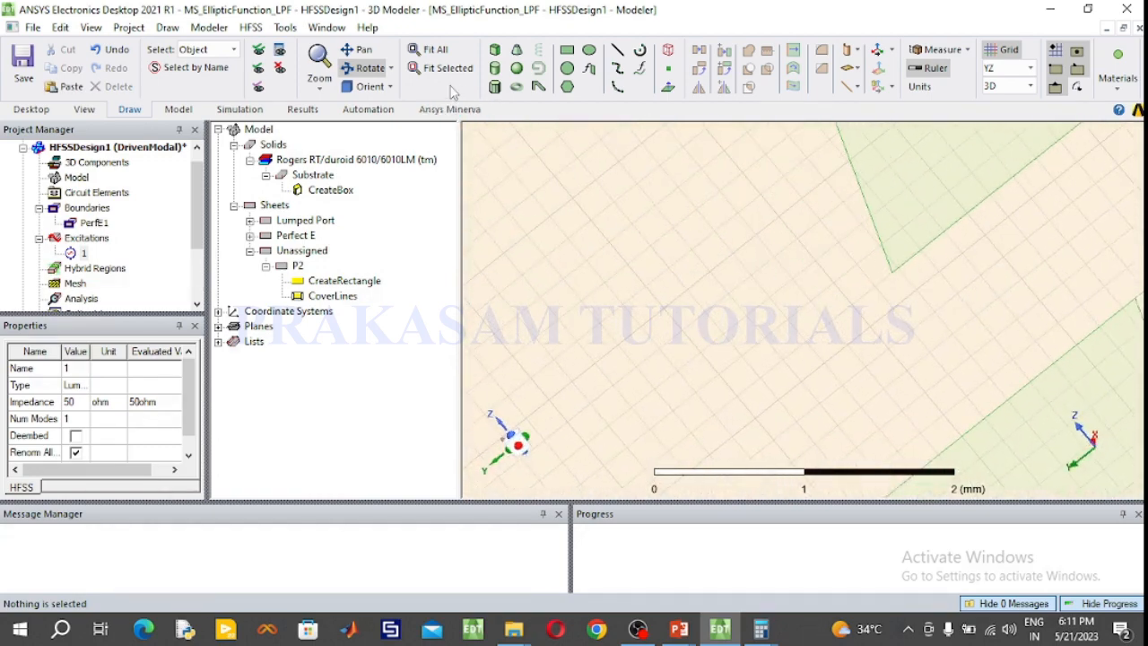
left_click(431, 49)
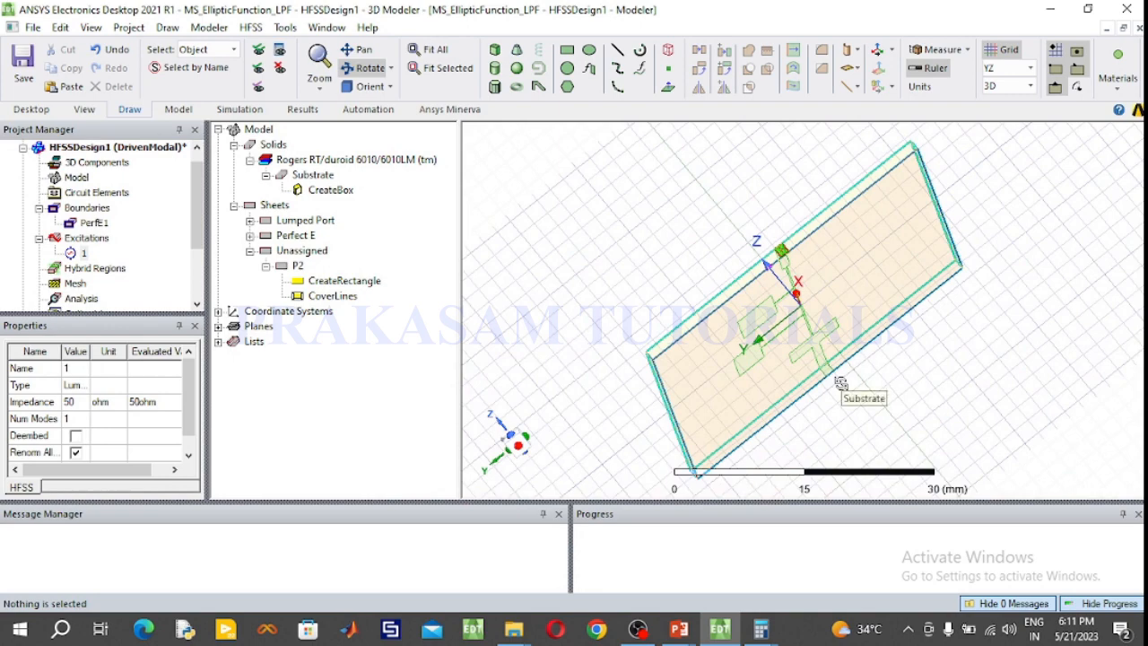
scroll(827, 372, "up", 3)
scroll(825, 372, "up", 5)
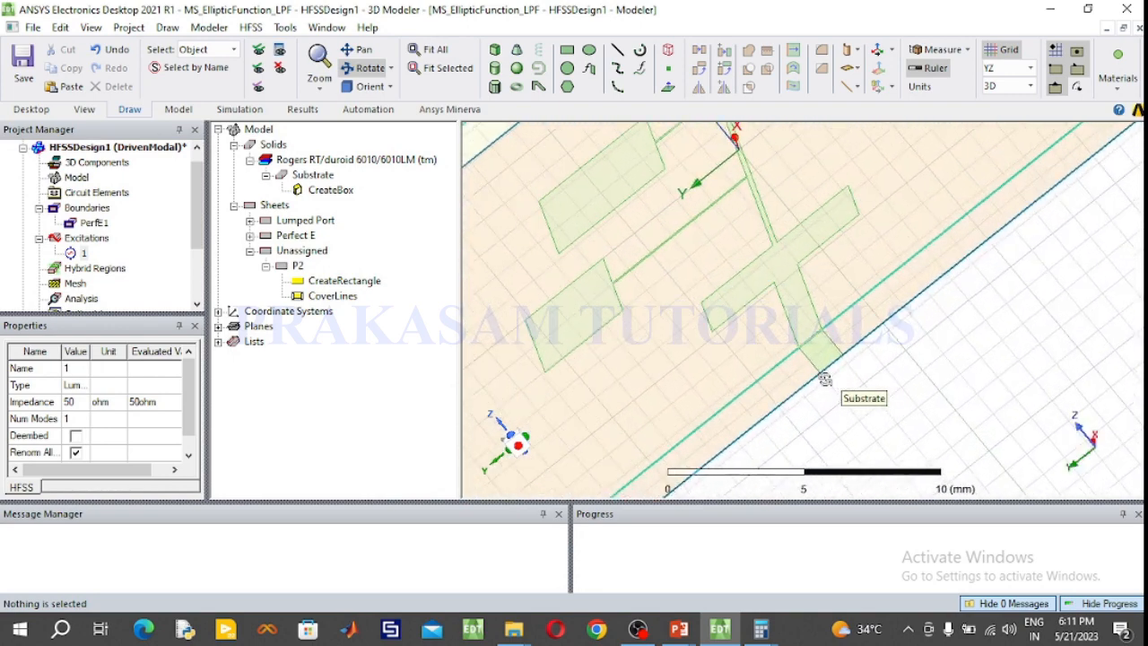
scroll(813, 332, "up", 4)
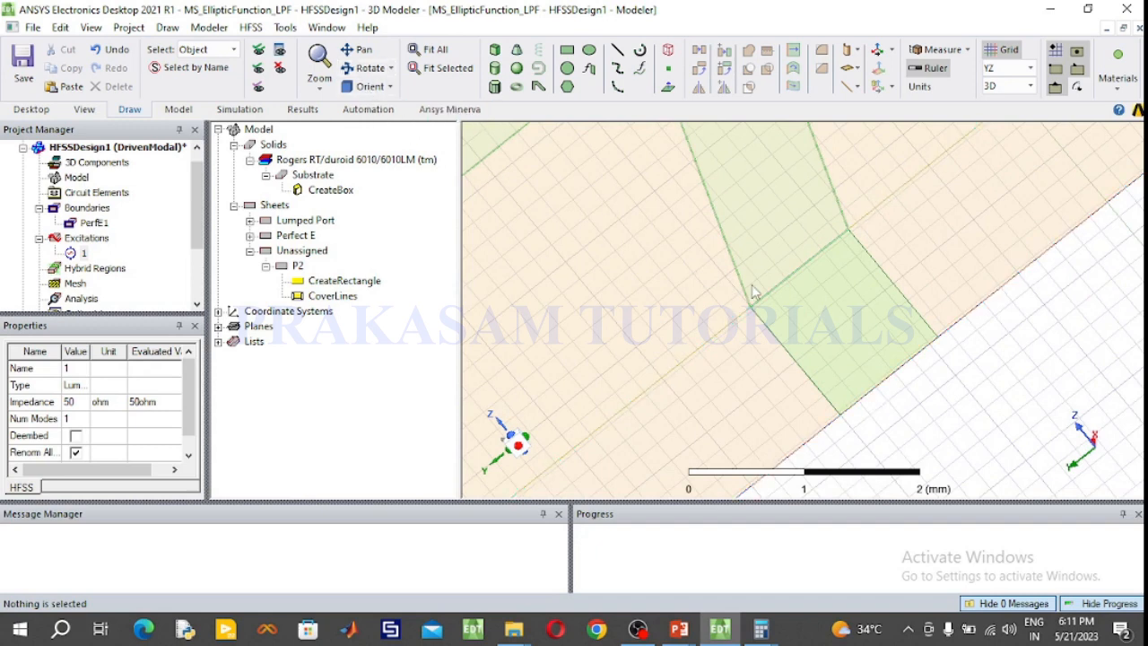
left_click(818, 306)
right_click(817, 306)
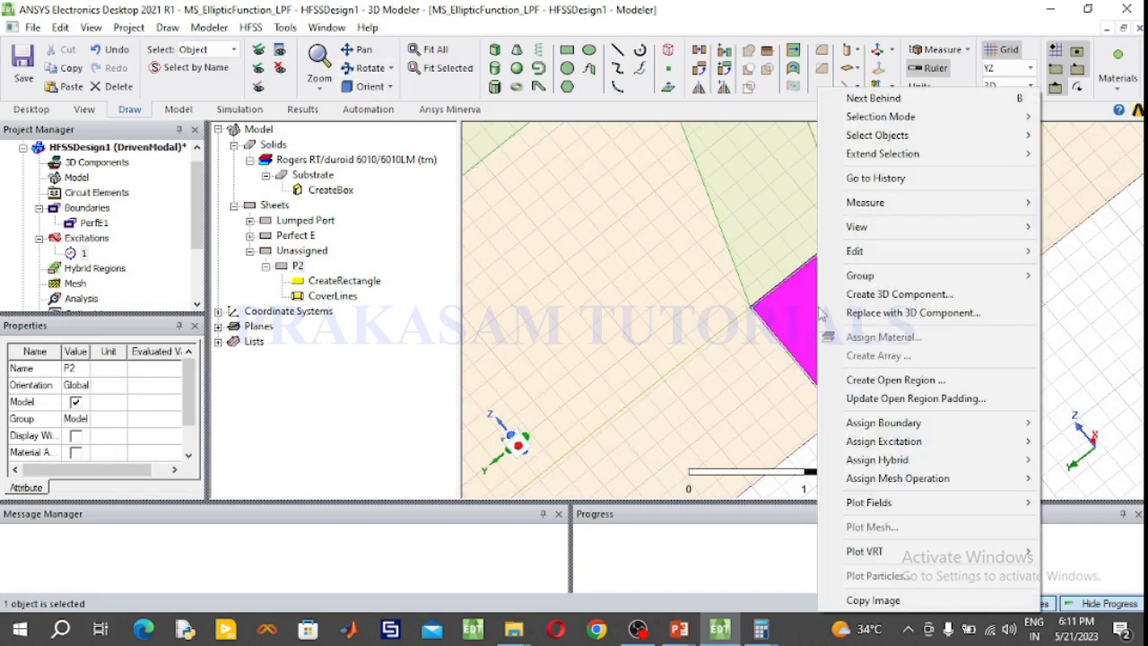
mouse_move(893, 445)
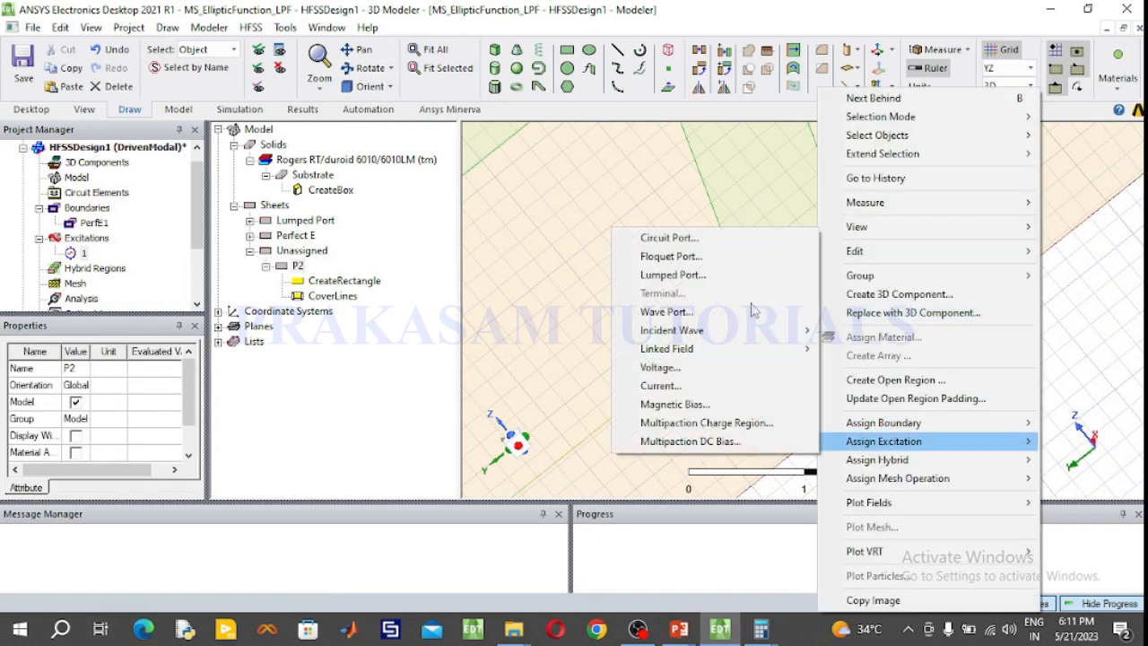
left_click(730, 276)
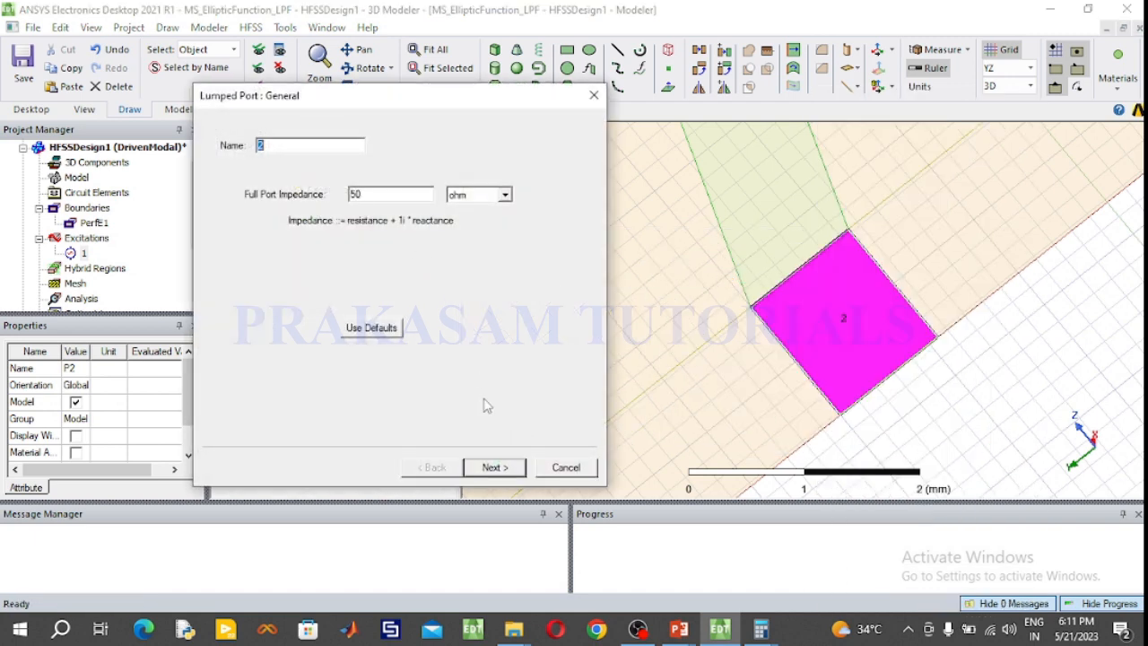
left_click(495, 468)
Define port 2's integration line from P2's lower-edge midpoint to its upper-edge midpoint and renormalize all modes to 50 ohm.
left_click(340, 212)
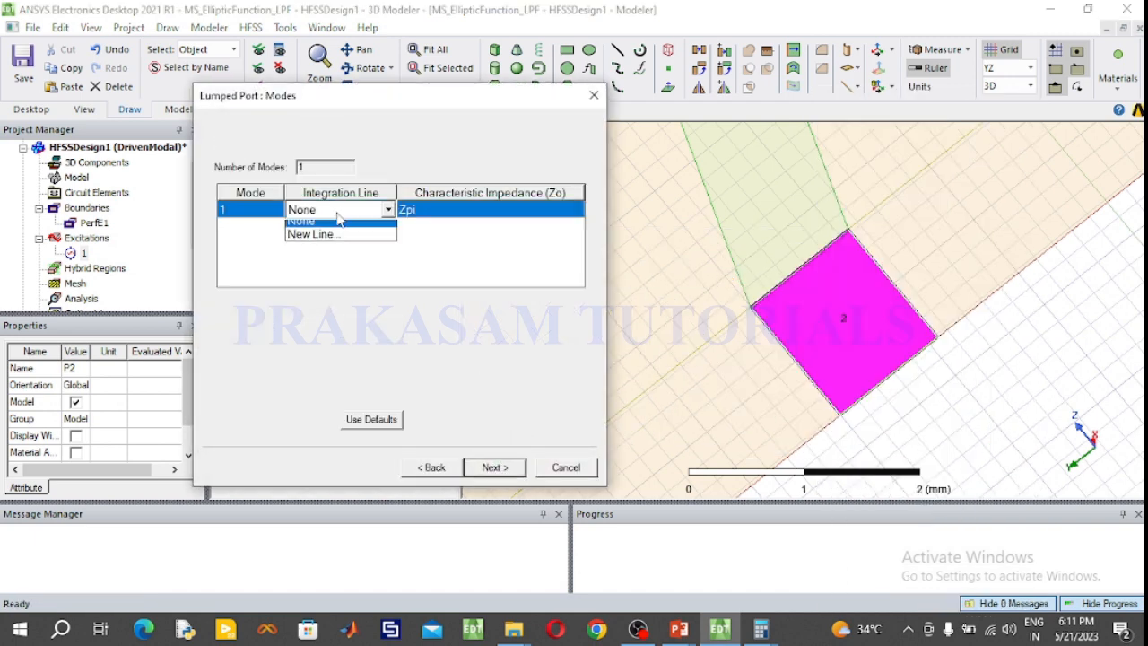
left_click(324, 236)
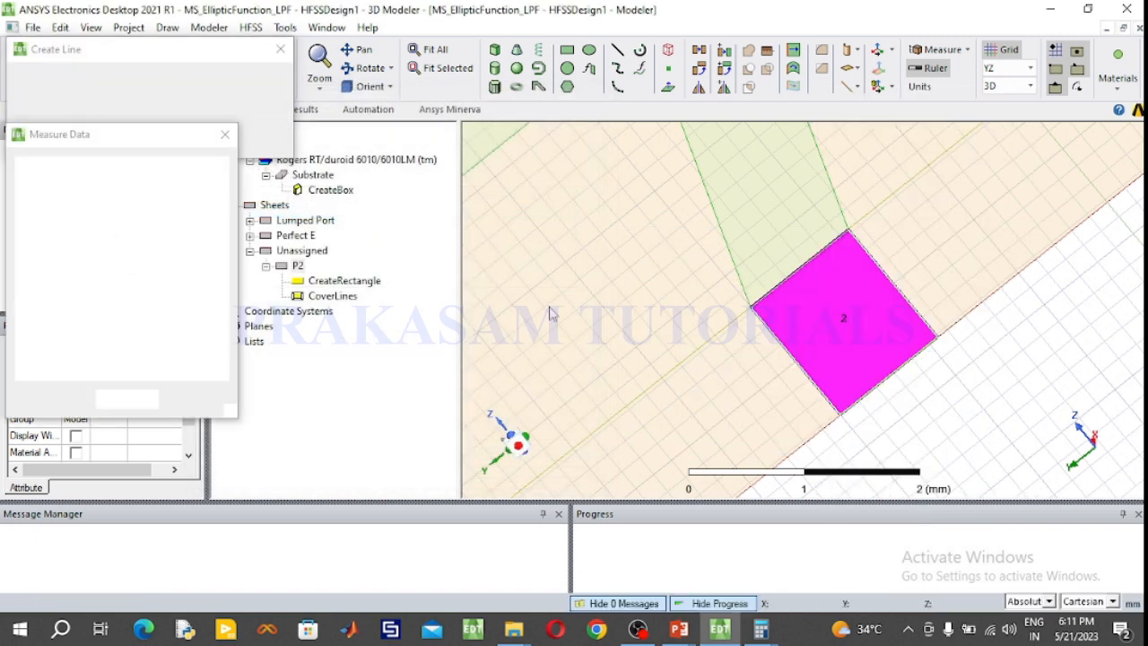
left_click(889, 384)
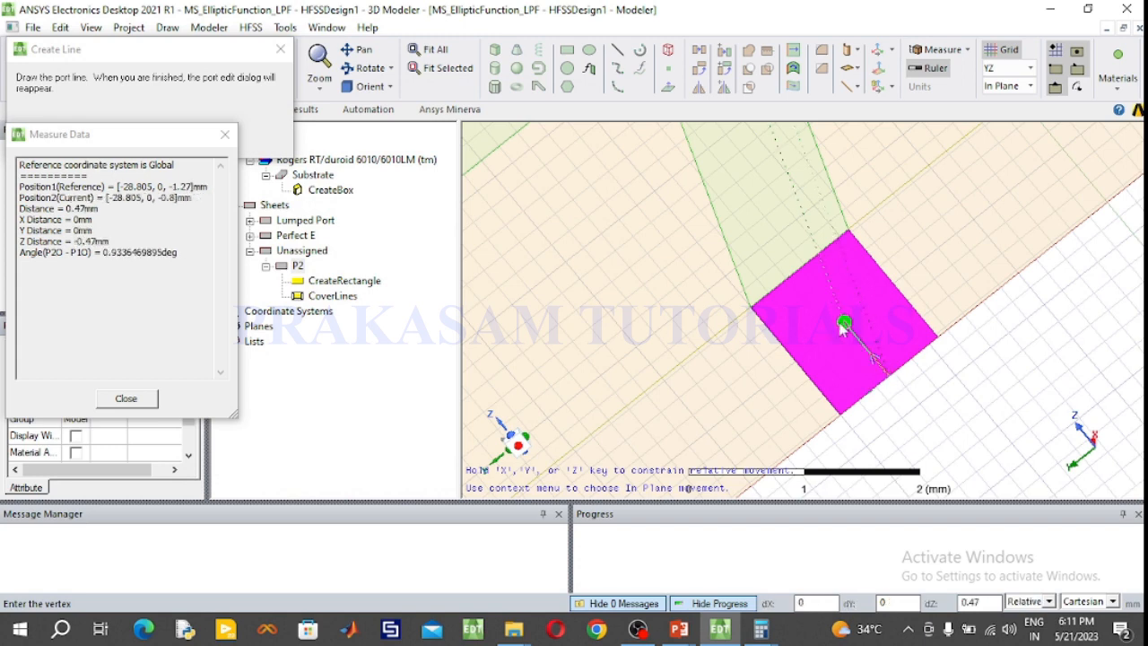
left_click(812, 272)
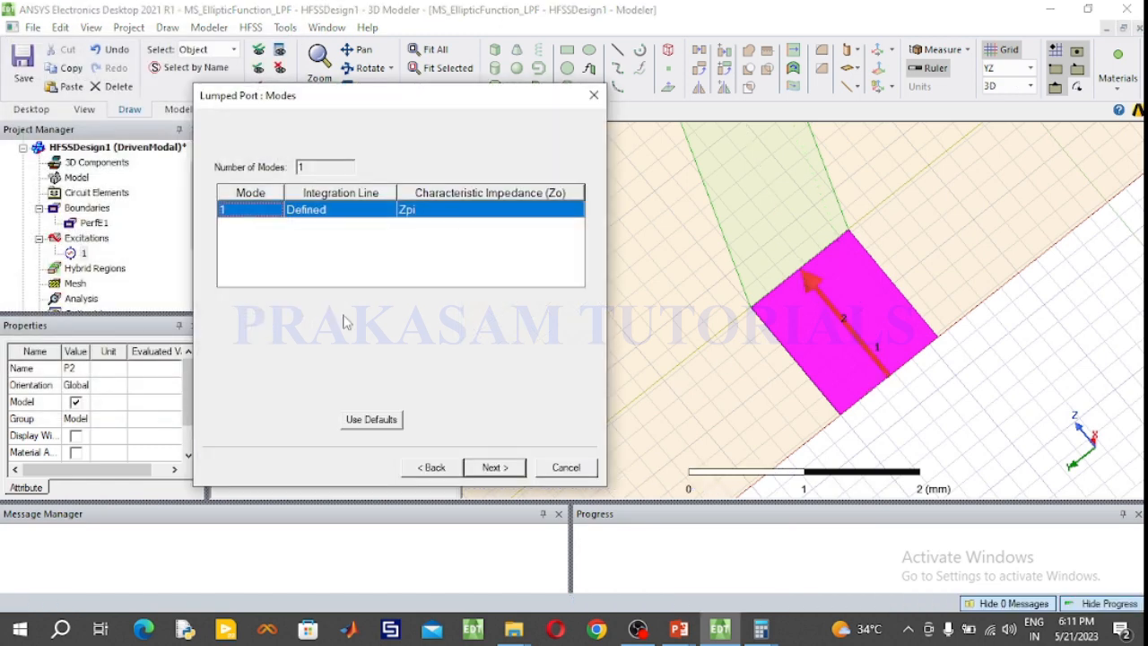
left_click(500, 467)
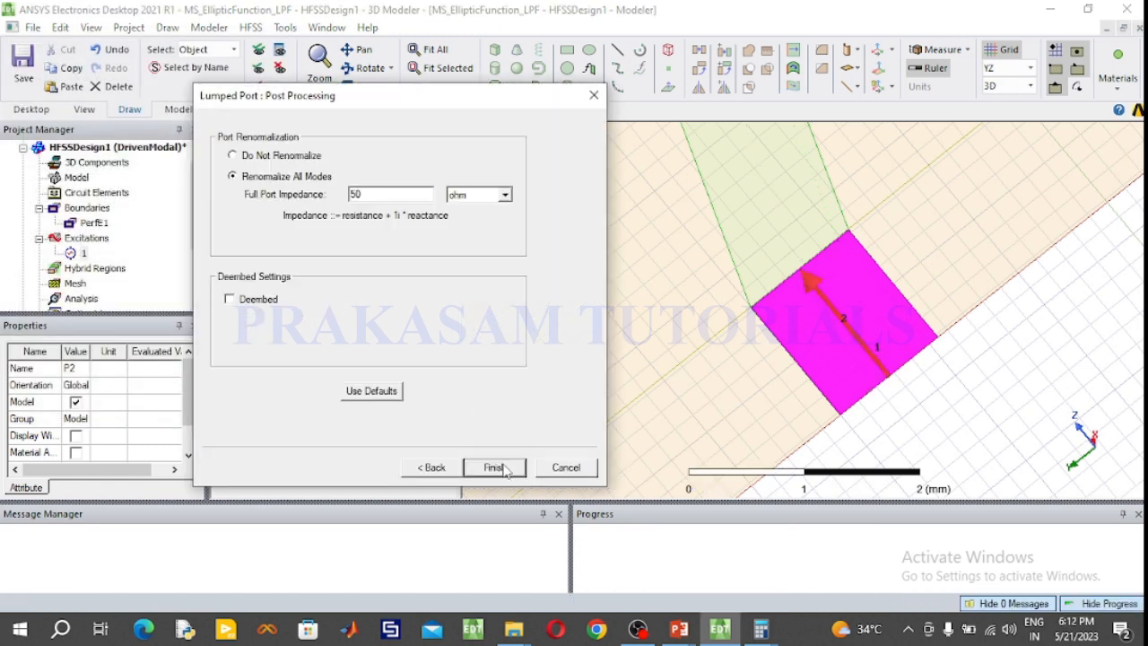
left_click(497, 467)
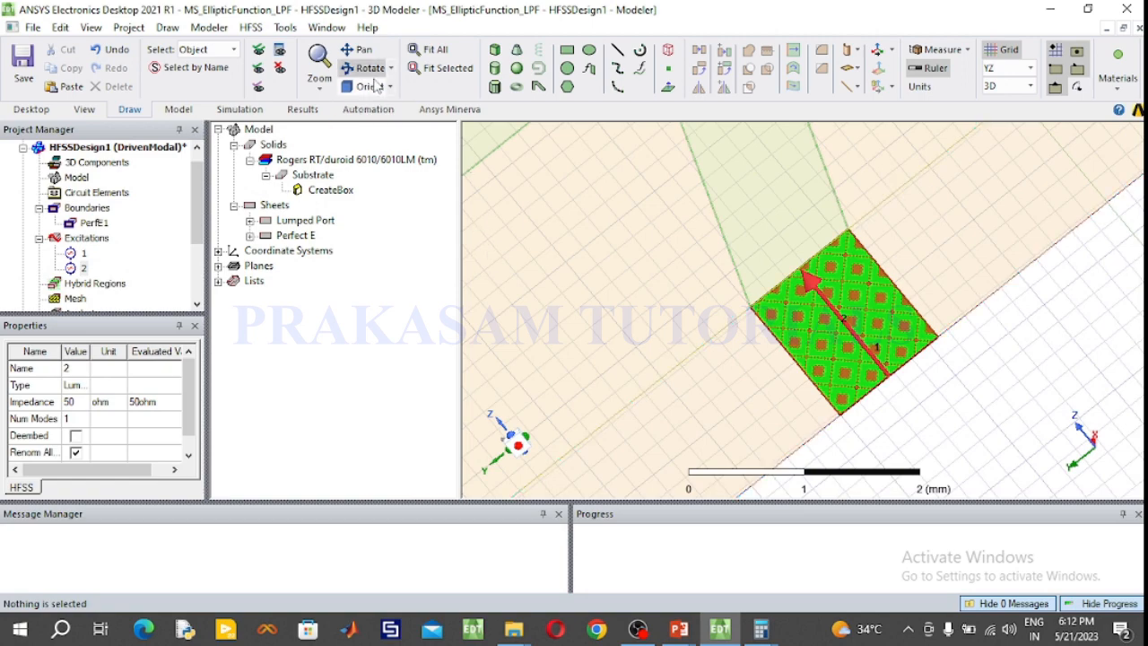
Set the drawing plane to XY and return the whole filter model to the default 3D orientation with nothing selected.
left_click(431, 49)
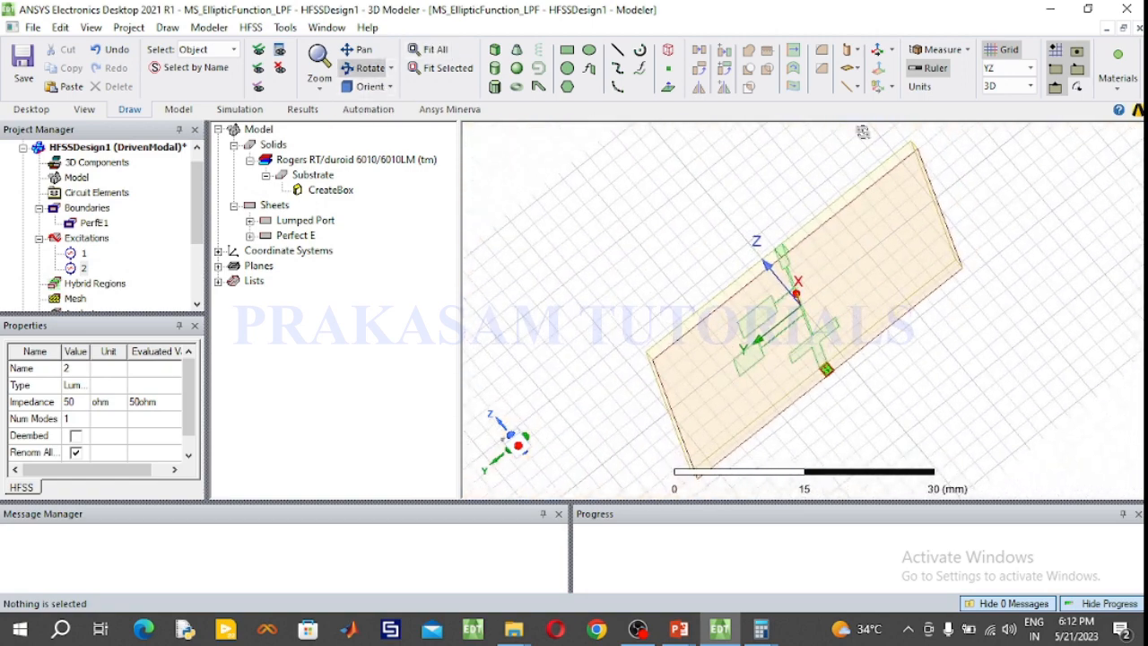
left_click(1030, 68)
left_click(1009, 82)
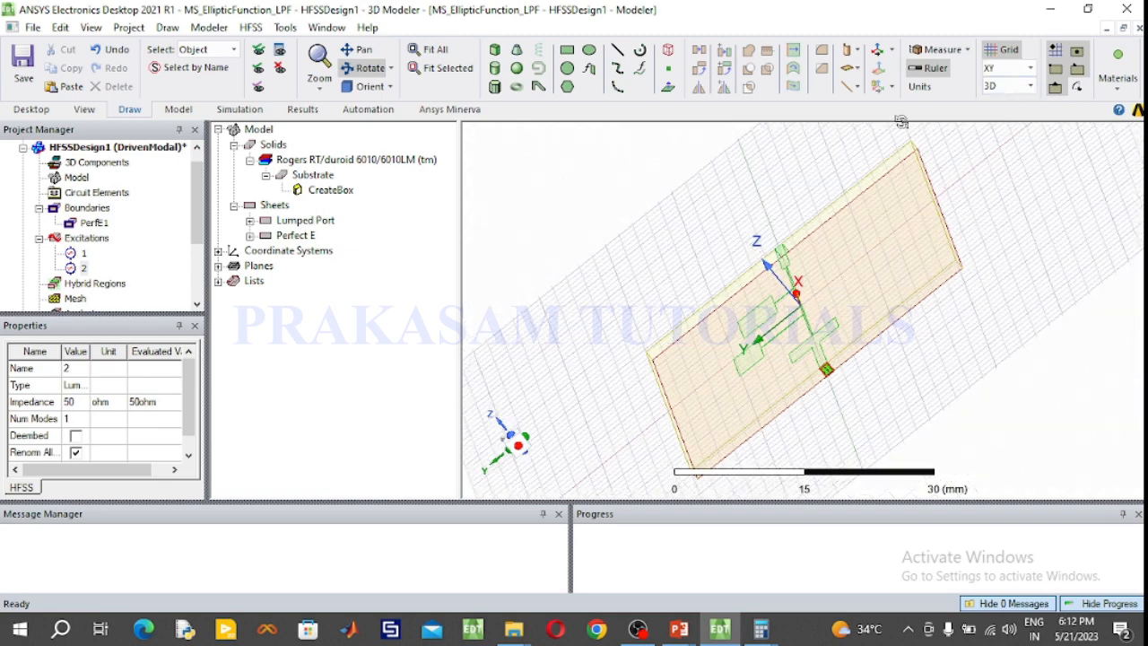
left_click(359, 86)
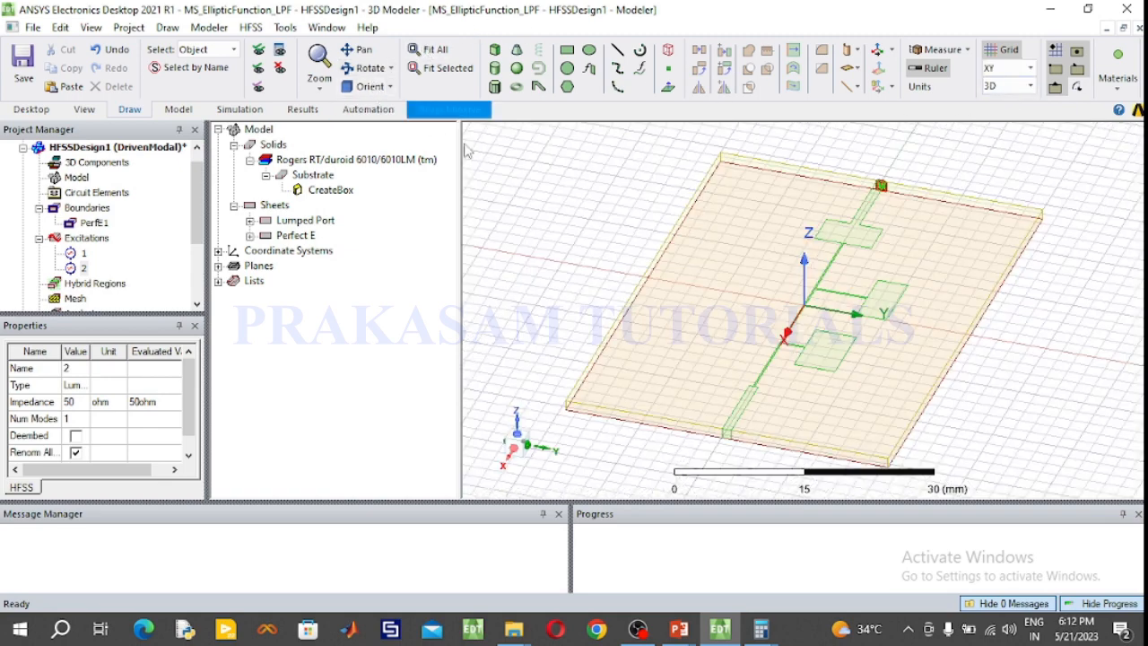
left_click(537, 199)
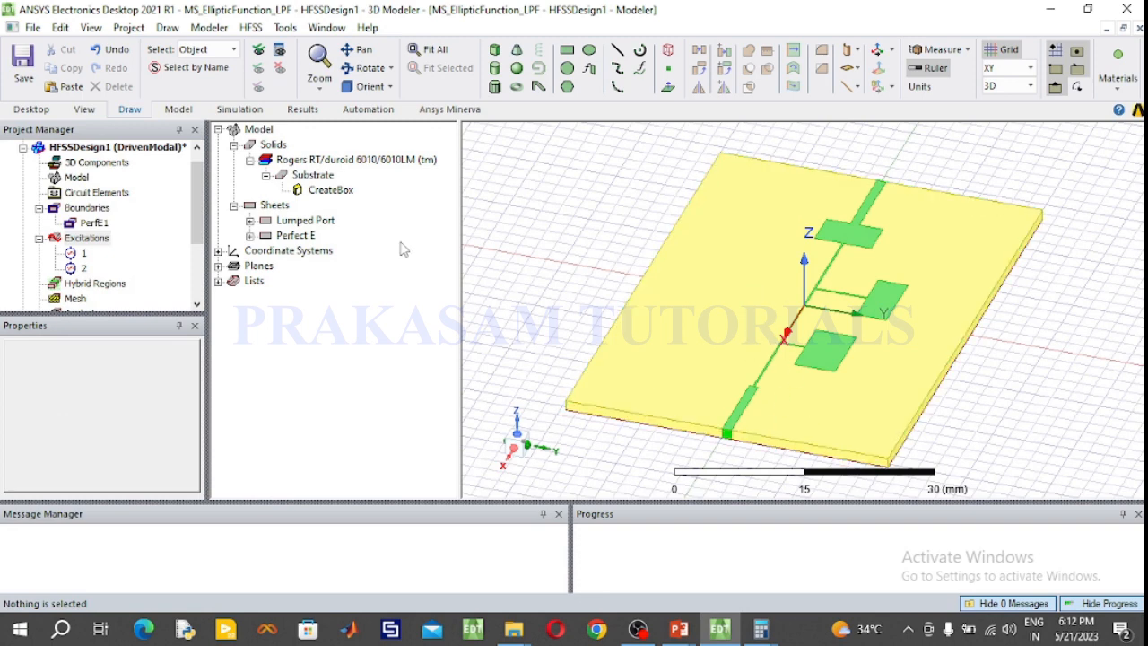
Add a driven solution setup named Setup1 at a single 1 GHz frequency with 12 maximum passes and 0.02 maximum delta S.
left_click(238, 108)
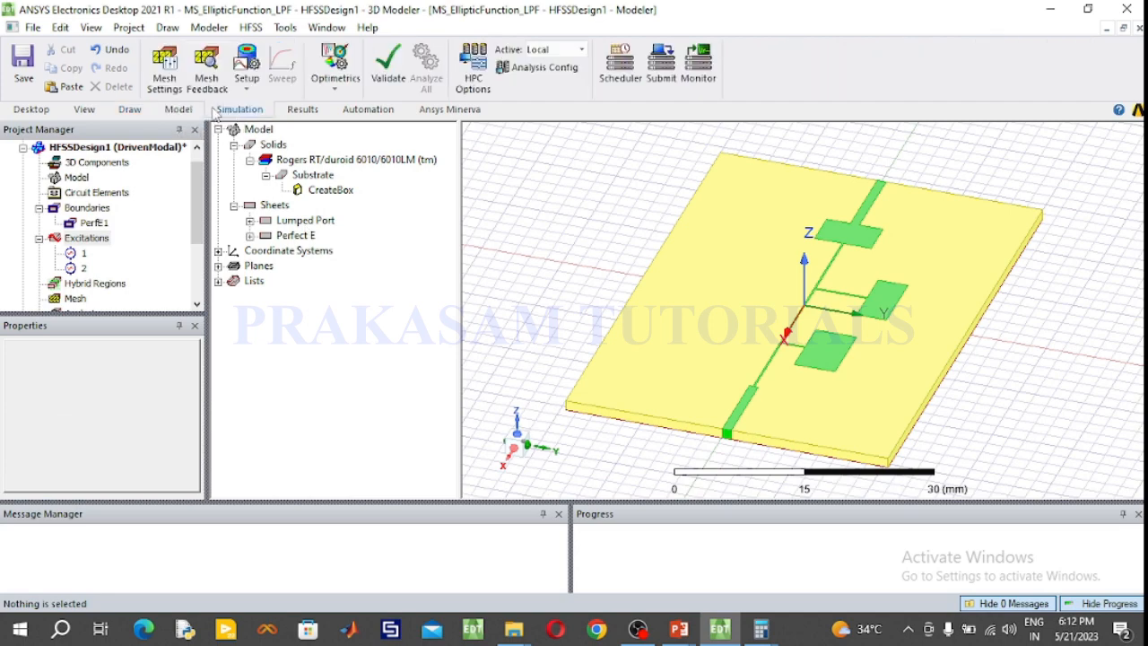
left_click(247, 86)
left_click(273, 126)
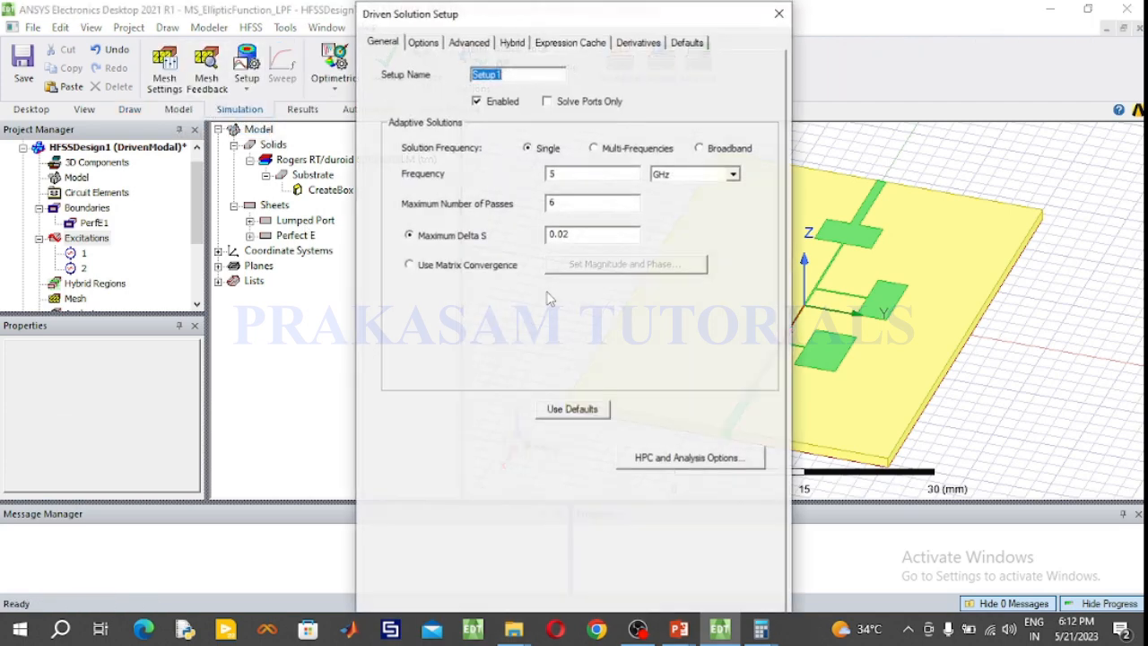
left_click(555, 174)
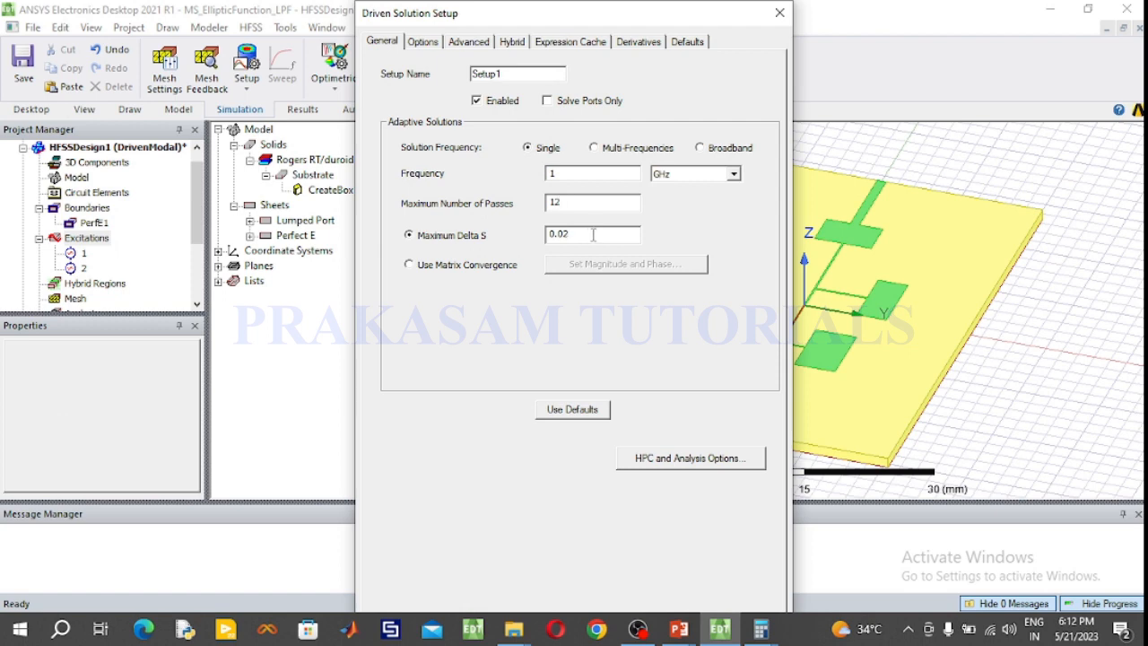
key("Return")
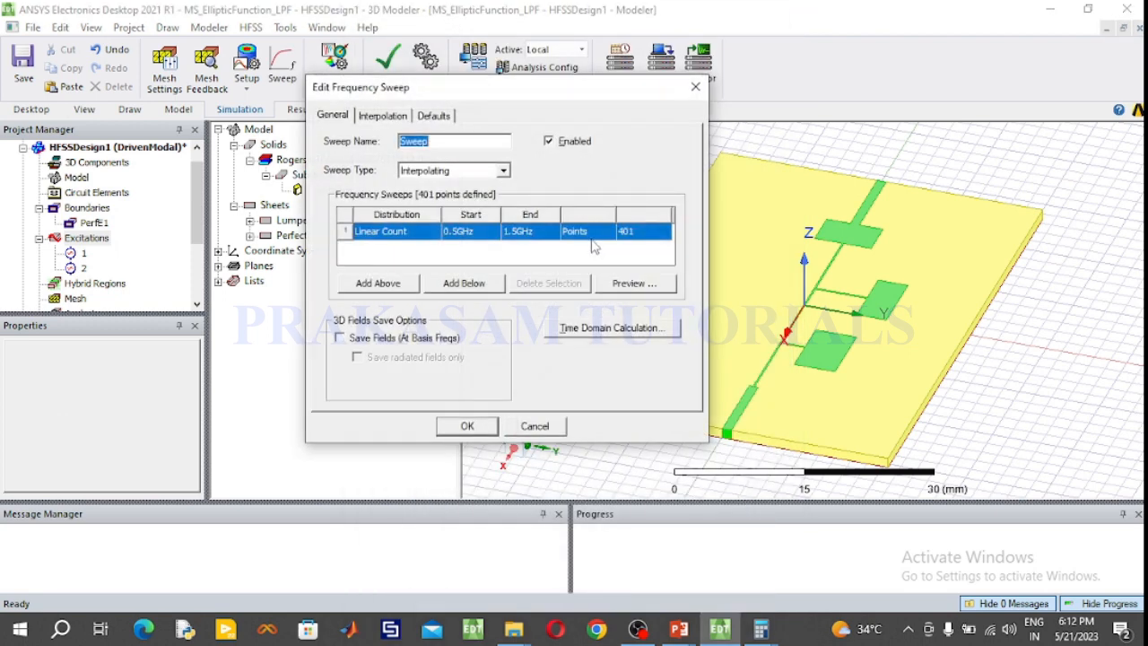
Configure a Fast linear-count frequency sweep from 0.5 GHz to 3 GHz and change its number of points.
left_click(503, 171)
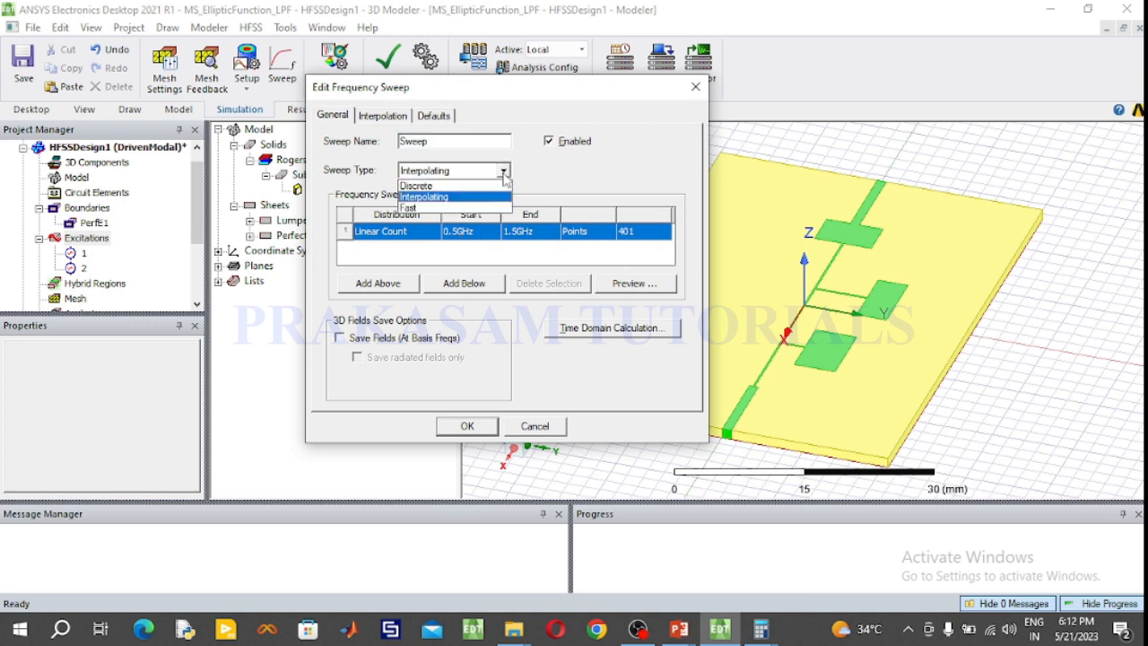
left_click(453, 205)
left_click(455, 239)
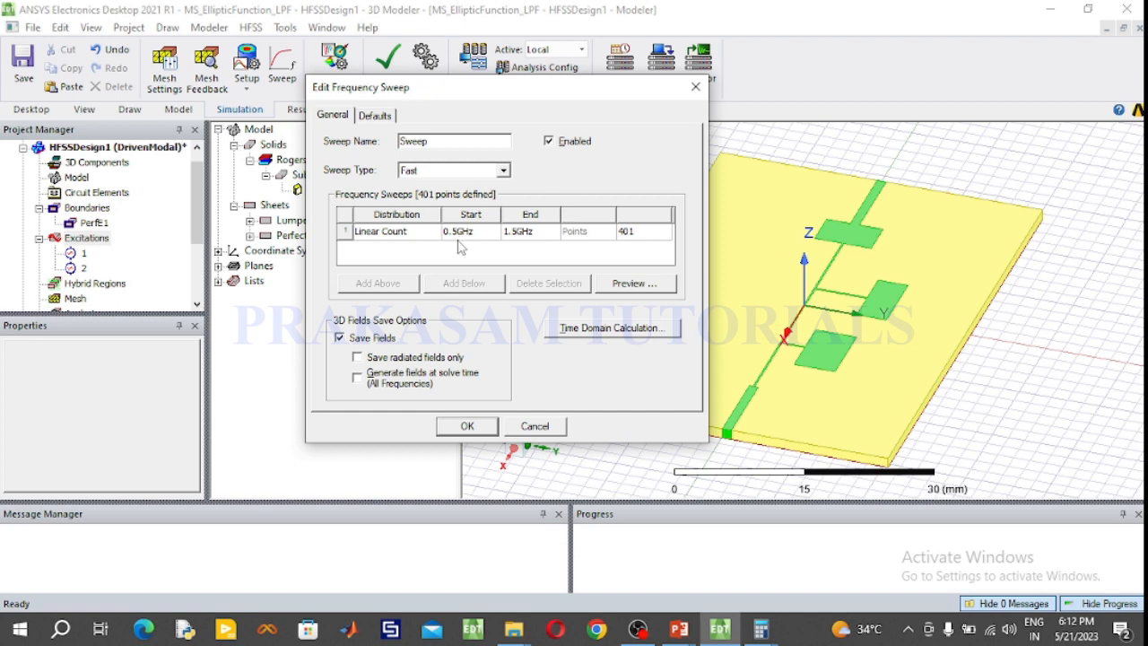
left_click(517, 233)
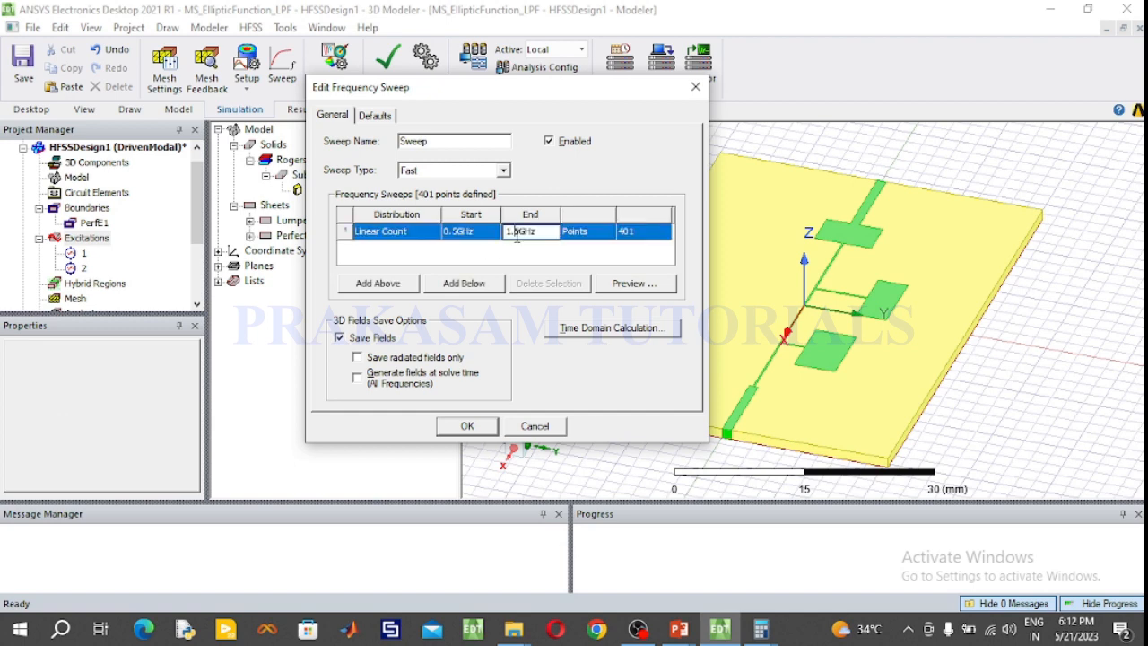
left_click_drag(520, 231, 490, 229)
type("3")
left_click(631, 233)
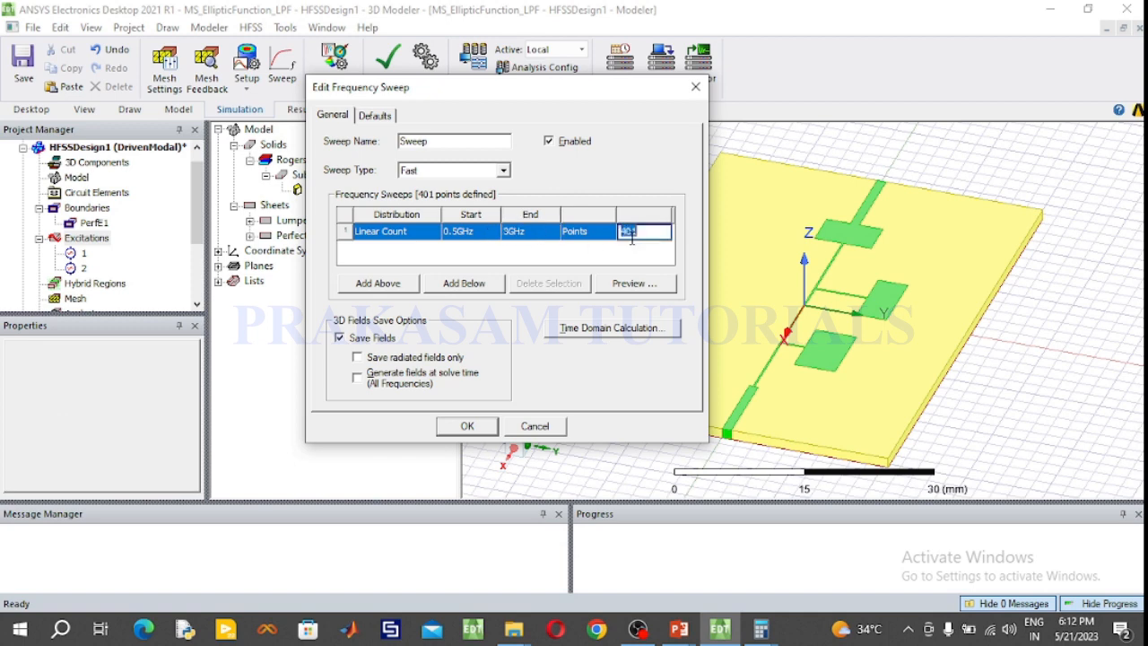
type("1")
left_click(486, 429)
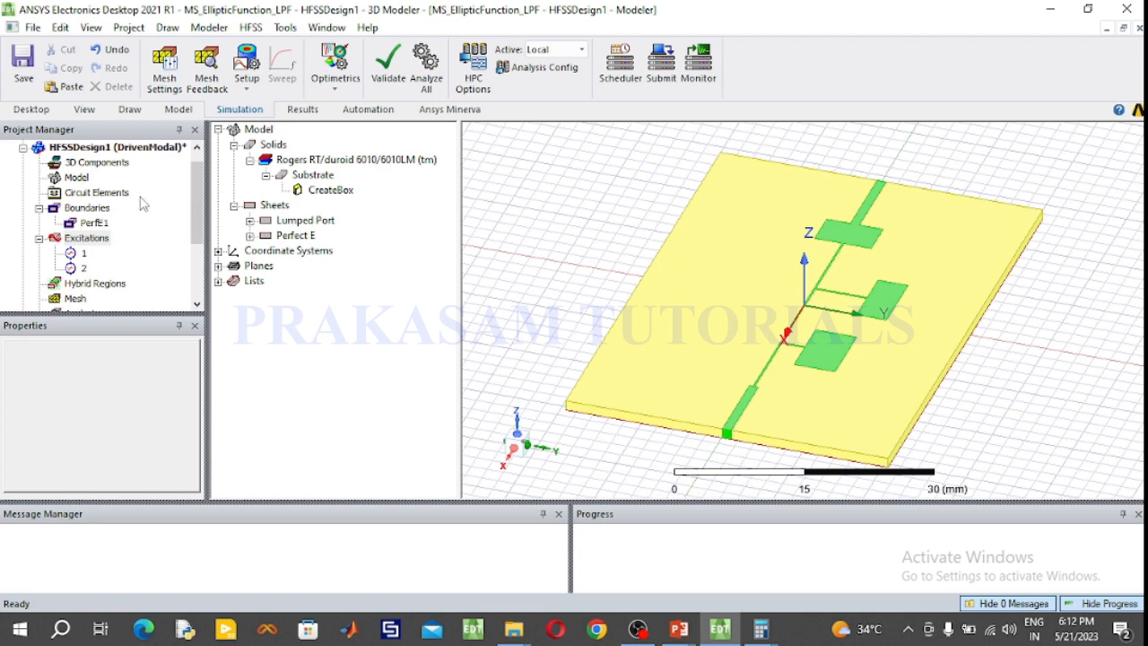
Create an open region with a radiation boundary at 1 GHz operating frequency and fit the whole region in view.
right_click(79, 180)
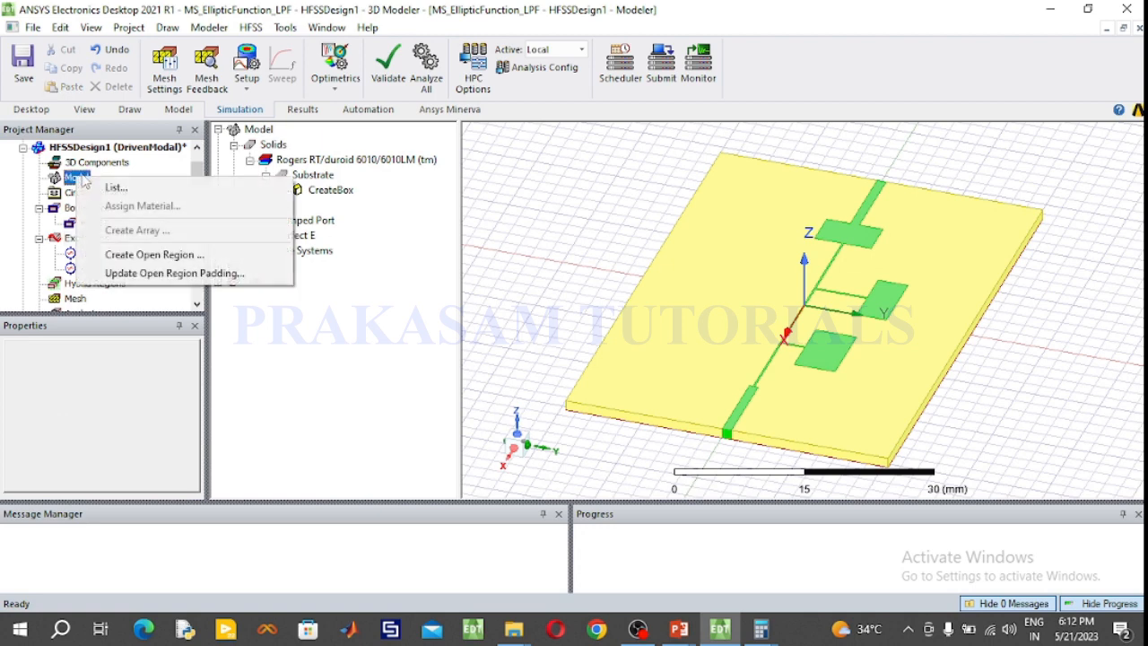
left_click(149, 255)
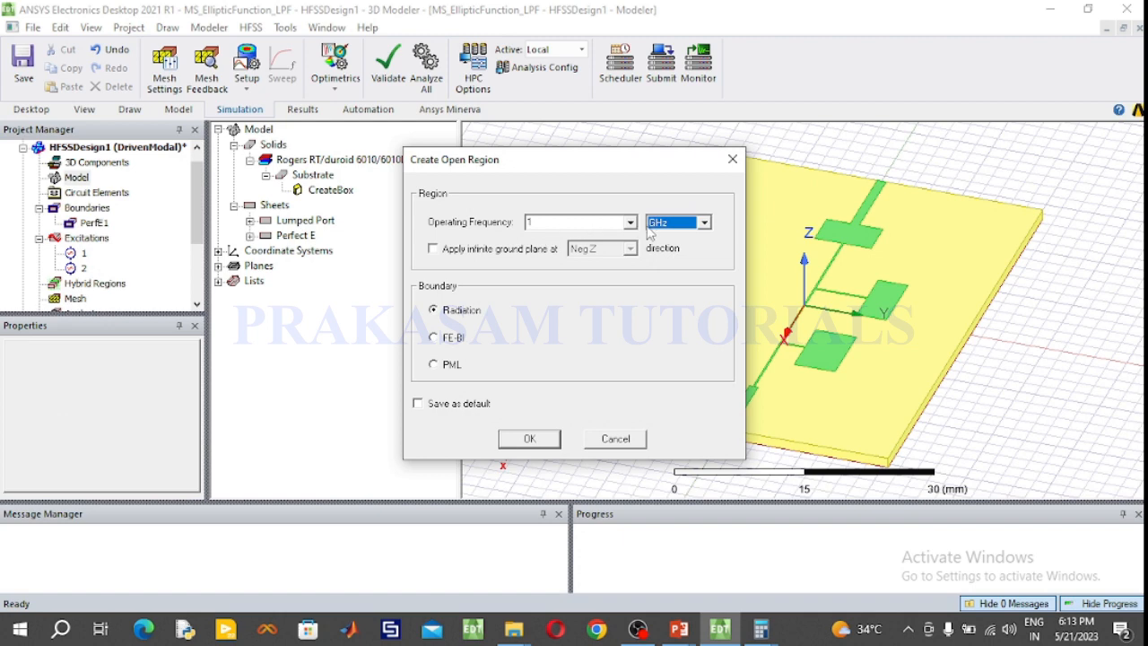
left_click(530, 439)
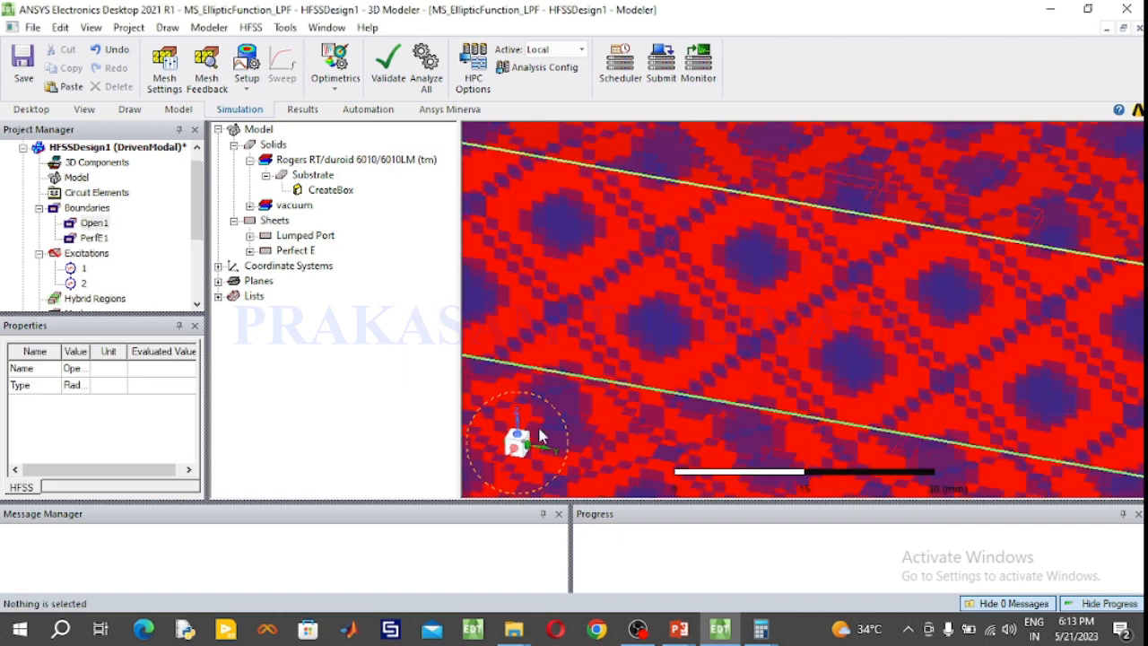
left_click(130, 108)
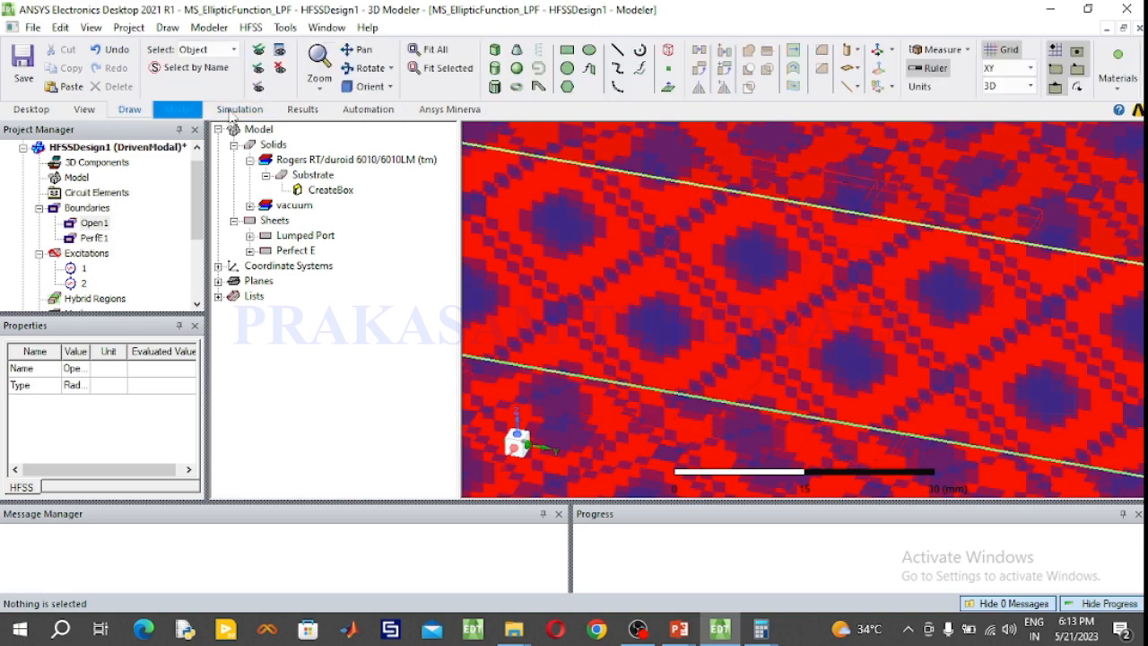
left_click(423, 54)
left_click(535, 176)
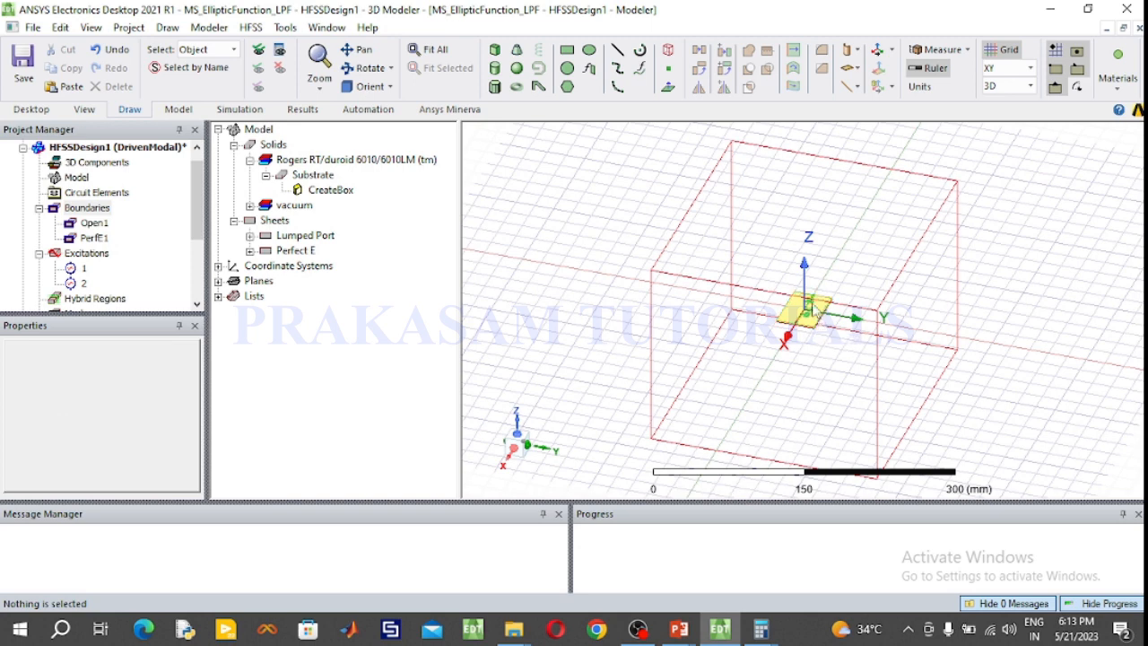
Save the project and run a validation check on the filter design.
left_click(27, 61)
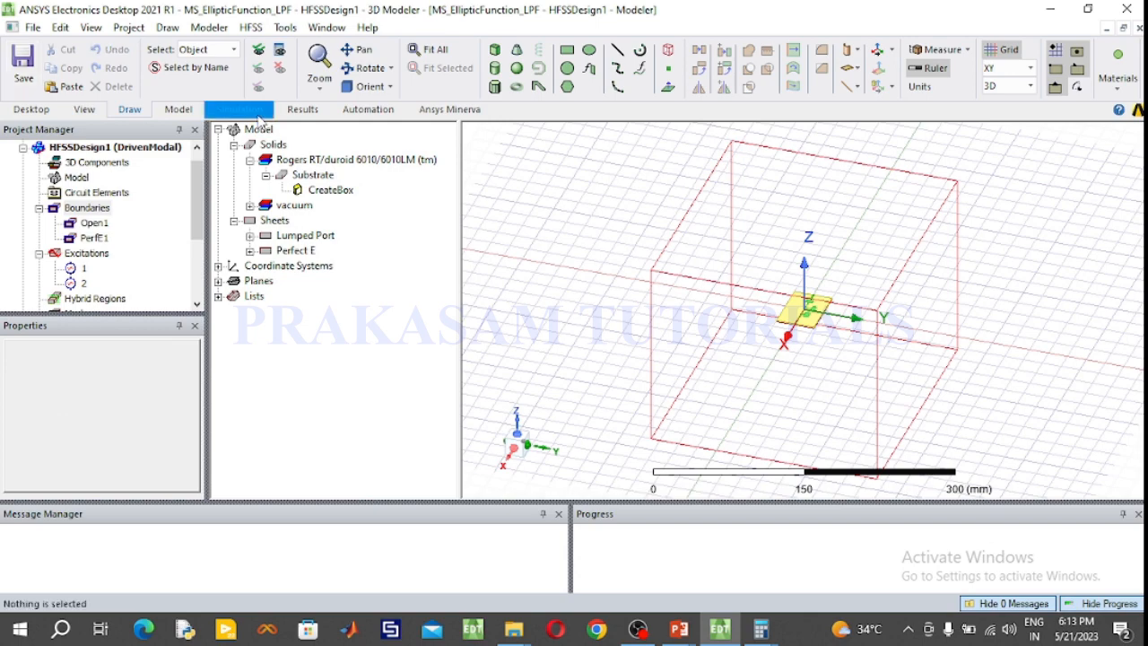
left_click(259, 117)
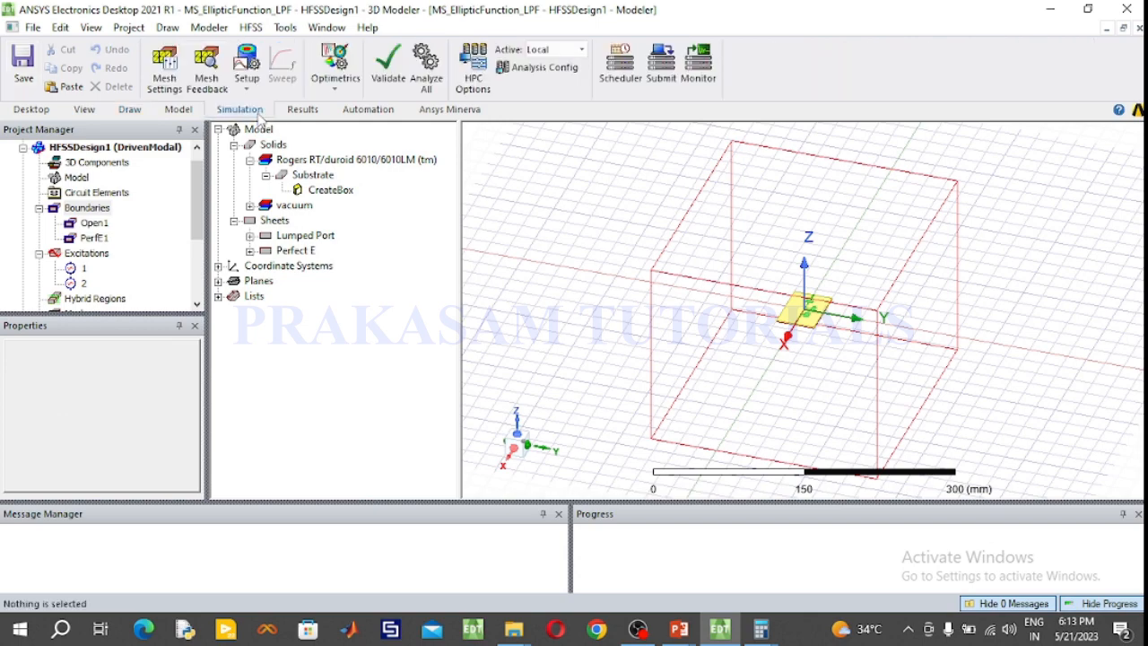
left_click(390, 80)
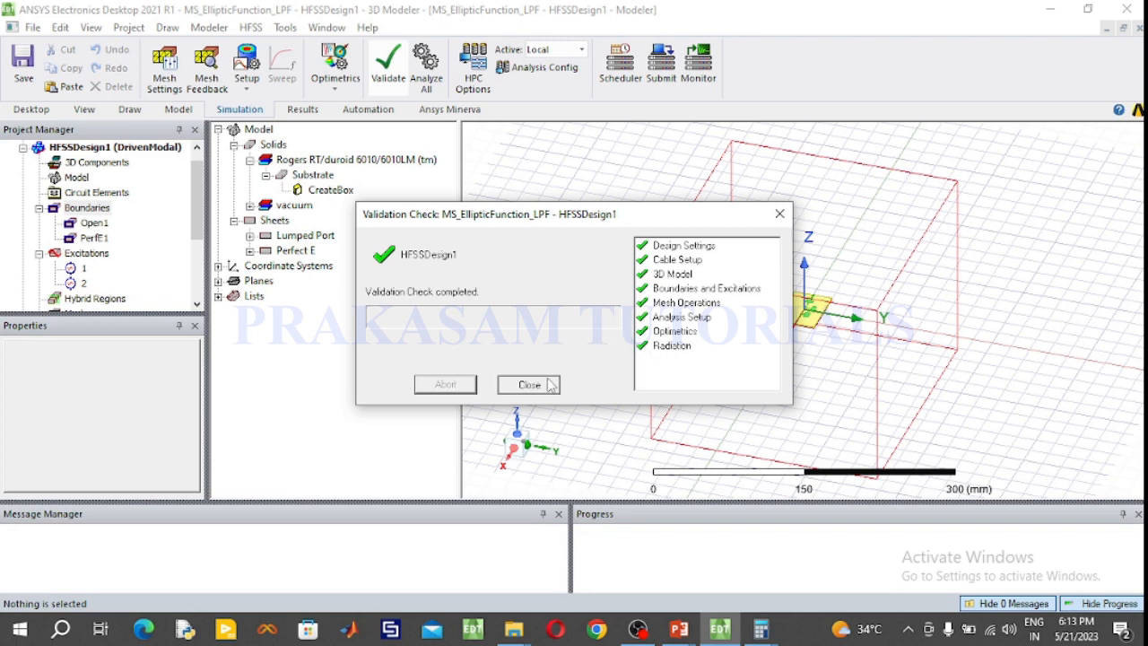
Dismiss the completed validation check and run the analysis of the whole filter design.
left_click(529, 384)
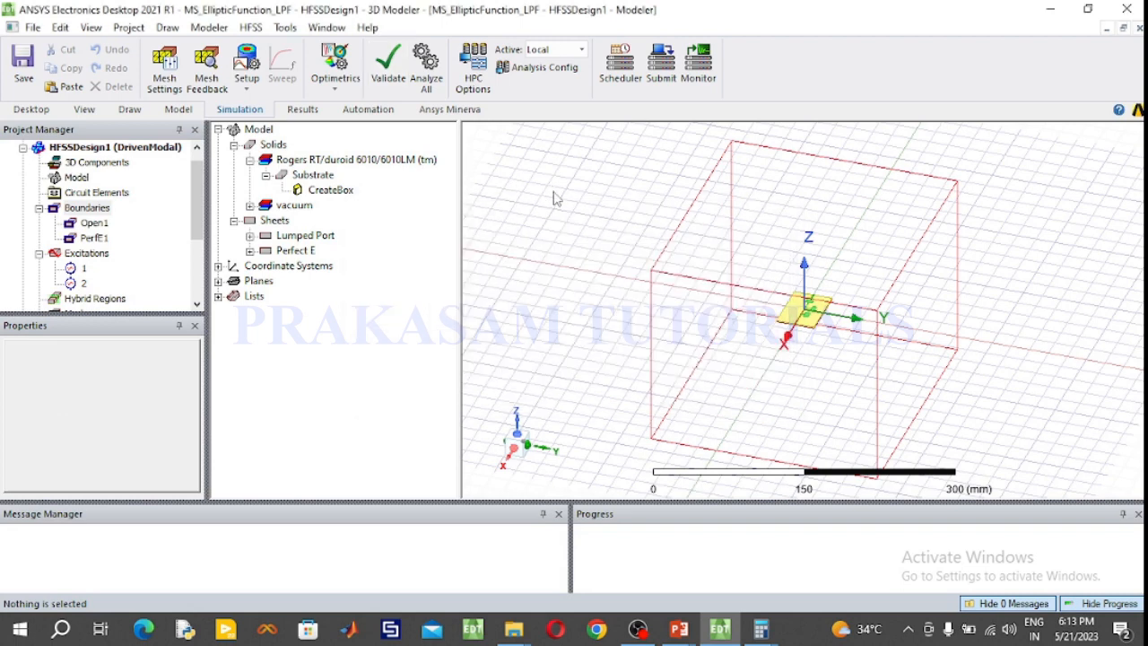
left_click(428, 87)
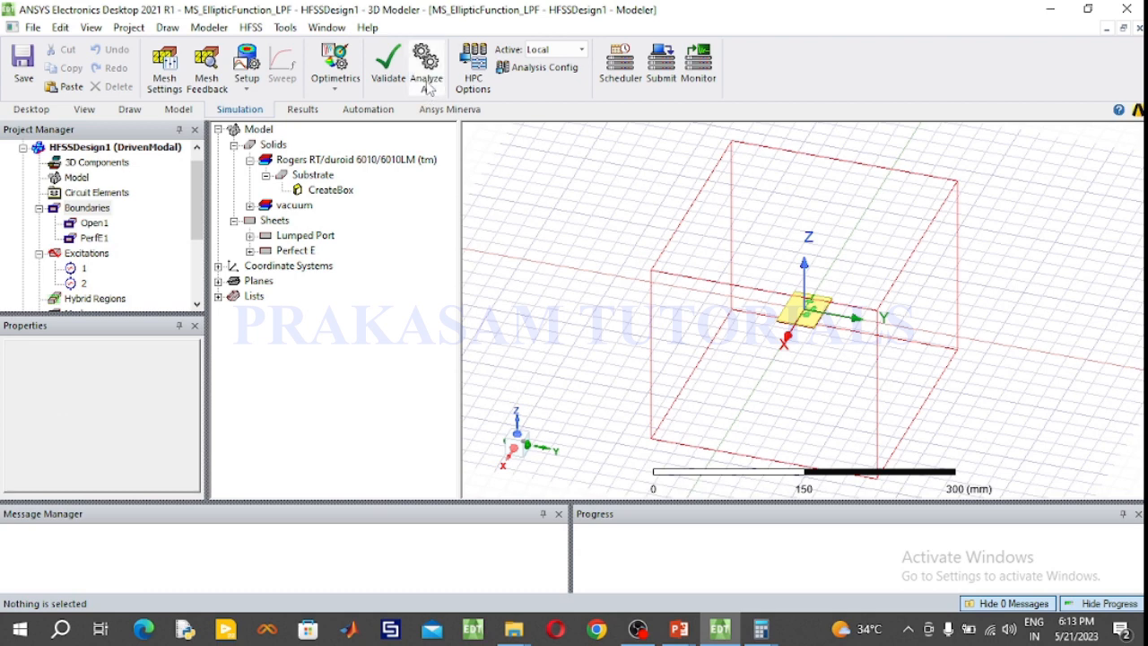
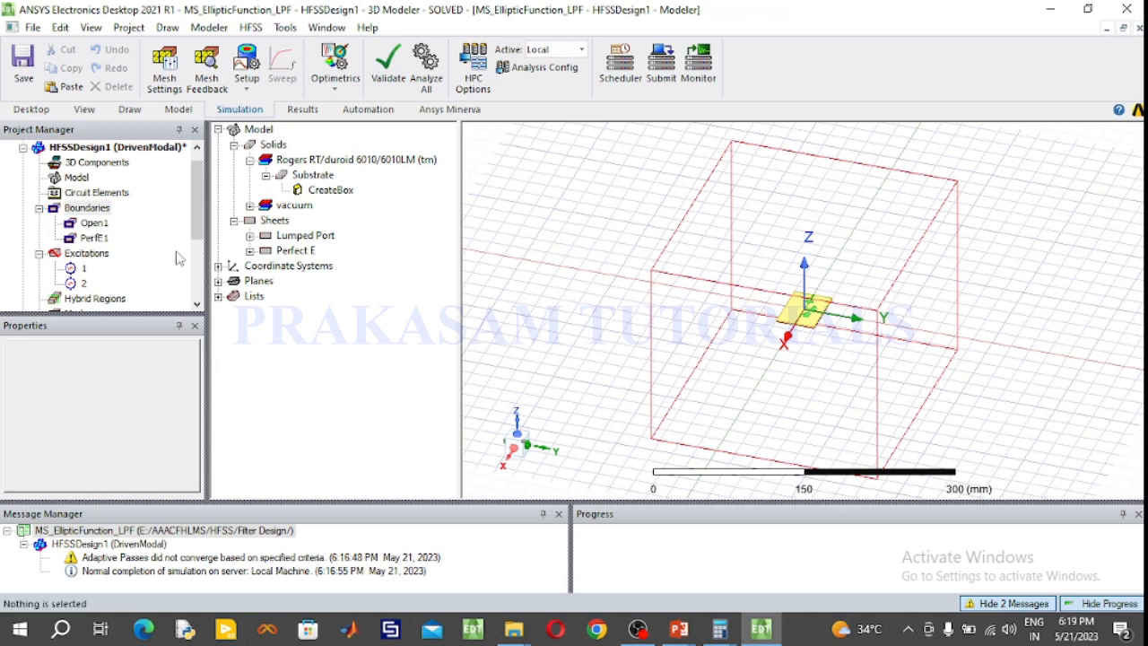
Create a rectangular modal solution data plot of dB(S(1,1)) and dB(S(2,1)) against frequency from Setup1 : Sweep.
left_click(40, 208)
left_click(40, 224)
scroll(133, 254, "down", 2)
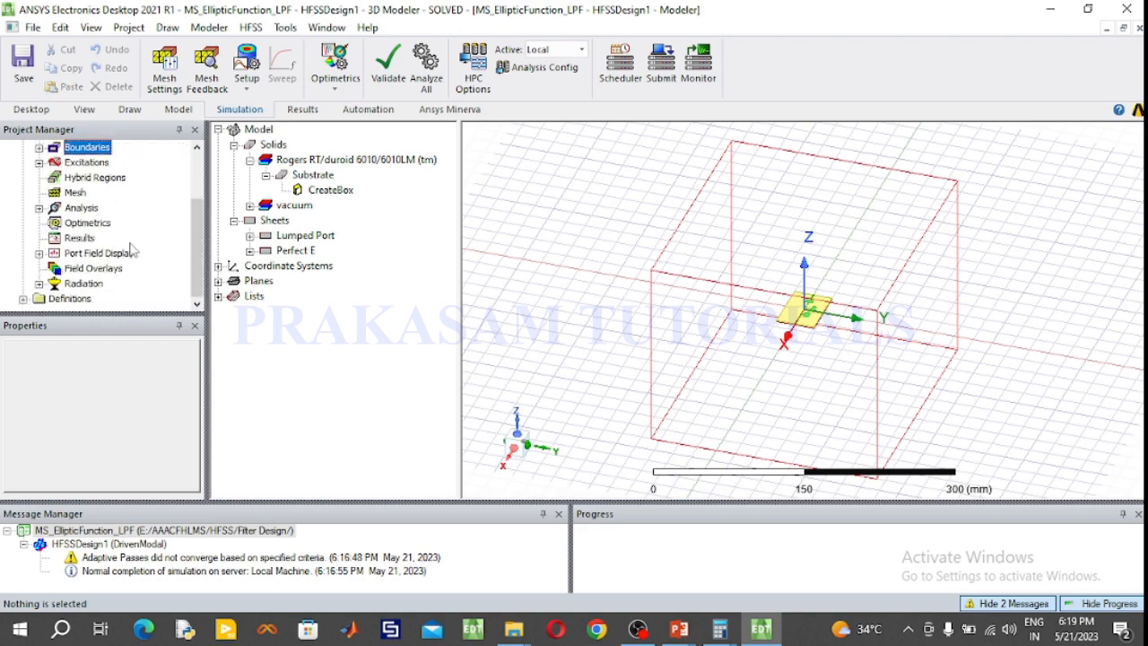
left_click(77, 239)
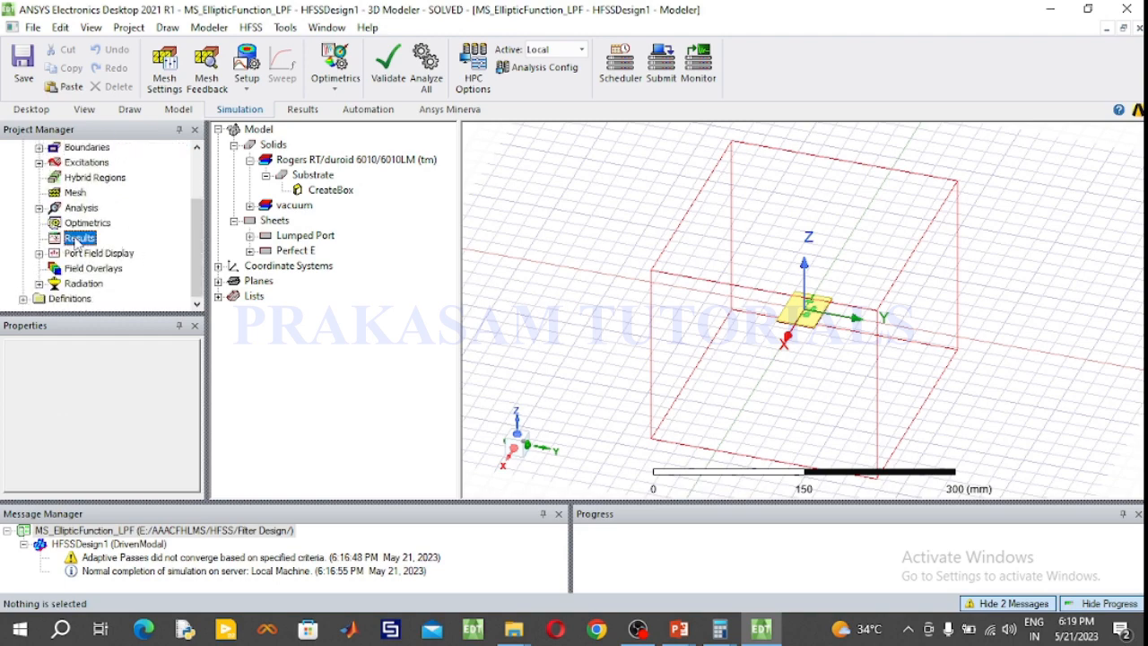
right_click(76, 239)
mouse_move(165, 111)
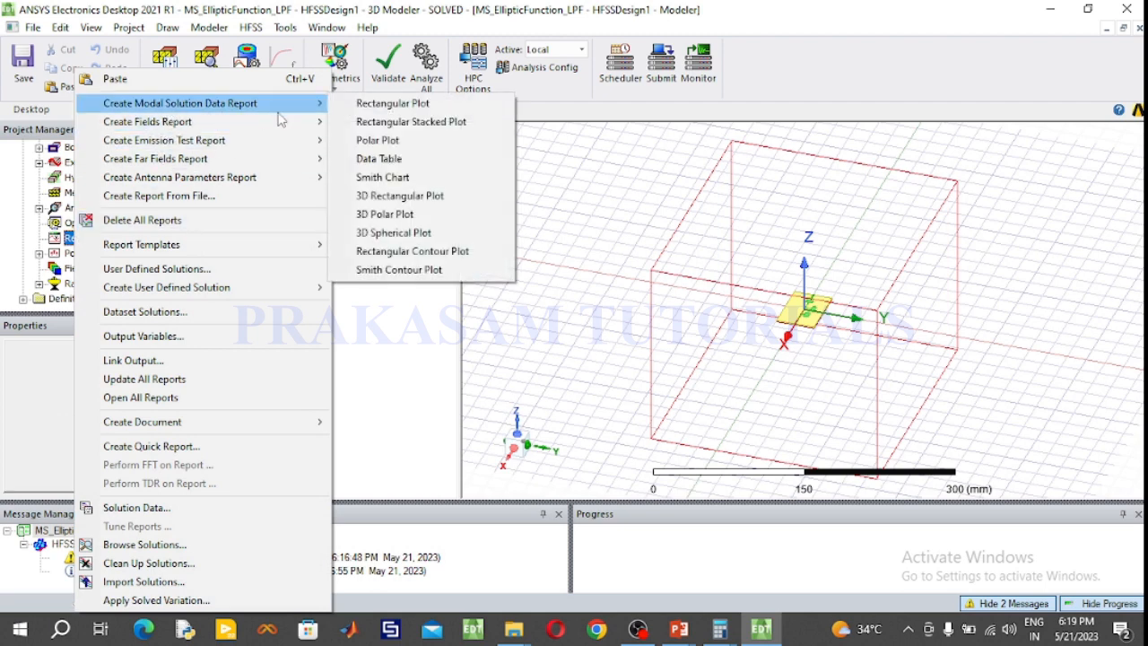
left_click(366, 105)
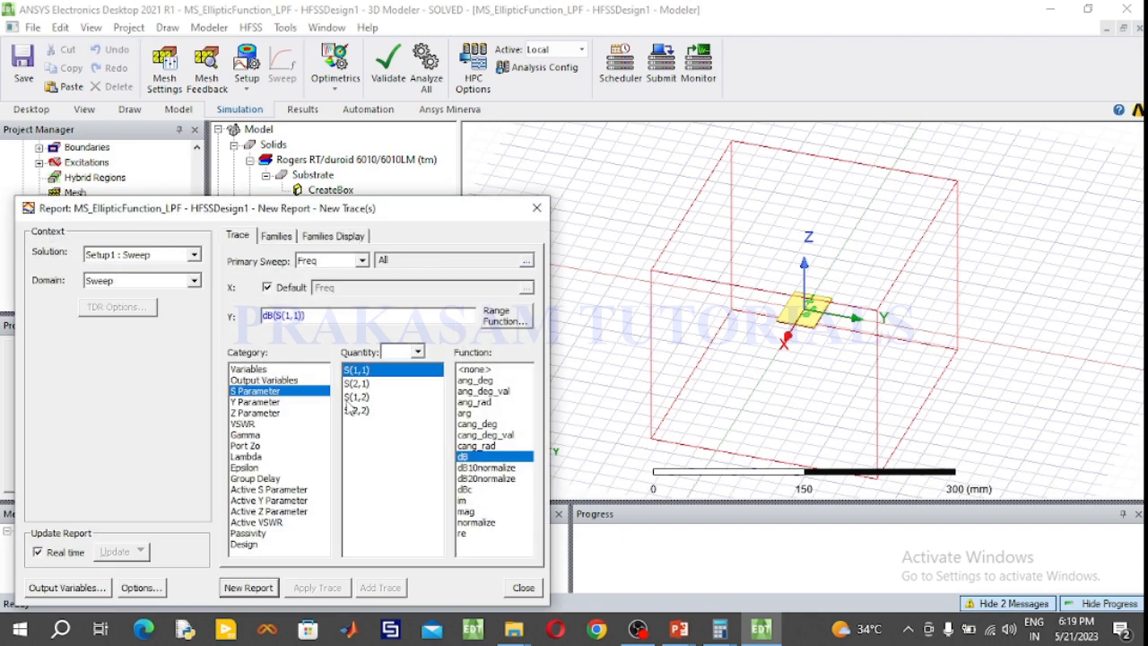
left_click(359, 383, "ctrl")
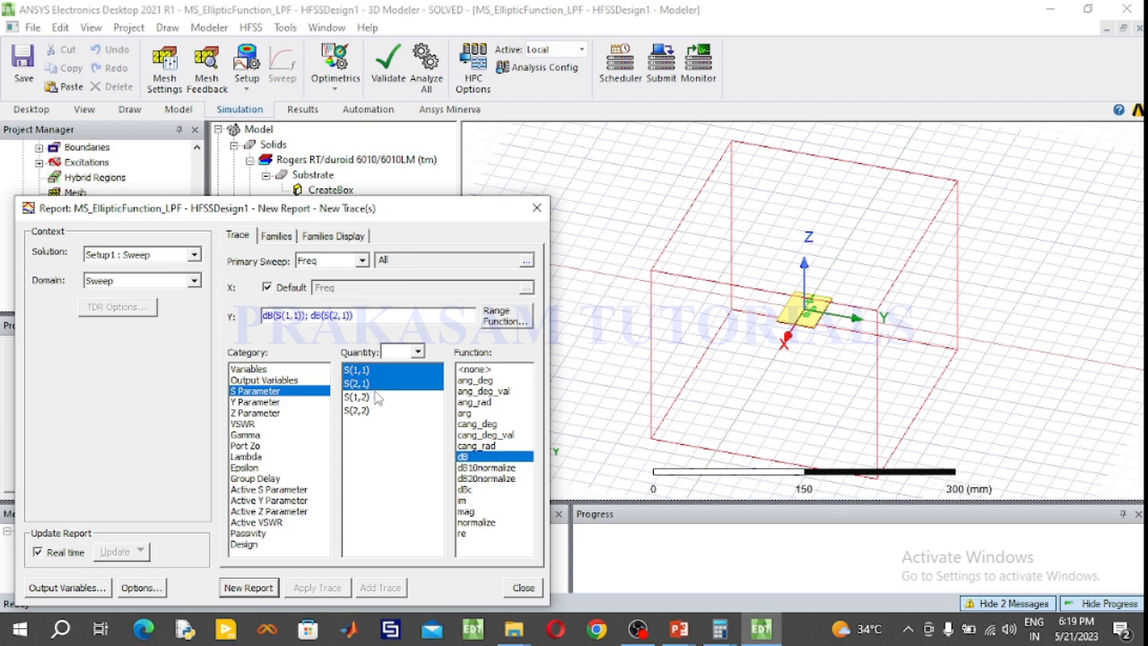
left_click(253, 588)
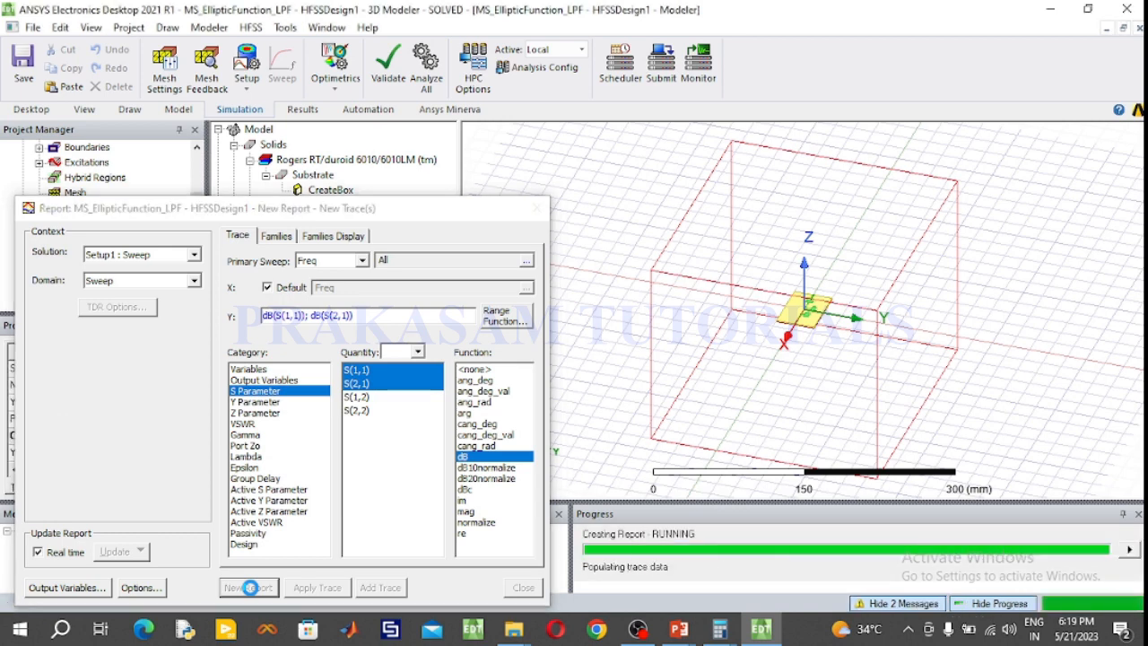
left_click(538, 208)
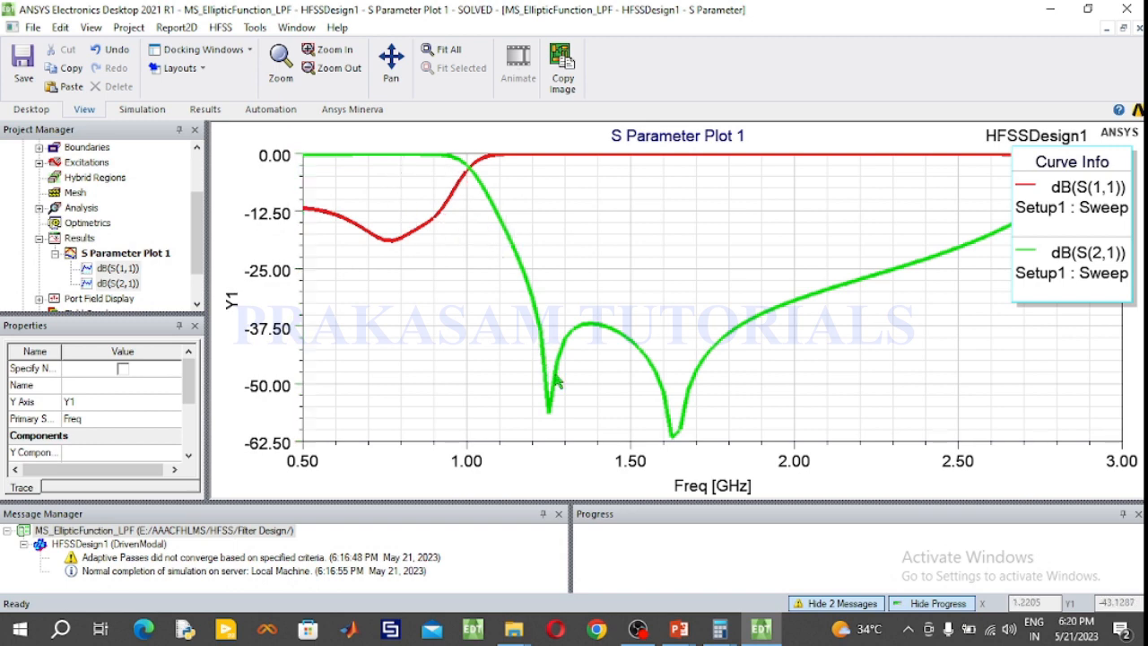
Add a marker at 1 GHz near the crossing of the two S-parameter curves, end marker mode and delete the stray marker at 0.6 GHz.
right_click(439, 291)
mouse_move(463, 298)
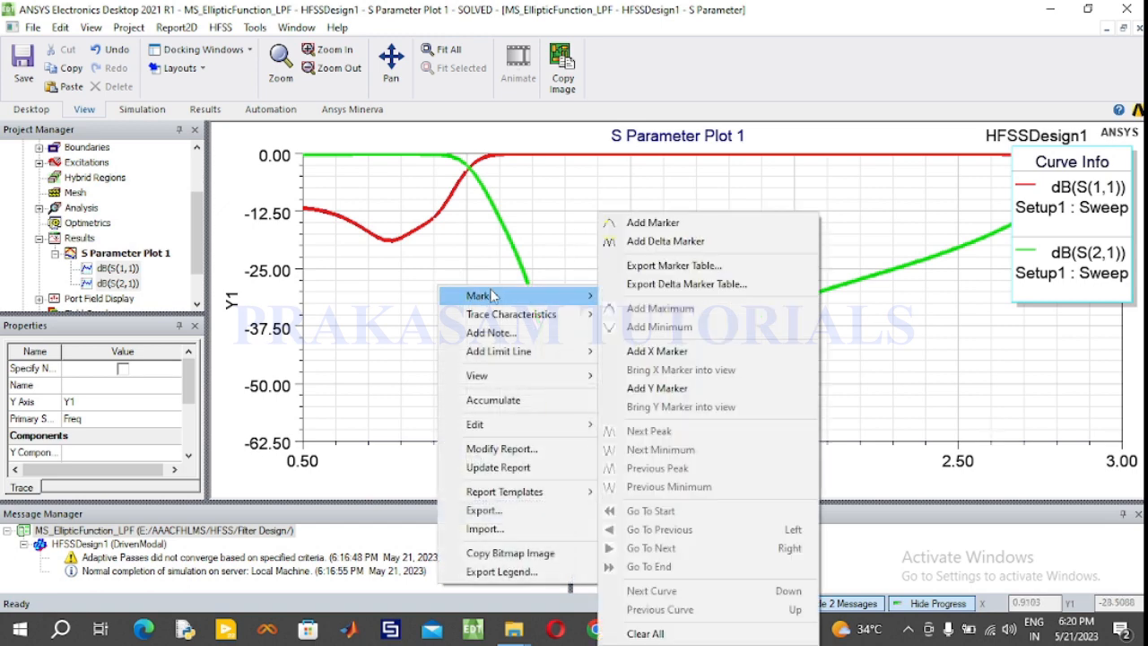
left_click(628, 224)
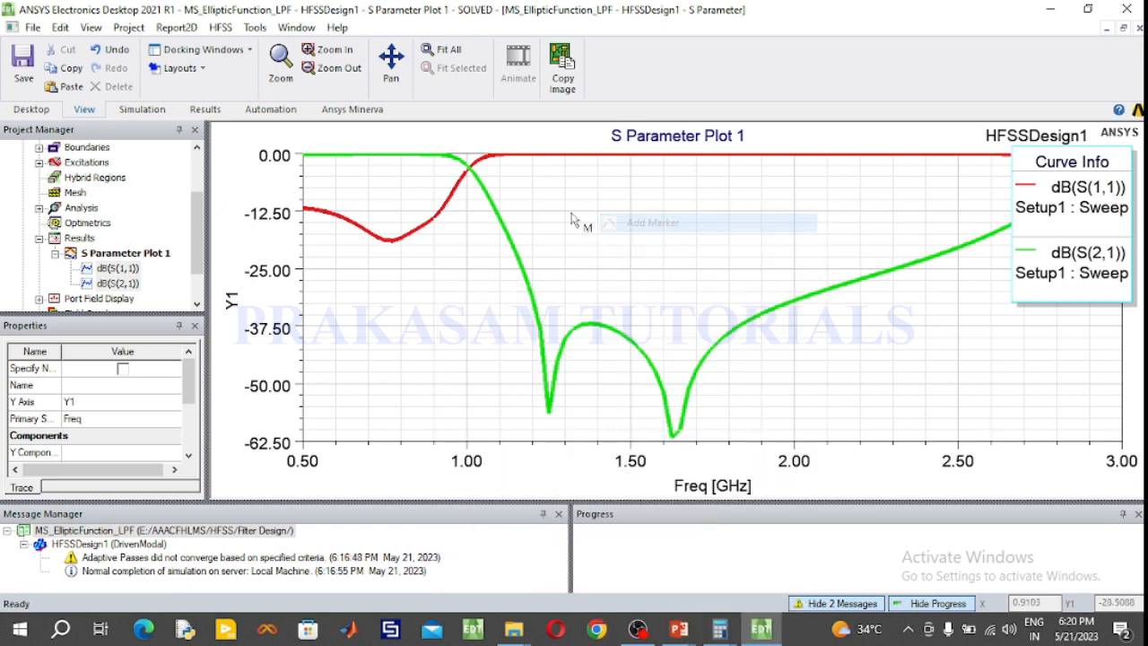
left_click(468, 168)
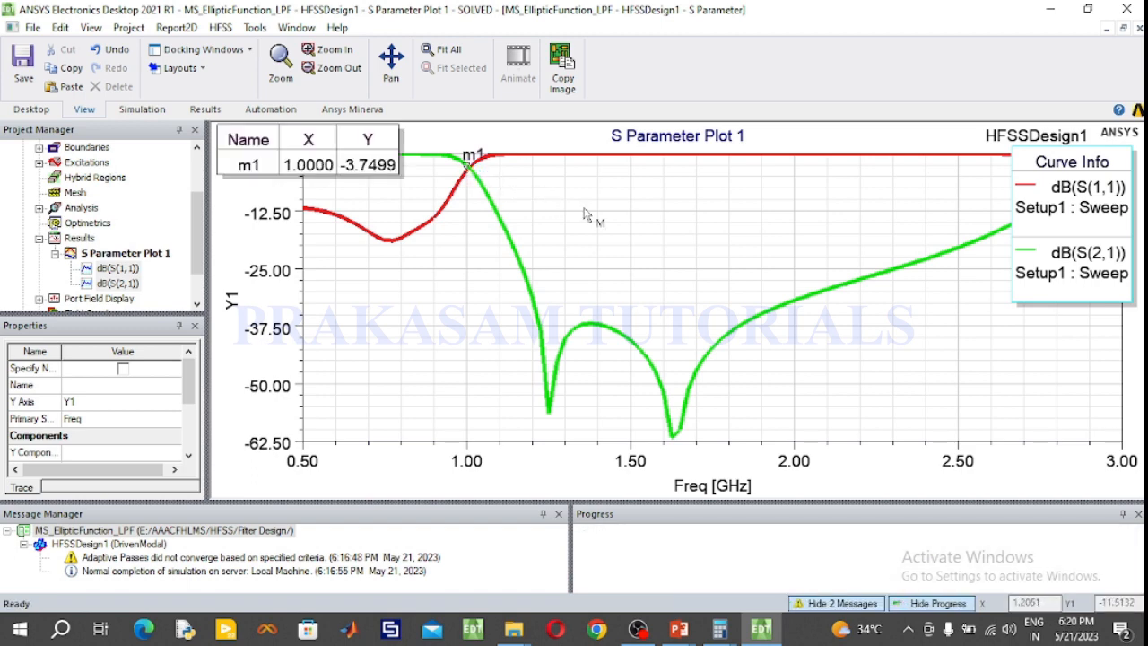
left_click(337, 143)
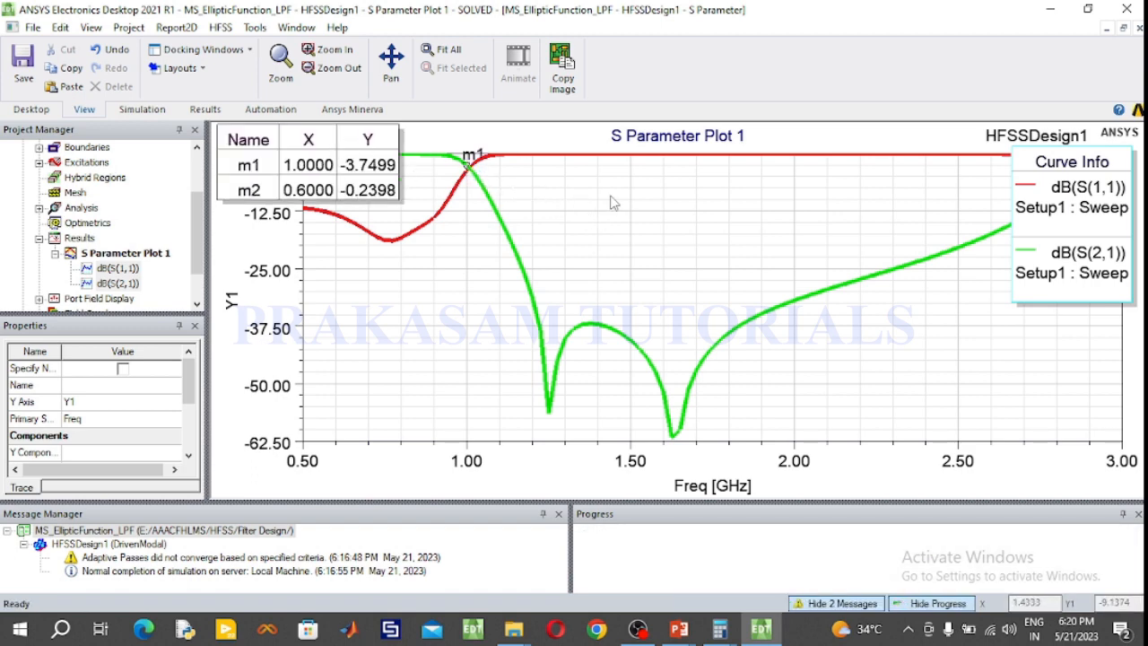
right_click(655, 220)
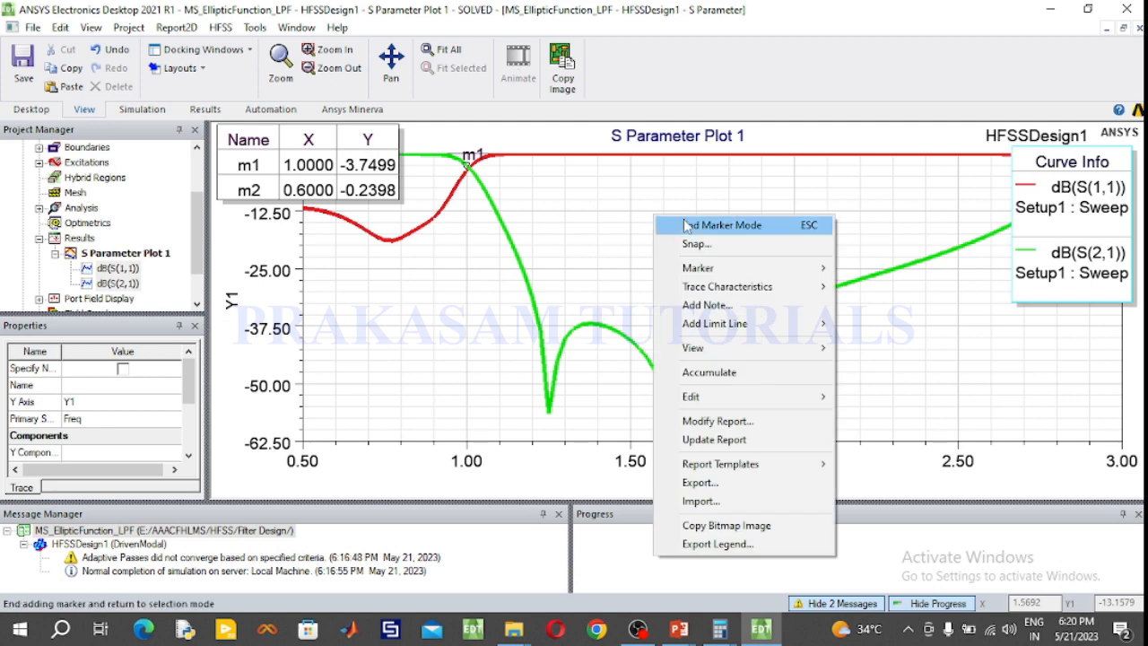
left_click(682, 225)
left_click(324, 189)
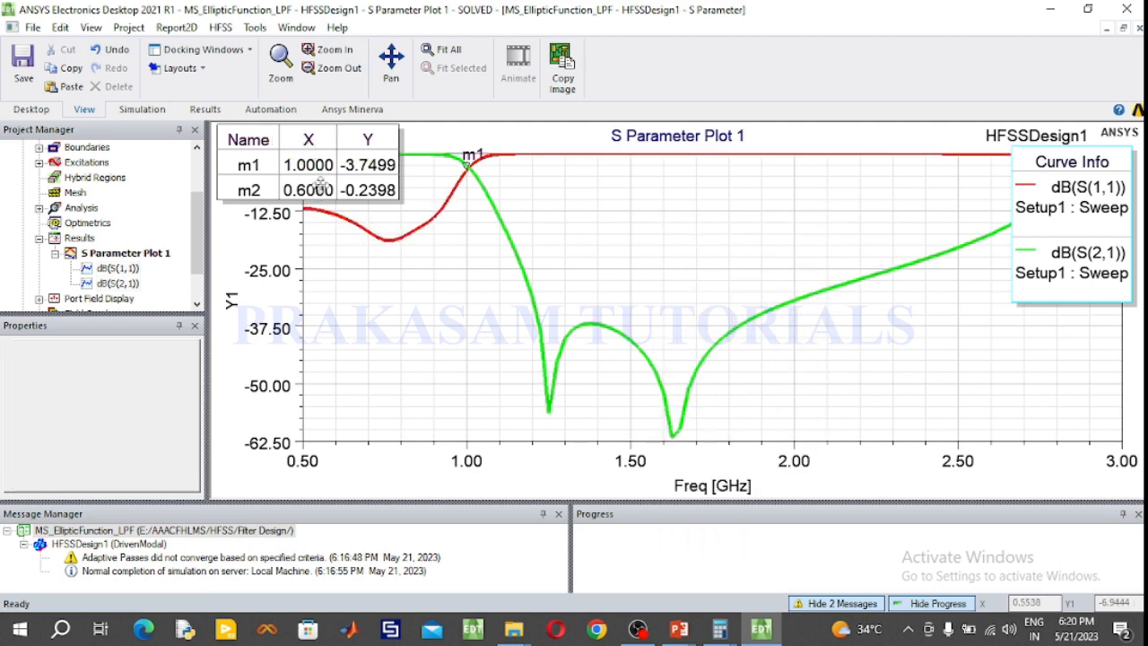
key("Delete")
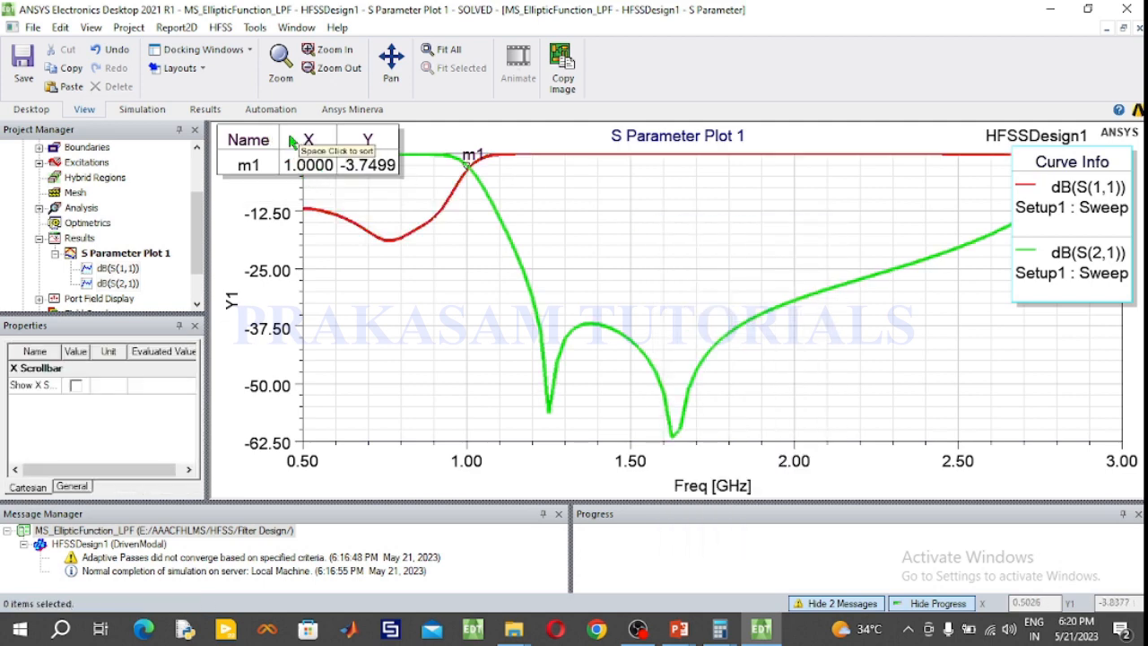
Move the marker table and the curve legend to open areas of the plot, clear of the curves.
left_click_drag(633, 202, 634, 203)
left_click(801, 211)
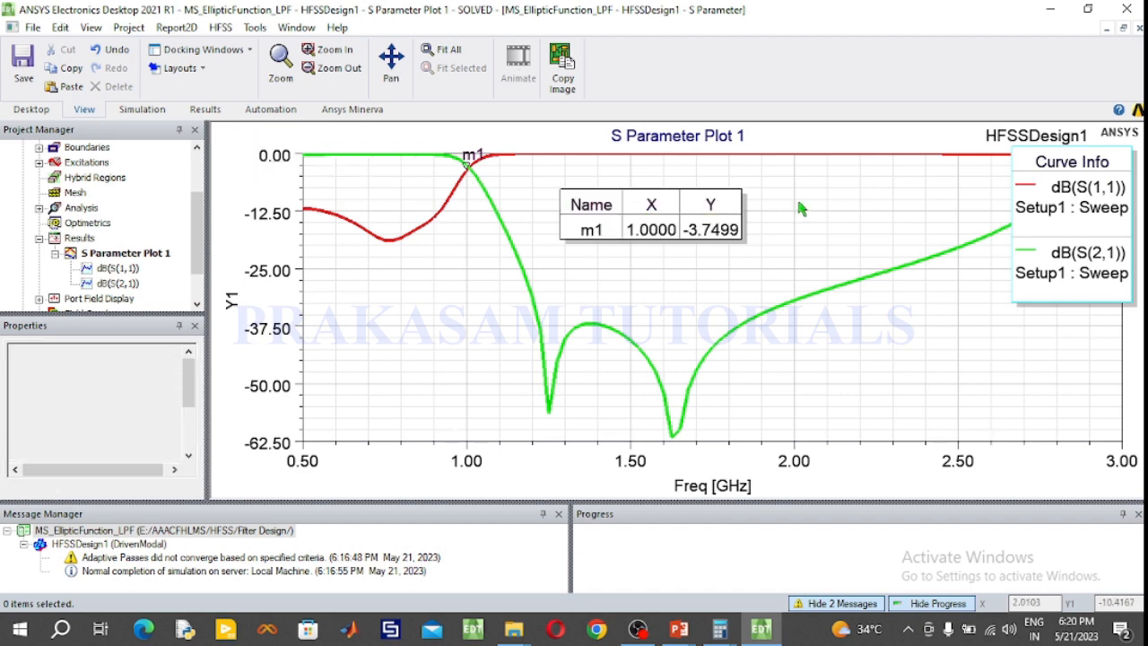
left_click_drag(1051, 184, 1036, 310)
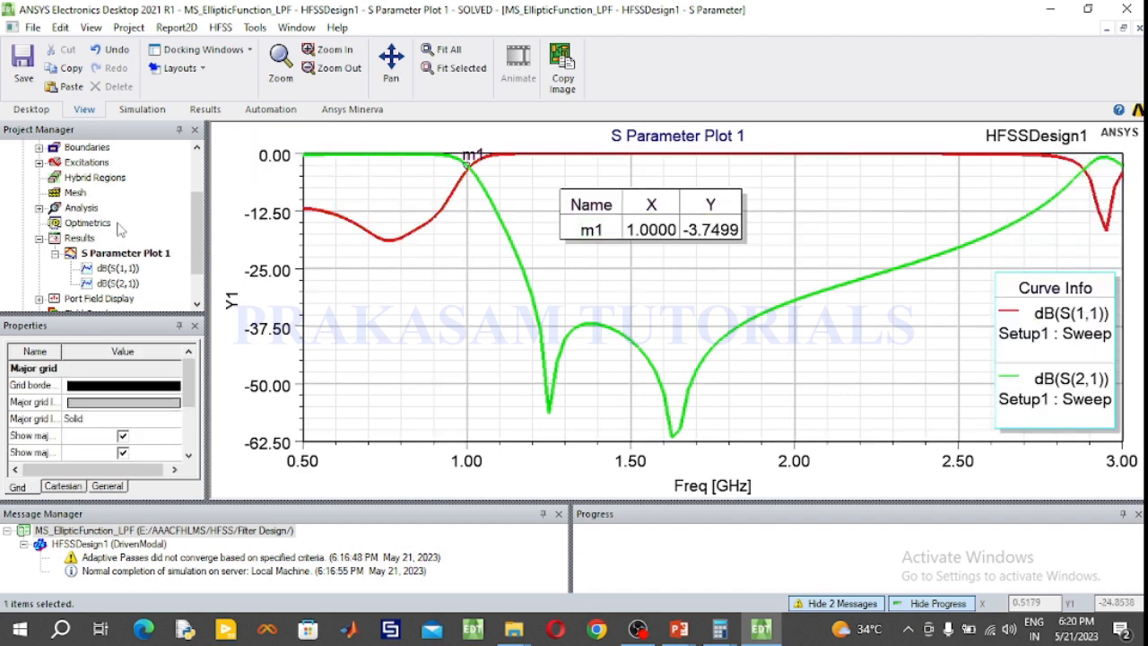
Return to the HFSSDesign1 3D model, hide the RadiatingSurface object and fit the filter board in view.
scroll(105, 208, "up", 3)
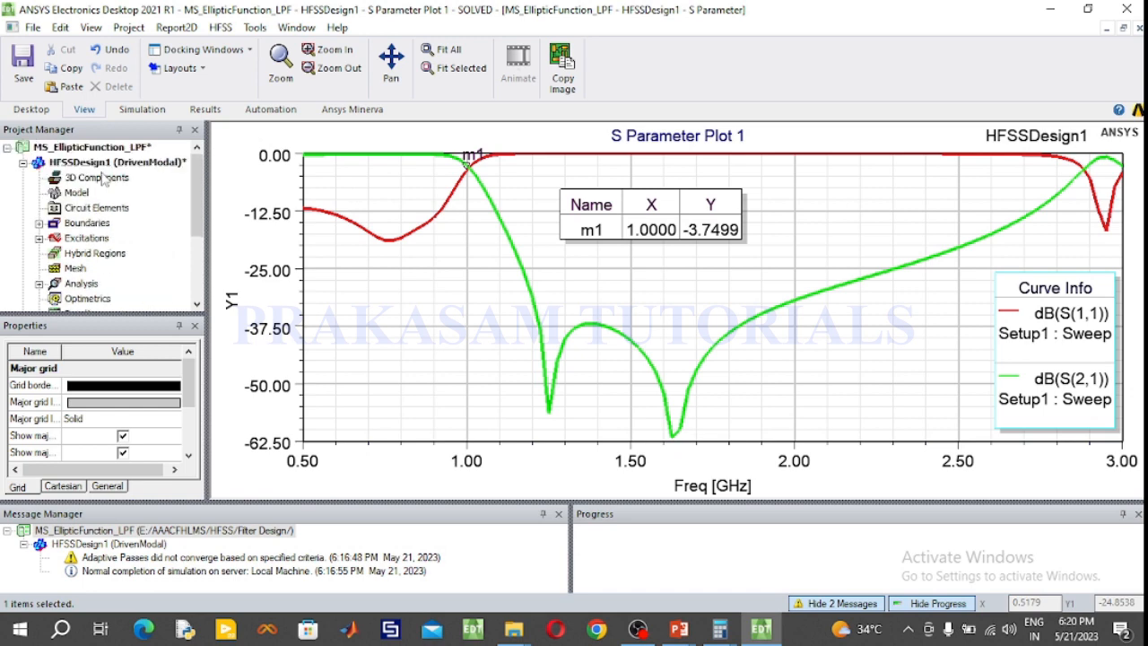
double_click(104, 164)
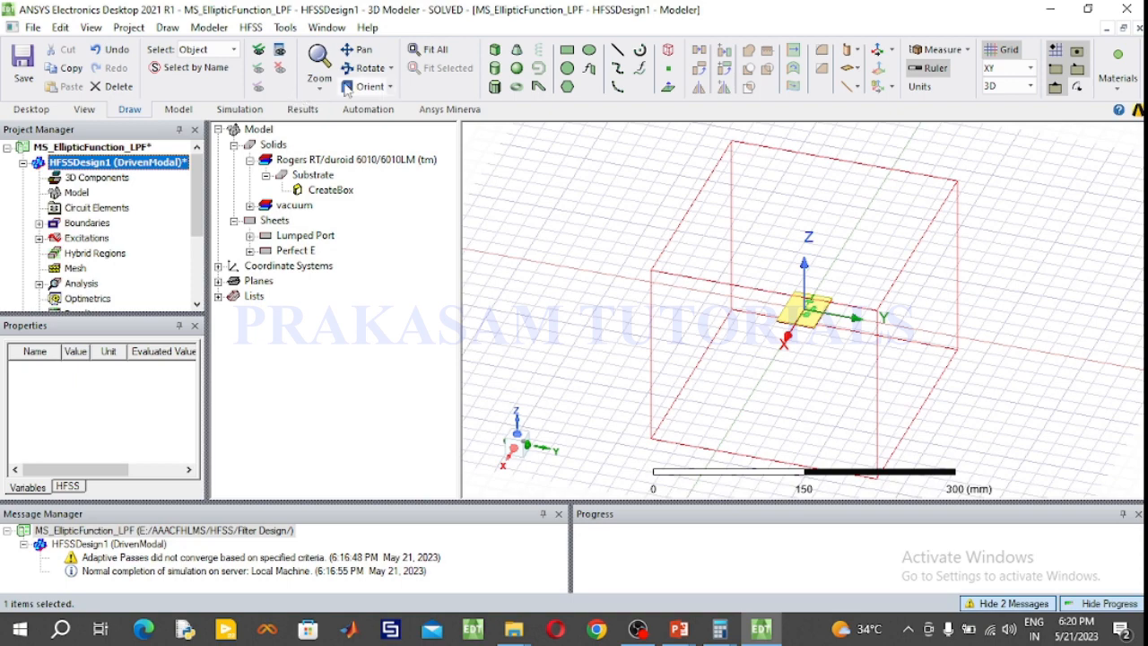
left_click(282, 51)
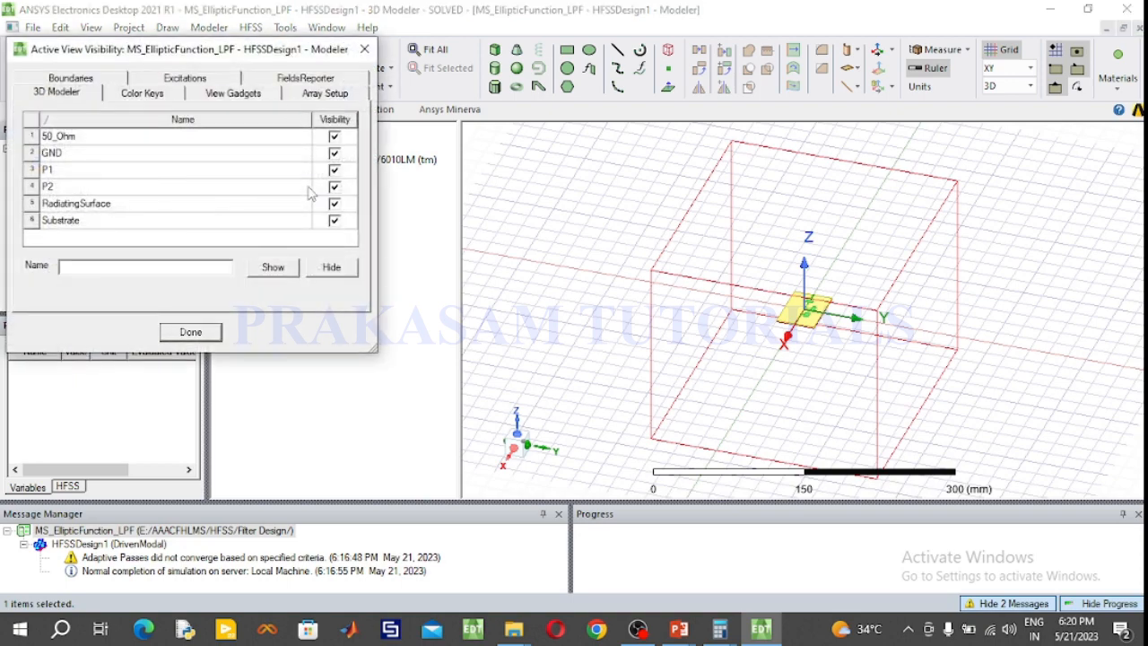
left_click(334, 205)
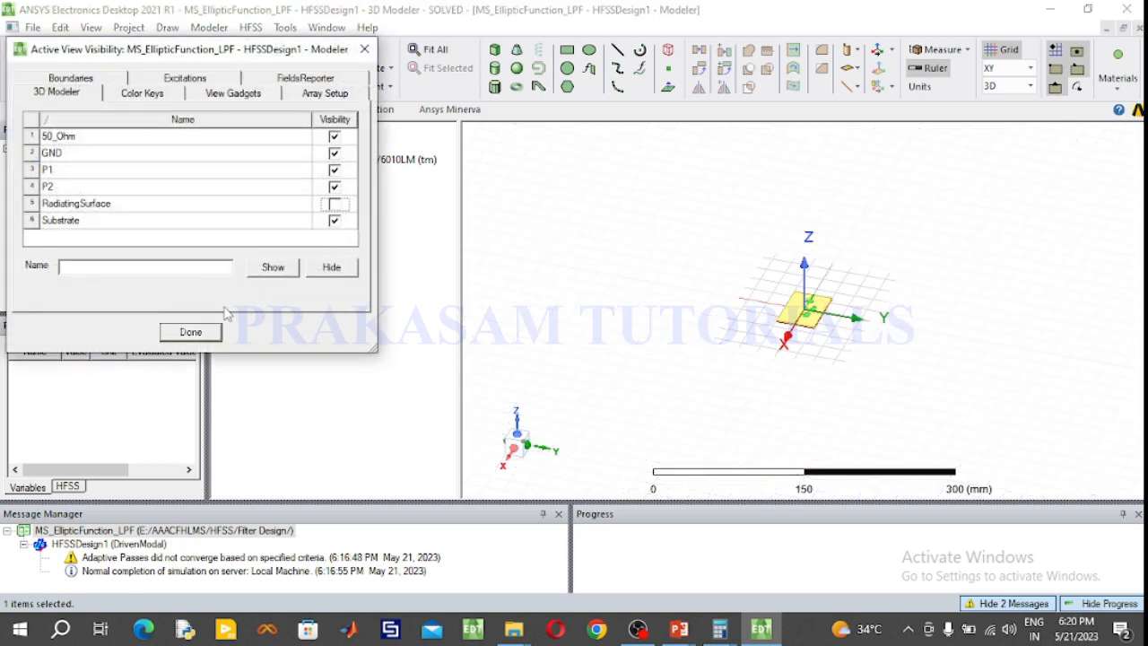
left_click(190, 333)
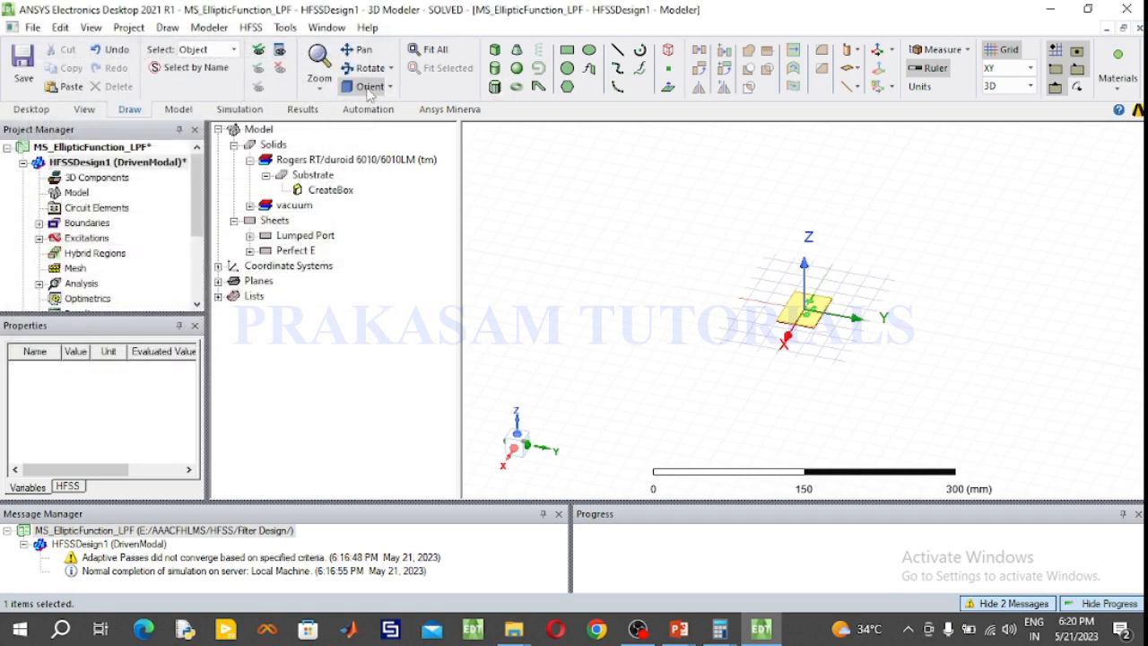
left_click(431, 51)
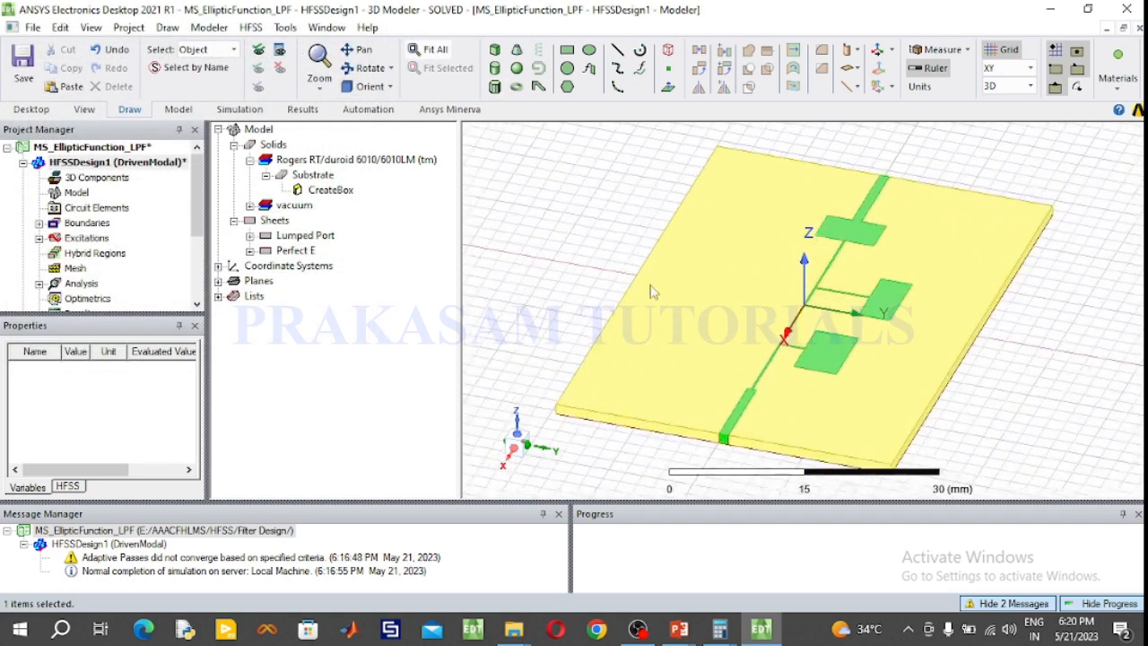
Rotate the filter board and highlight the surfaces assigned to the PerfE1 boundary.
left_click(368, 68)
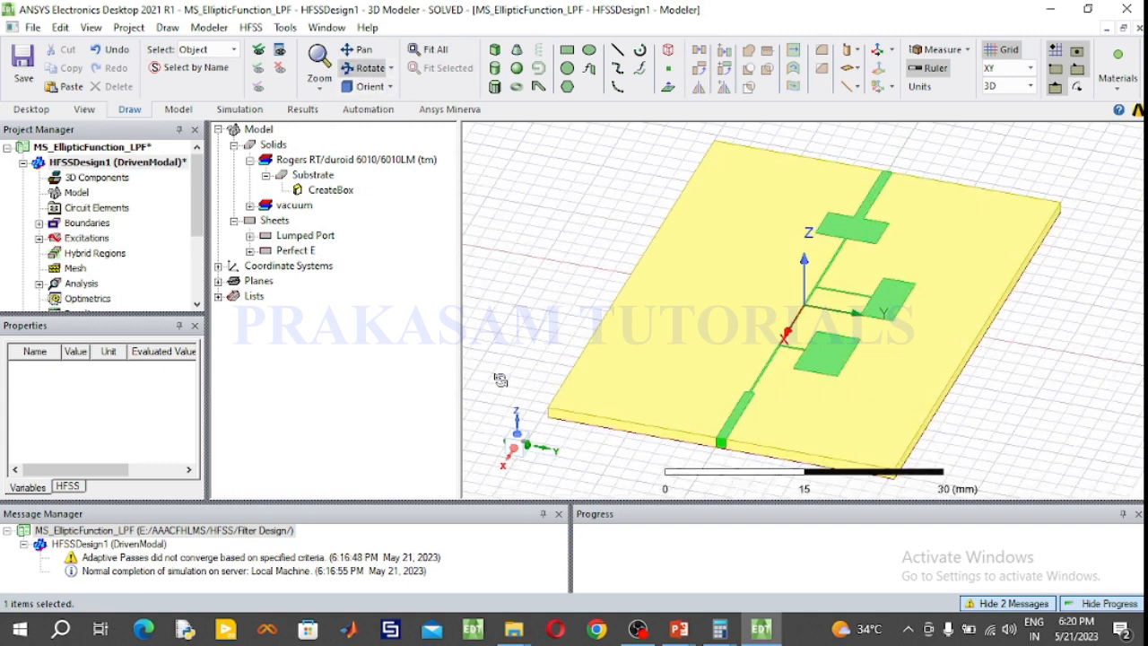
left_click_drag(500, 380, 514, 339)
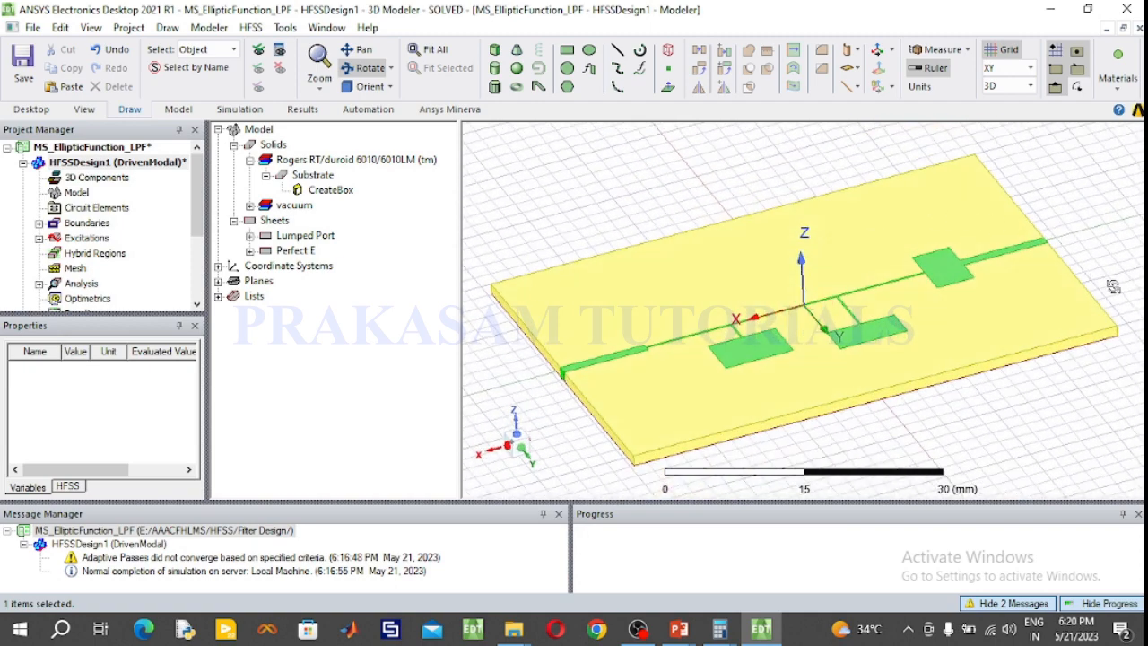
left_click_drag(1126, 353, 1114, 357)
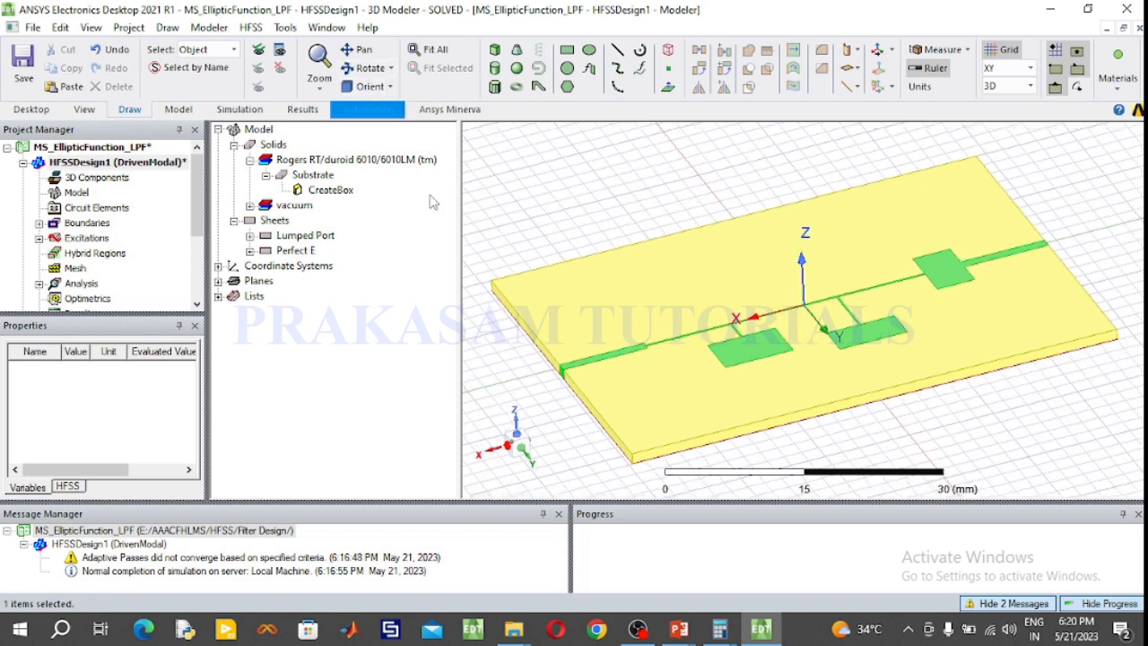
left_click(39, 238)
left_click(38, 237)
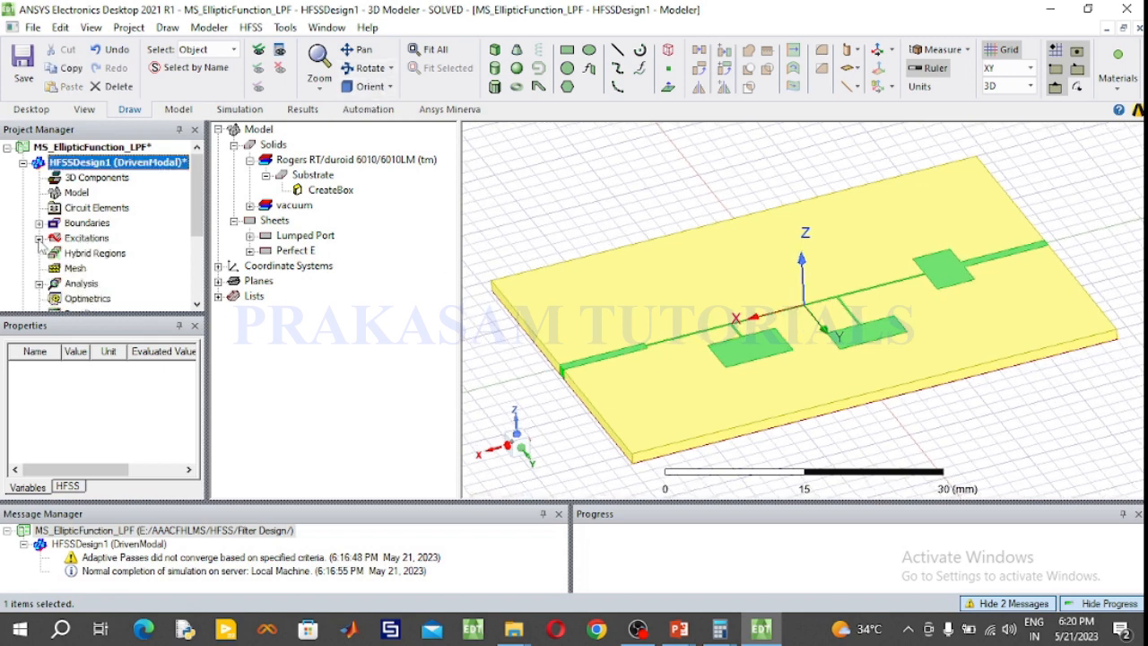
left_click(38, 223)
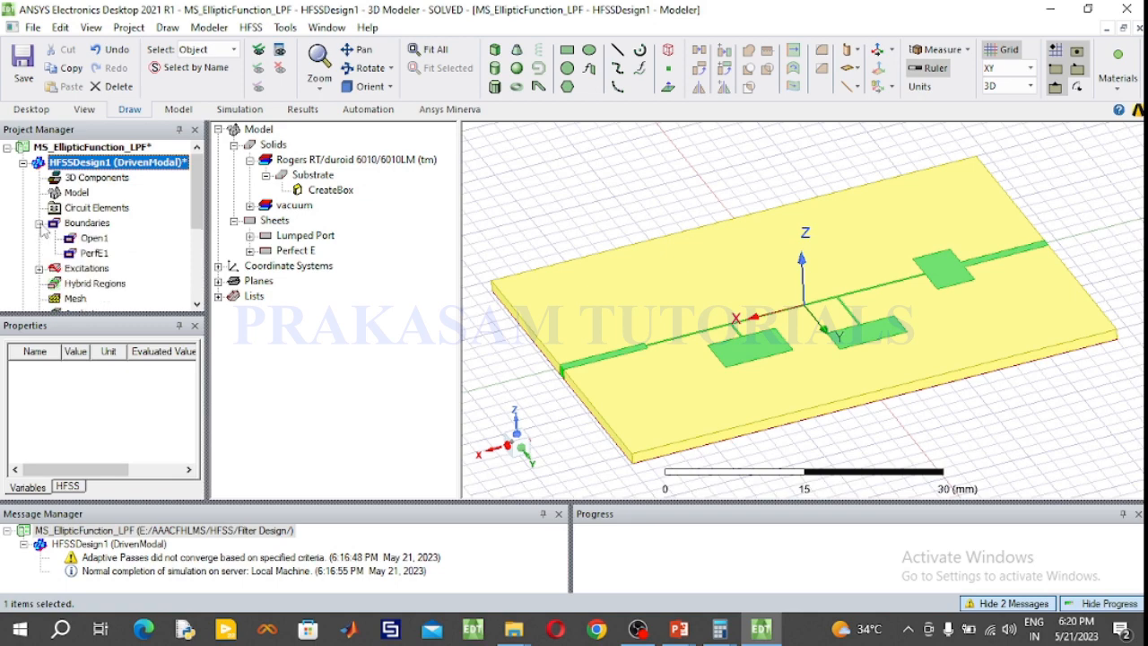
left_click(94, 253)
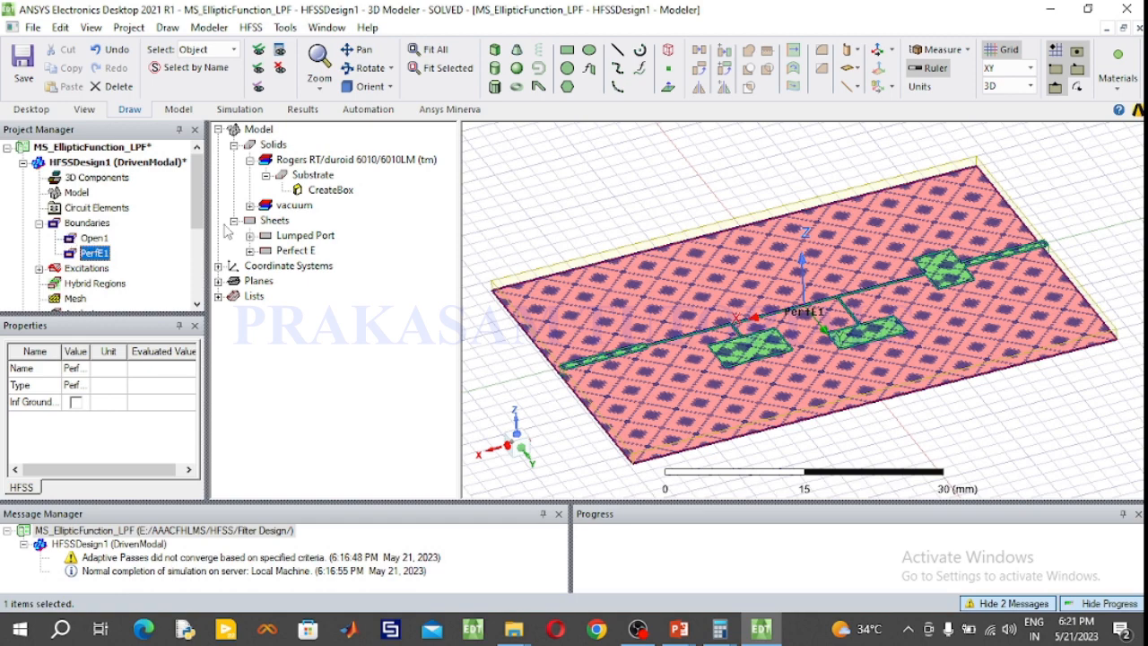
Plot the Mag_E electric field on the substrate at 1 GHz and 0 deg phase using the Setup1 : LastAdaptive solution.
left_click(654, 298)
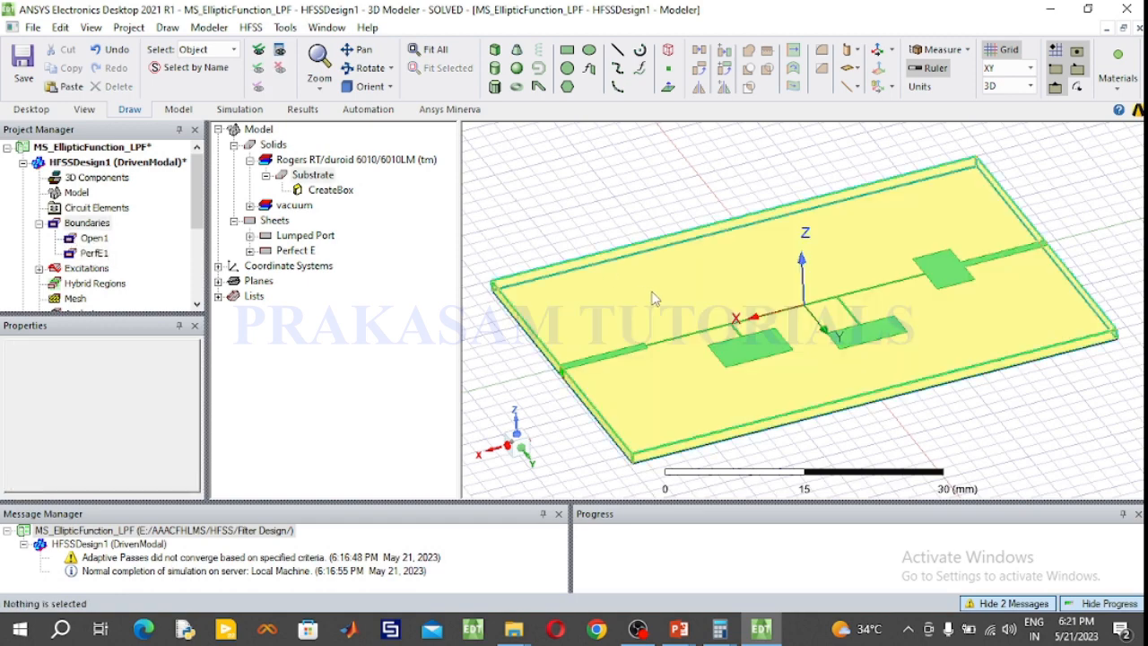
right_click(654, 299)
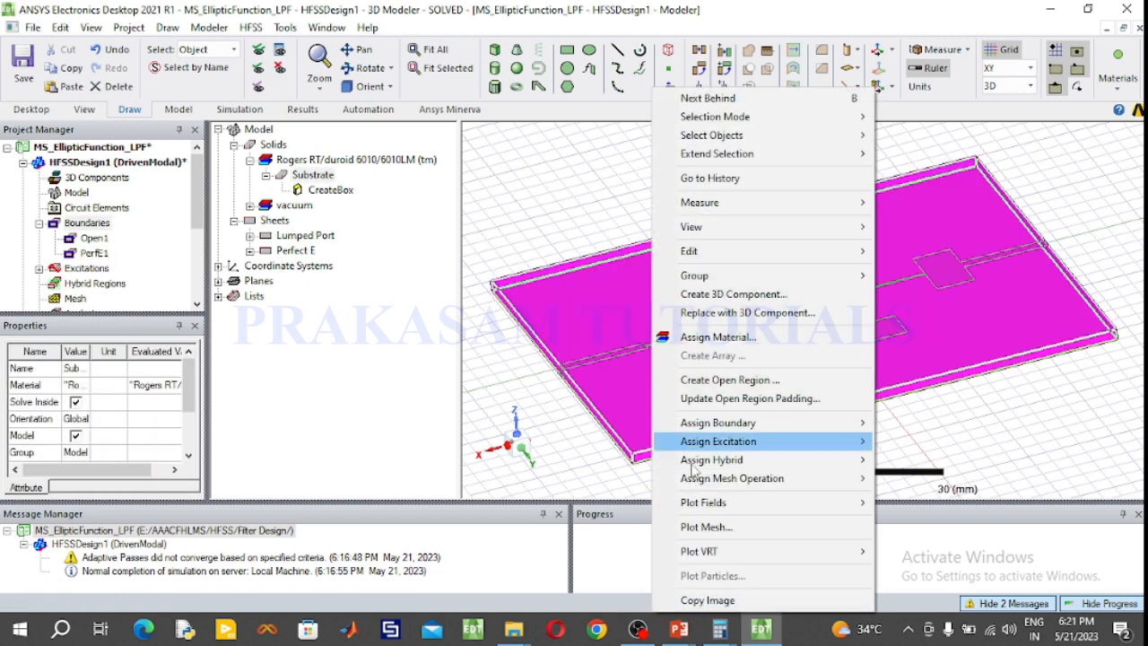
mouse_move(716, 506)
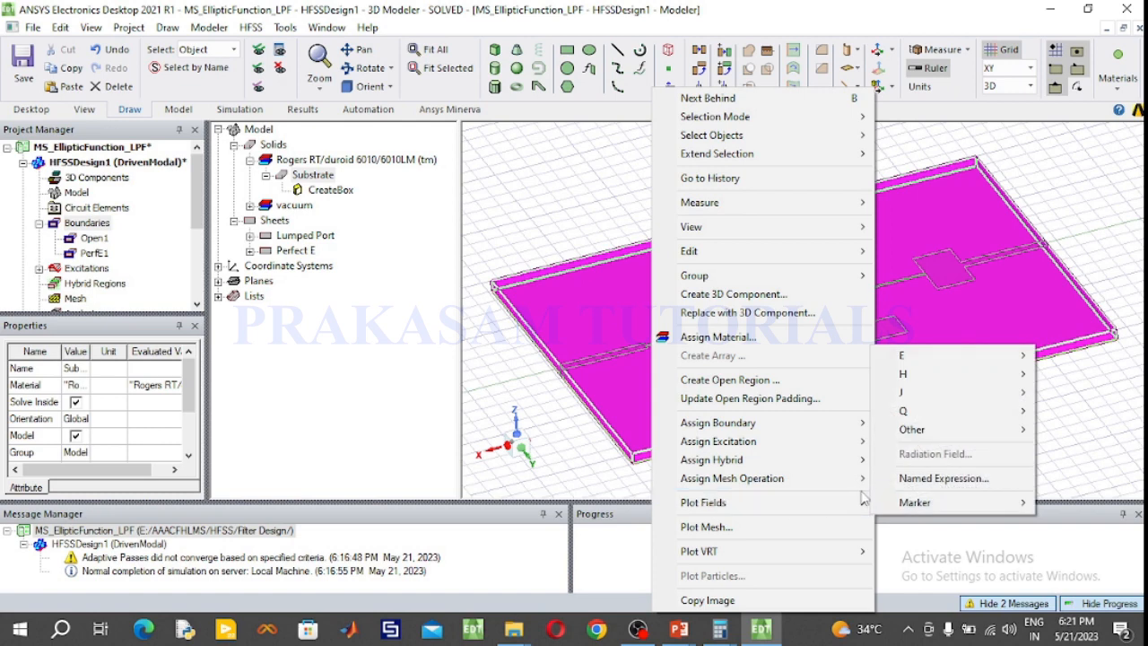
mouse_move(920, 366)
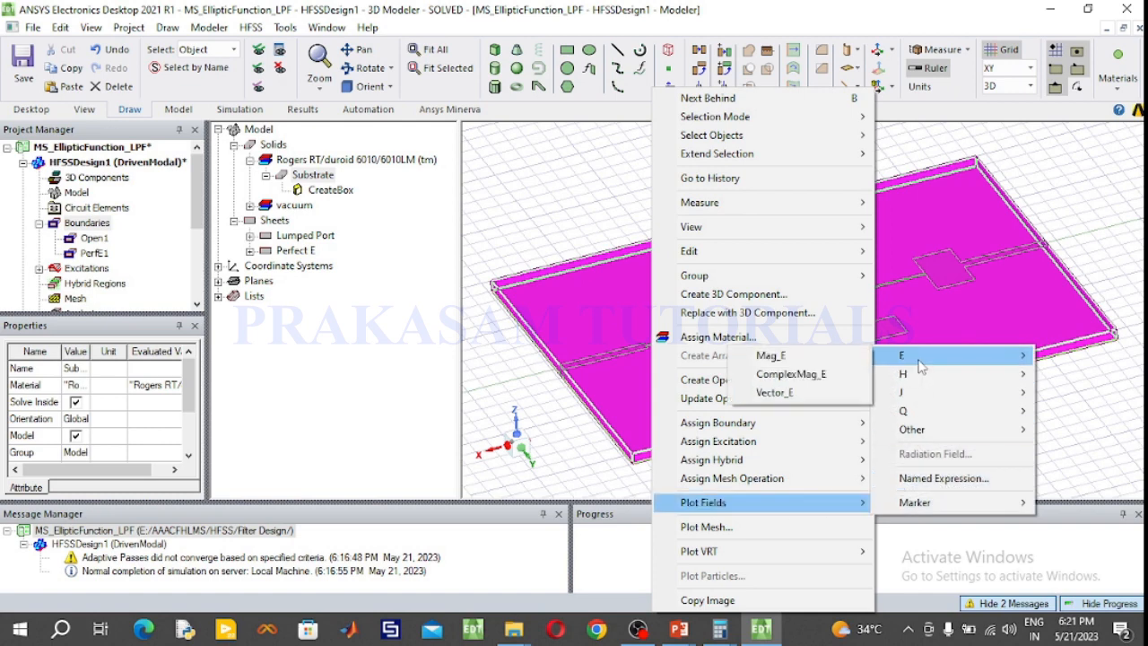
left_click(826, 357)
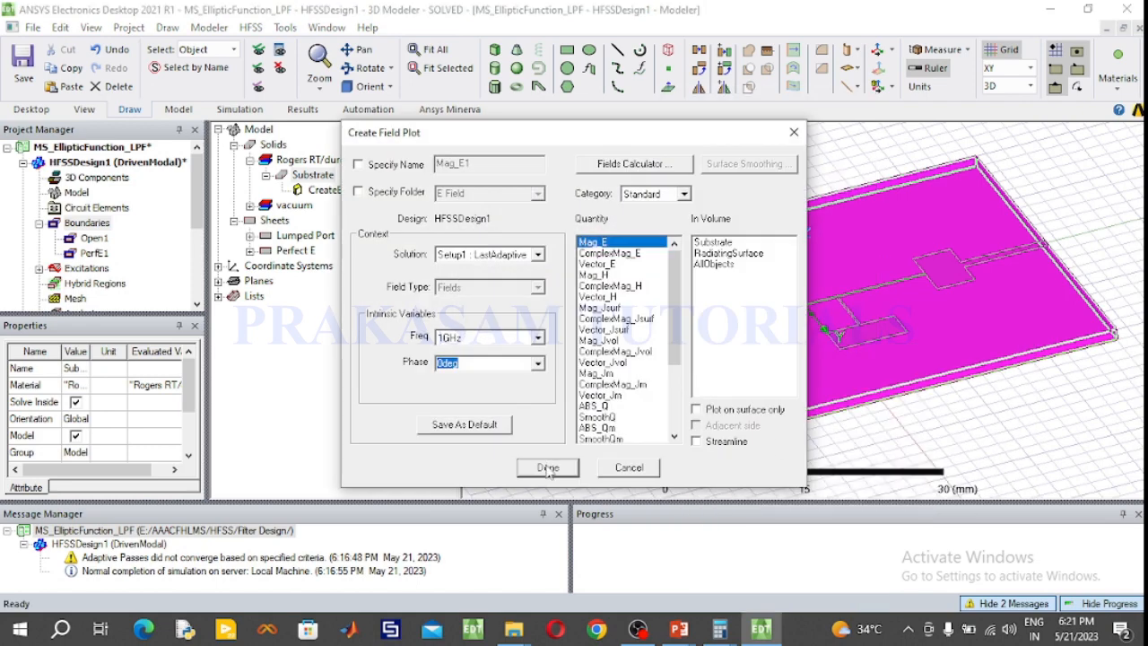
left_click(548, 468)
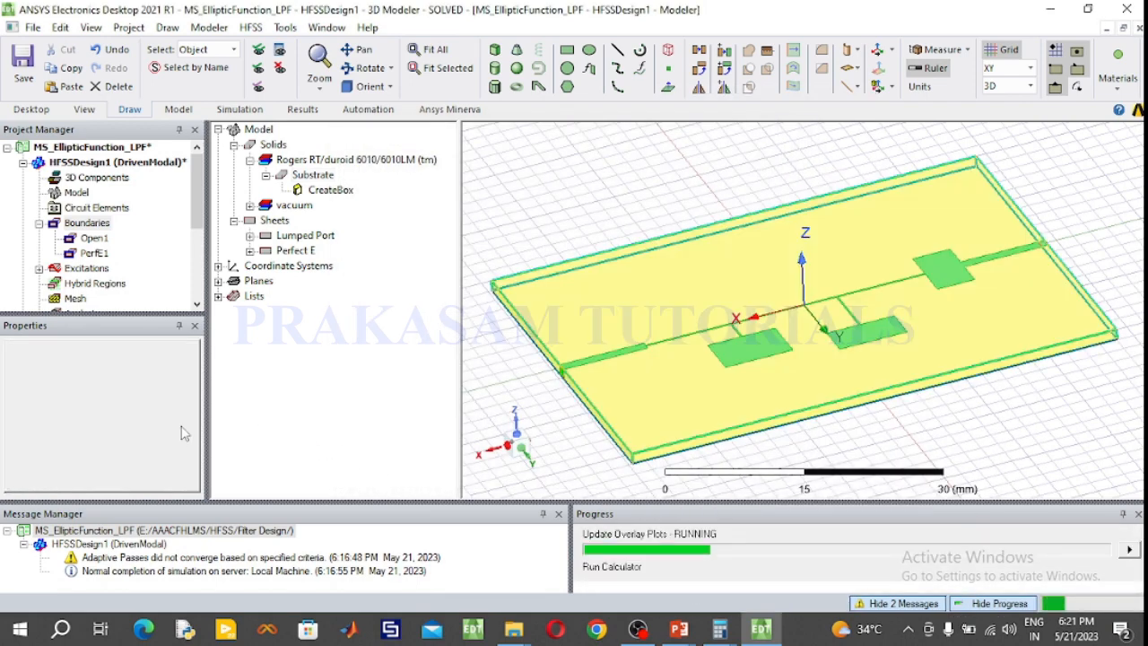
Animate the Mag_E1 field overlay over phase with the default animation setup.
left_click(39, 222)
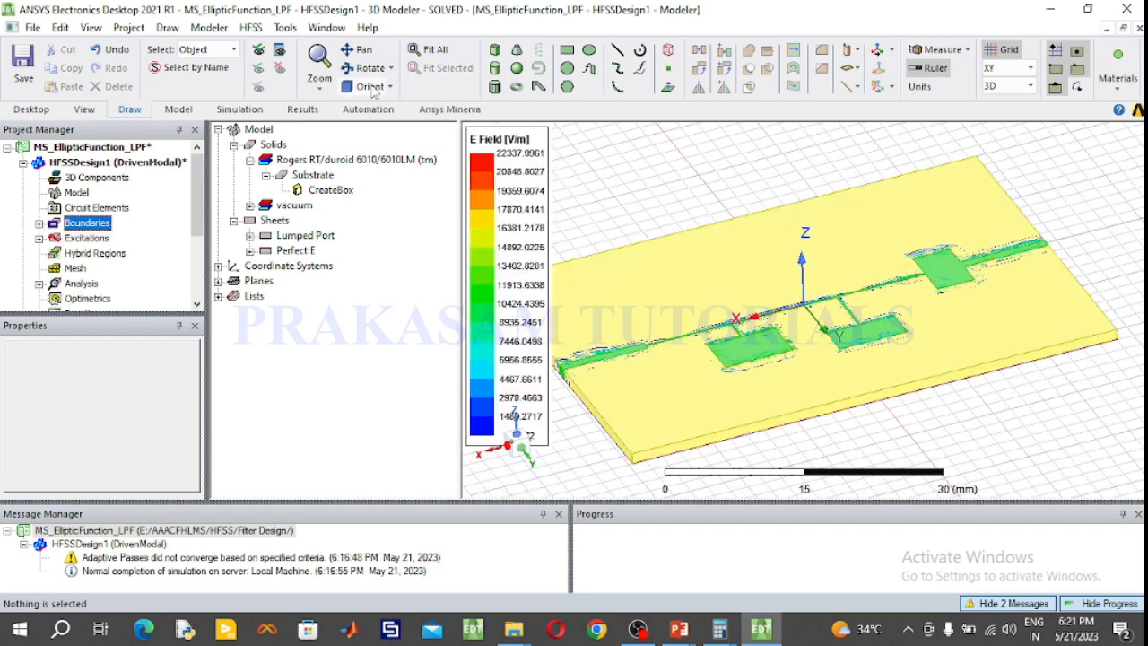
left_click(362, 51)
left_click_drag(720, 232, 745, 225)
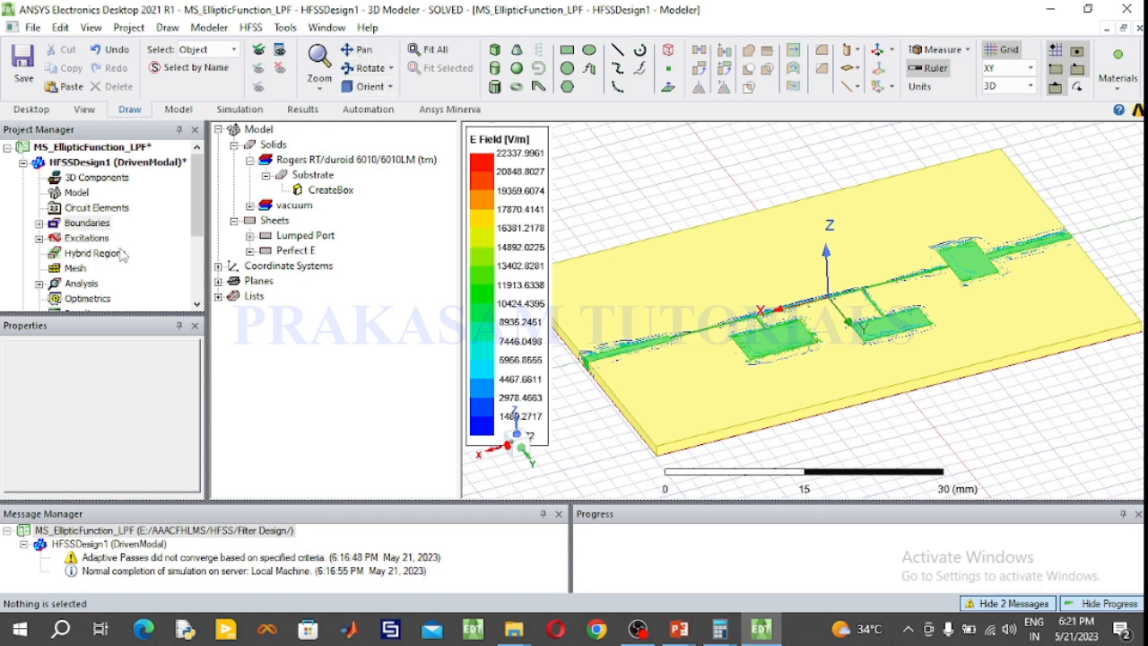
scroll(85, 286, "down", 1)
scroll(86, 286, "down", 2)
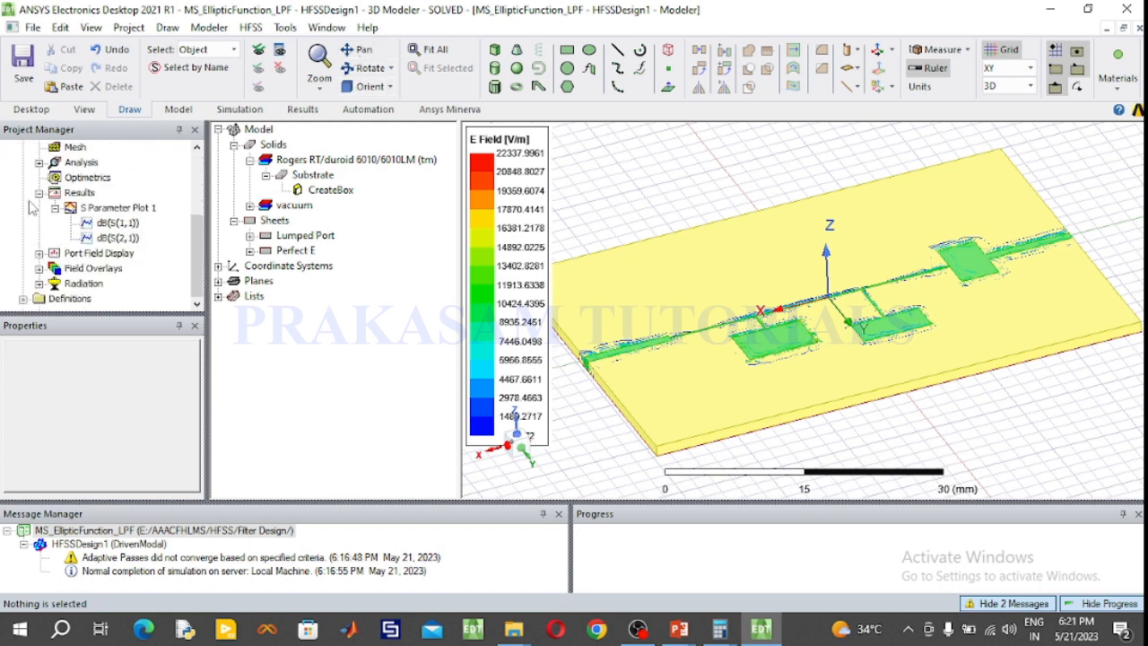
left_click(39, 193)
left_click(39, 268)
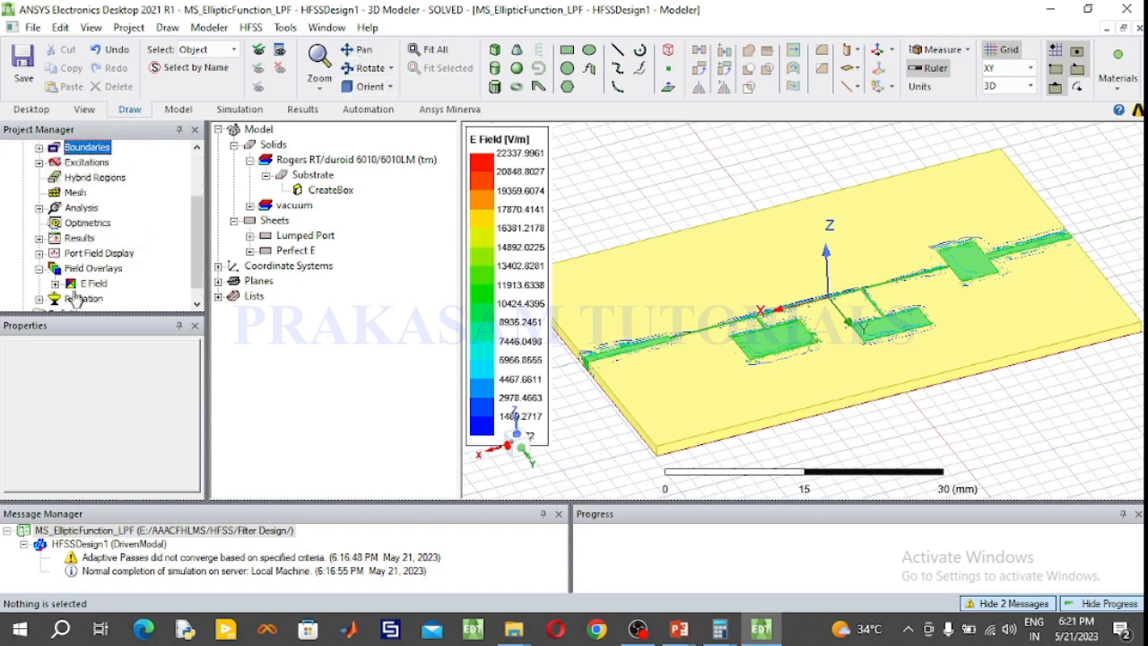
left_click(55, 284)
left_click(113, 299)
right_click(113, 301)
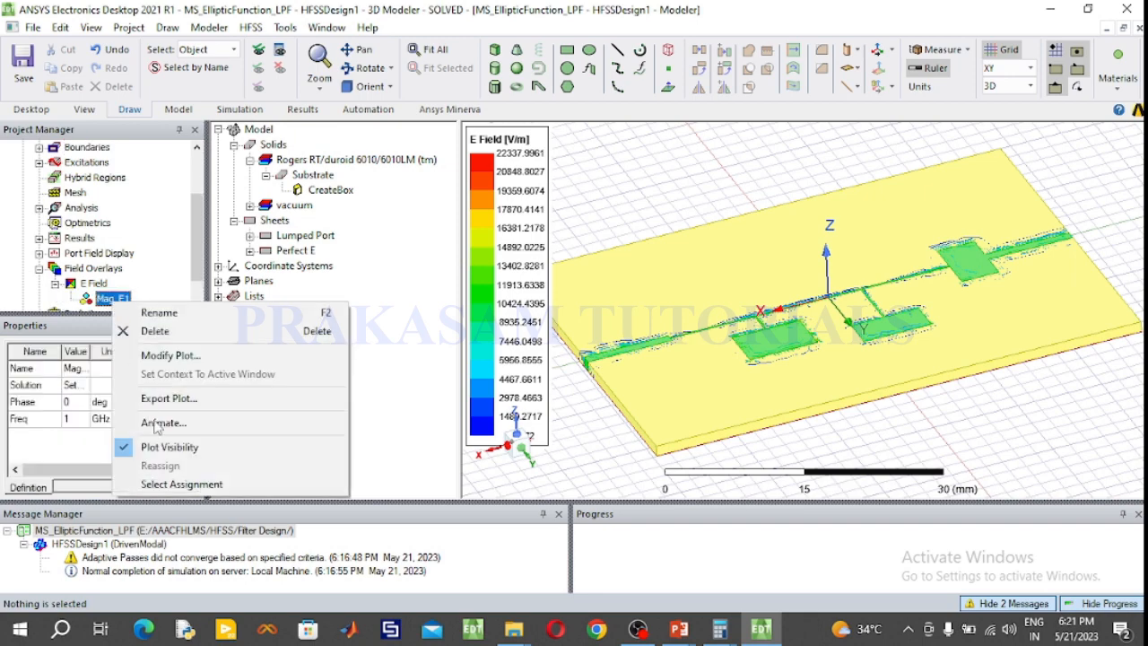
left_click(159, 422)
left_click(519, 497)
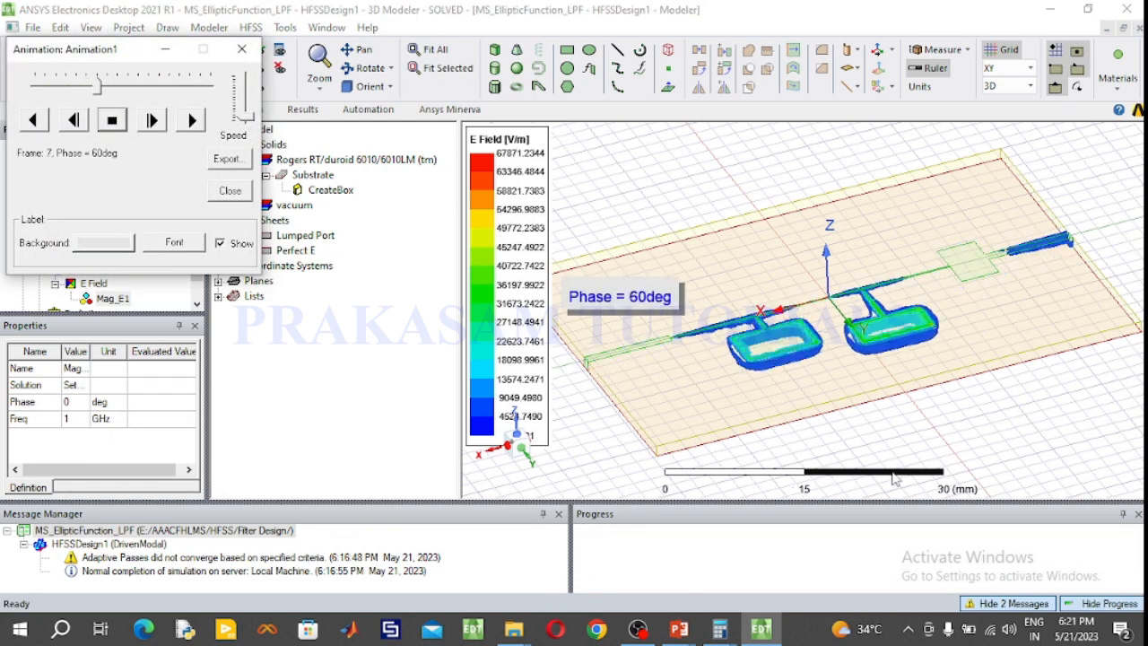
Move the phase label clear of the board and rotate the model to examine the animated field from above.
left_click_drag(594, 302, 602, 190)
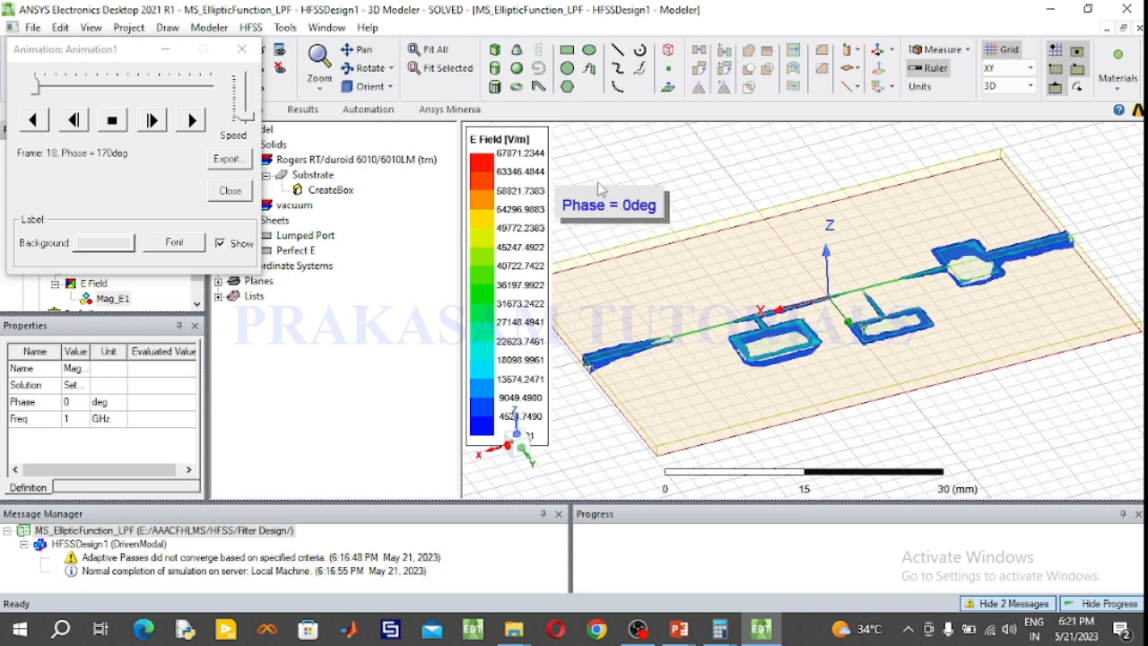
left_click(369, 68)
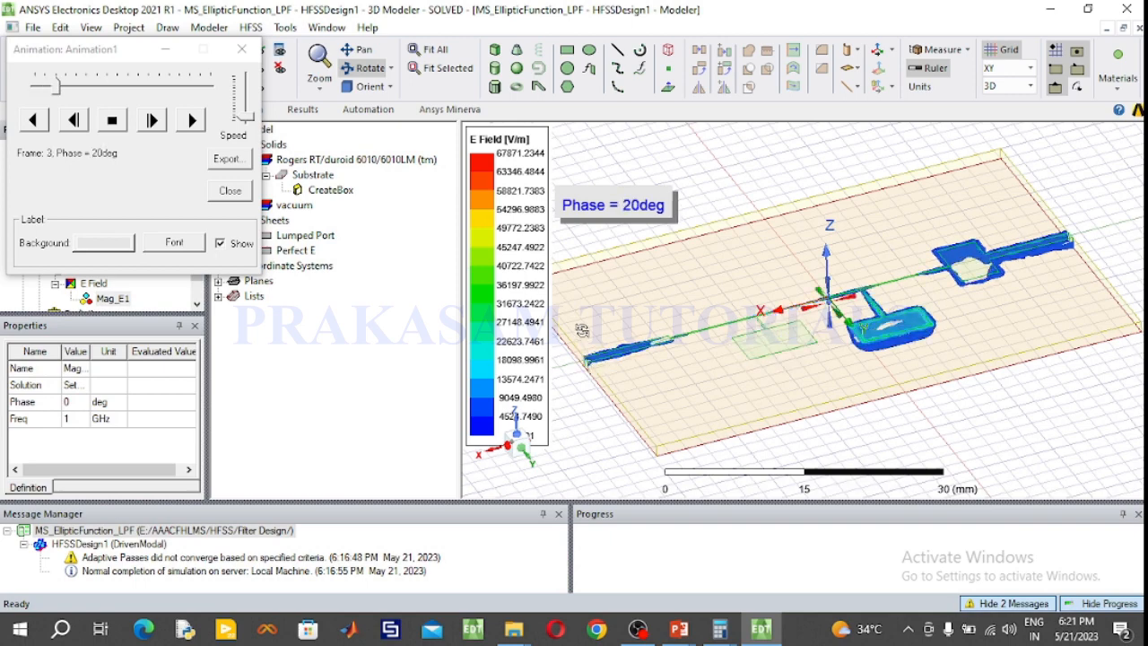
left_click_drag(606, 358, 544, 356)
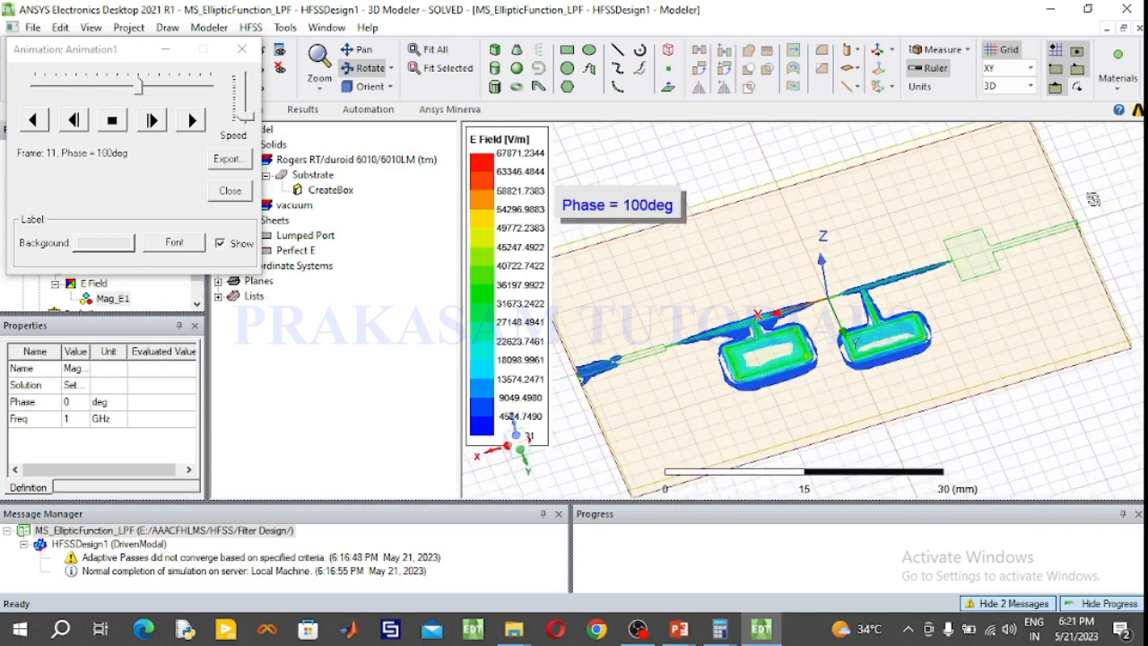
left_click_drag(1094, 199, 923, 343)
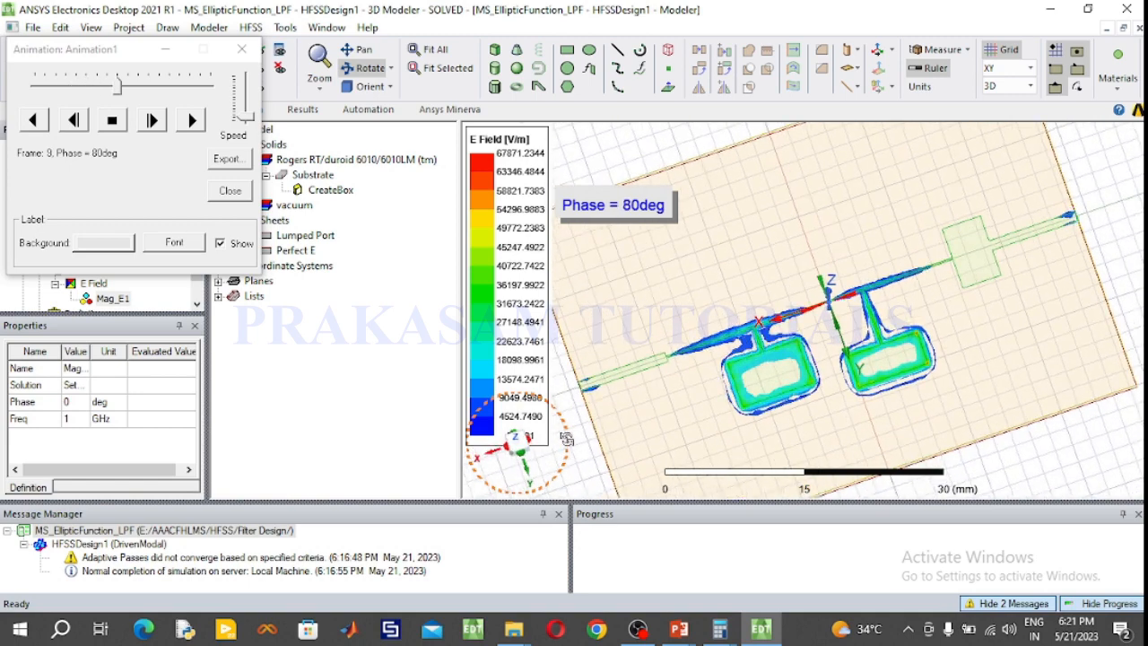
left_click_drag(608, 460, 619, 471)
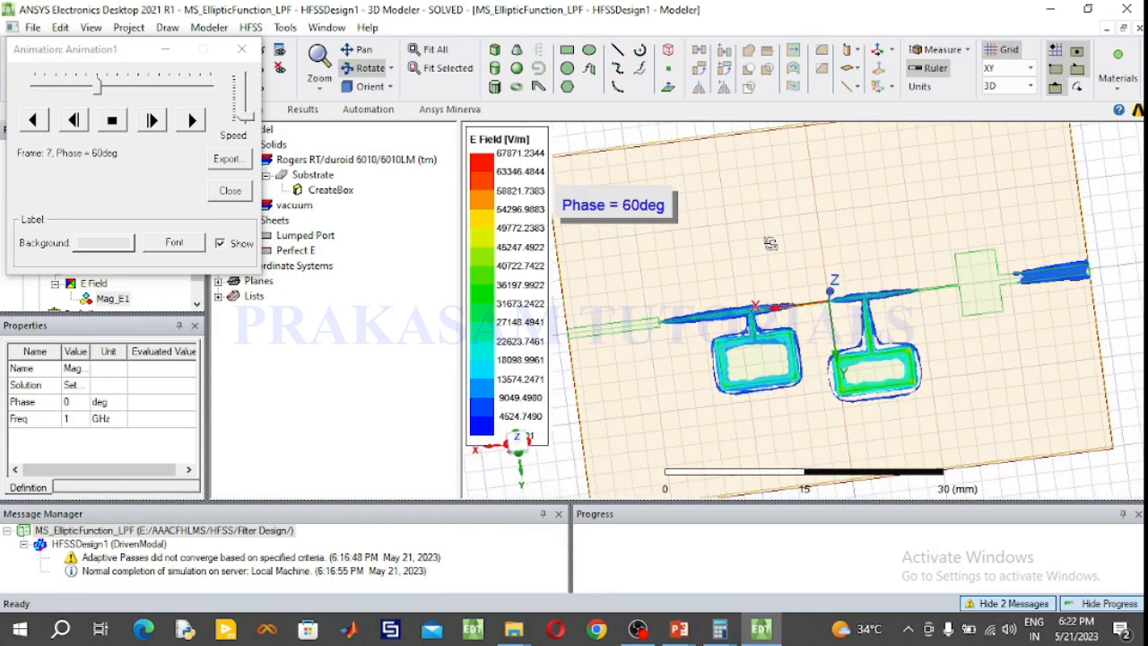
Examine the animated E field from the Bottom (+Z), Front (-X) and Trimetric orientations.
left_click(391, 87)
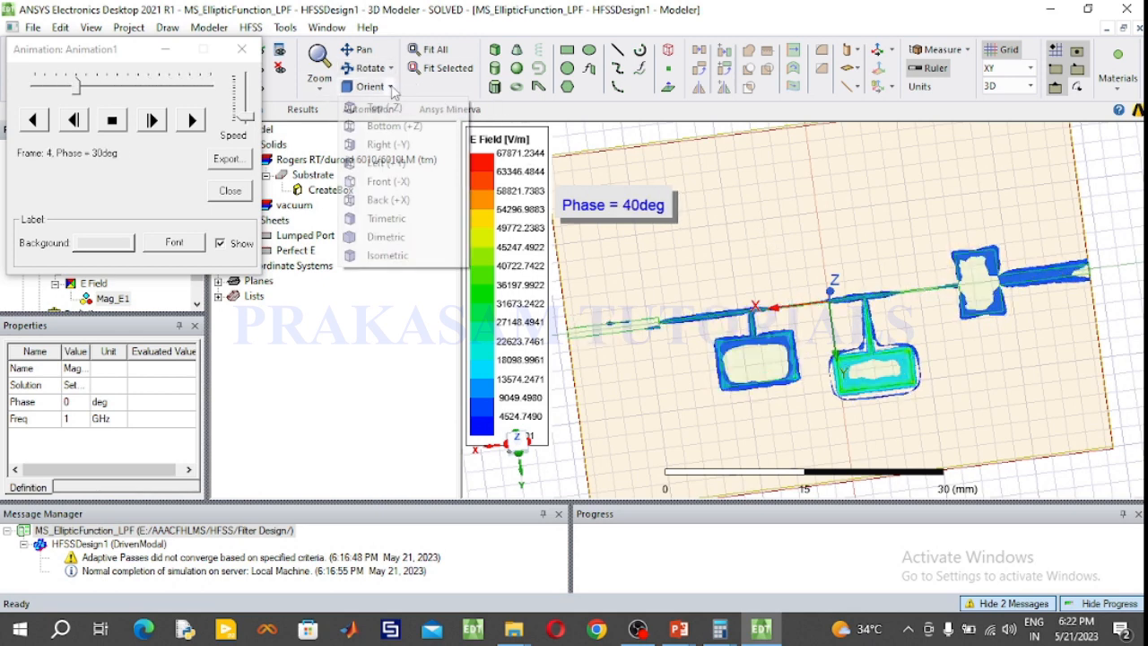
left_click(398, 146)
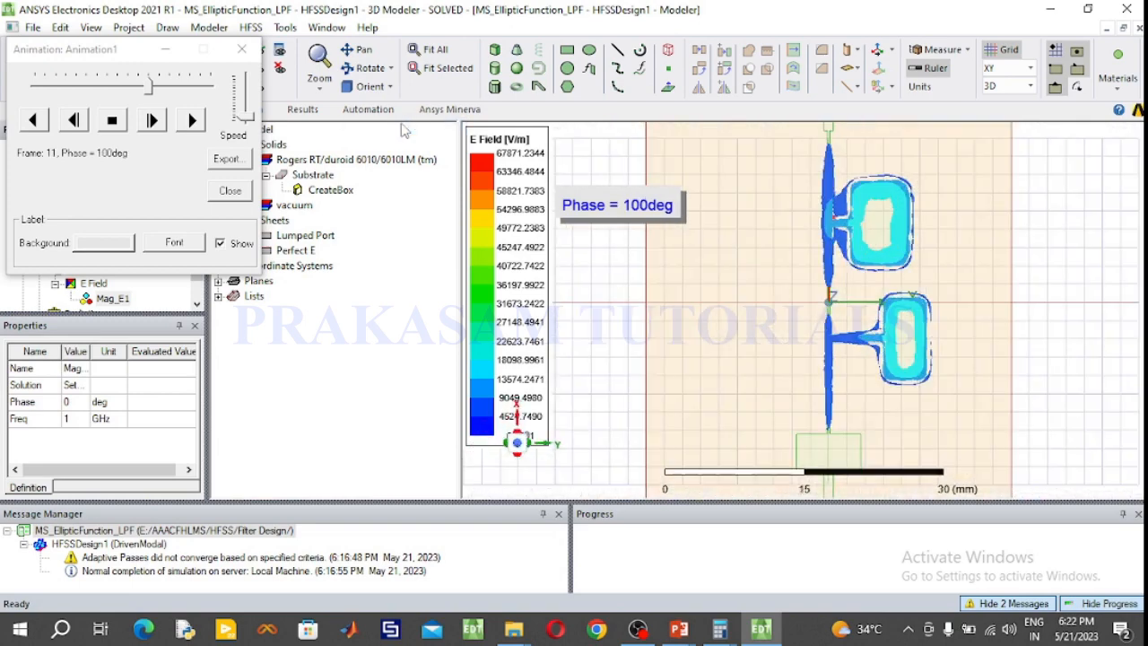
left_click(392, 87)
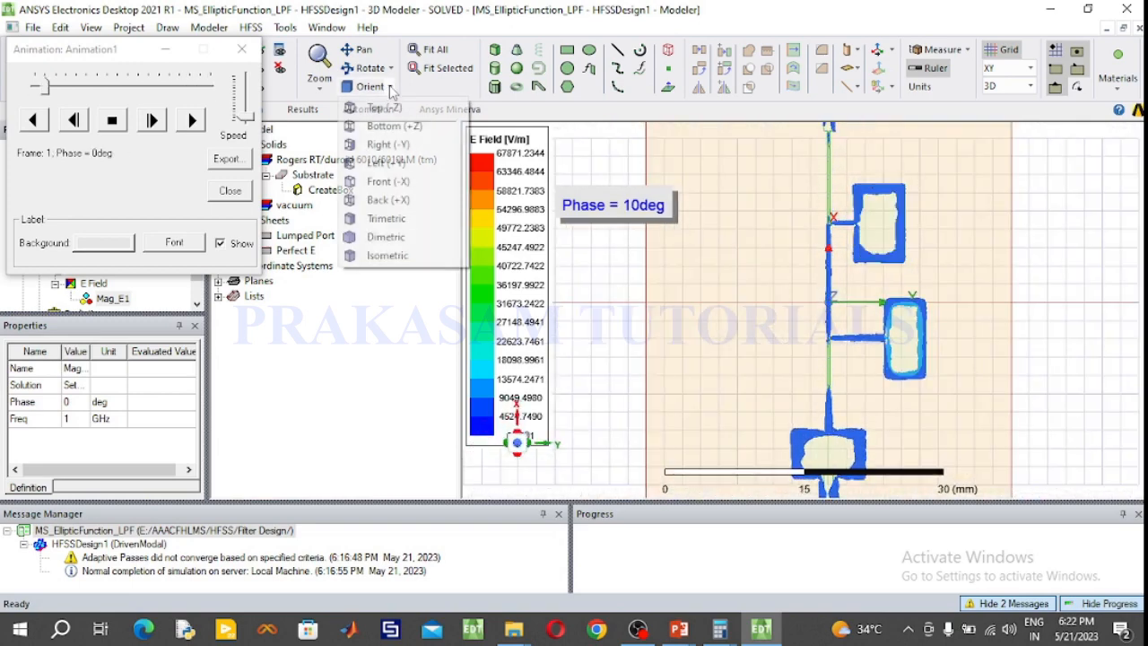
left_click(393, 181)
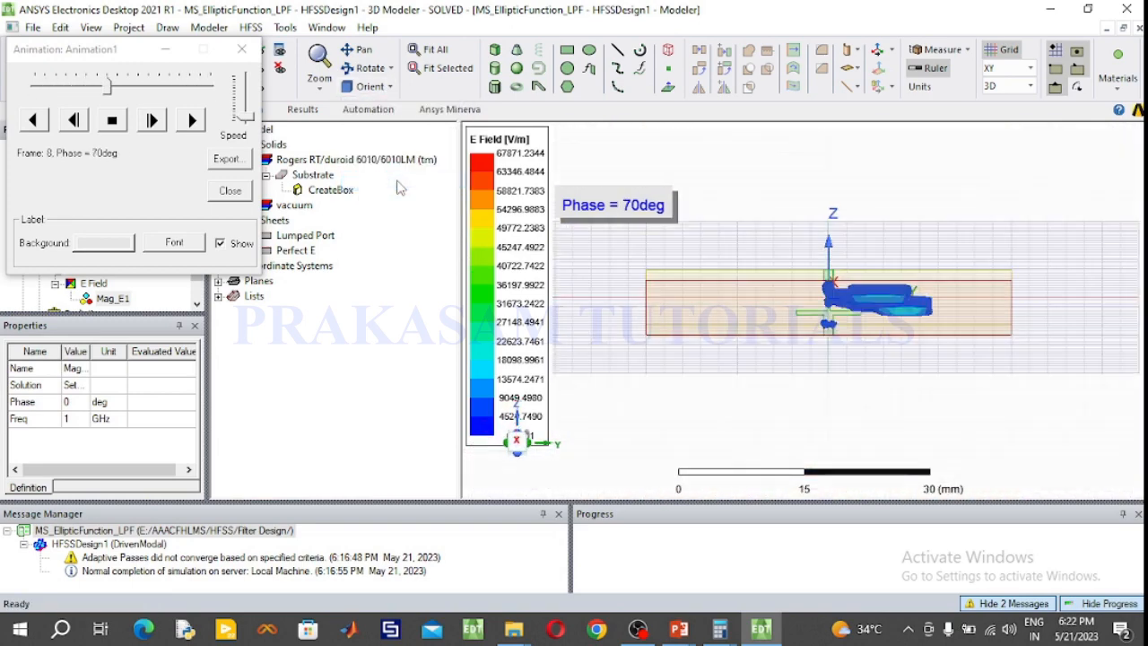
left_click(390, 87)
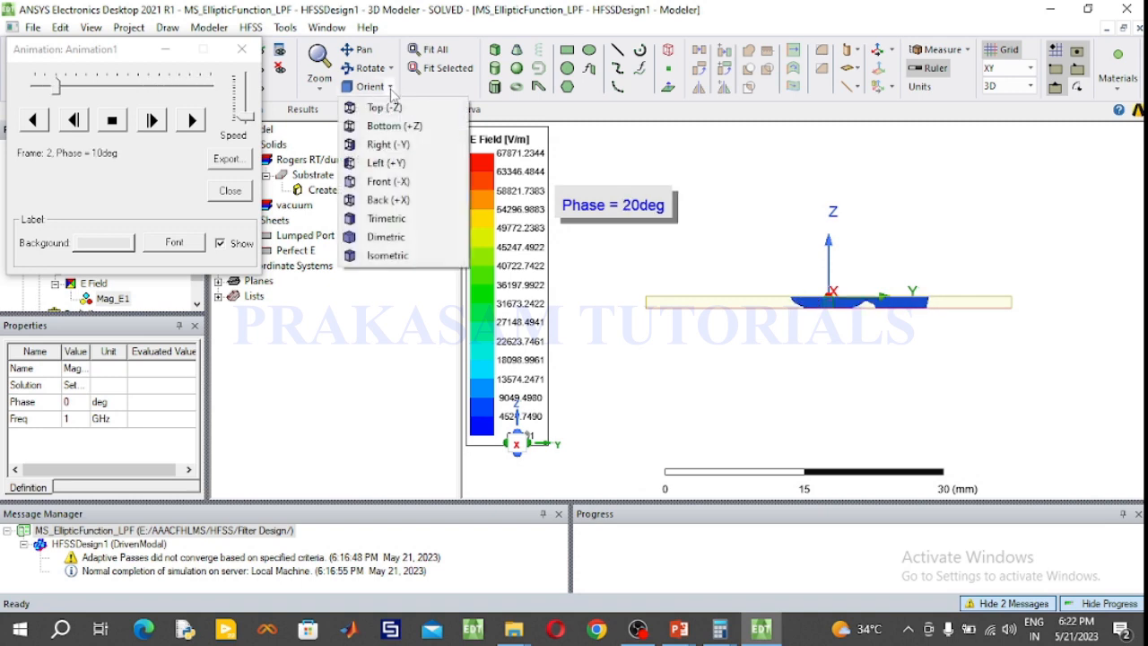
left_click(386, 219)
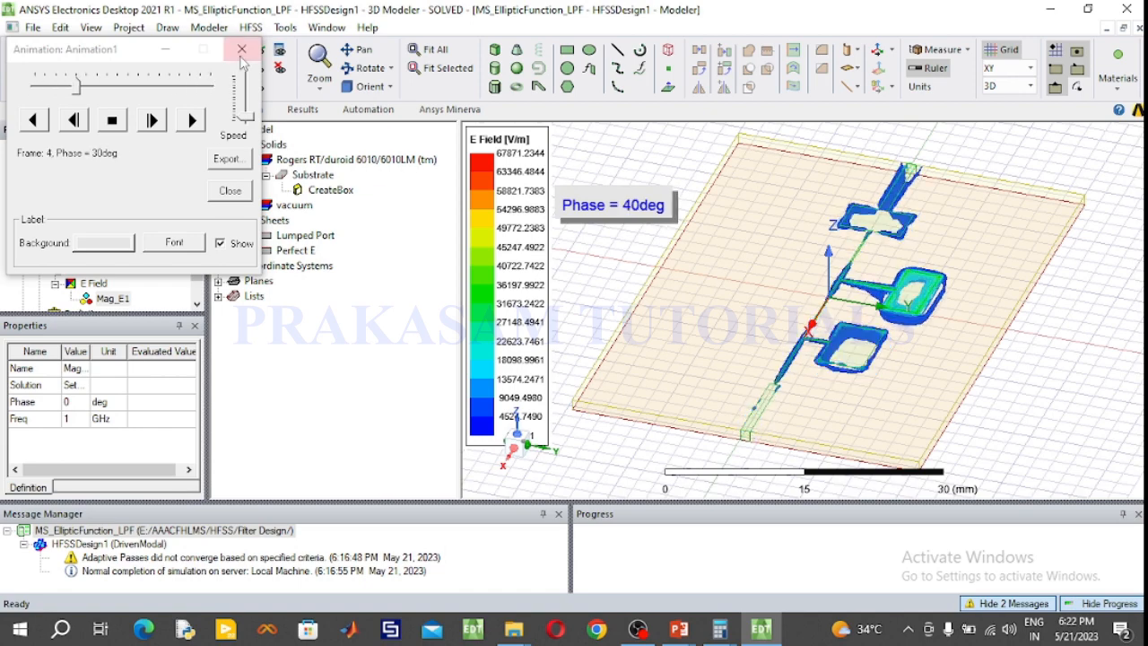
Close the field animation and turn off the visibility of the Mag_E1 plot.
left_click(242, 50)
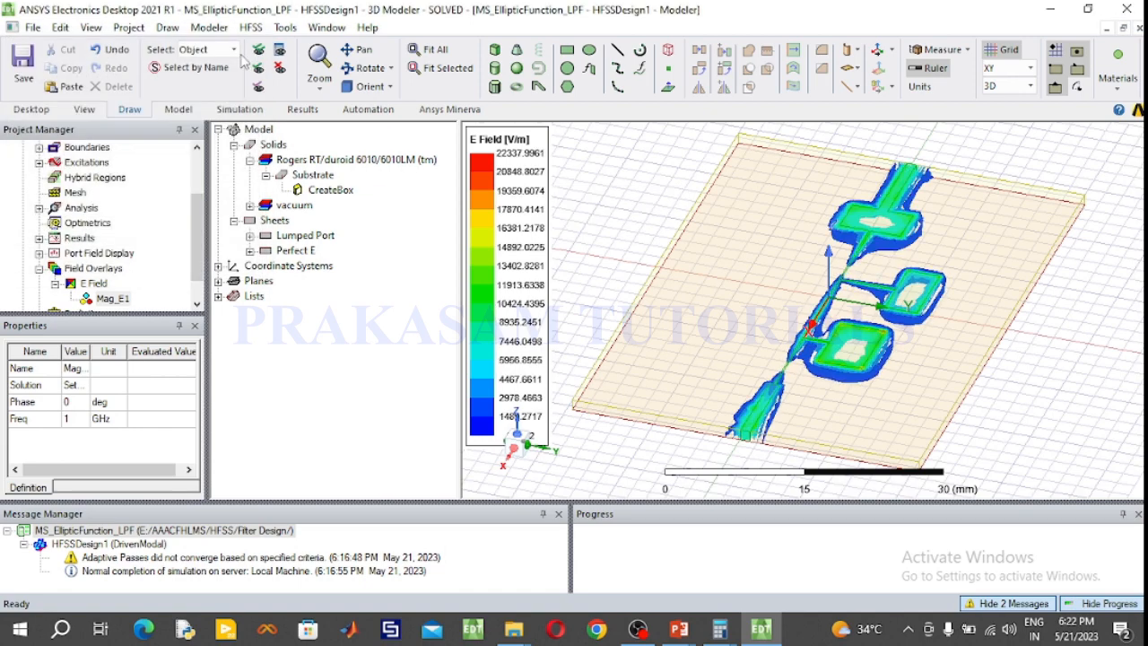
right_click(126, 300)
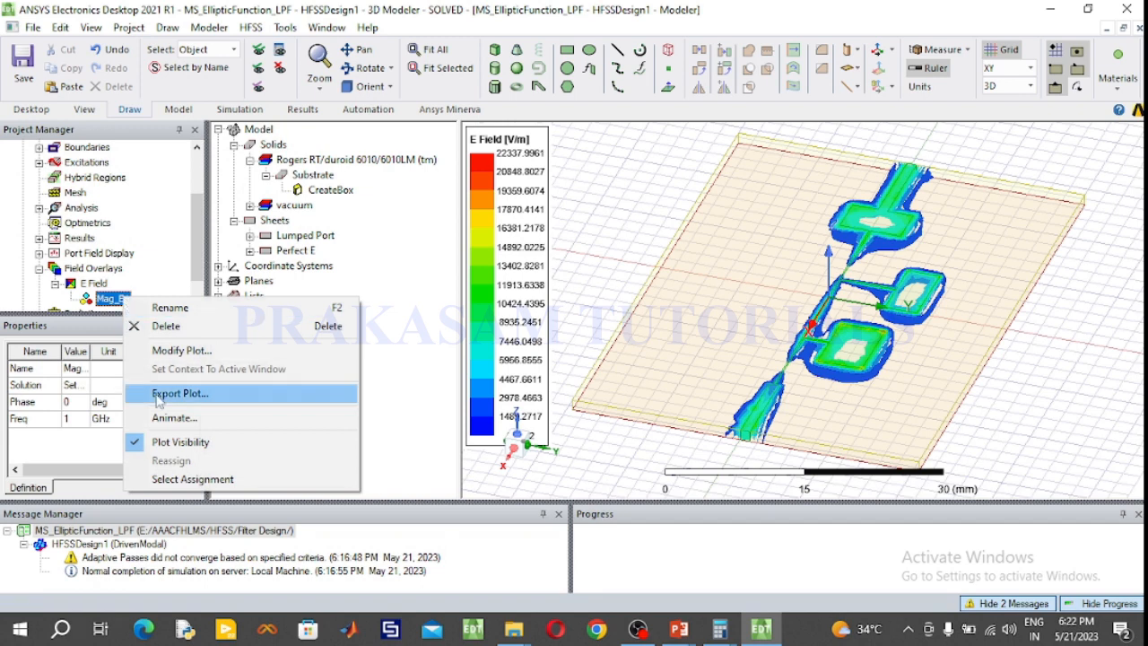
left_click(165, 439)
Set the Theta stop angle of the 3D far-field radiation sphere to 360 deg.
left_click_drag(196, 251, 204, 284)
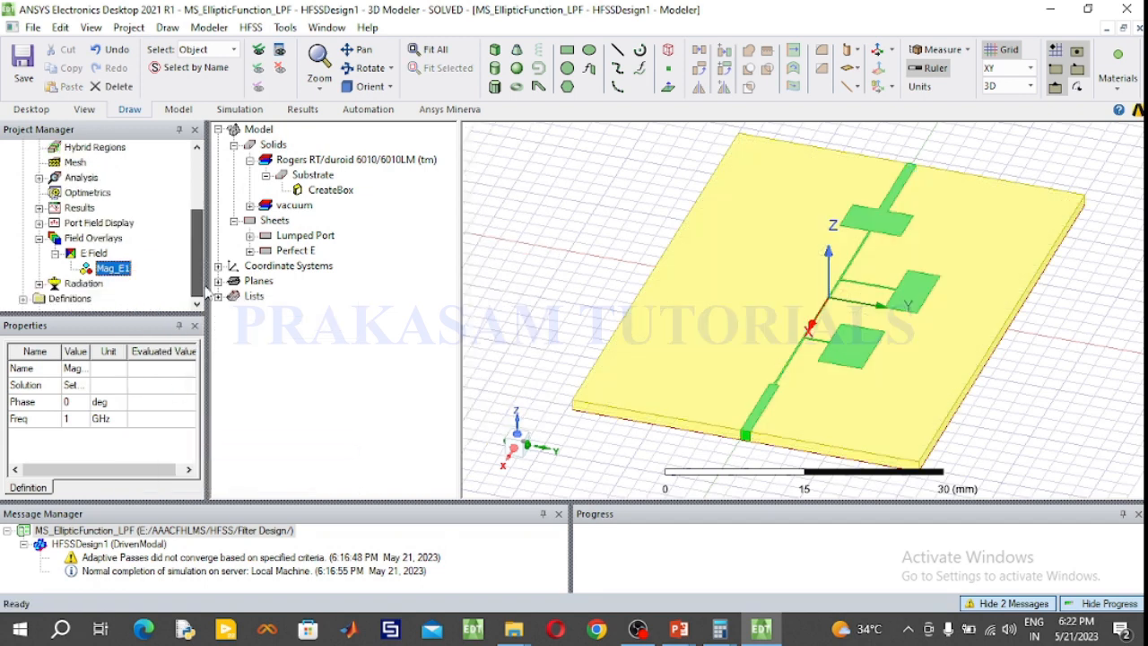
left_click(39, 284)
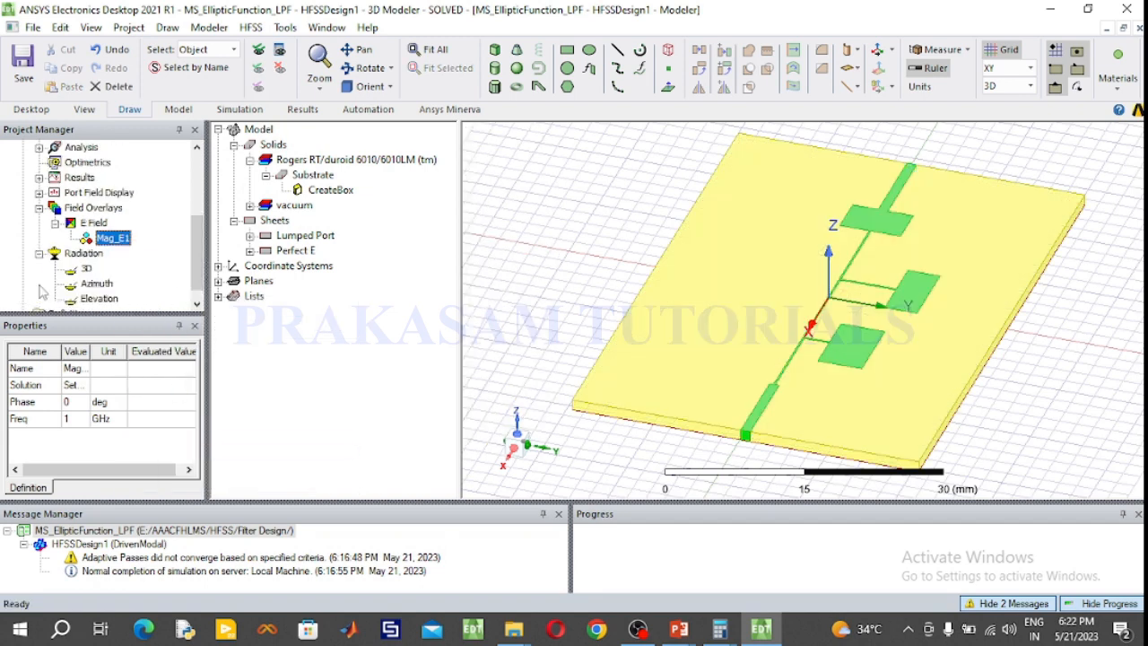
double_click(84, 269)
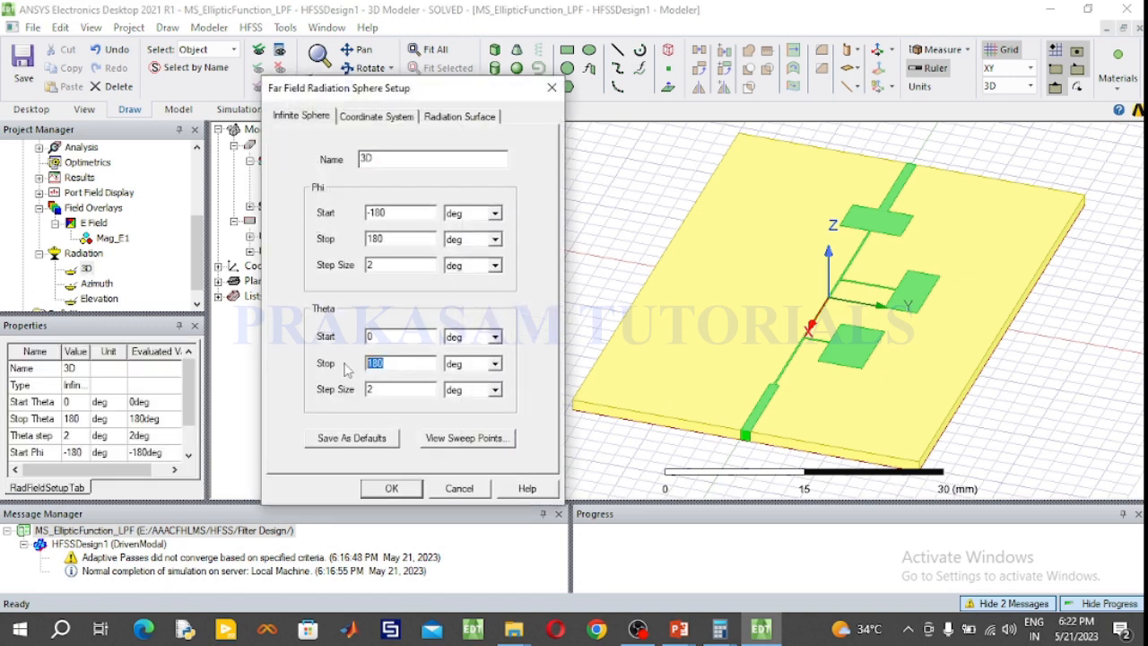
type("360")
left_click(392, 489)
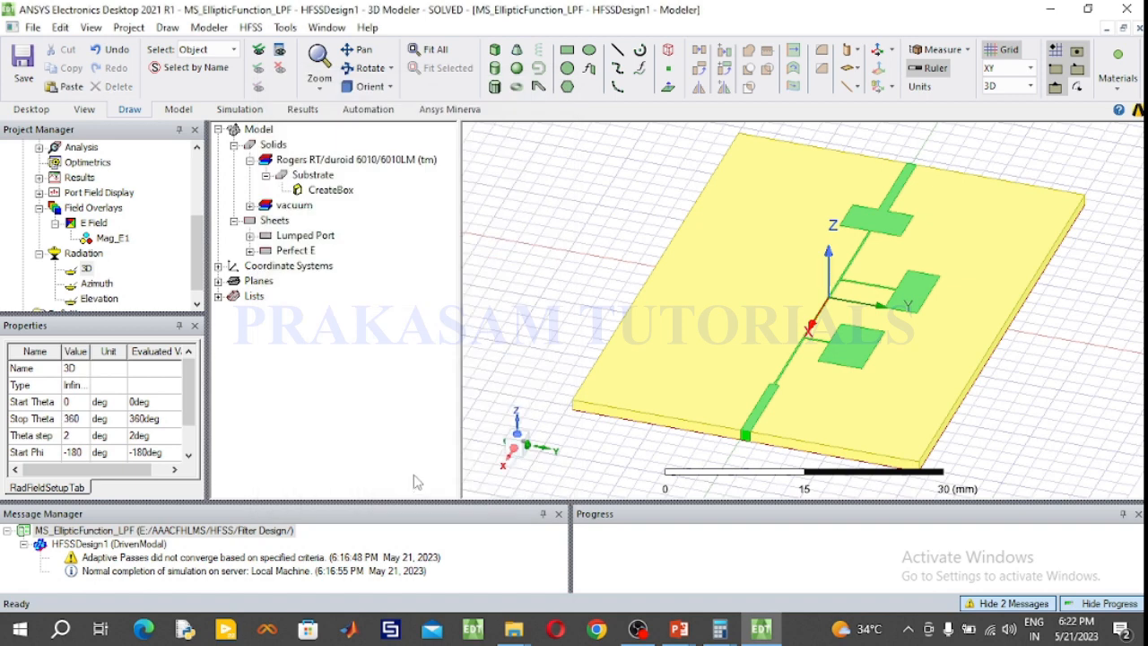
Start a far-field radiation pattern report on the 3D sphere, plotting GainTotal in dB against Theta.
left_click(38, 208)
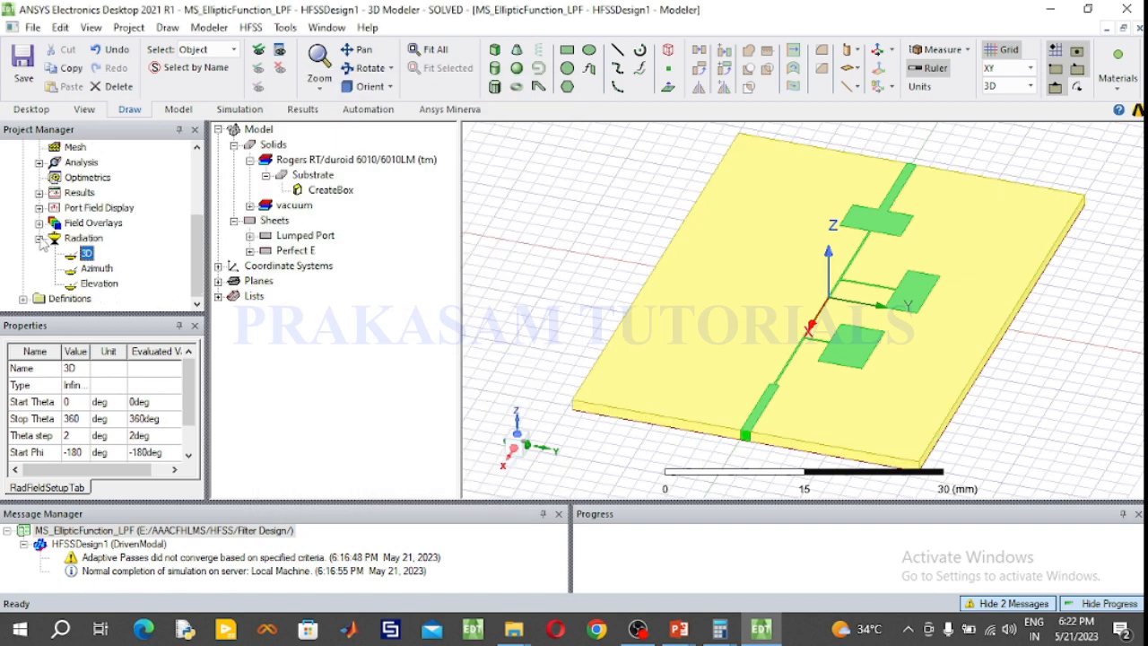
left_click(39, 238)
right_click(77, 238)
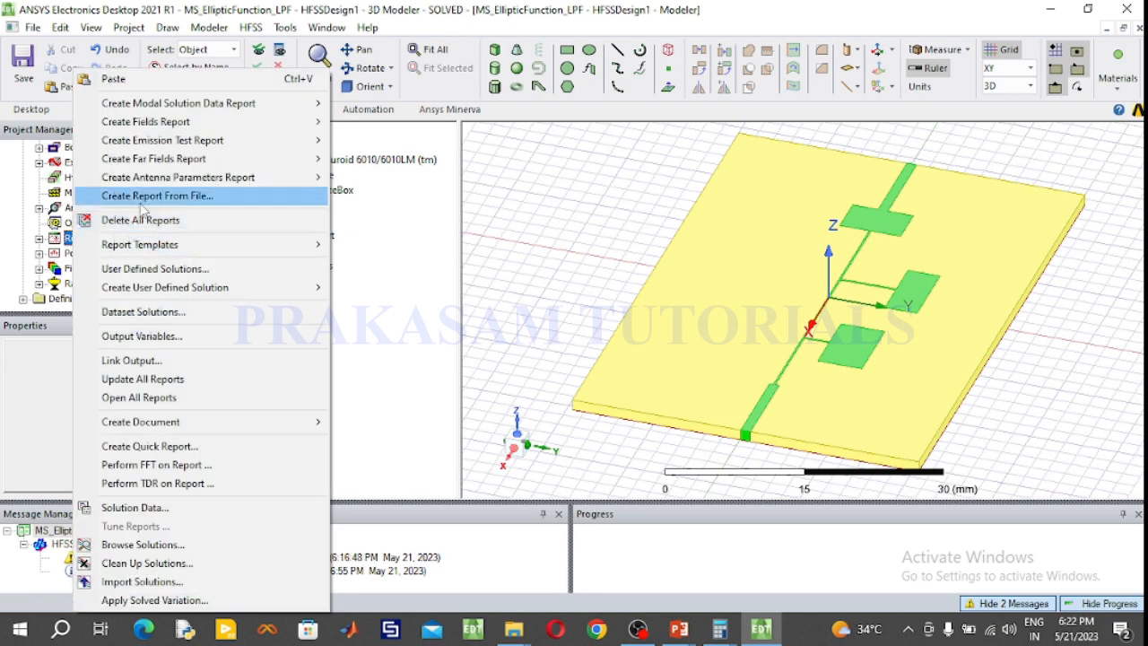
mouse_move(165, 162)
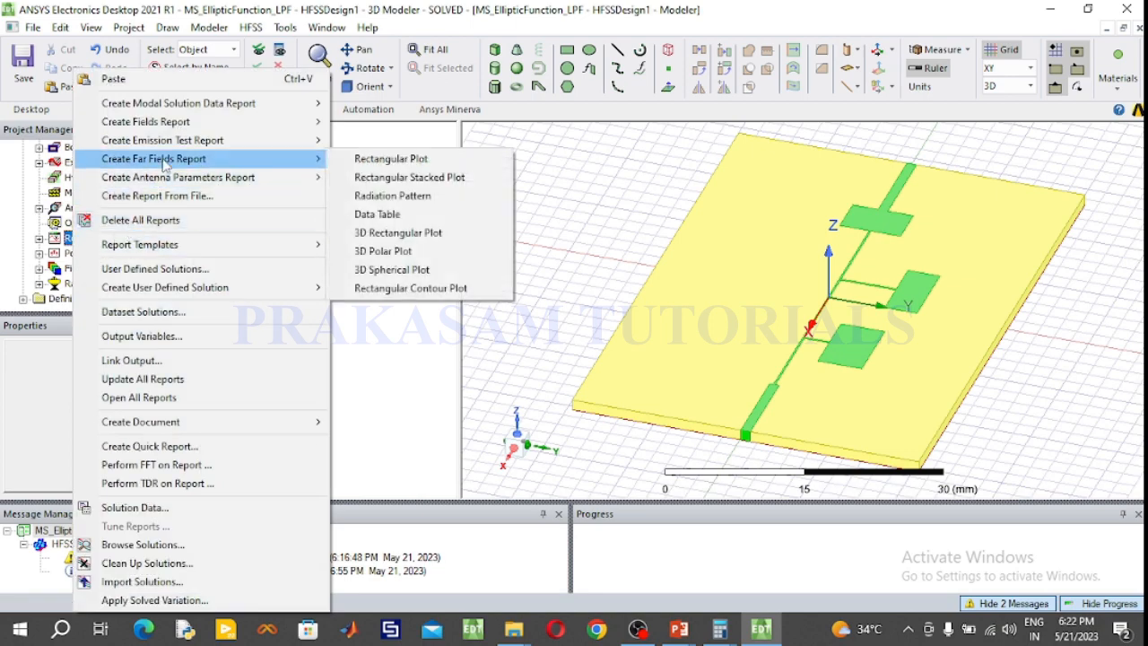
left_click(393, 198)
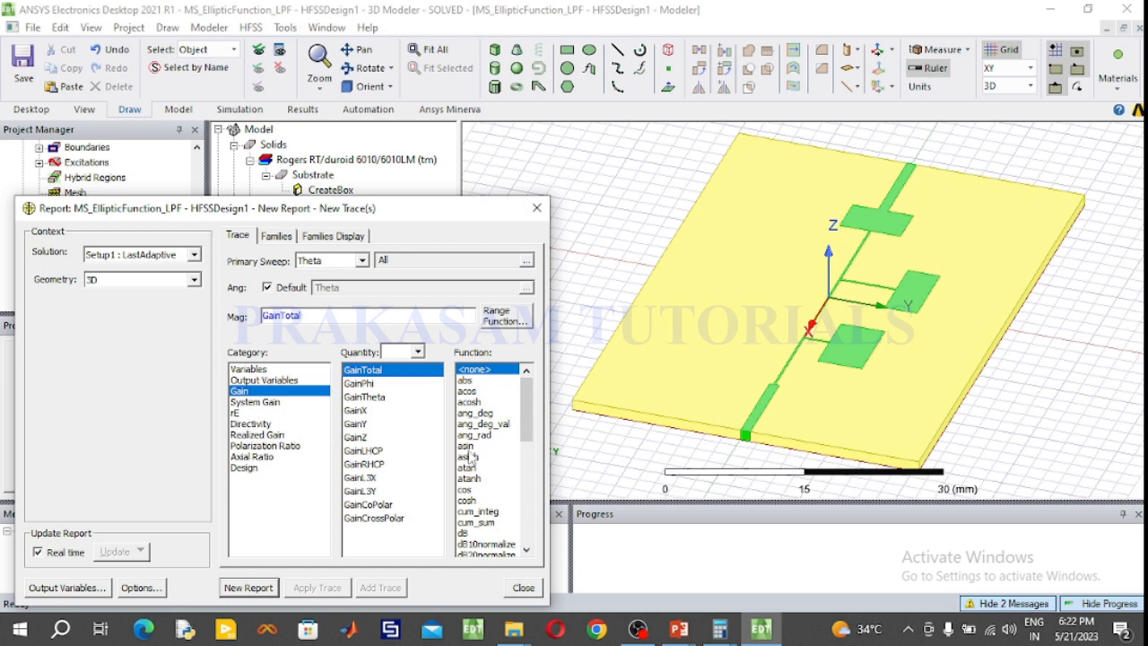
left_click(470, 534)
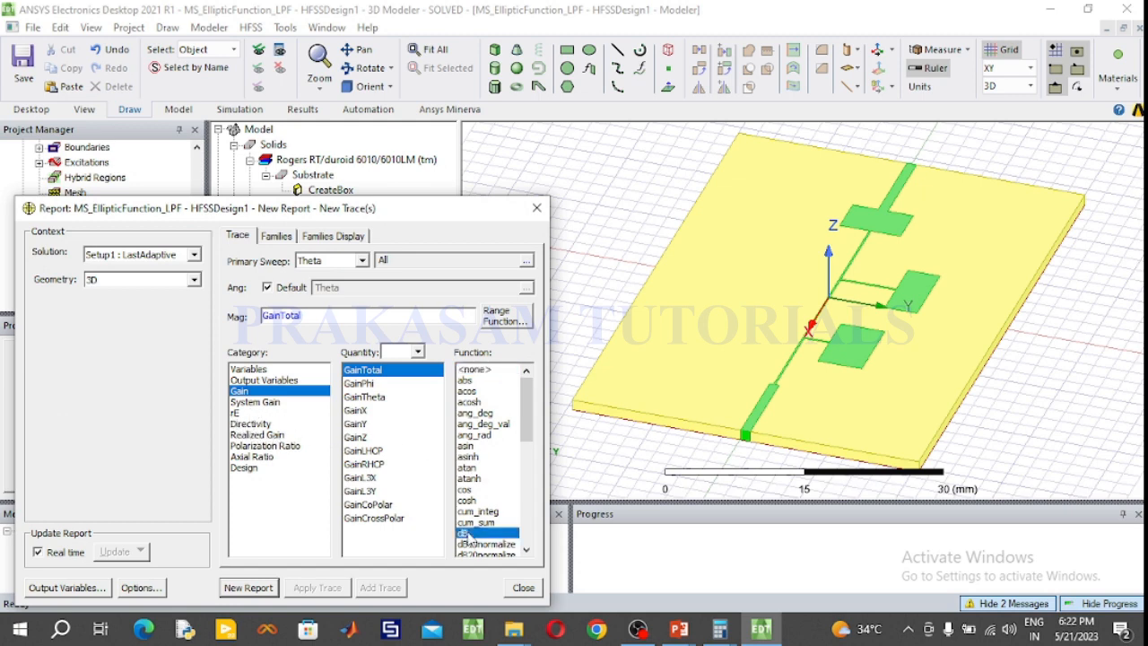
Limit the report's Phi family to the selected values -180deg and -90deg.
left_click(276, 236)
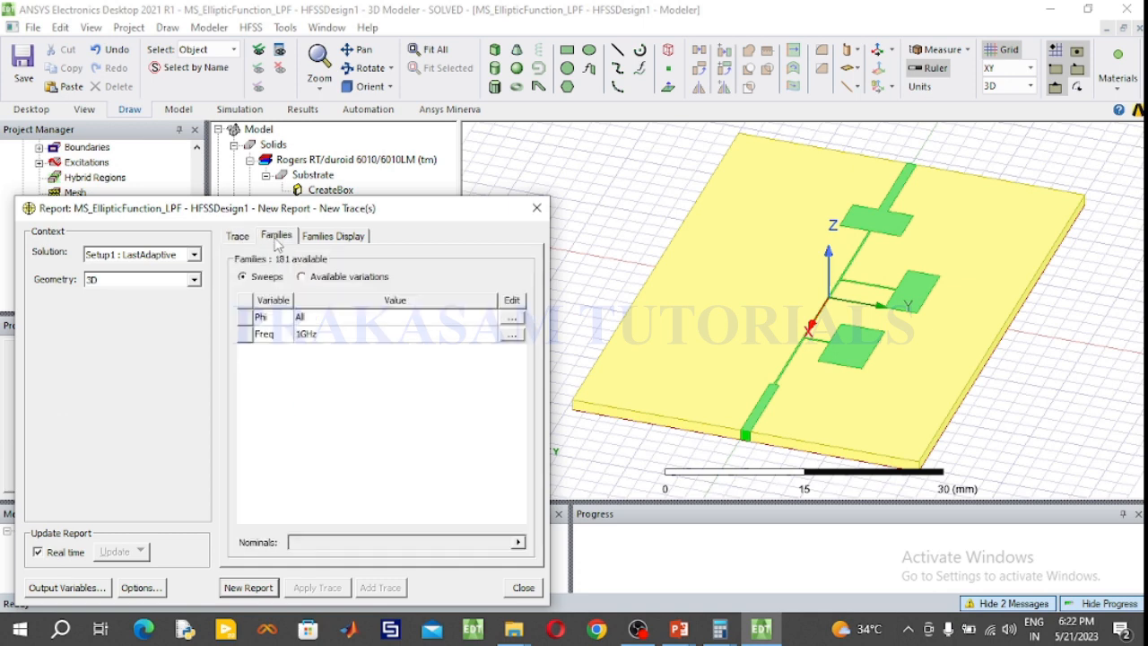
left_click(513, 319)
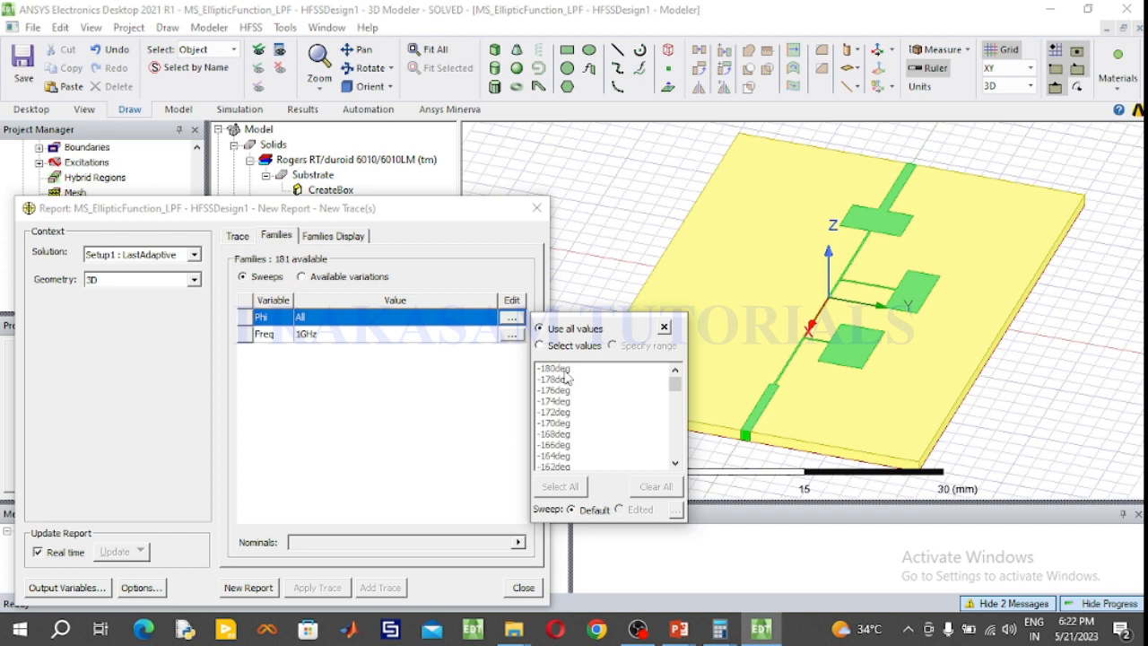
left_click(564, 370)
scroll(578, 422, "down", 4)
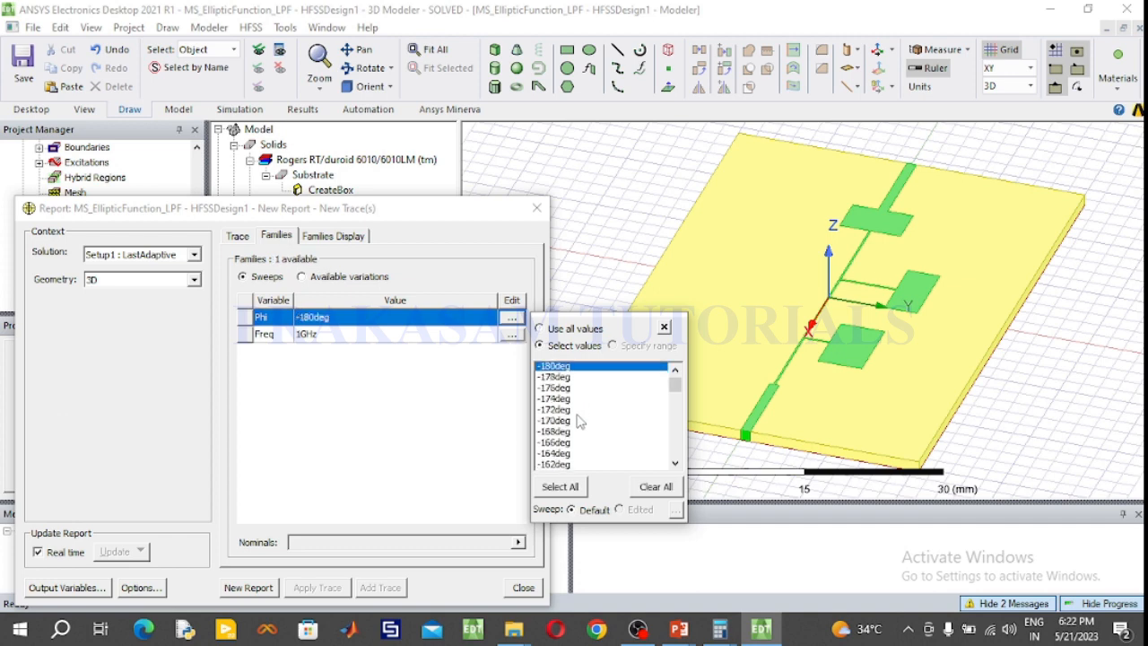
scroll(579, 431, "down", 7)
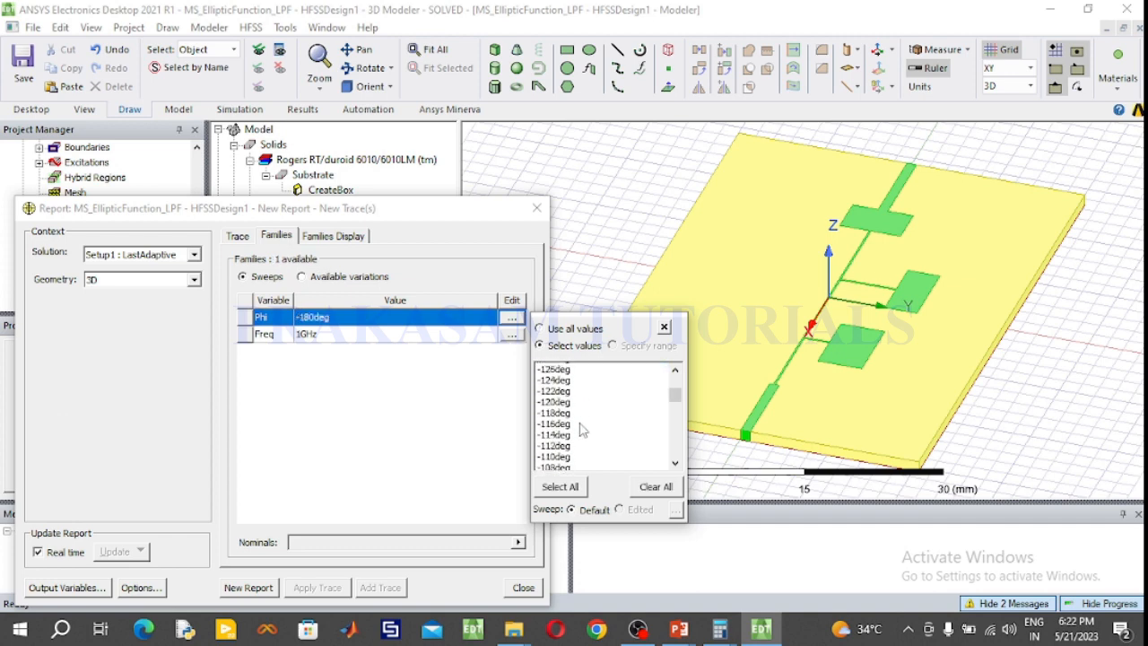
scroll(579, 431, "down", 1)
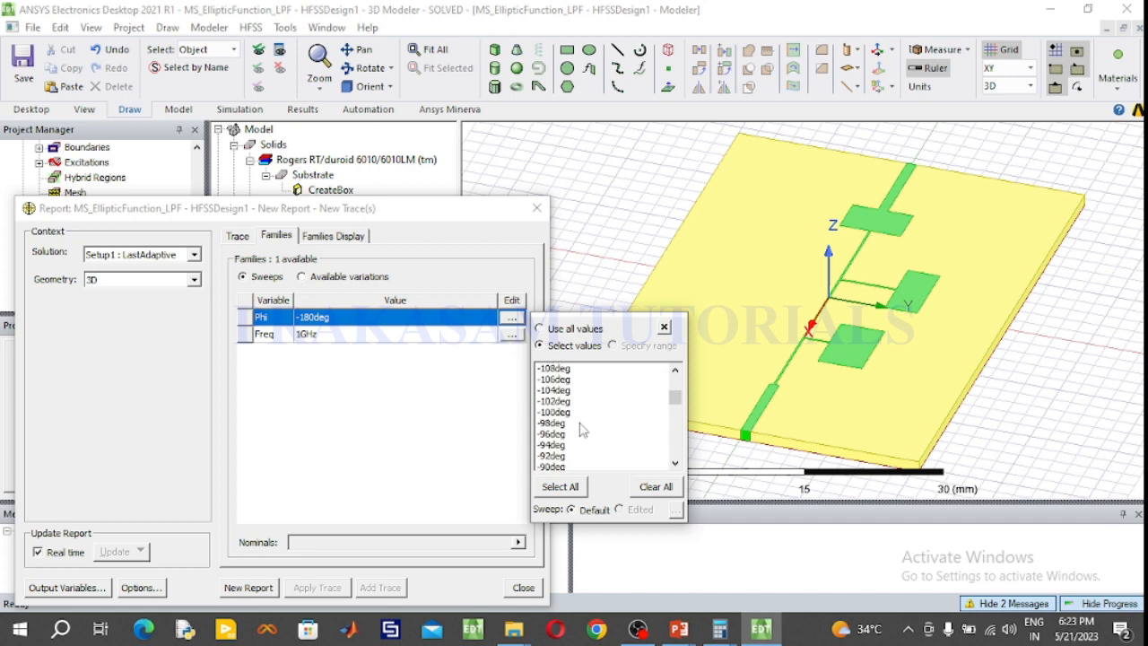
scroll(579, 431, "down", 2)
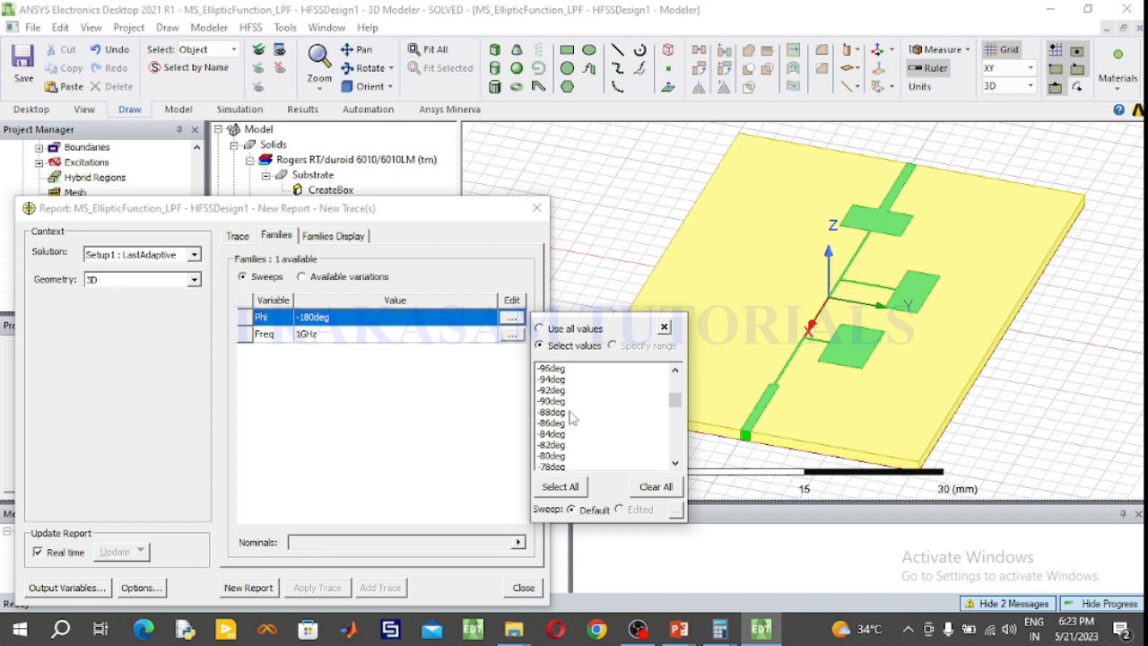
scroll(568, 406, "up", 1)
left_click(554, 434, "ctrl")
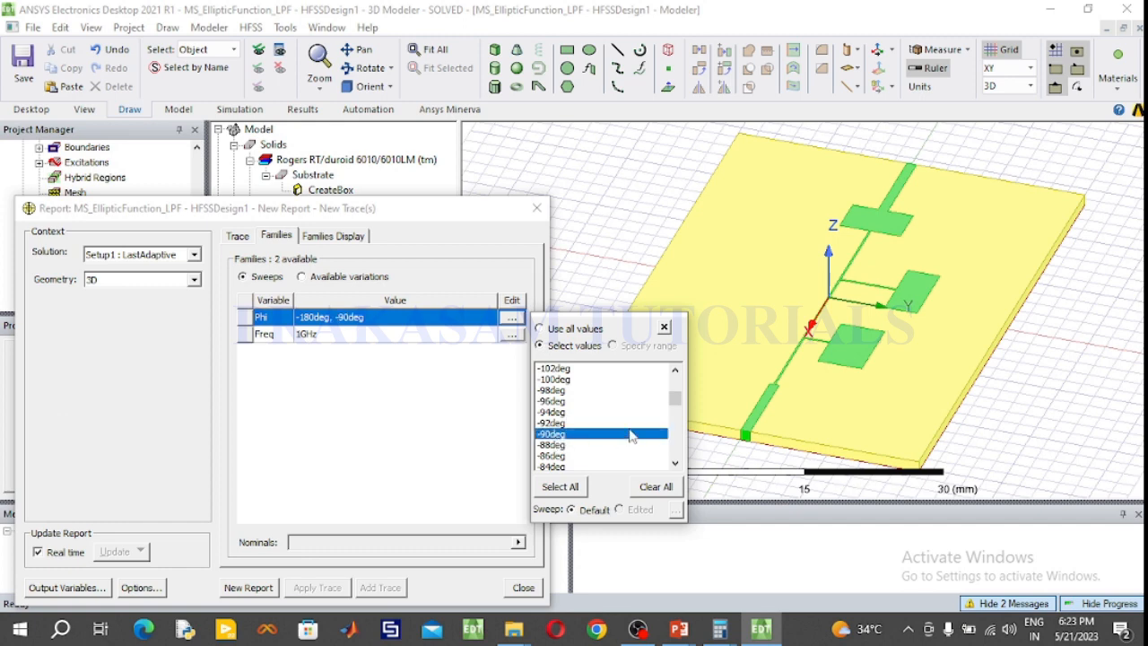
Add 0deg, 90deg and 180deg to the selected Phi values of the report.
scroll(622, 442, "down", 2)
scroll(619, 440, "down", 2)
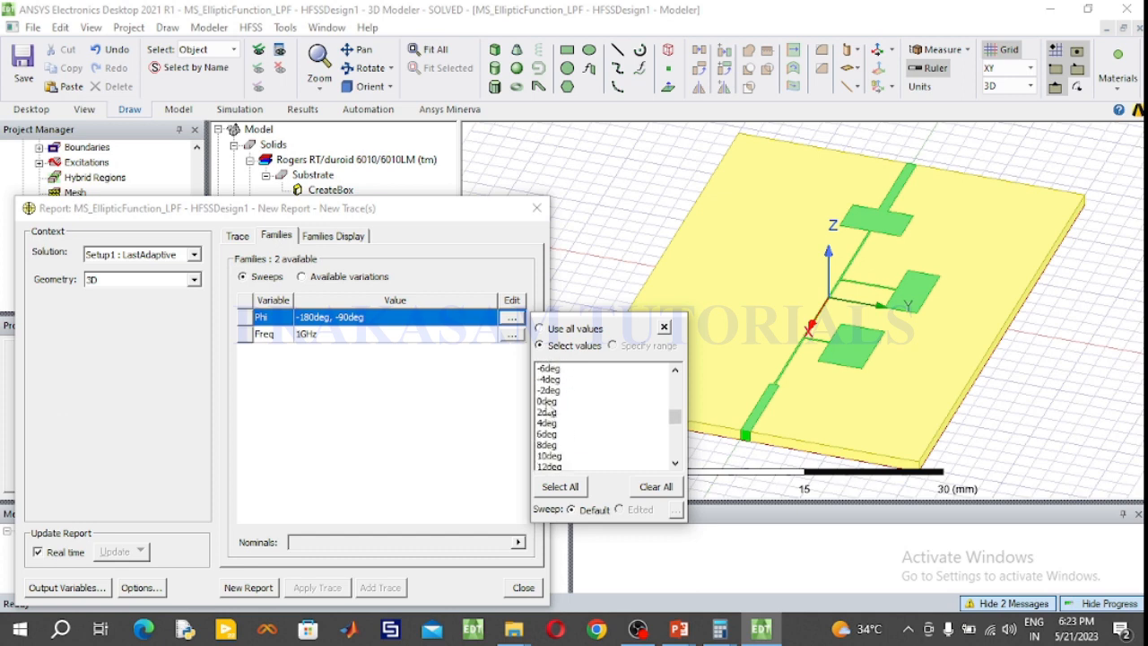
left_click(550, 402)
scroll(610, 433, "down", 2)
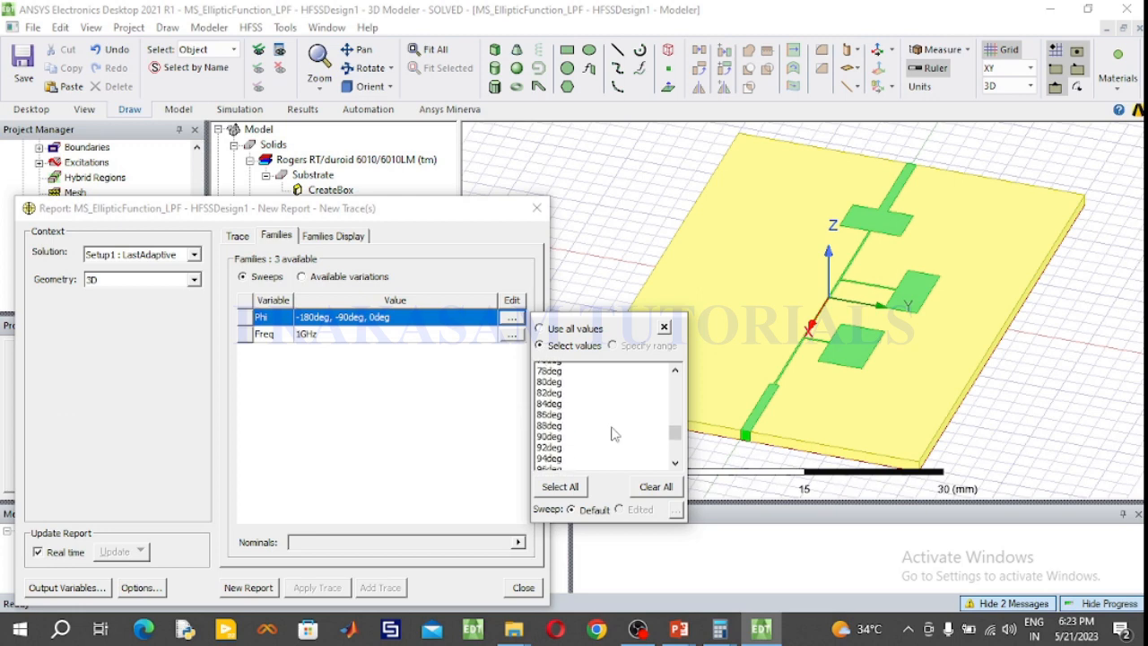
left_click(564, 402)
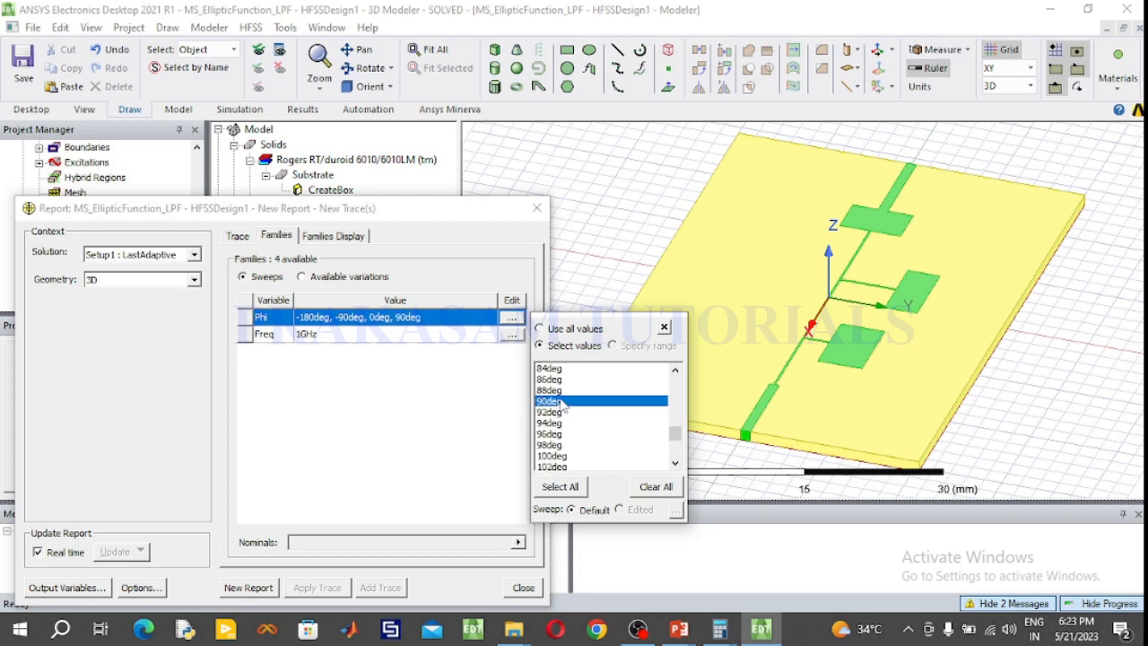
scroll(603, 426, "down", 8)
scroll(608, 437, "down", 5)
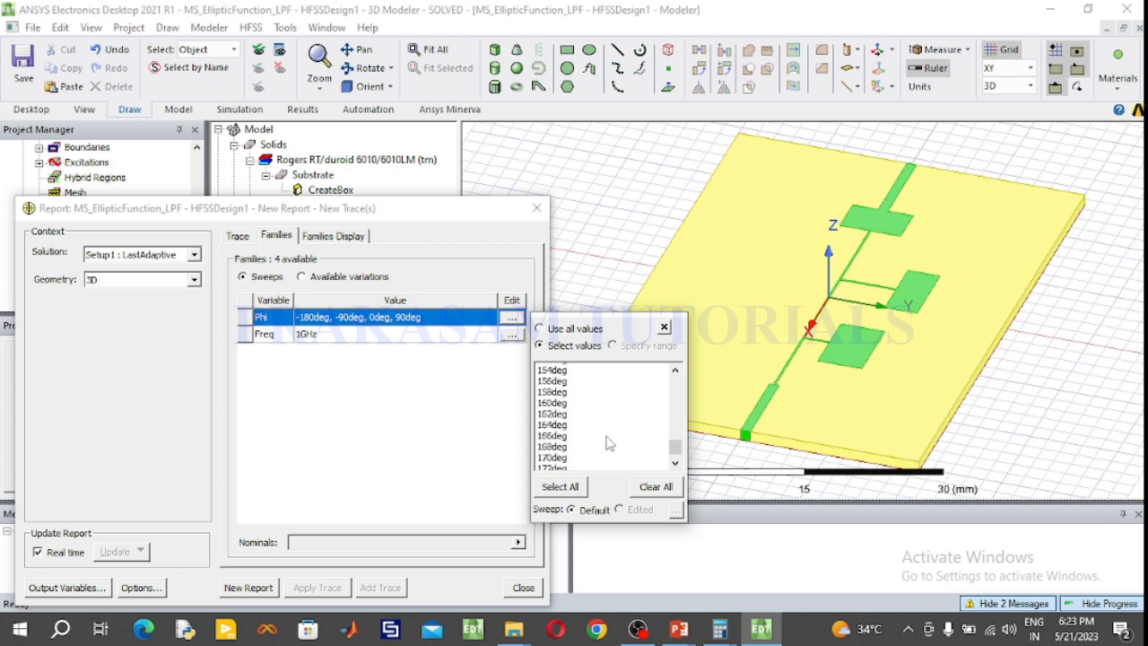
scroll(575, 461, "down", 1)
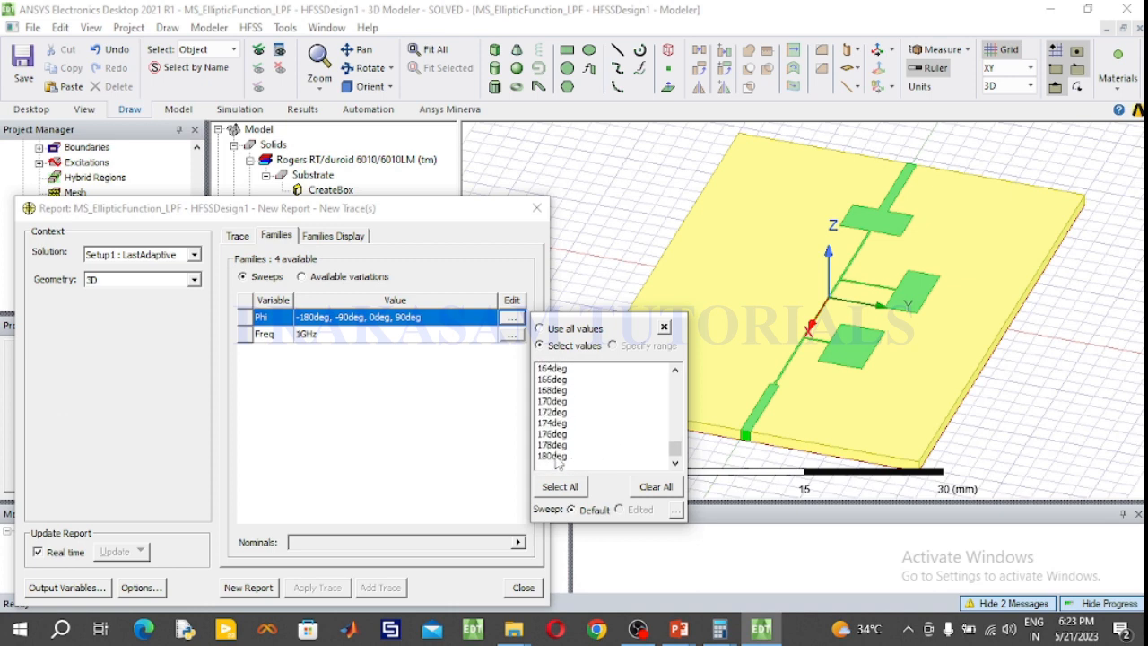
left_click(561, 453)
left_click(383, 441)
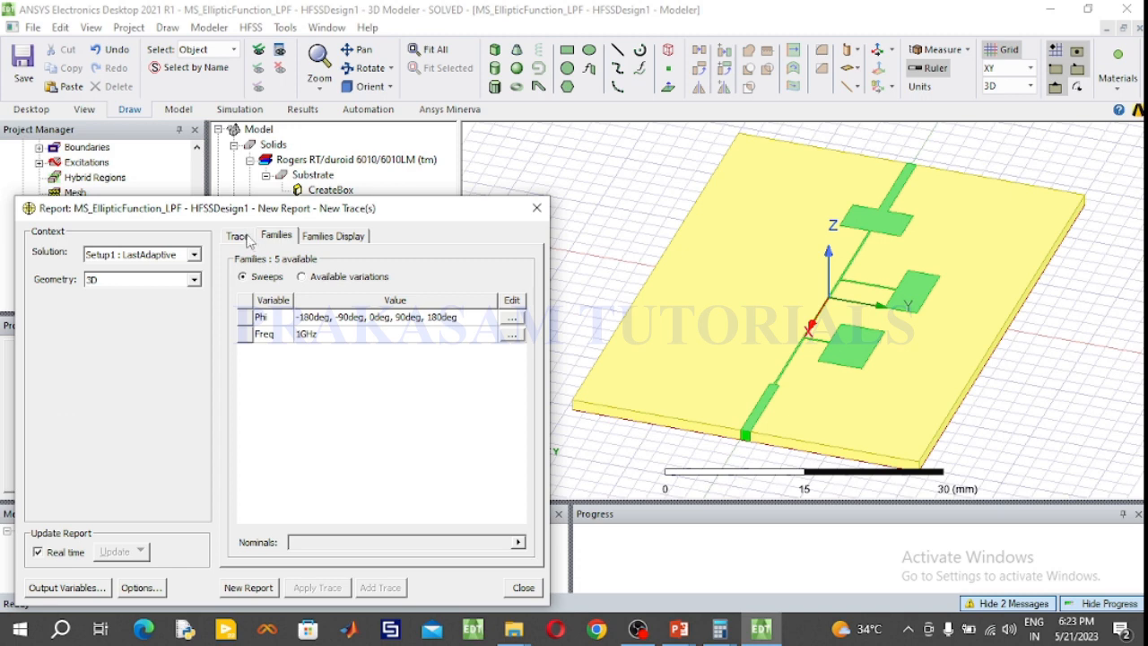
Generate the dB(GainTotal) radiation pattern as a new report and close the report setup.
left_click(248, 238)
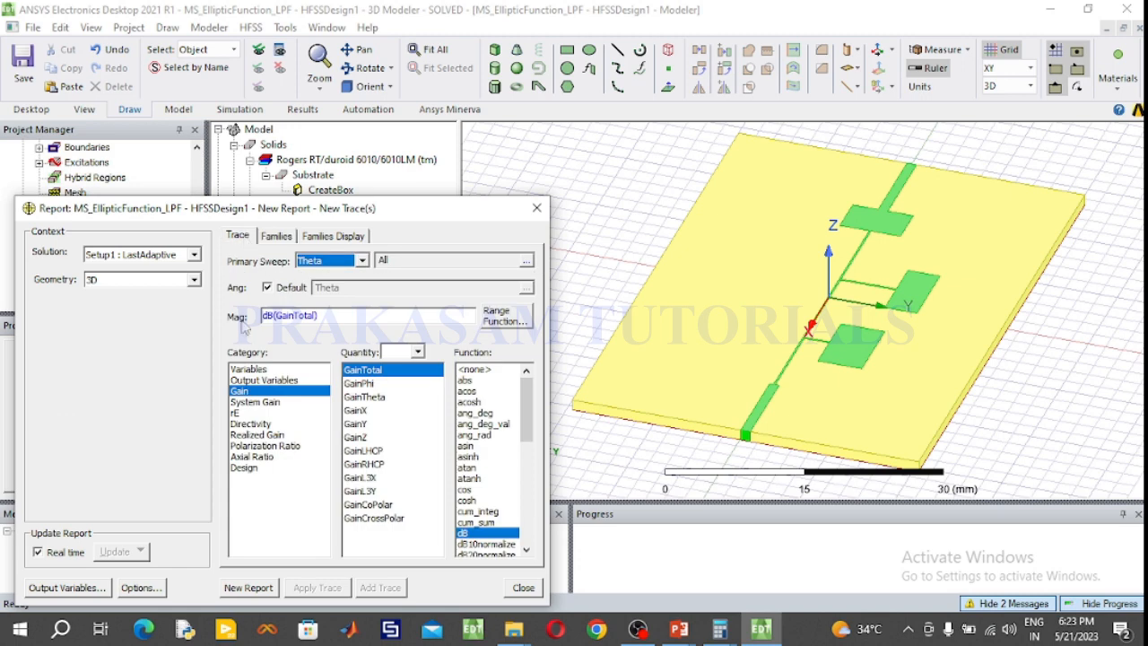
left_click(249, 588)
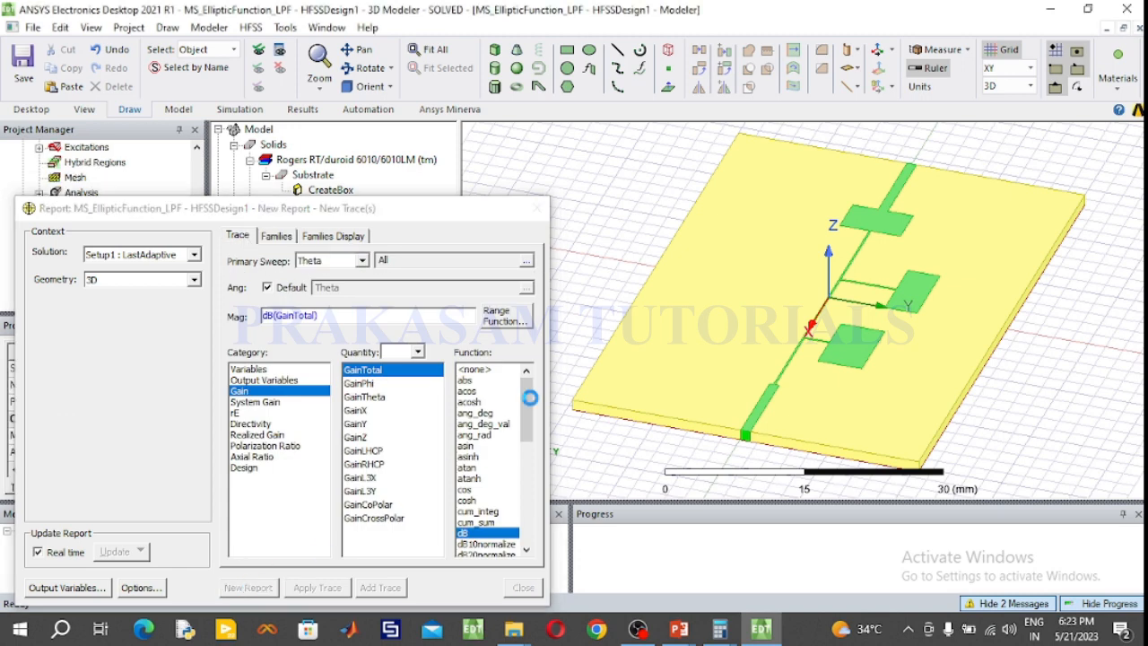
left_click(541, 210)
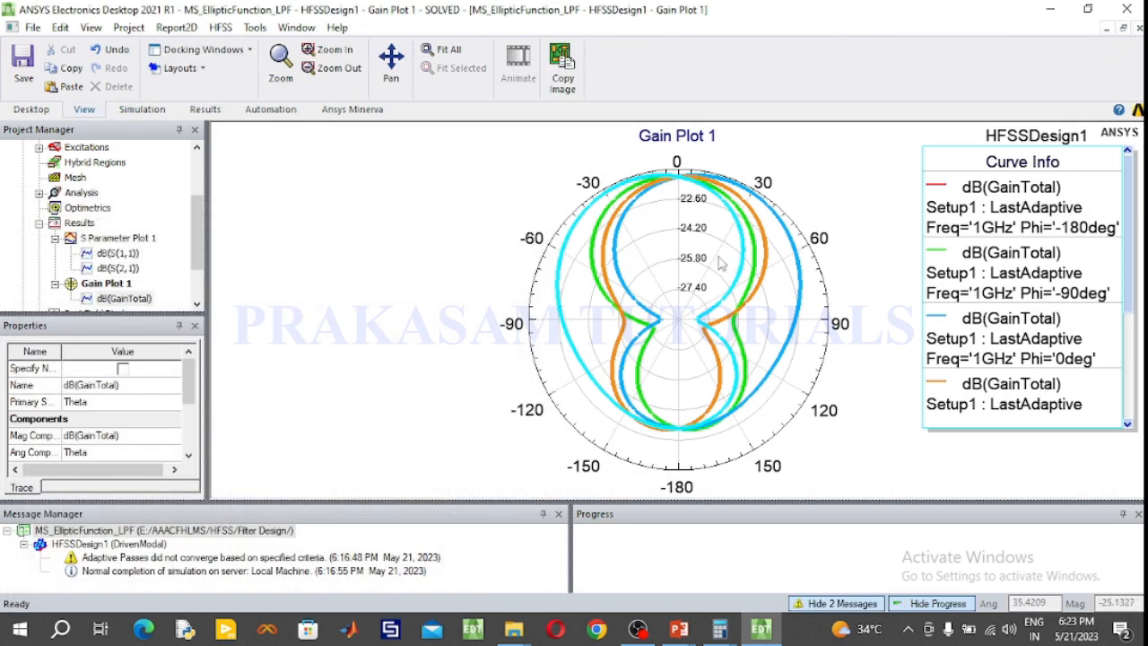
Highlight individual Phi traces in the gain plot to compare their patterns, and clear the selection.
left_click(743, 301)
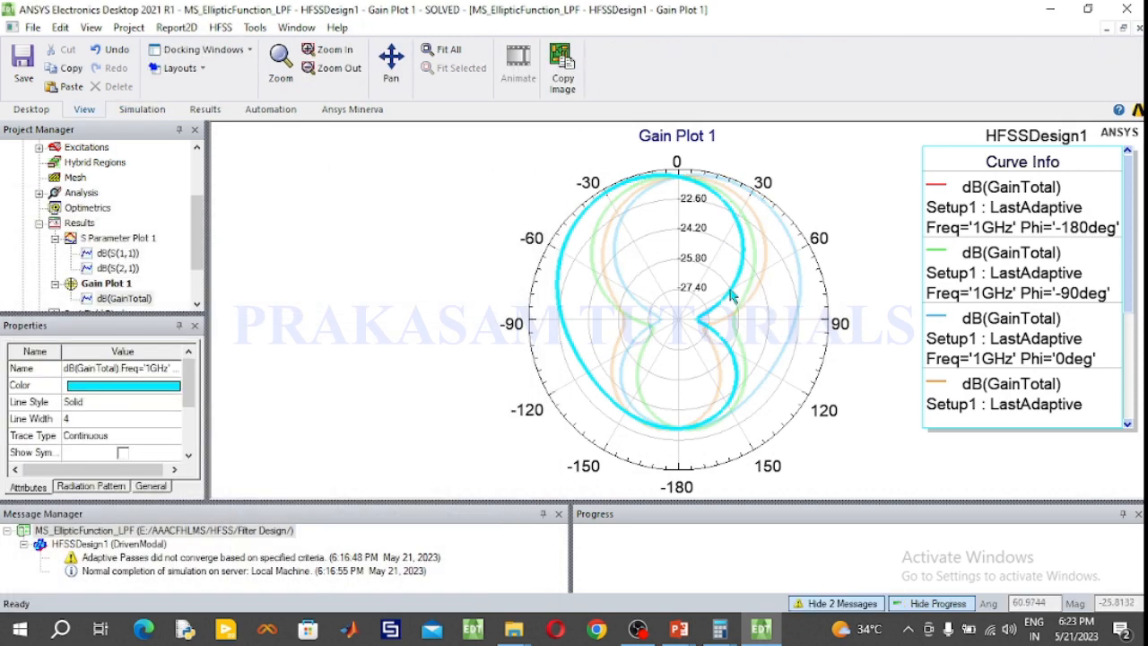
left_click(984, 193)
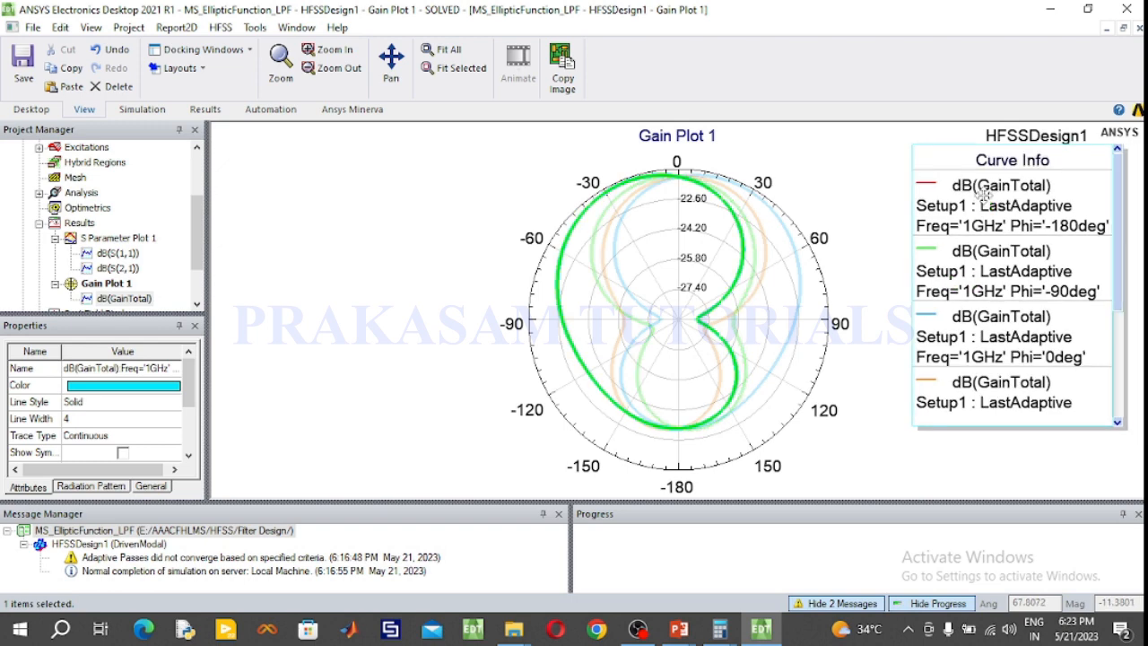
left_click(1012, 265)
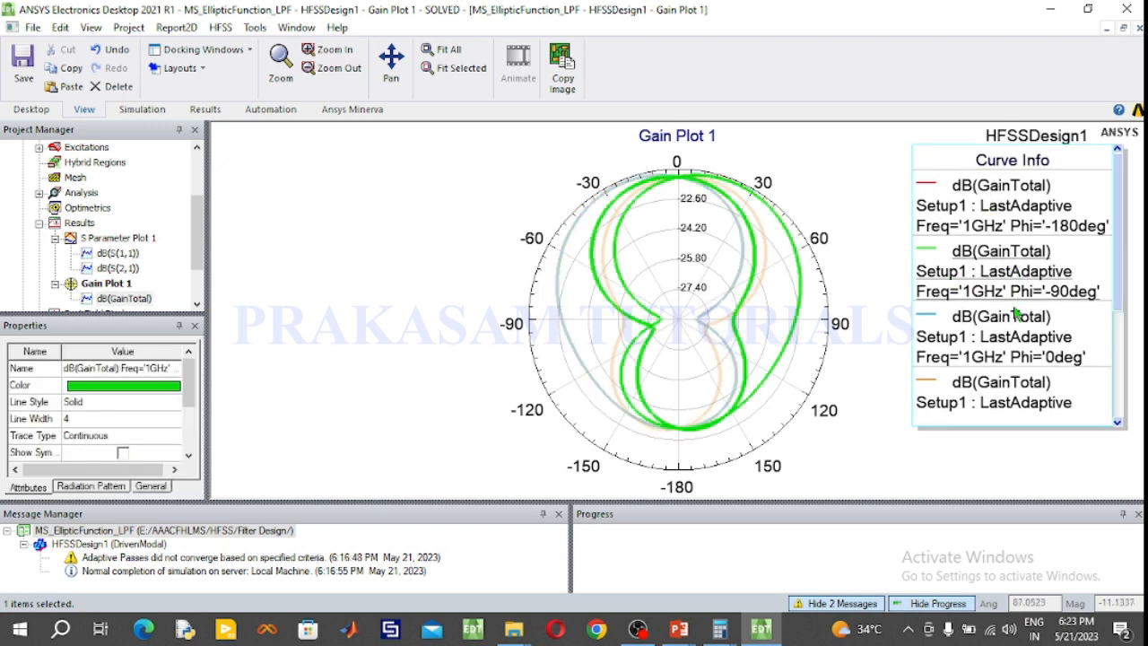
left_click(1019, 323)
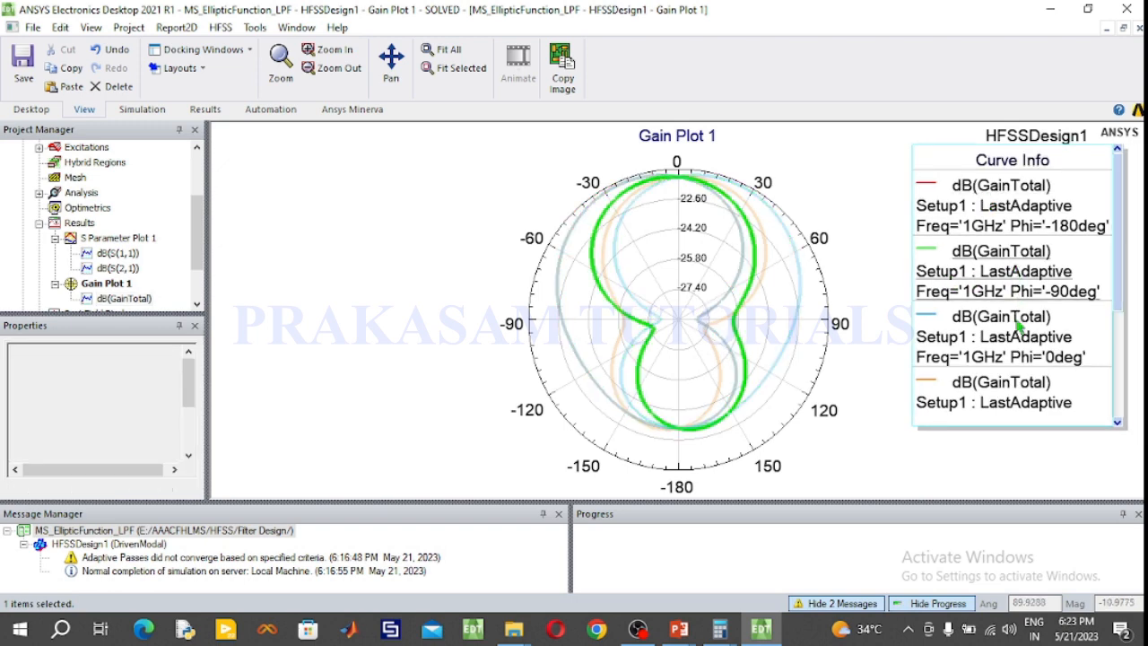
left_click(314, 280)
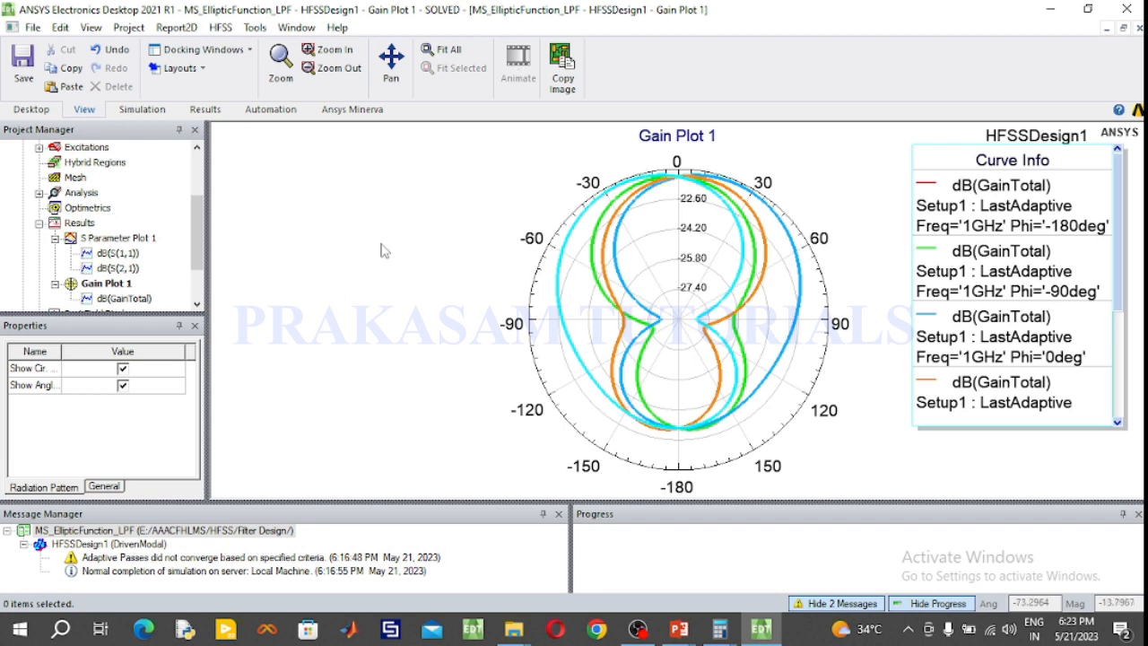
Return to the HFSSDesign1 3D model and rotate it to examine the filter layout from different angles.
left_click(40, 224)
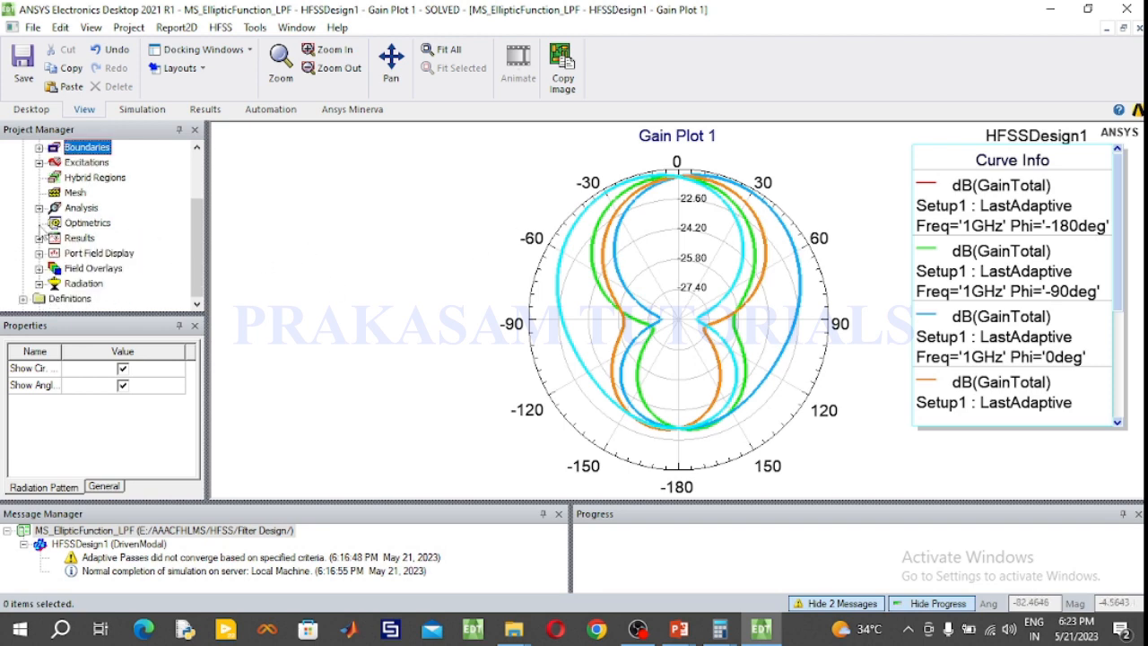
scroll(61, 220, "up", 2)
double_click(93, 162)
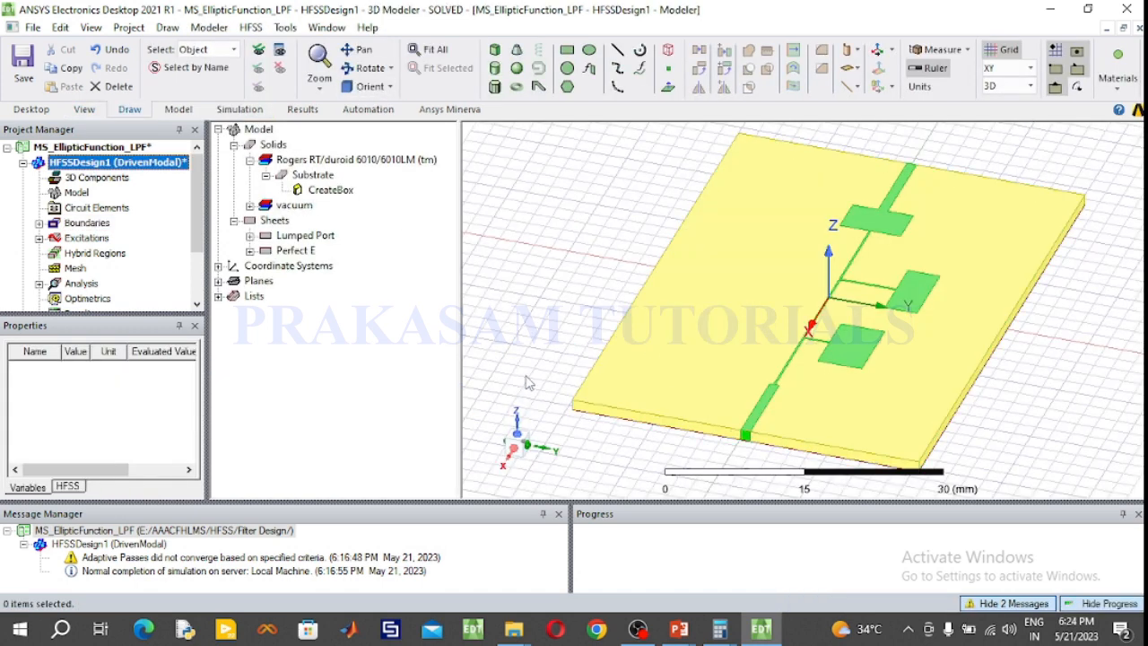
left_click(368, 68)
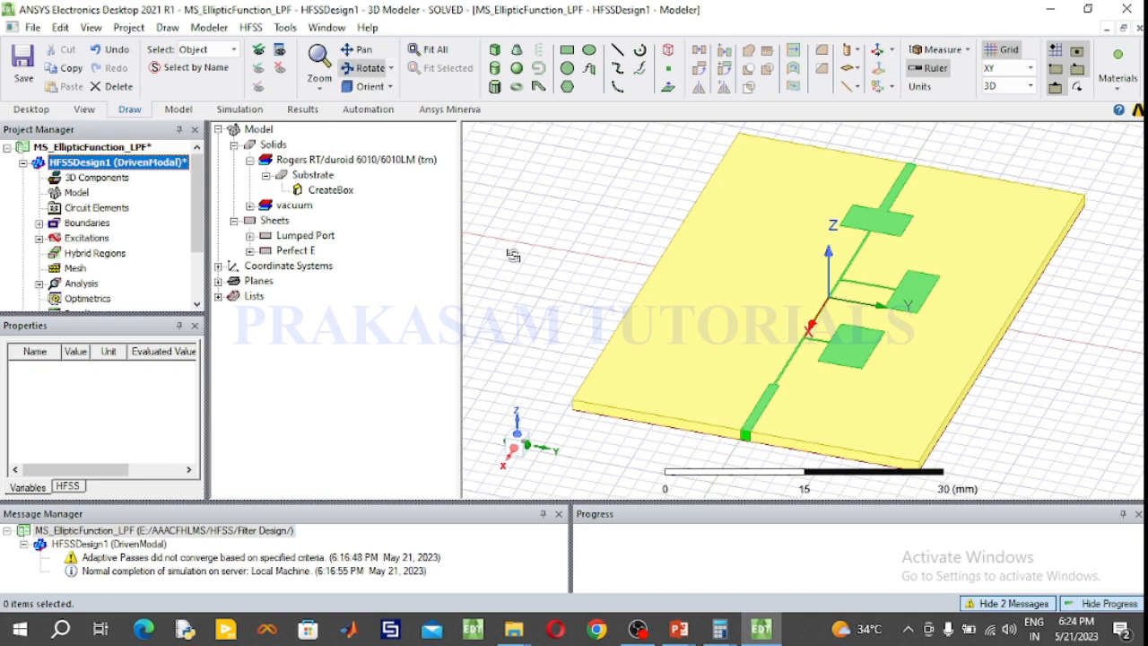
left_click_drag(532, 315, 412, 372)
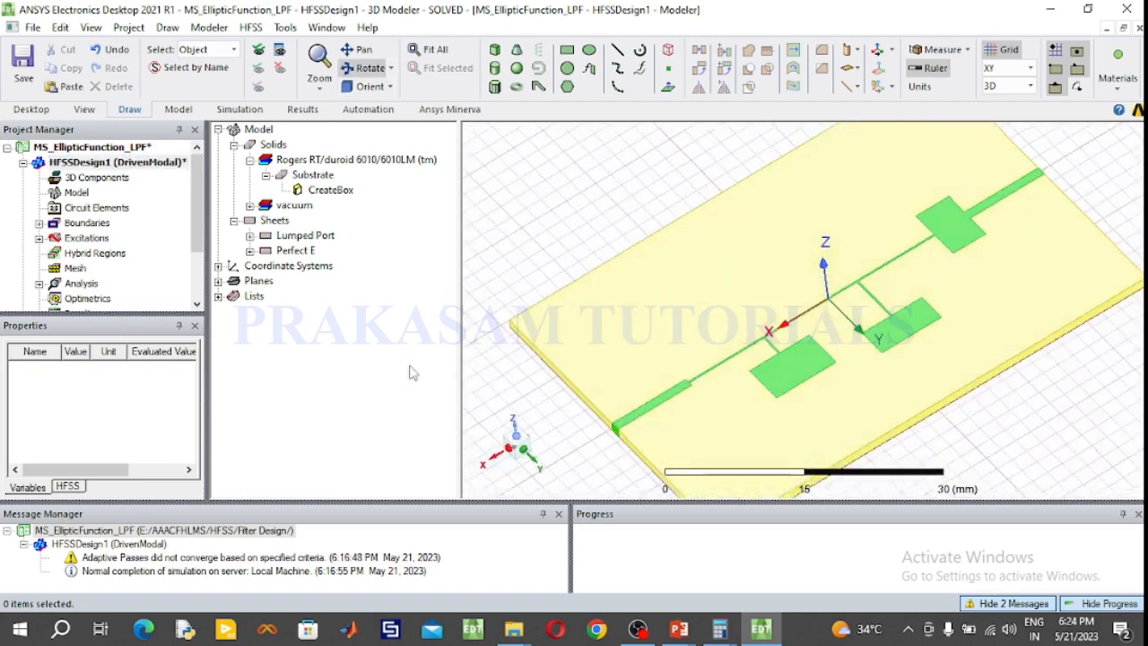
left_click_drag(489, 286, 830, 311)
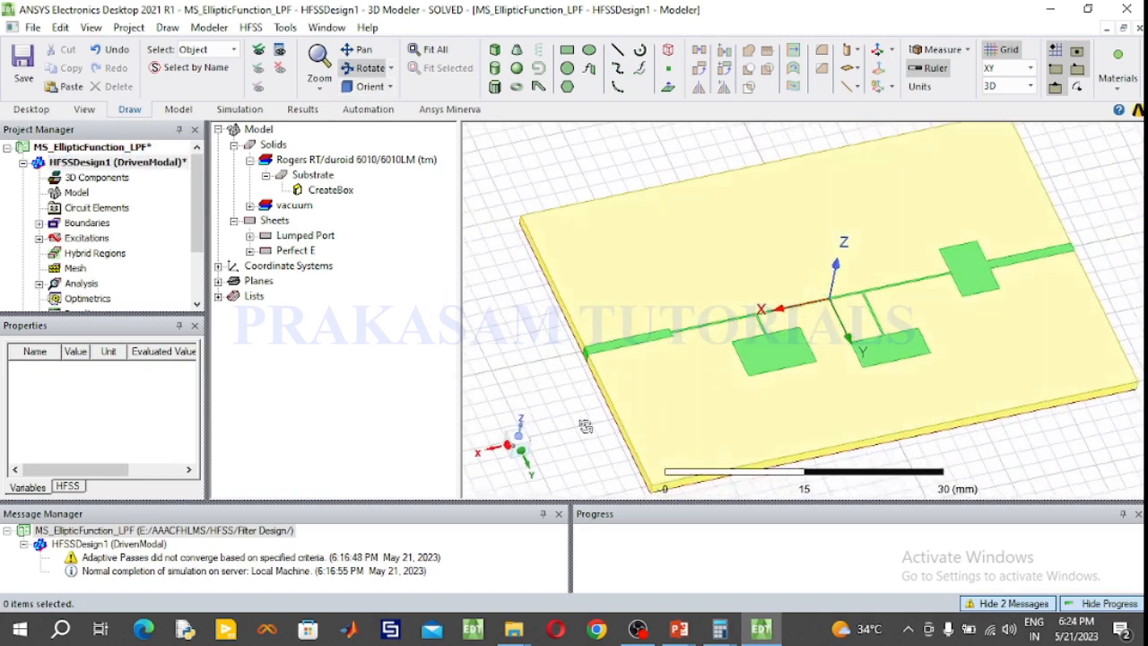
left_click_drag(585, 426, 730, 388)
left_click_drag(1100, 238, 1099, 255)
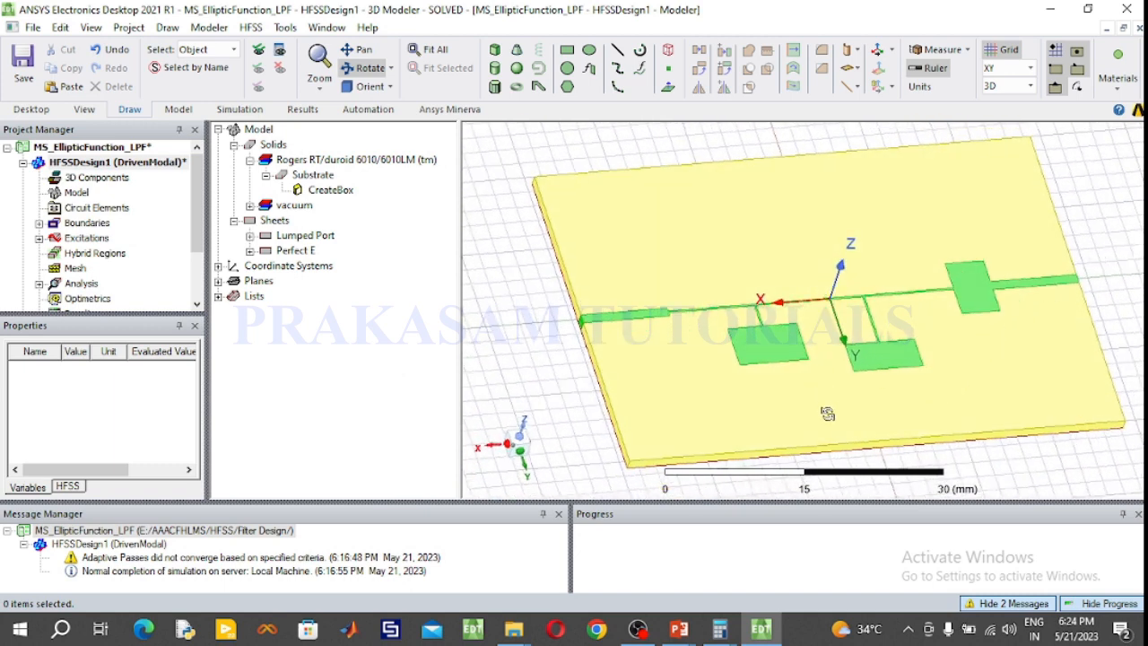
left_click_drag(899, 434, 886, 463)
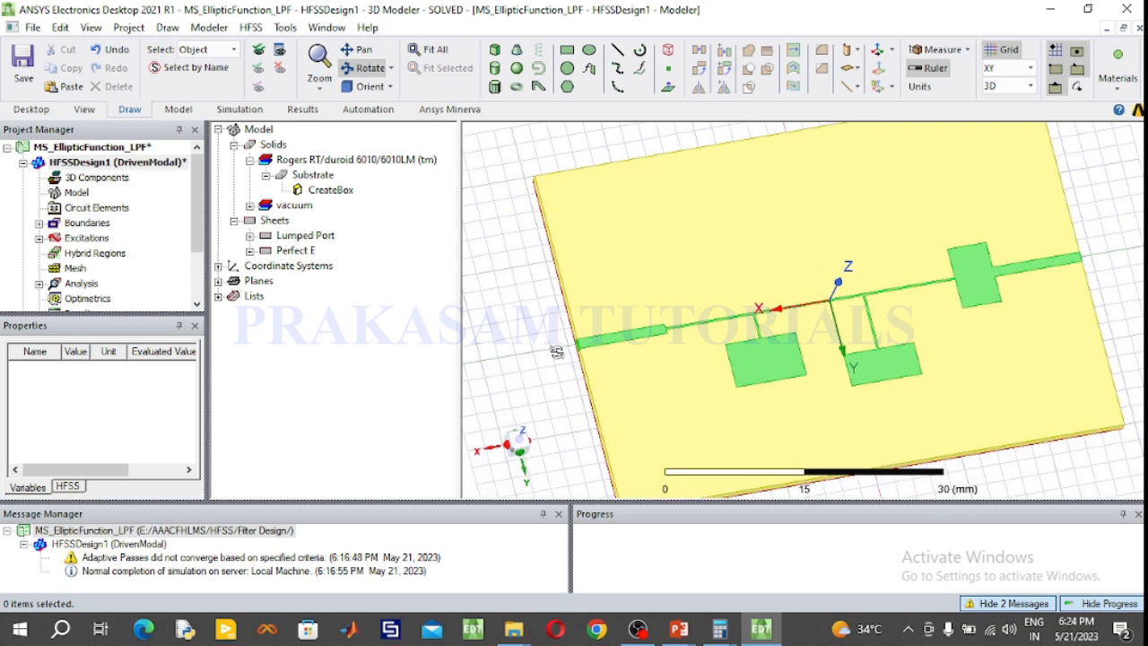
left_click_drag(481, 345, 473, 289)
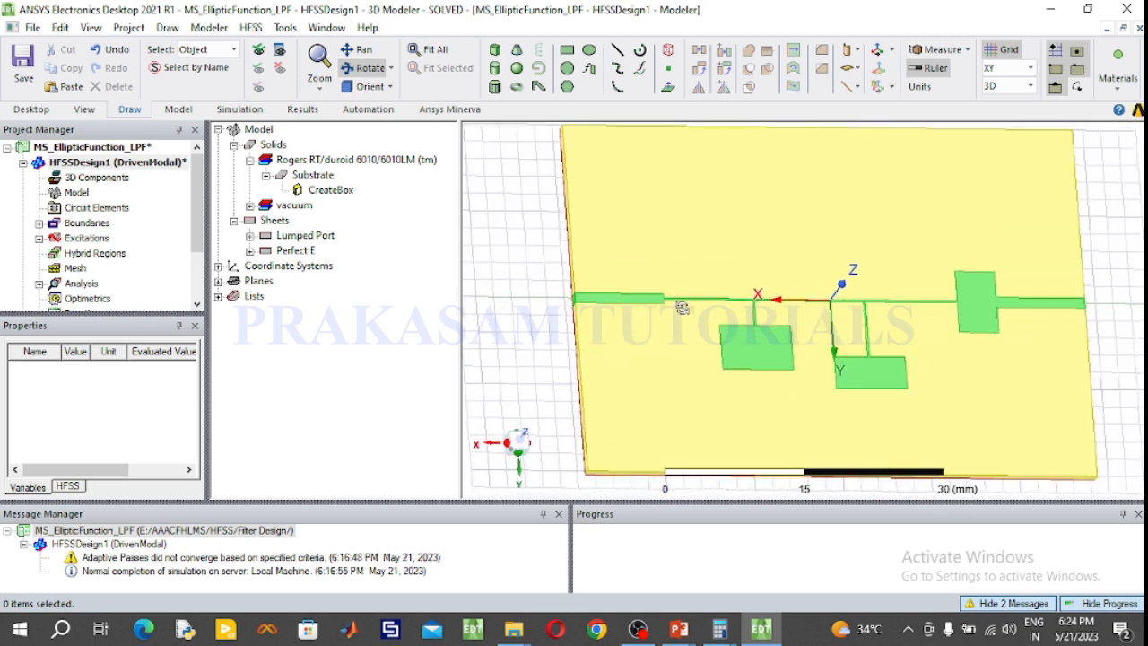
left_click_drag(1063, 276, 1061, 276)
scroll(1060, 275, "up", 1)
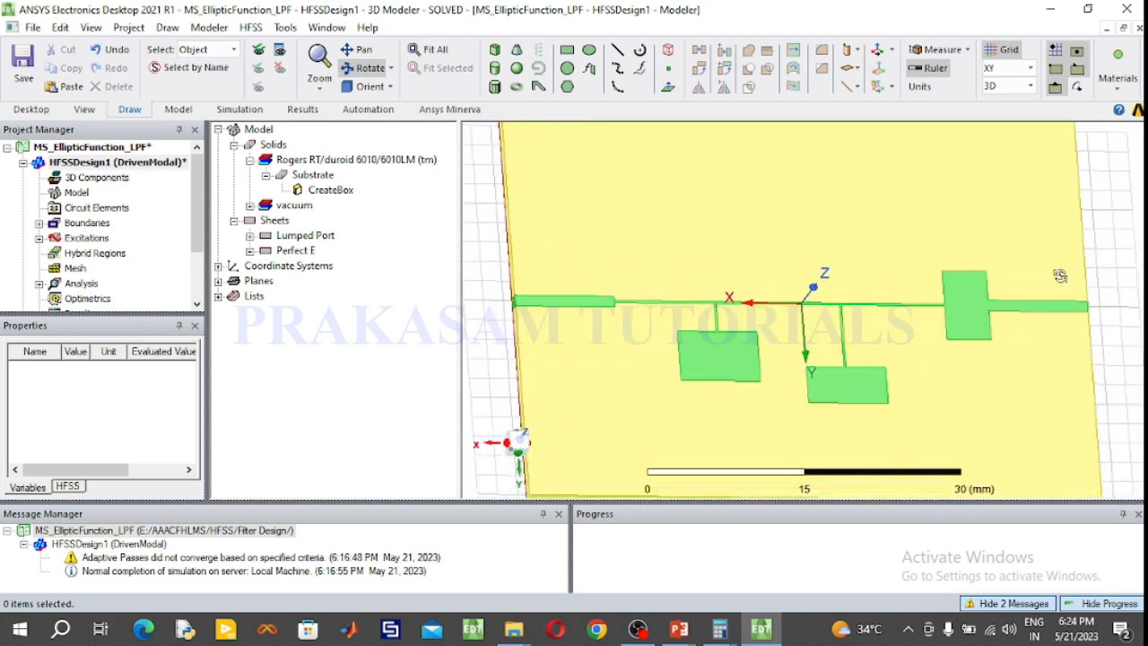
scroll(1060, 275, "down", 1)
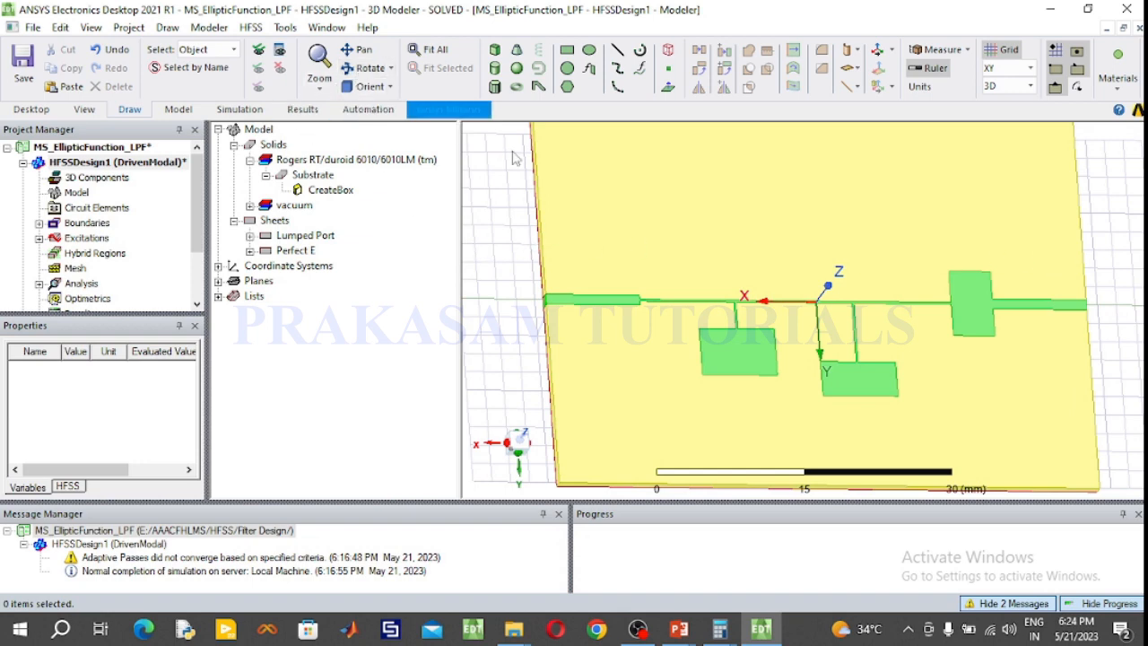
Restore the model's angled 3D orientation and save the project.
left_click(366, 84)
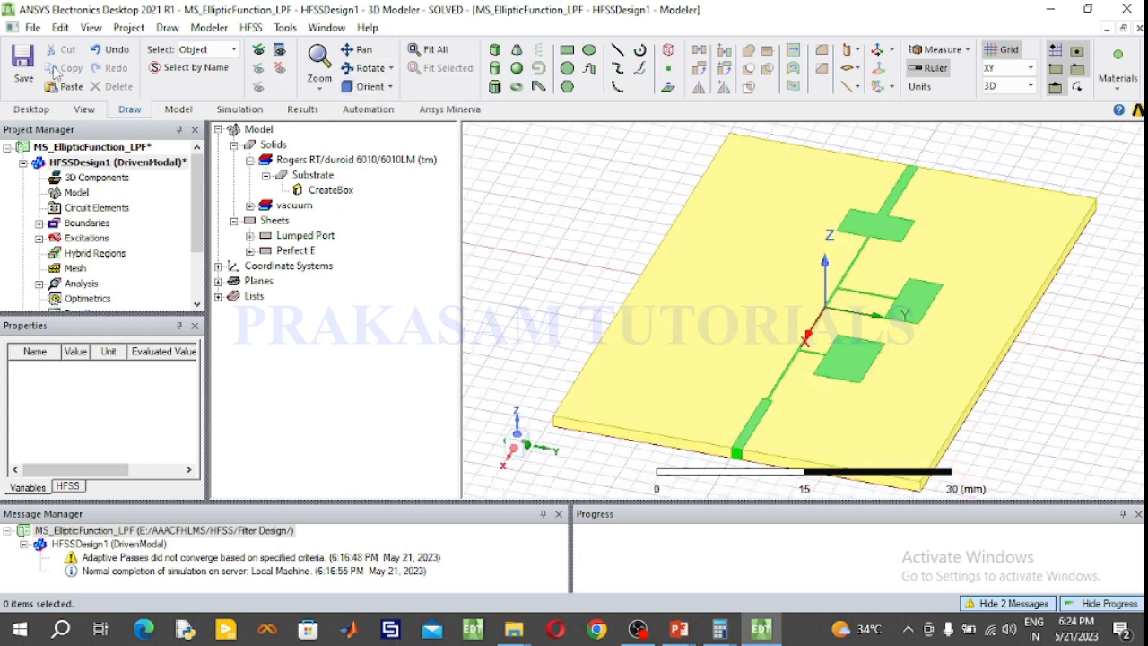
left_click(22, 59)
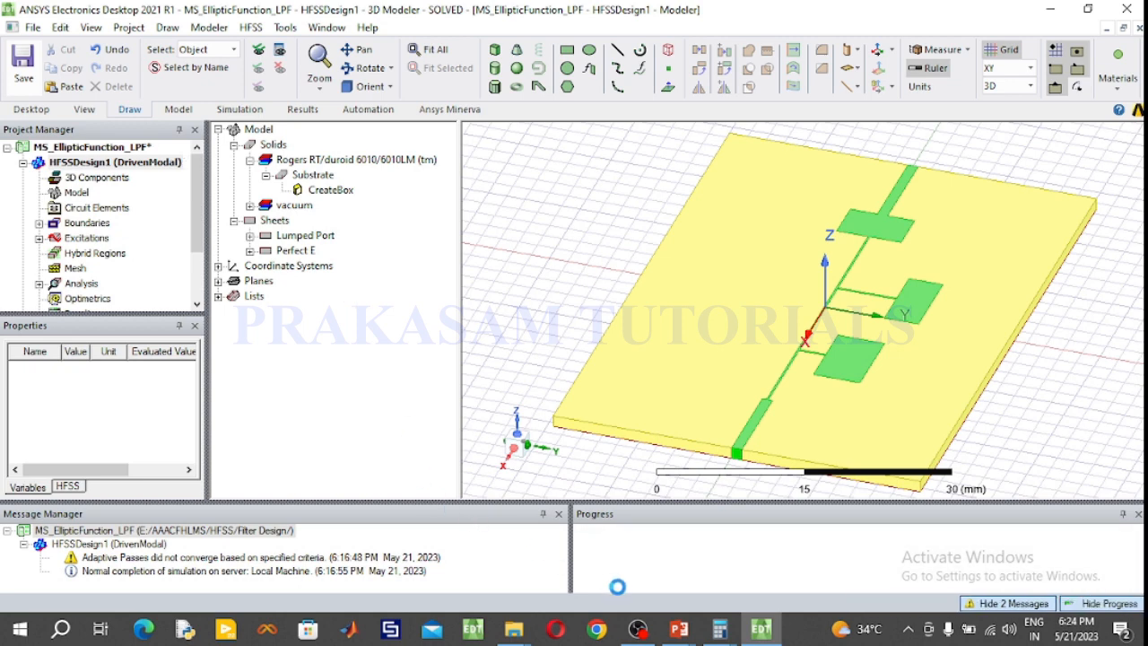